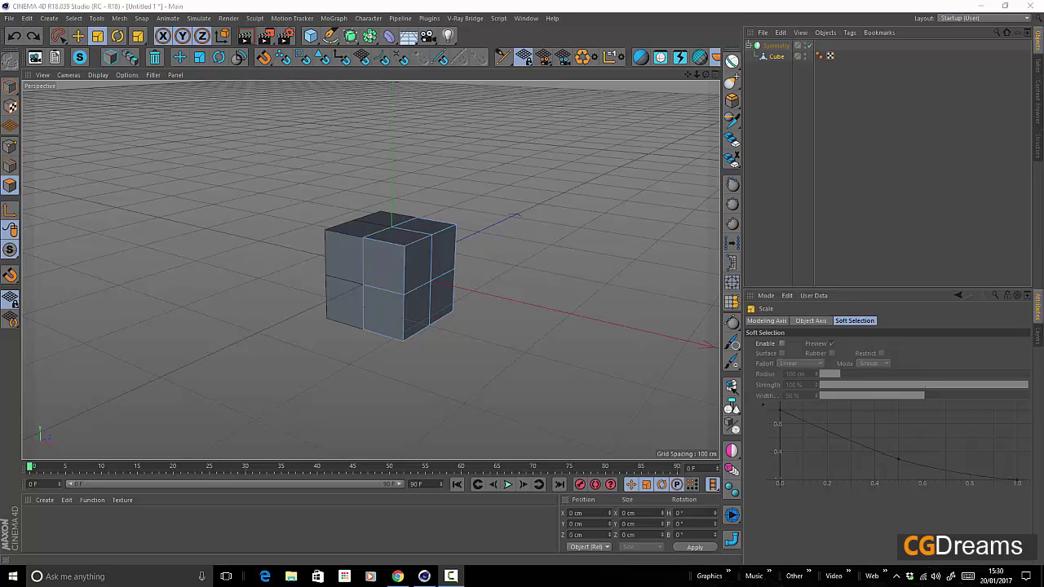
Examine the cartoon mouse reference drawing in the browser and return to the Cinema 4D model.
drag(1043, 11, 372, 18)
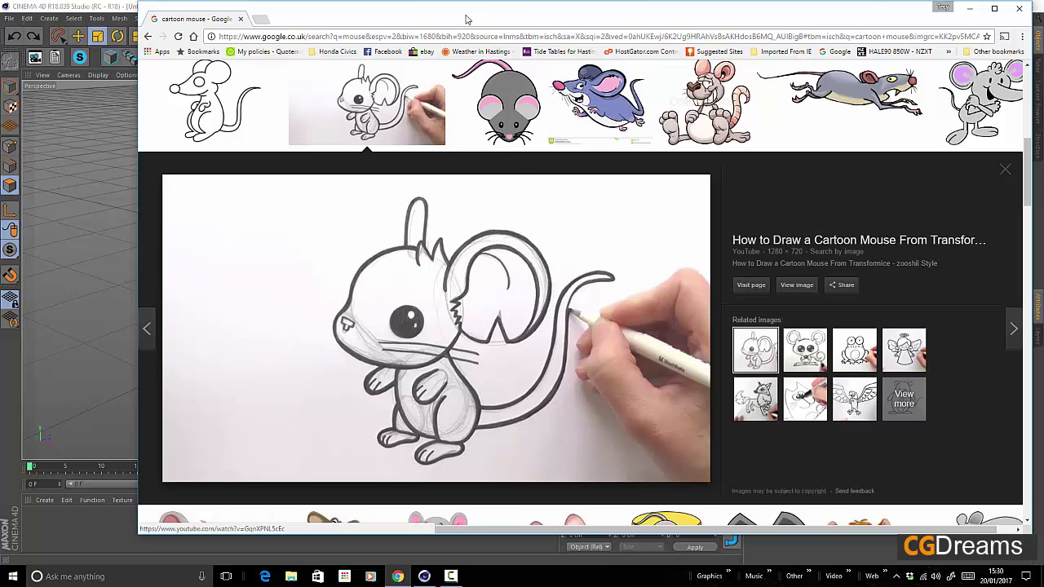
drag(474, 18, 1043, 88)
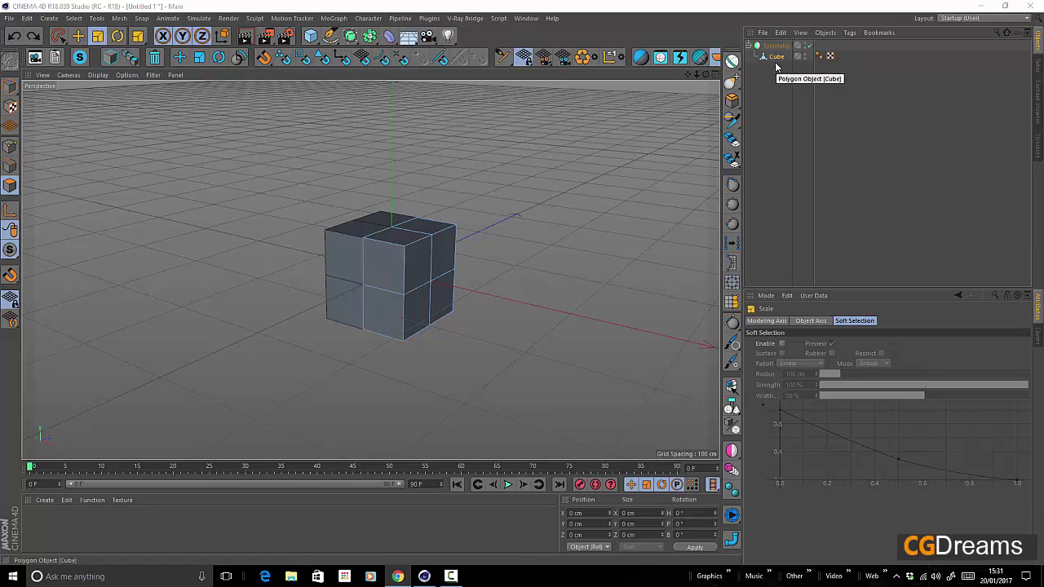
In the Right view, rotate the cube's top faces so they slope down toward positive Z, and deselect them.
middle_click(571, 215)
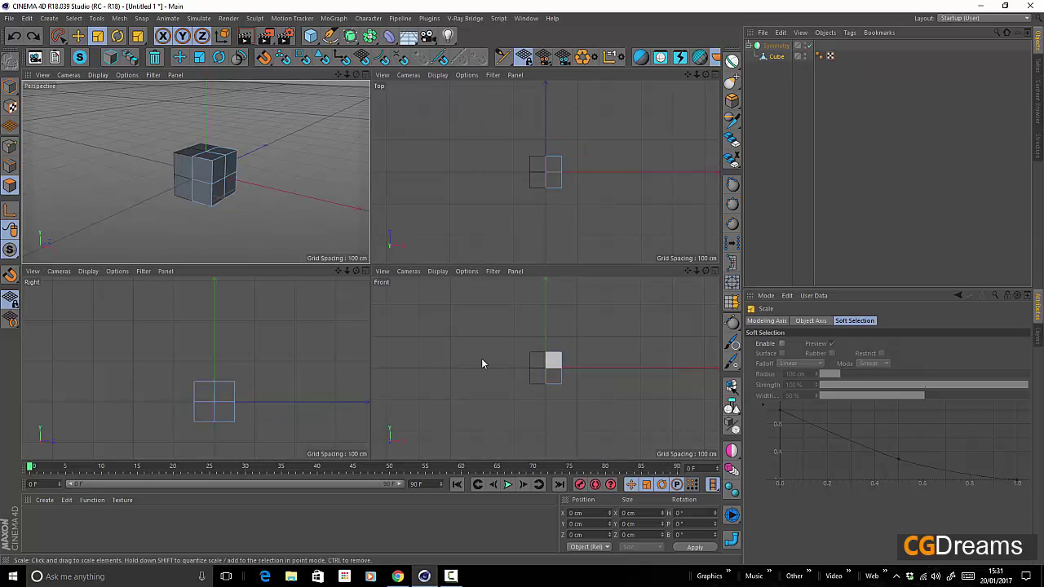
middle_click(122, 331)
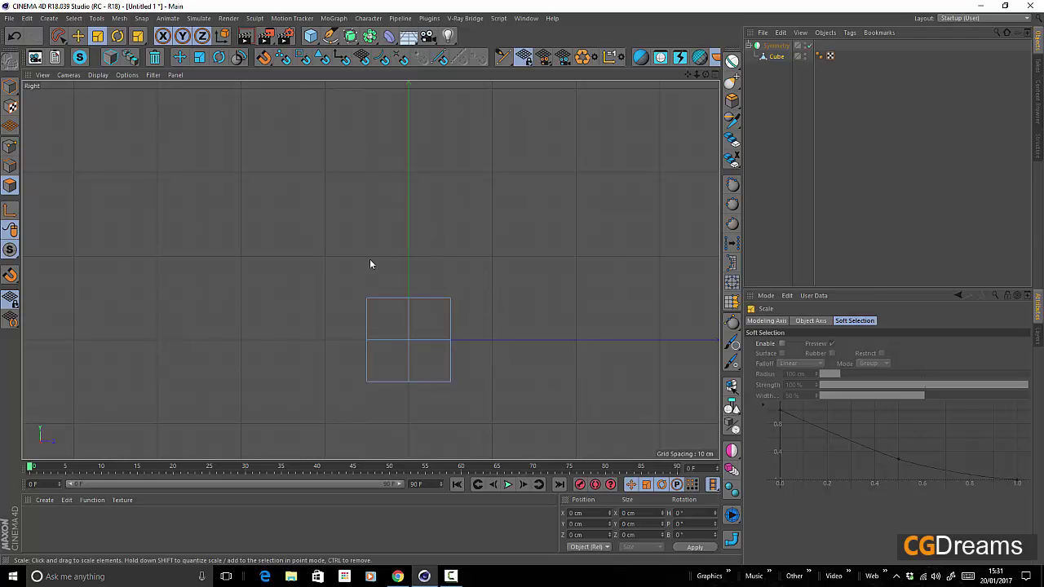
click(58, 35)
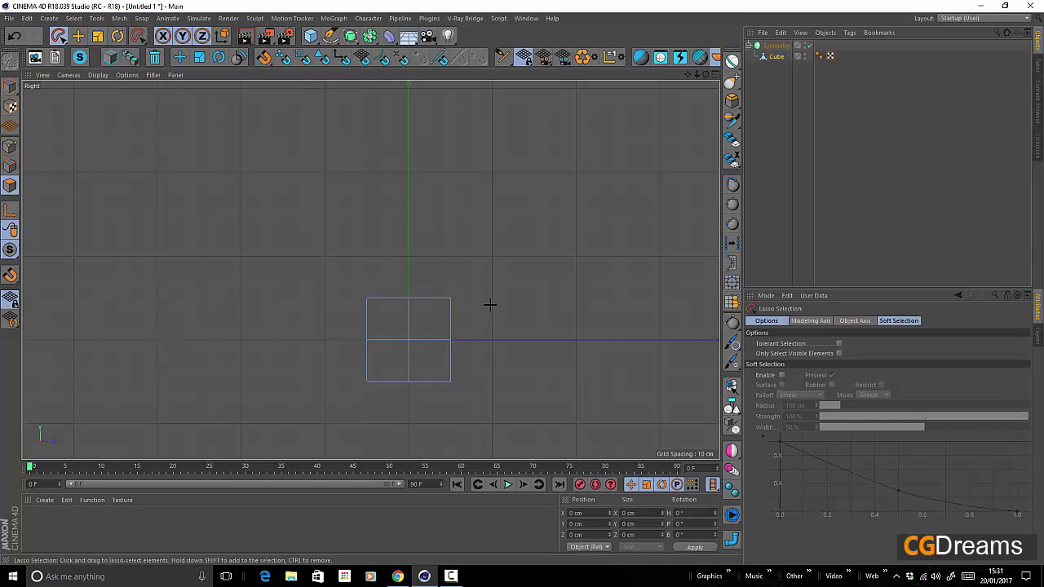
mouse_move(489, 306)
mouse_down()
mouse_move(368, 247)
mouse_move(490, 319)
mouse_move(534, 312)
mouse_up()
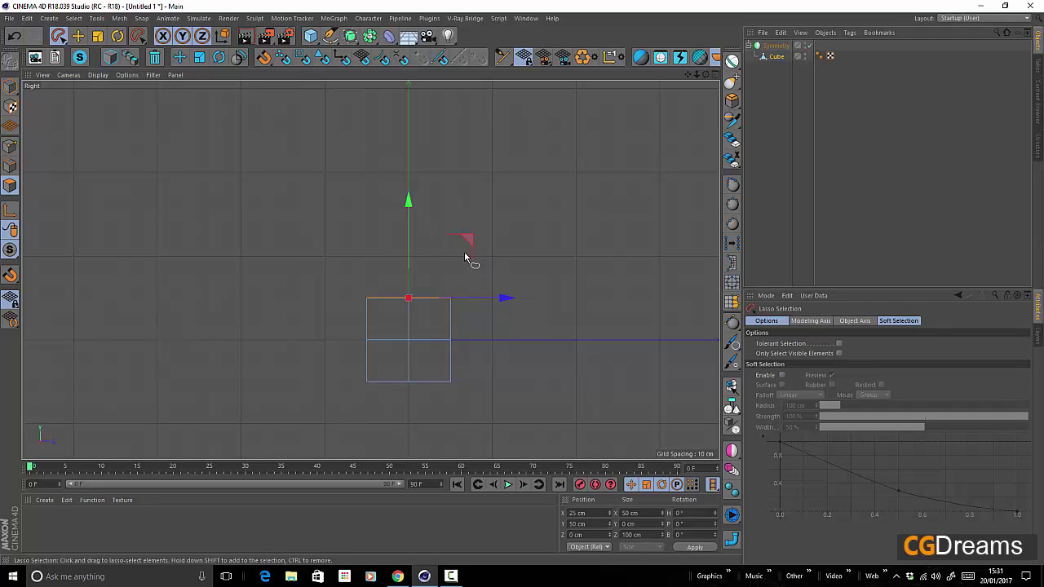
key(r)
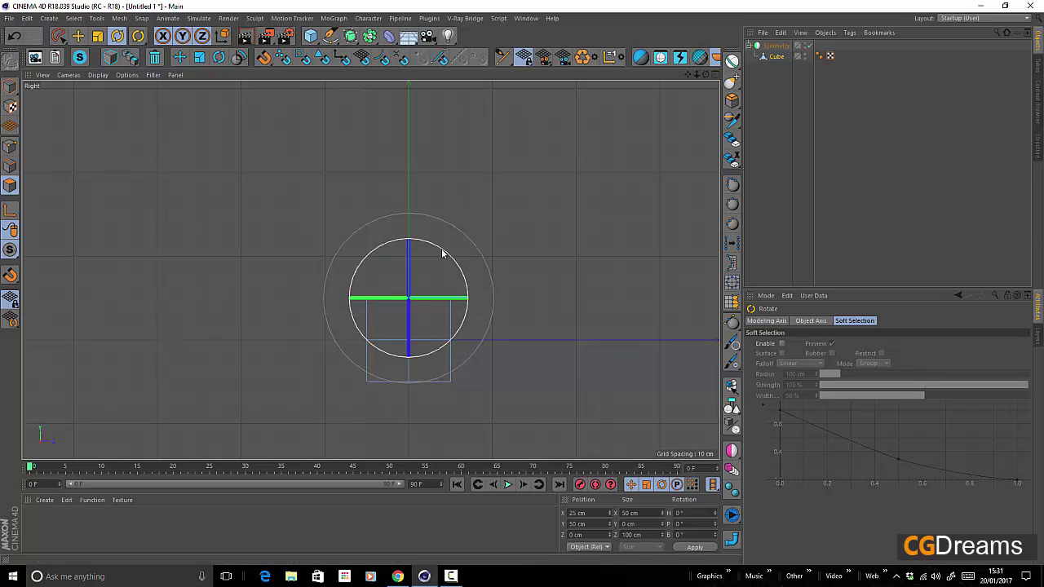
drag(443, 247, 461, 268)
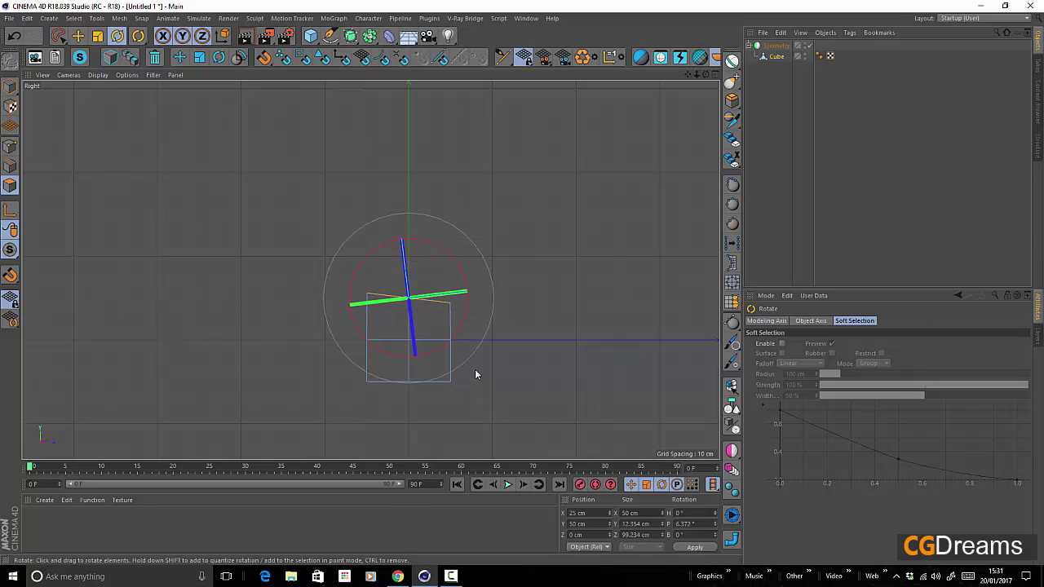
click(483, 389)
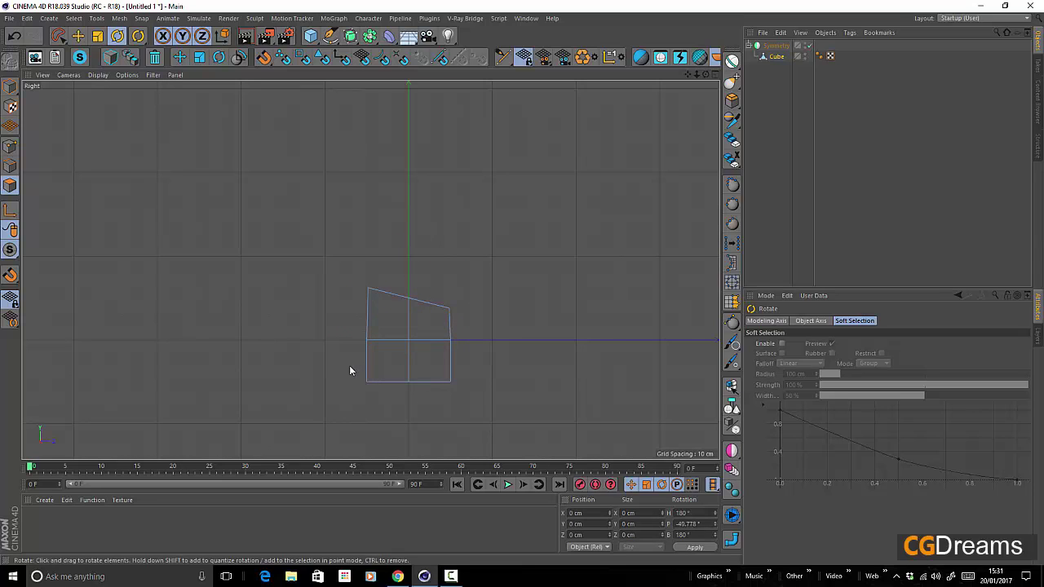
Rotate the cube's bottom faces so they slope up toward positive Z, and shift them about 18 cm along Z.
click(58, 35)
mouse_move(506, 392)
mouse_down()
mouse_move(430, 361)
mouse_move(407, 422)
mouse_move(492, 421)
mouse_up()
key(e)
key(r)
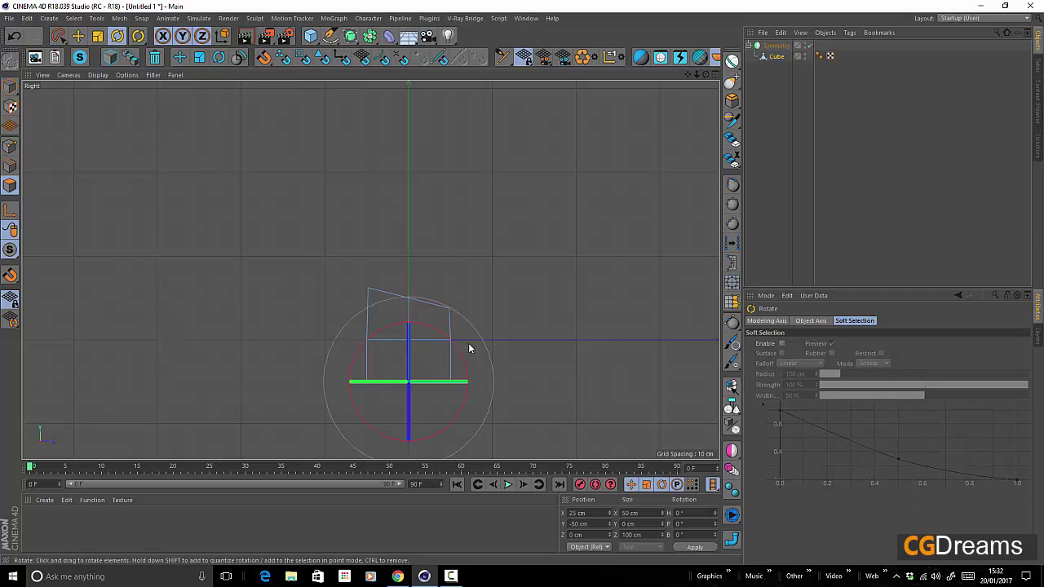
drag(464, 352, 451, 330)
key(e)
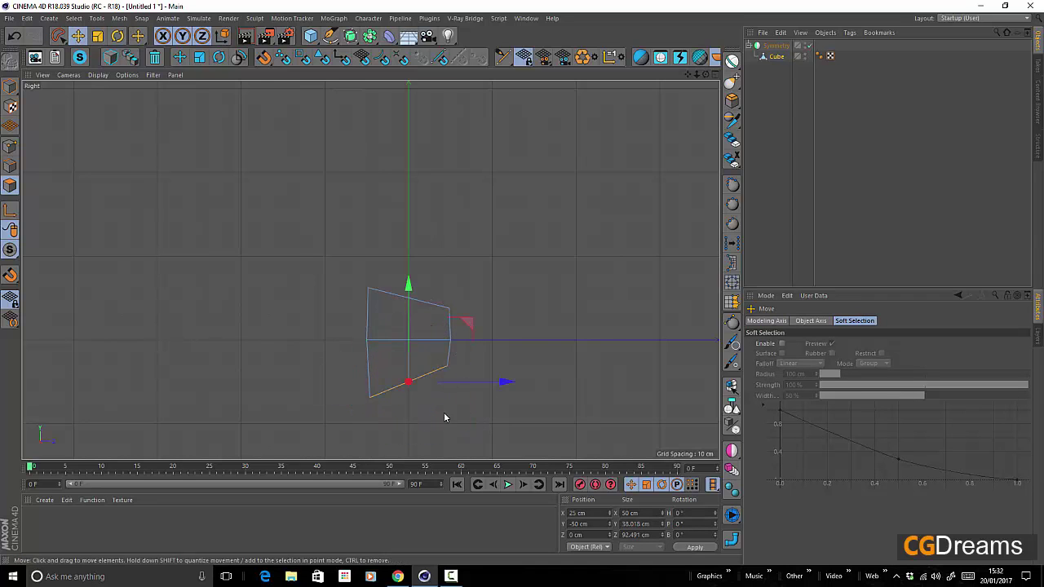
drag(505, 382, 523, 380)
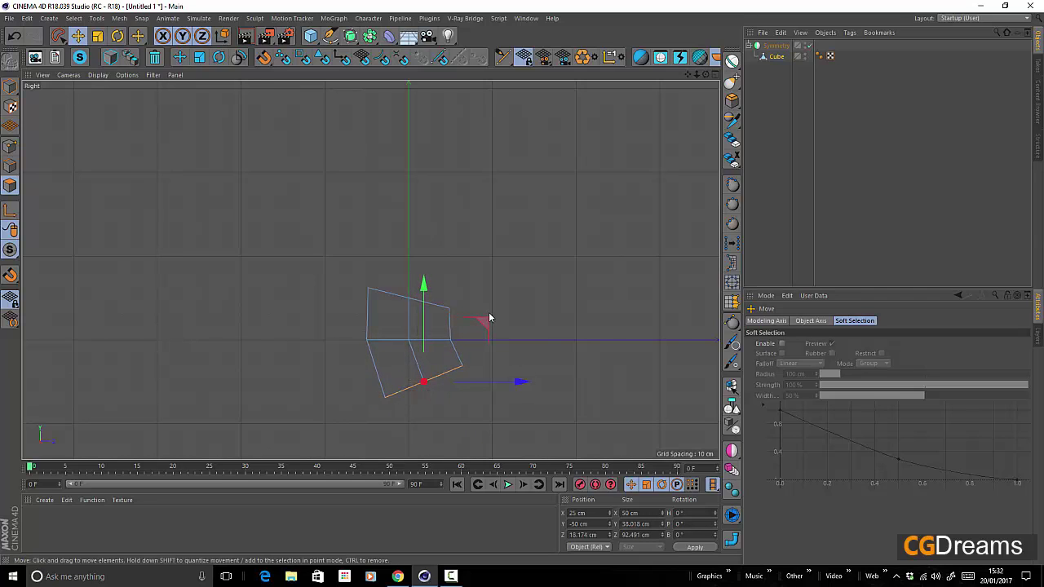
Extrude the sloped top faces up and forward to about Y 102.6 cm, Z 24.7 cm, and scale them down slightly.
click(57, 35)
mouse_move(504, 303)
mouse_down()
mouse_move(324, 270)
mouse_move(480, 322)
mouse_move(529, 308)
mouse_up()
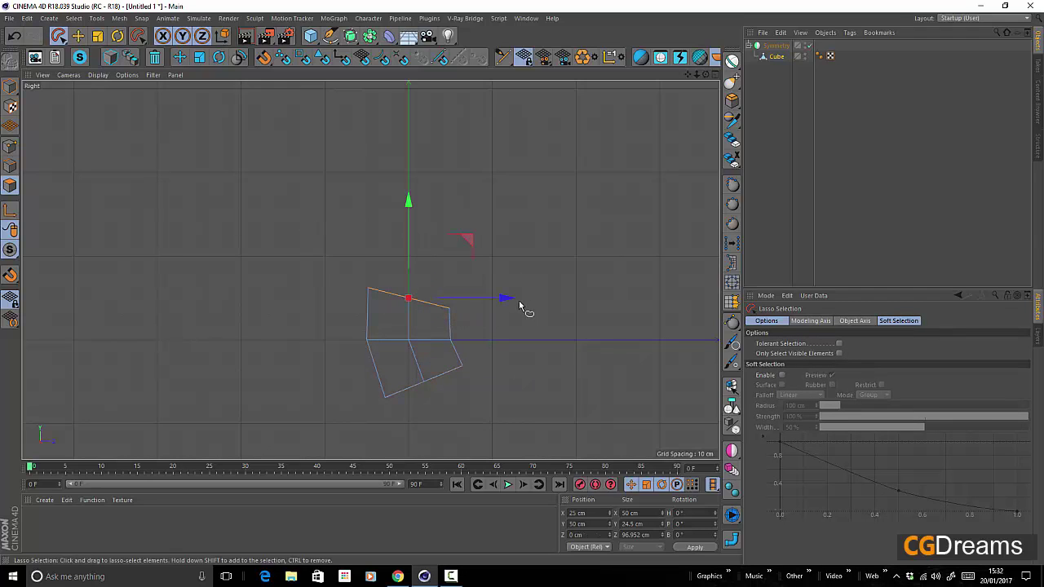
ctrl+drag(469, 243, 489, 194)
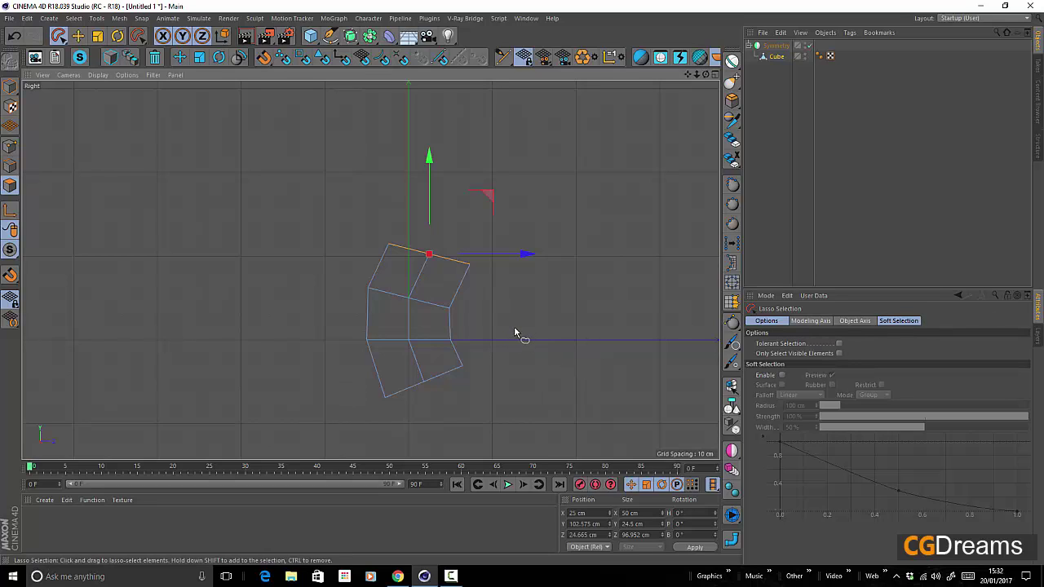
key(t)
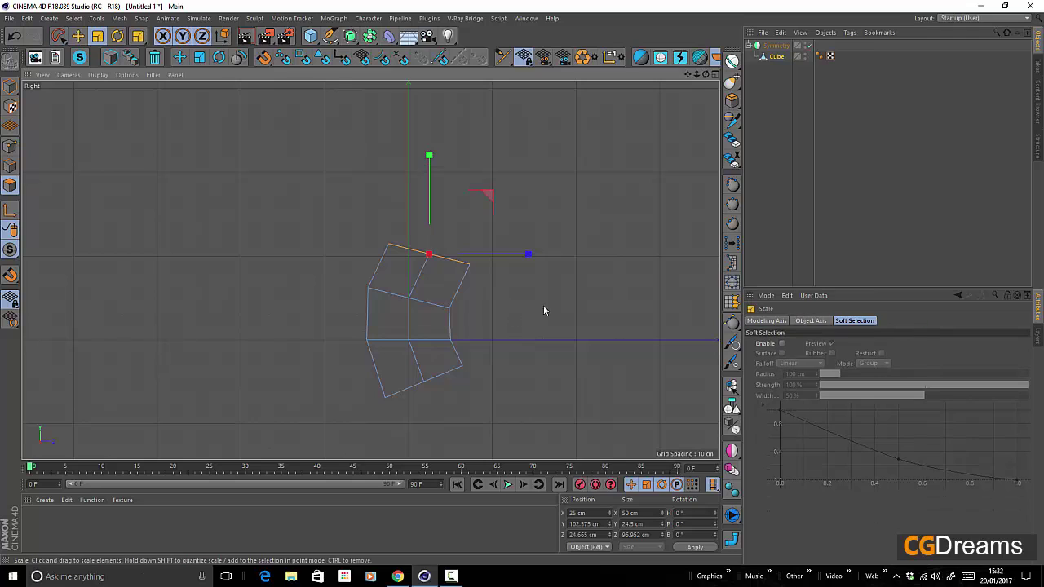
drag(586, 257, 504, 279)
Move the lower back, lower front and upper front corner points inward to round the body's side profile.
click(10, 146)
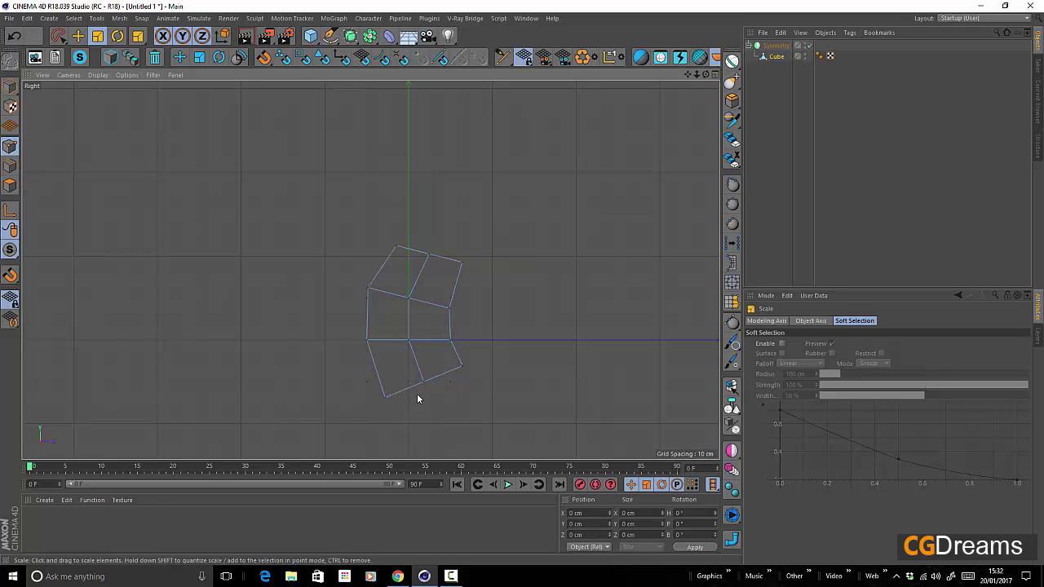
click(59, 36)
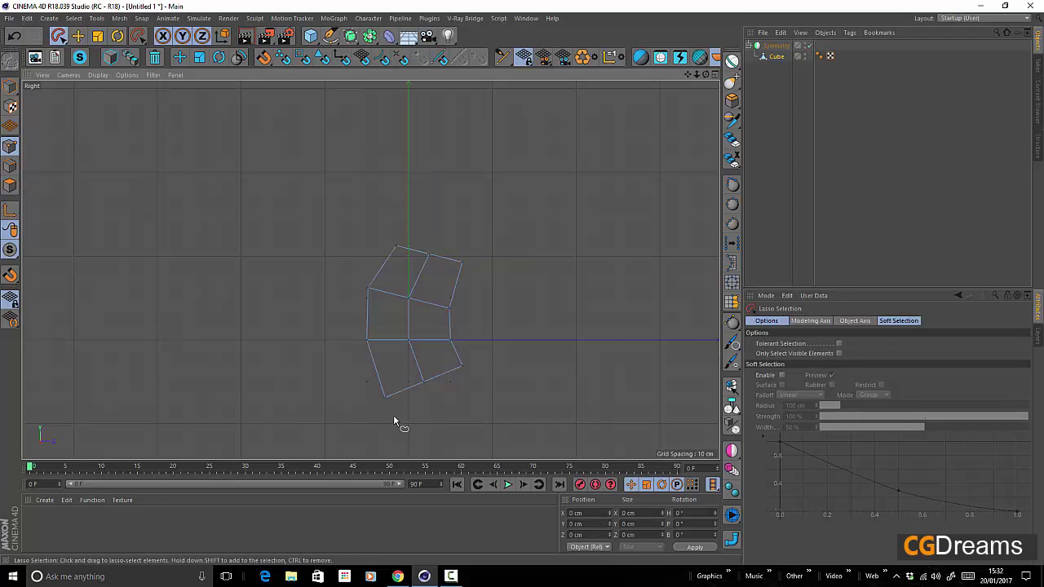
mouse_move(395, 416)
mouse_down()
mouse_move(355, 392)
mouse_move(380, 422)
mouse_up()
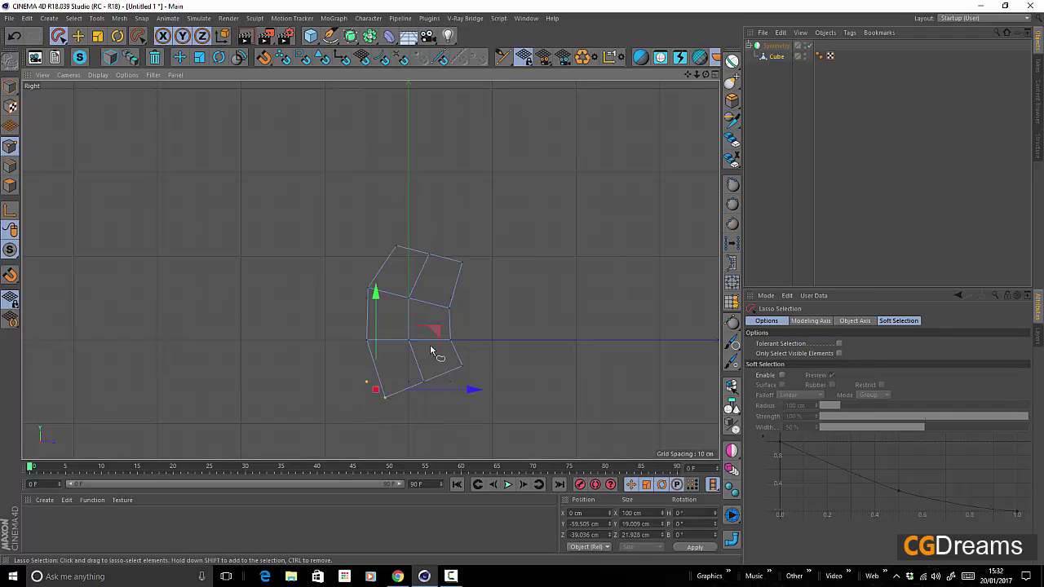
mouse_move(434, 332)
mouse_down()
mouse_move(443, 324)
mouse_move(490, 385)
mouse_up()
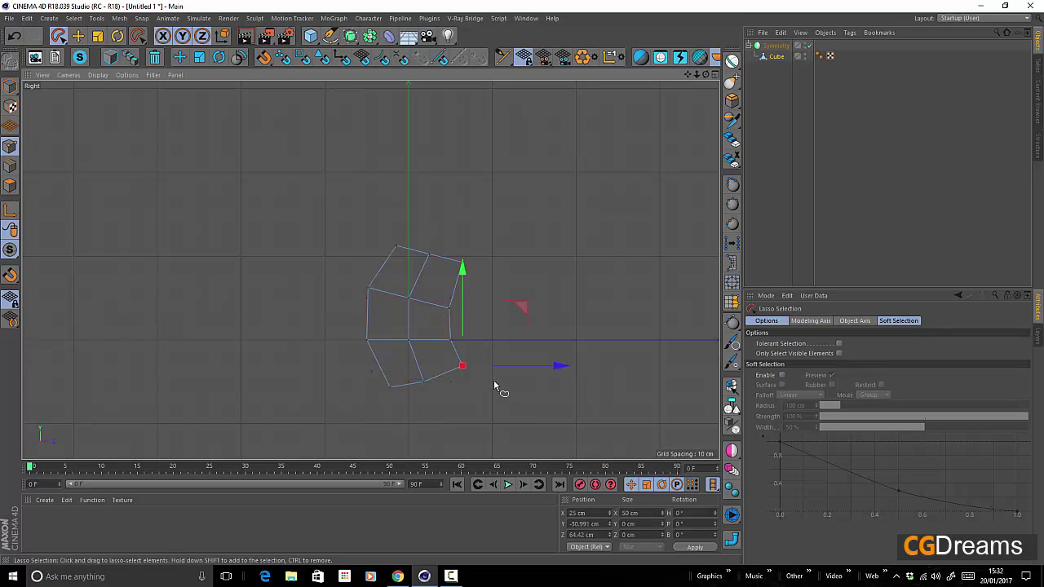
drag(524, 325, 506, 297)
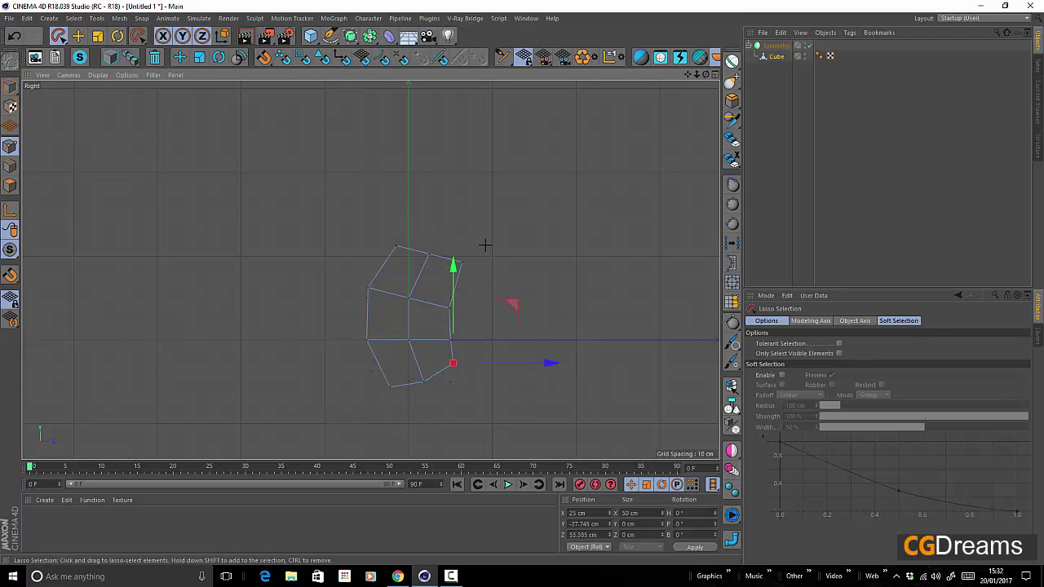
mouse_move(484, 245)
mouse_down()
mouse_move(465, 287)
mouse_move(494, 273)
mouse_up()
drag(522, 205, 517, 206)
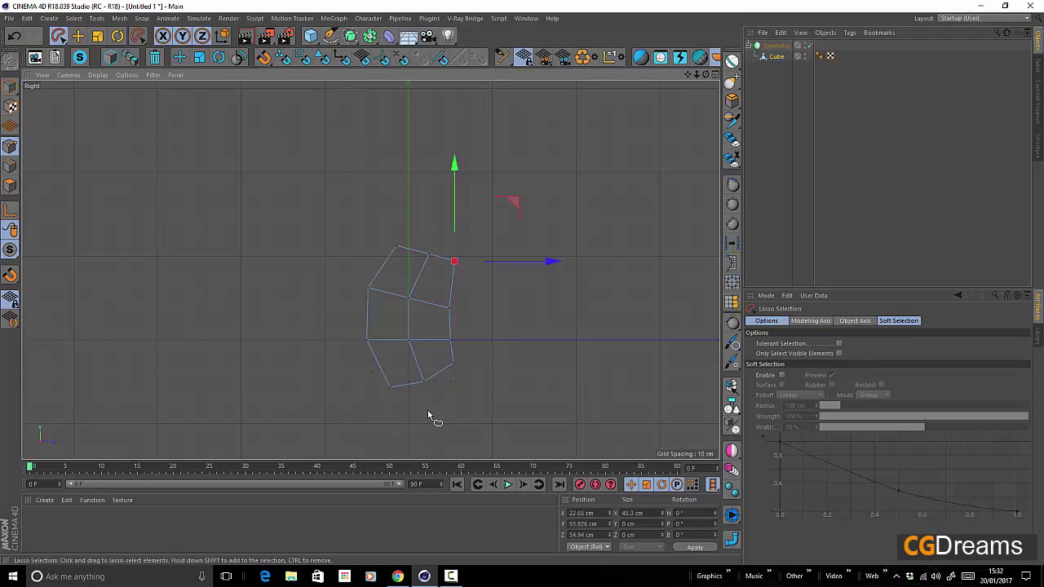
In the Perspective view, select the middle edges running down the body's side and pull them outward along X.
middle_click(641, 324)
middle_click(256, 210)
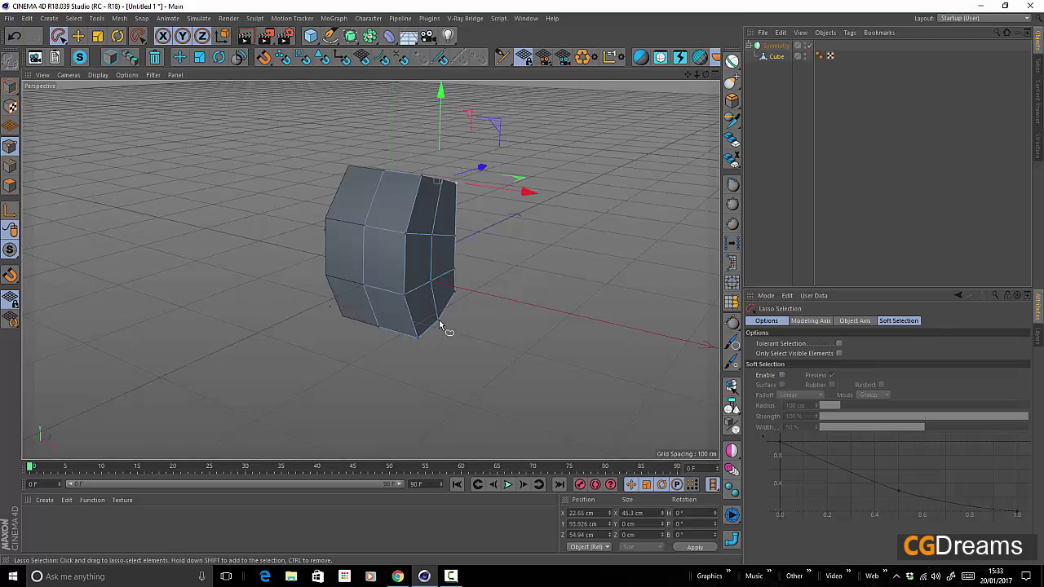
alt+drag(459, 276, 467, 298)
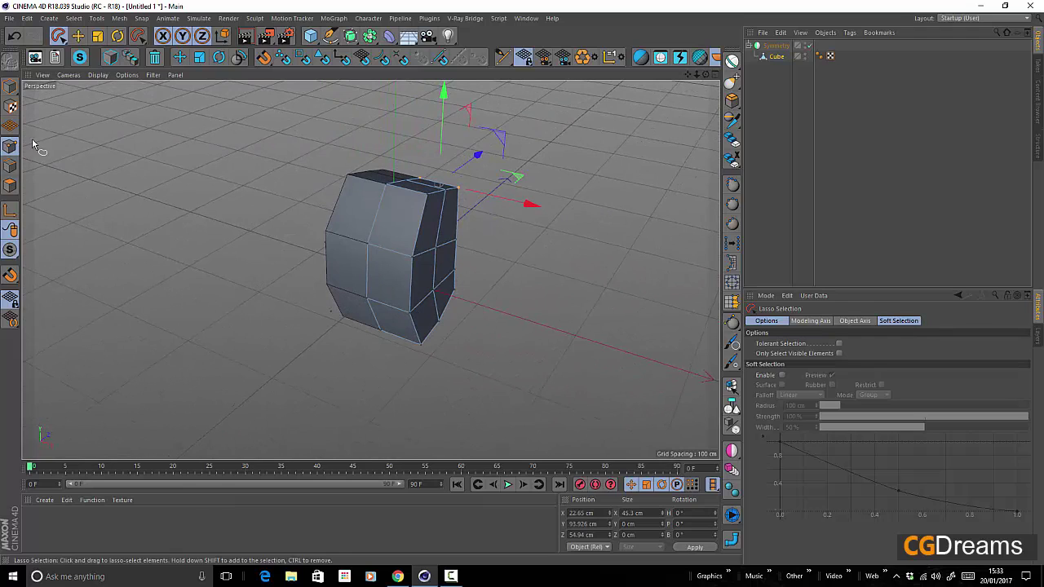
click(10, 166)
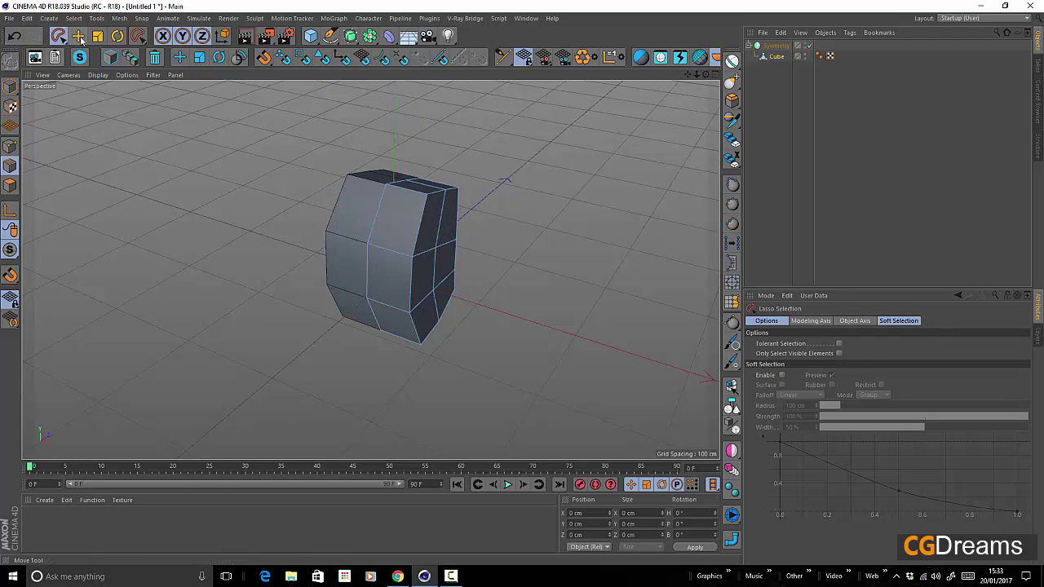
key(t)
click(439, 227)
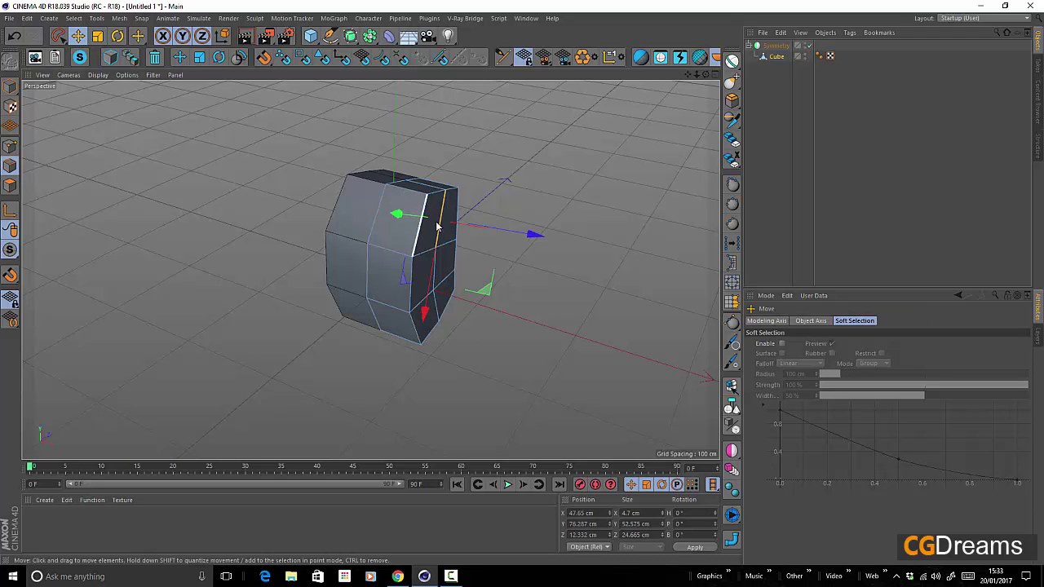
alt+drag(445, 342, 478, 322)
drag(509, 279, 522, 278)
Select the centre-line edges down the body's front and back and scale them outward along Z to about 130 cm.
alt+drag(411, 295, 468, 289)
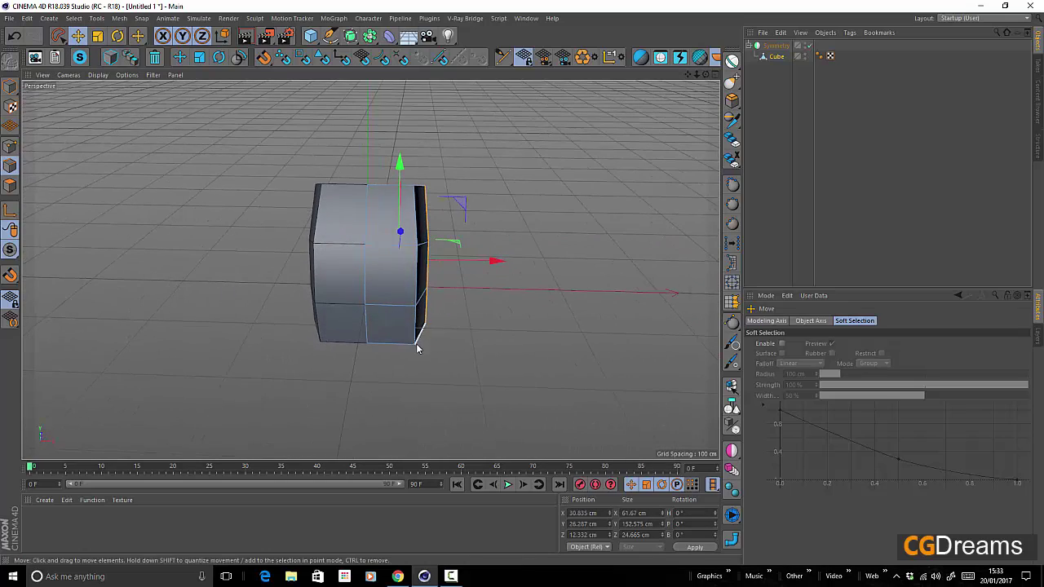
alt+drag(416, 348, 360, 333)
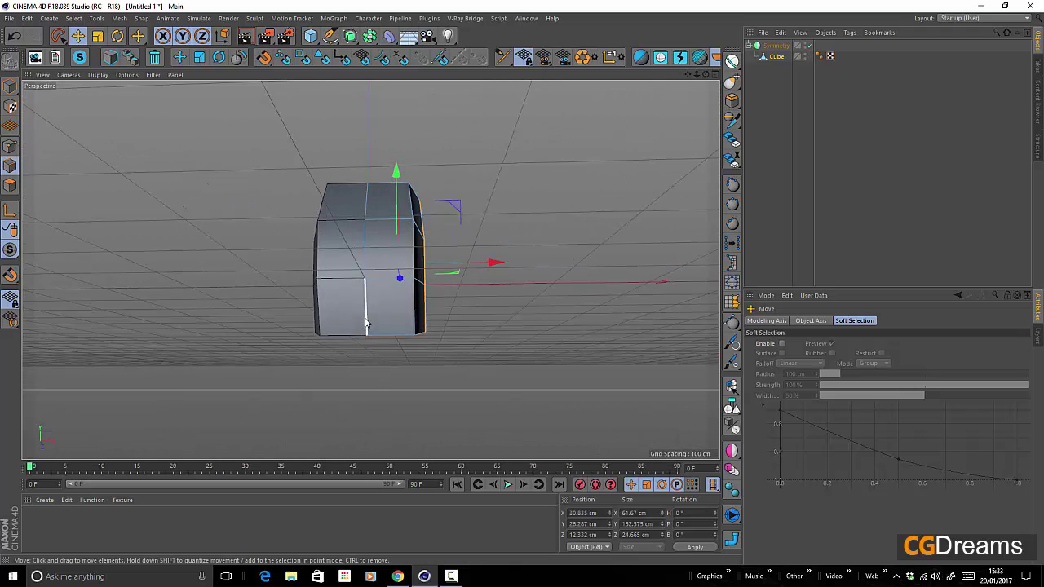
alt+drag(369, 278, 388, 224)
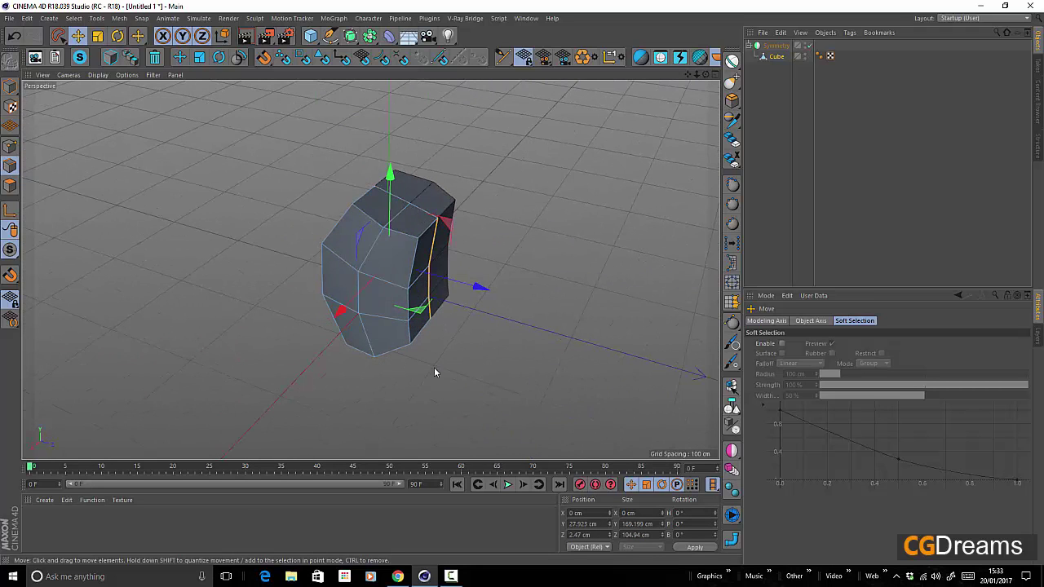
alt+drag(434, 372, 425, 305)
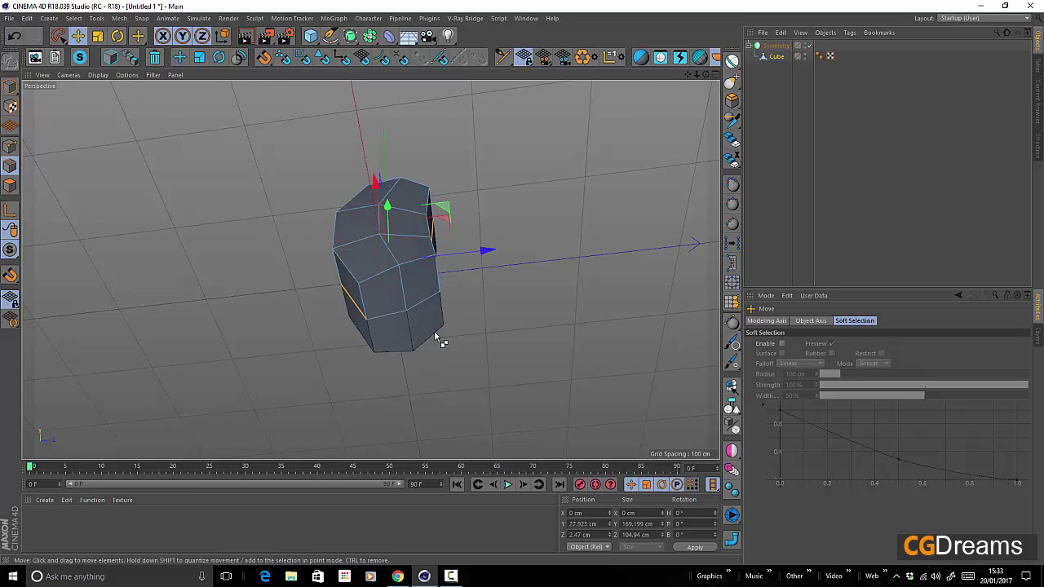
alt+drag(531, 276, 511, 375)
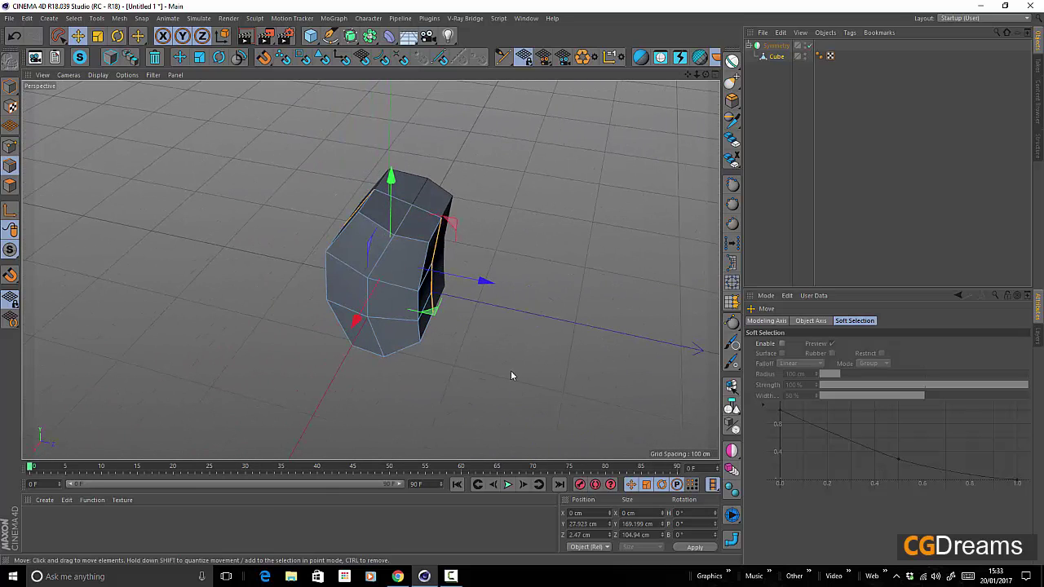
key(t)
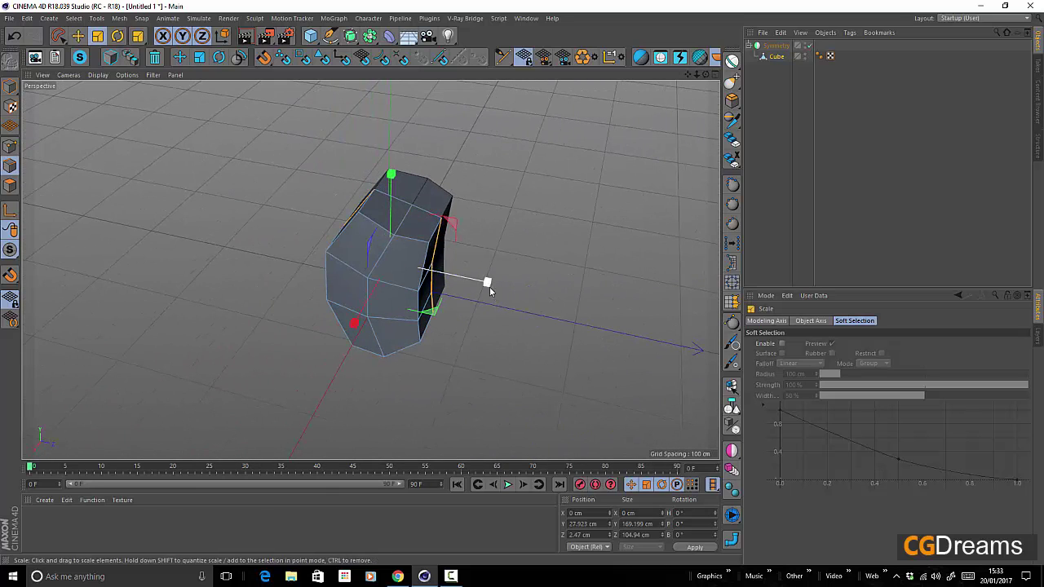
drag(489, 285, 514, 291)
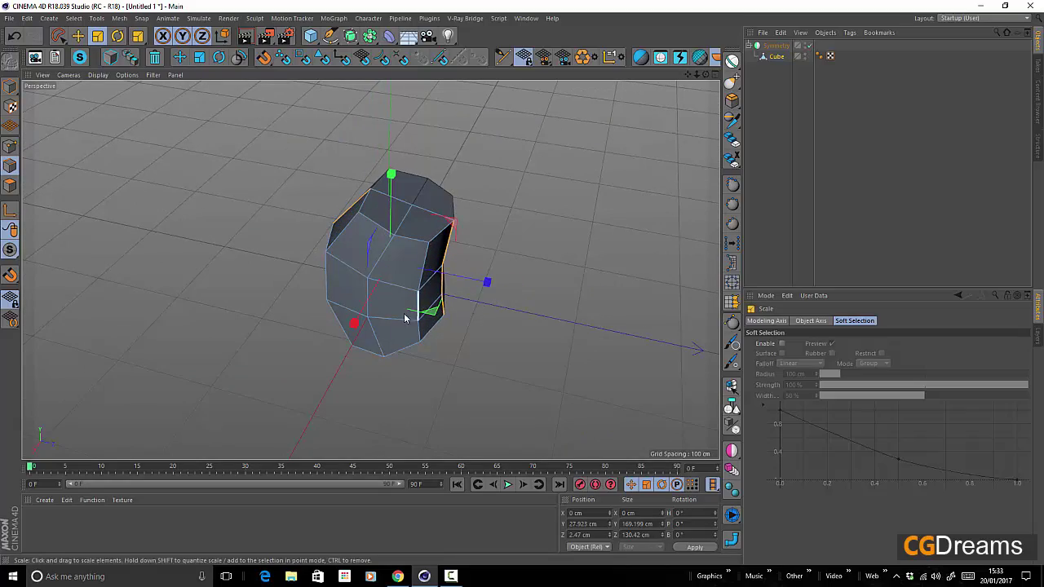
Select the centre edges on the underside of the body and lower them to about Y -55 cm.
alt+drag(406, 319, 457, 351)
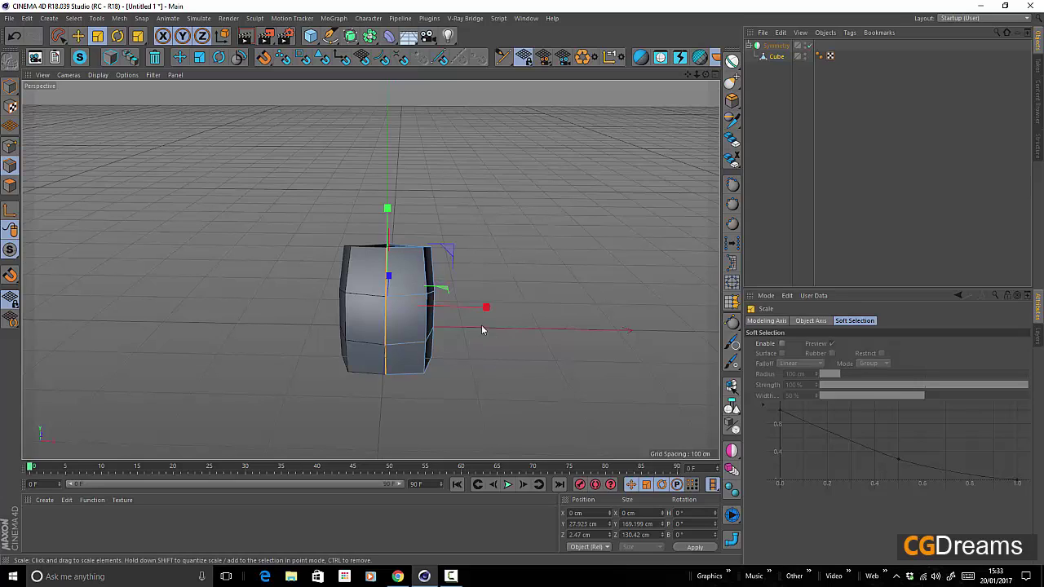
alt+drag(481, 329, 369, 365)
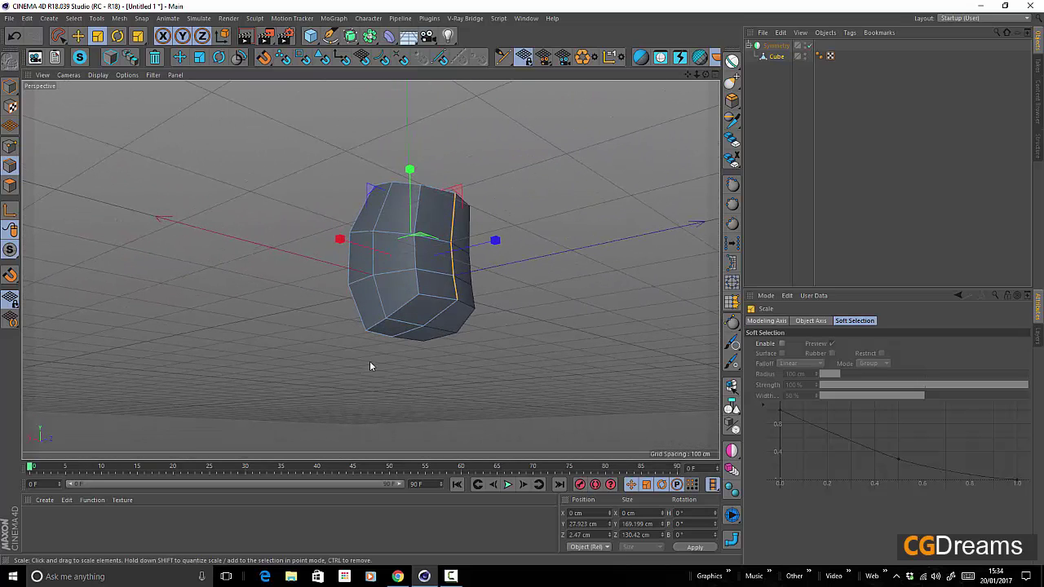
click(416, 334)
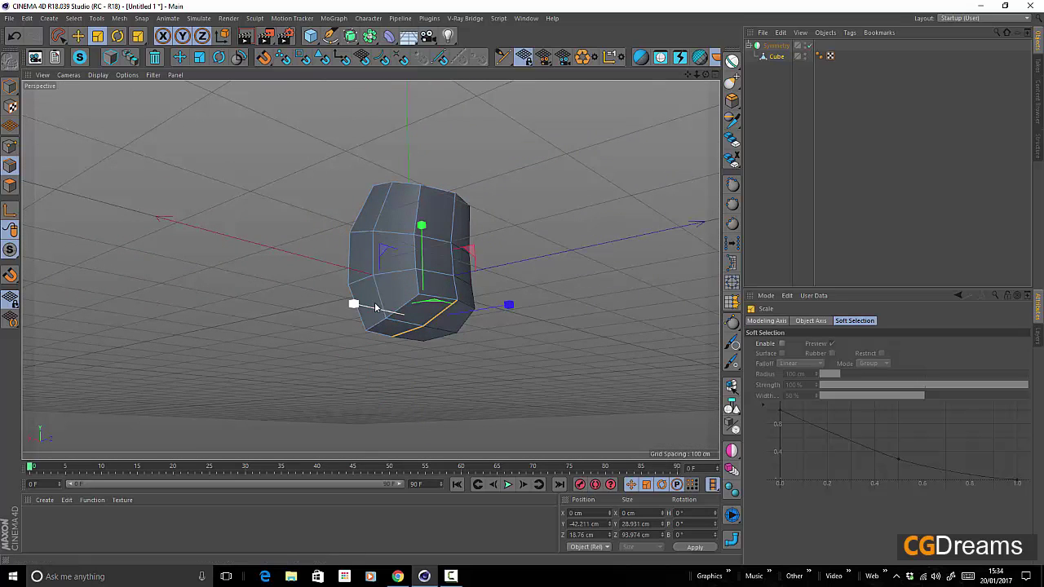
key(w)
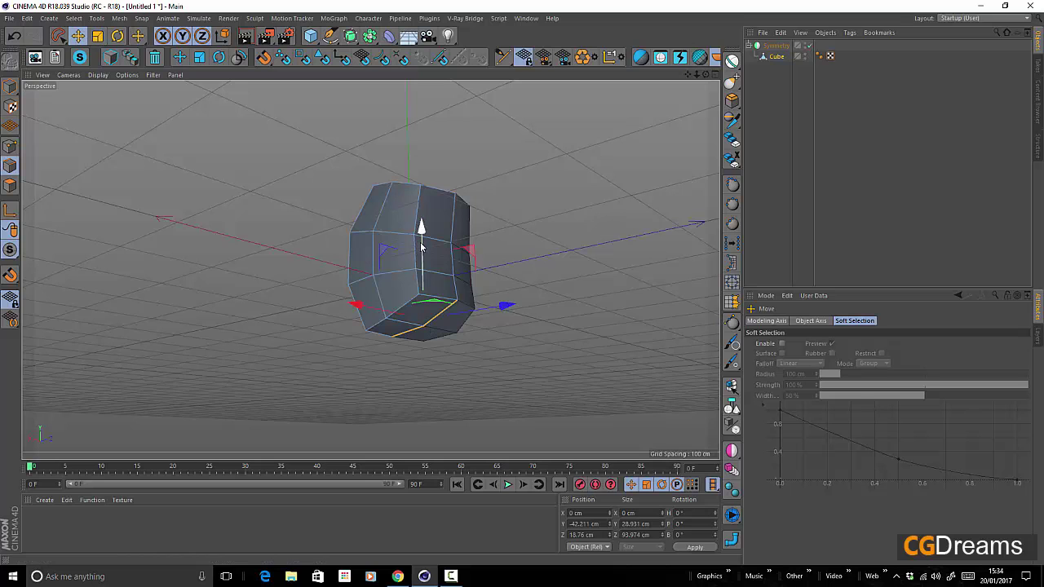
drag(424, 231, 428, 243)
Select the lower back side edge of the body and move it inward to about X 38.7 cm.
alt+drag(380, 318, 409, 328)
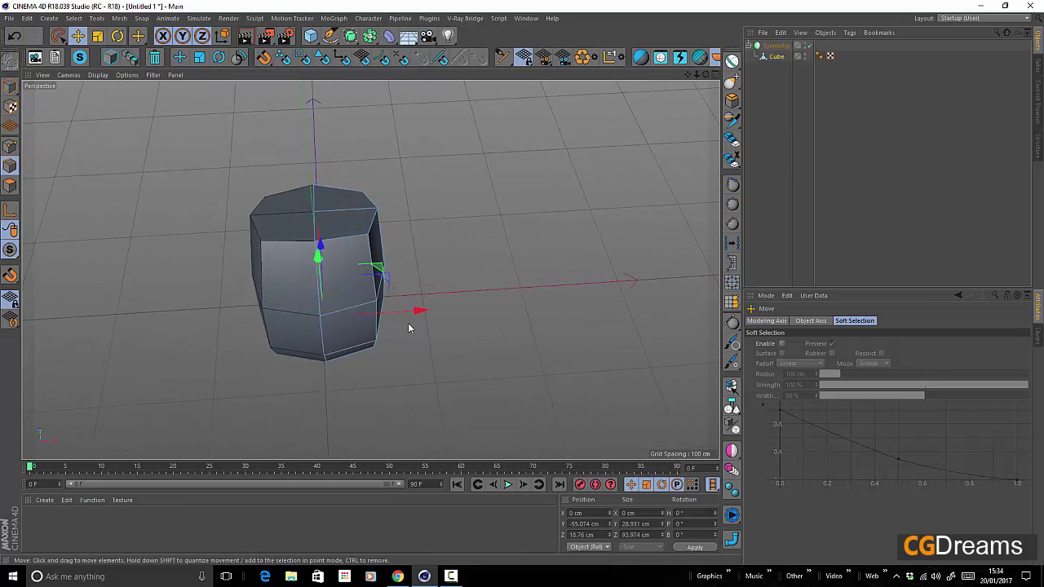
click(368, 251)
drag(334, 349, 321, 350)
alt+drag(392, 377, 390, 294)
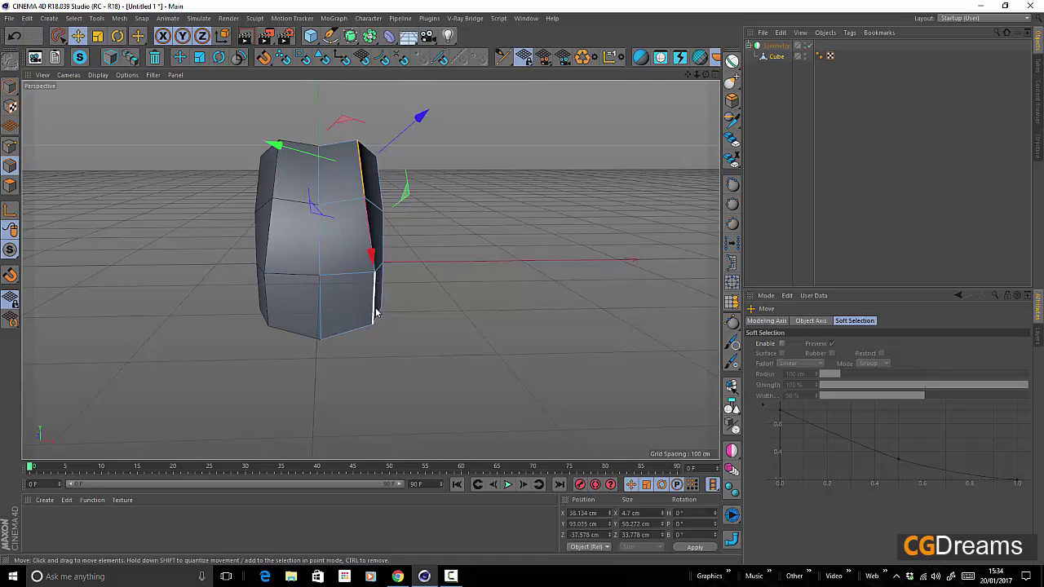
click(374, 311)
alt+drag(427, 390, 339, 429)
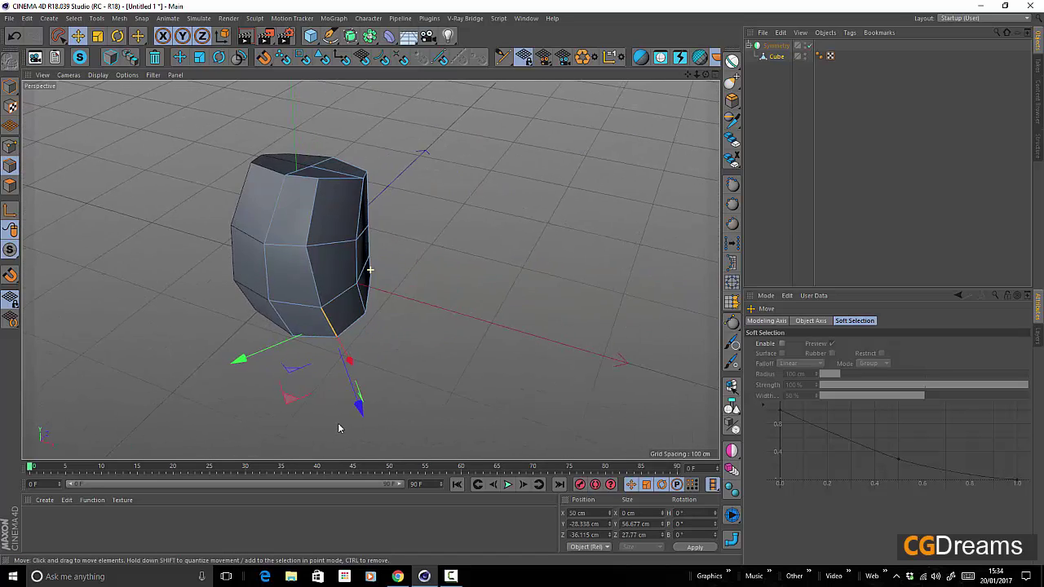
drag(293, 401, 292, 217)
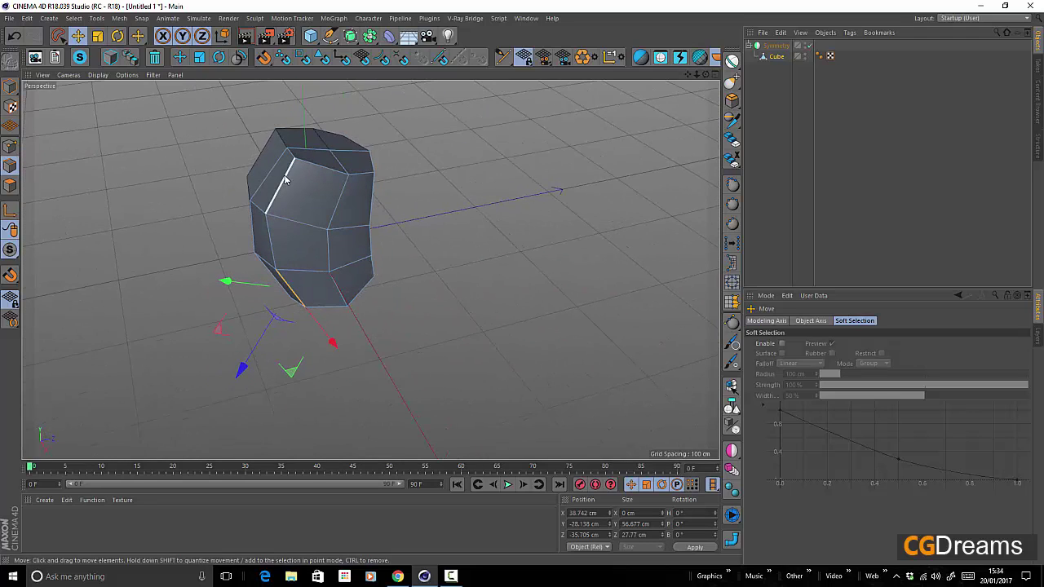
Select the upper back side edge and, using world axes, move it forward to about Z -26 cm.
click(285, 179)
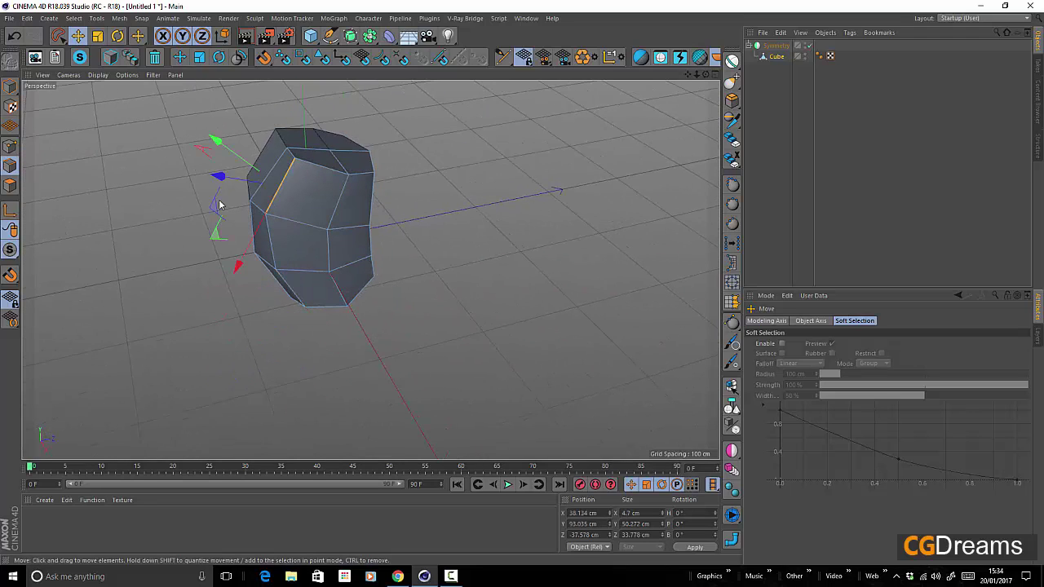
click(225, 38)
alt+drag(269, 273, 341, 214)
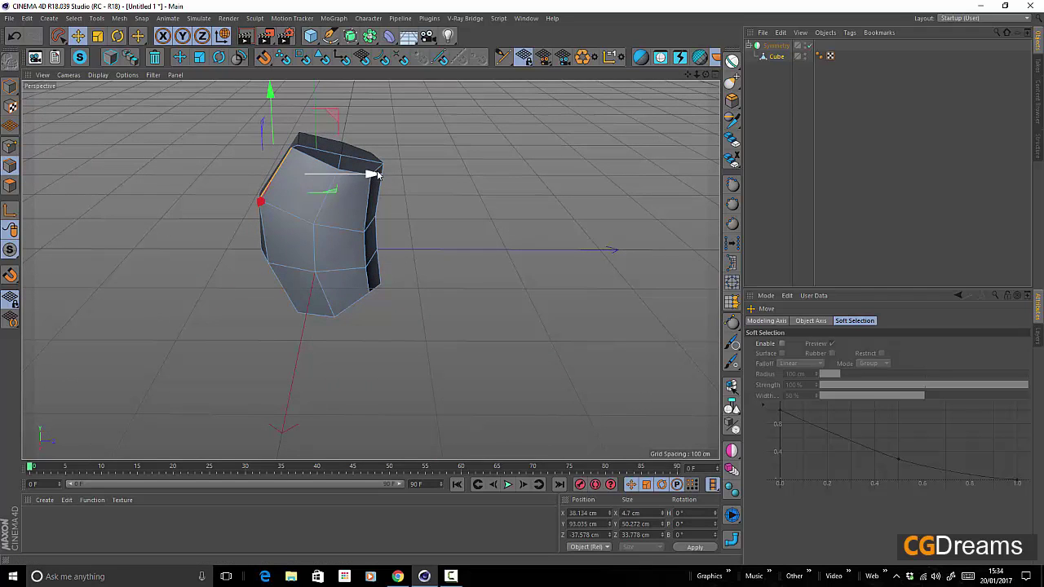
drag(373, 174, 212, 277)
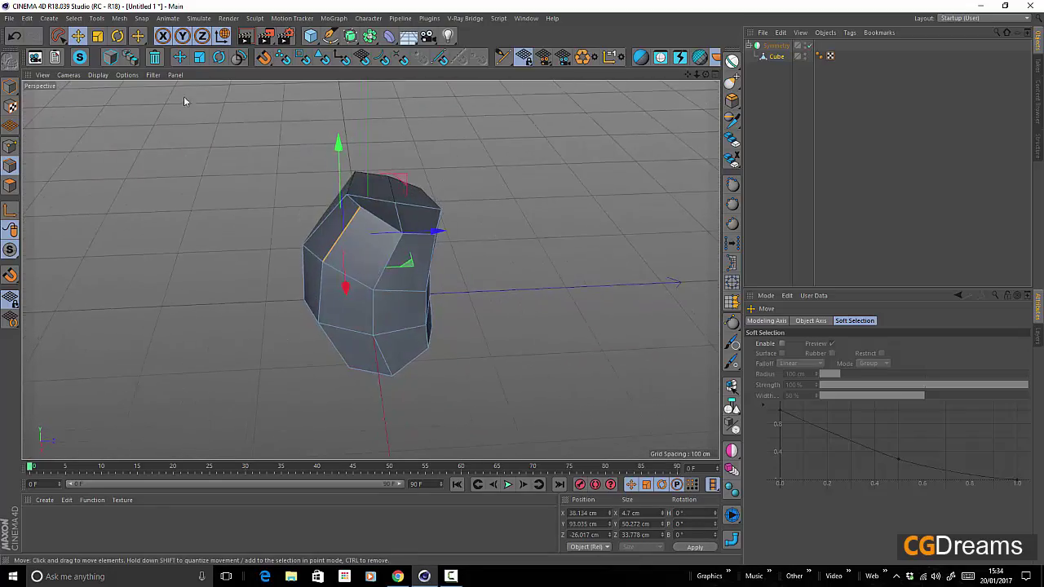
Select the sloped top faces of the body and extrude them upward to about Y 139.5 cm.
click(13, 190)
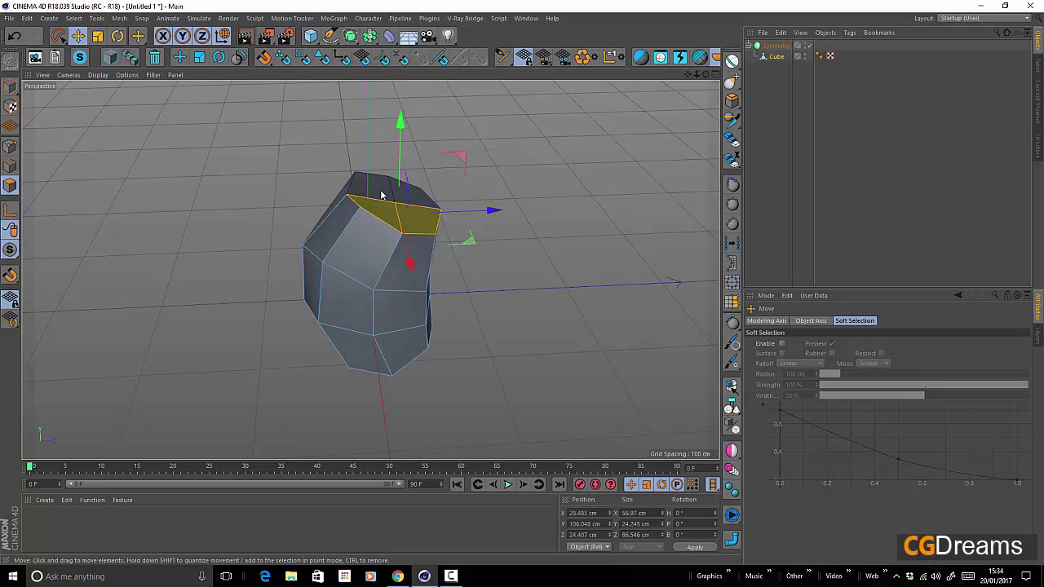
alt+drag(350, 237, 446, 326)
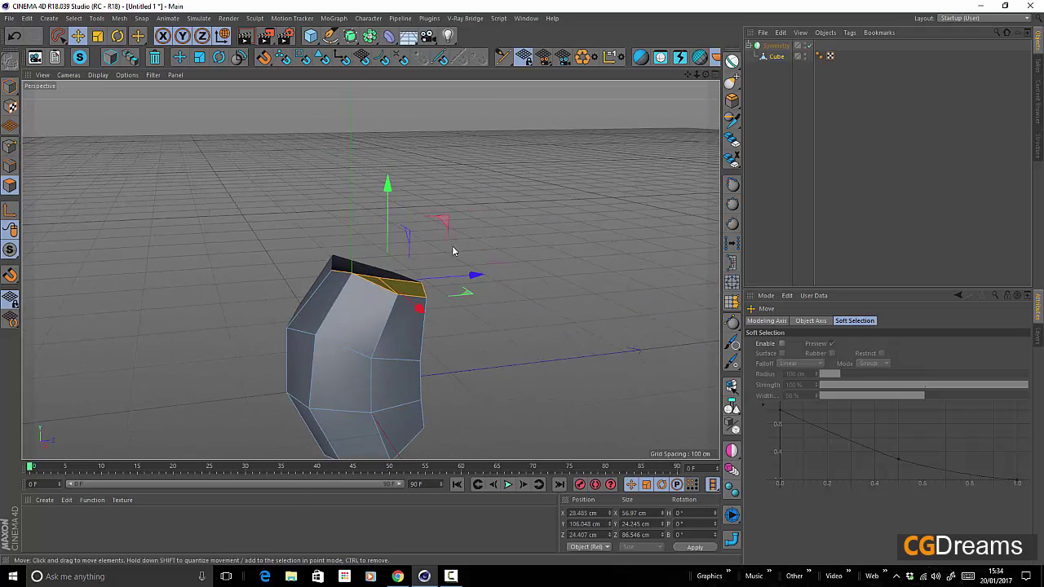
drag(395, 186, 495, 253)
Scale the extruded top faces to about 42.8 cm in X, flat in Y, and narrower along Z.
key(t)
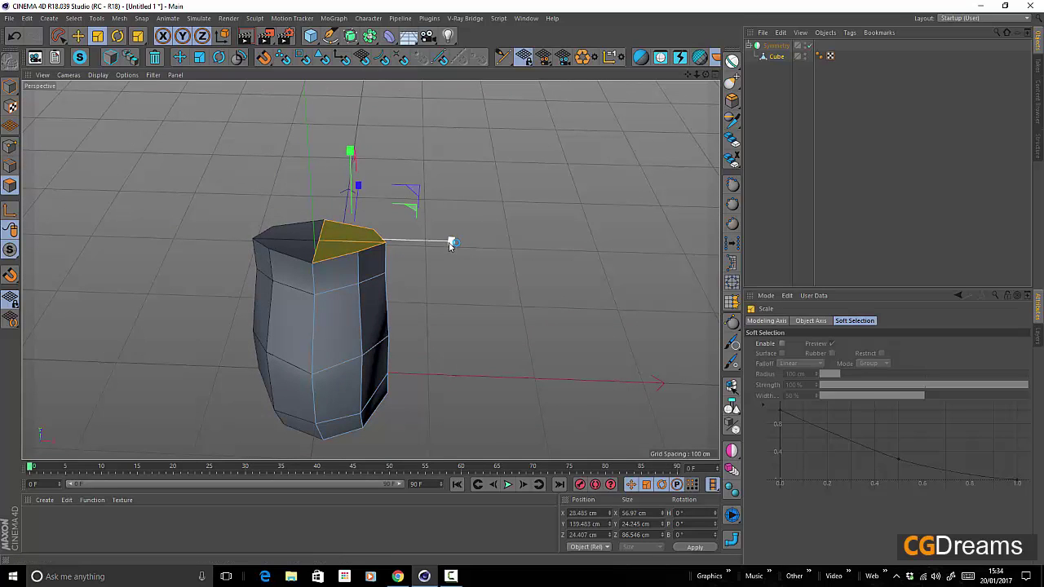
mouse_move(419, 241)
mouse_down()
mouse_move(395, 239)
mouse_move(404, 241)
mouse_up()
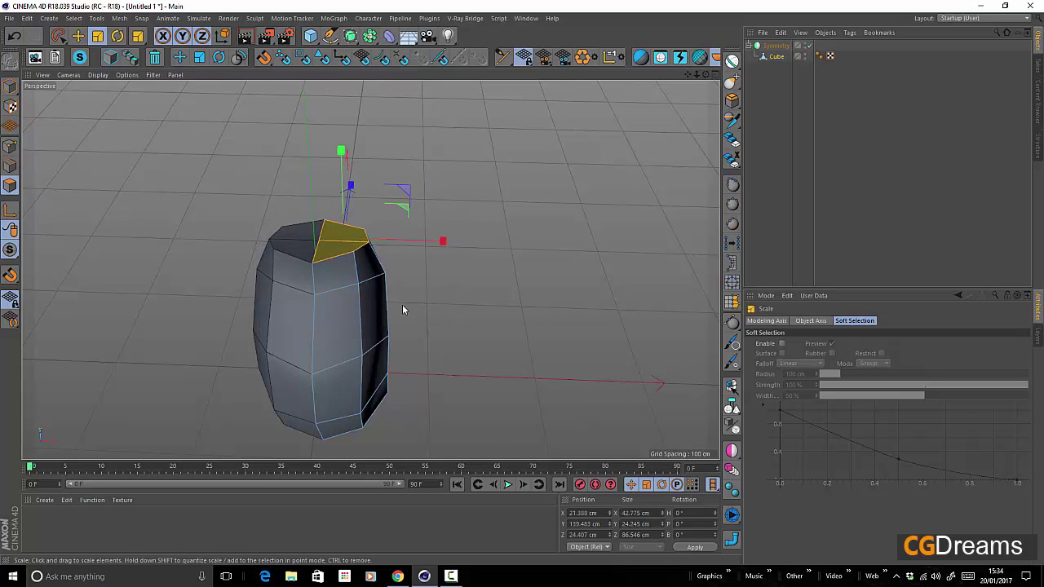
alt+drag(416, 305, 377, 285)
drag(354, 148, 355, 184)
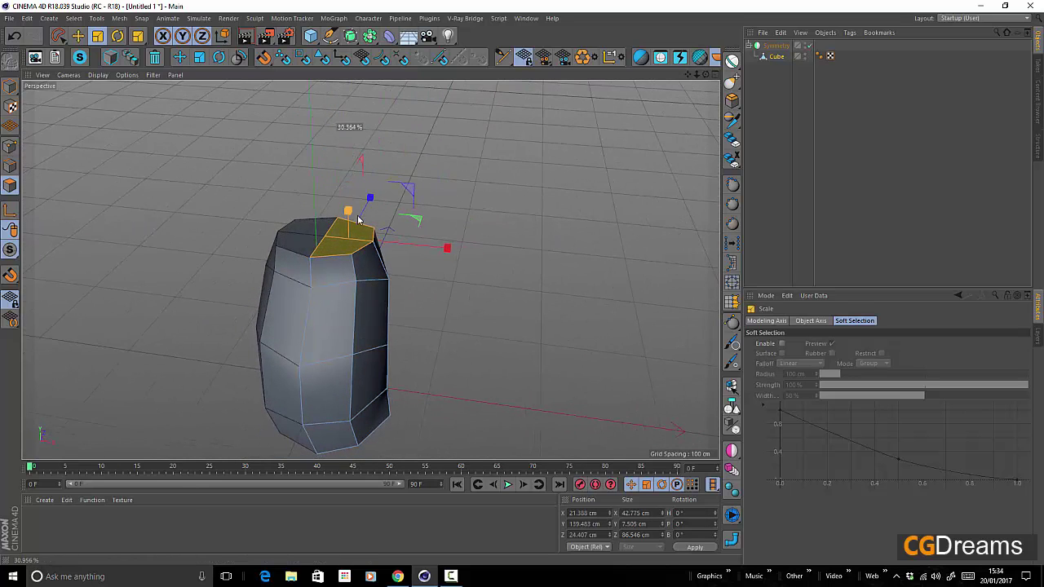
drag(359, 239, 353, 214)
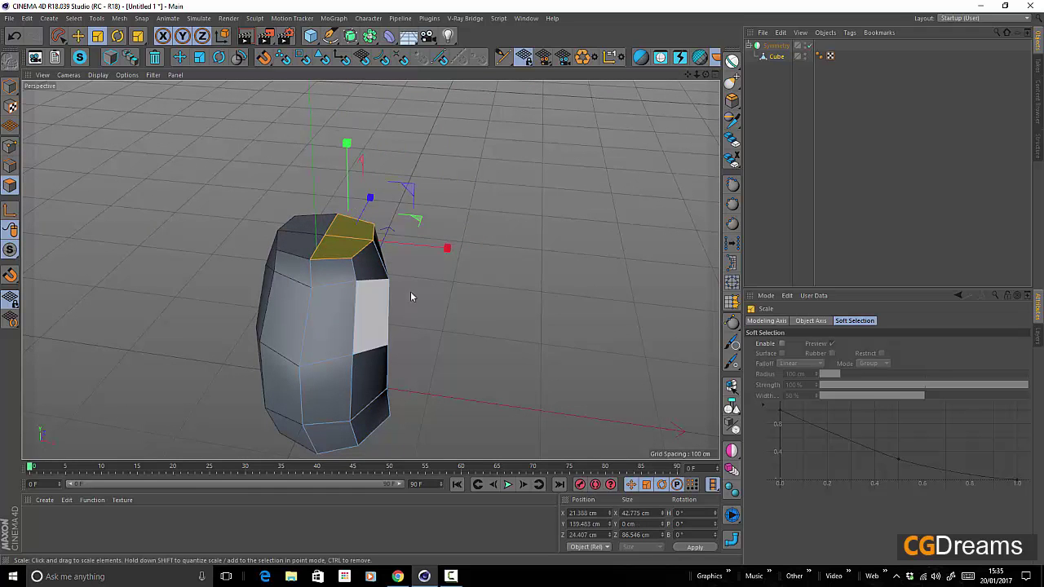
alt+drag(410, 292, 267, 268)
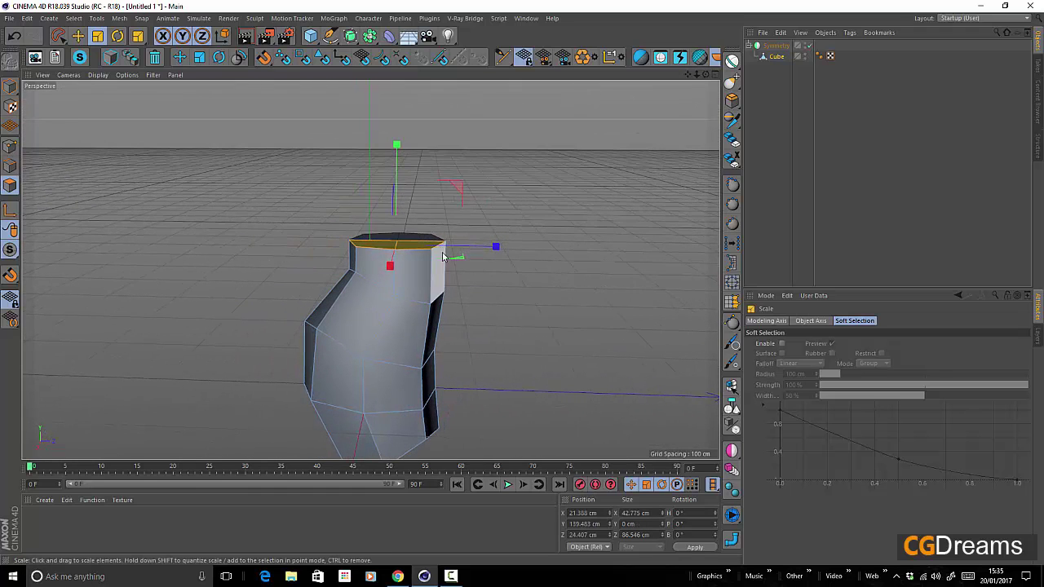
drag(529, 228, 386, 256)
alt+drag(386, 255, 394, 309)
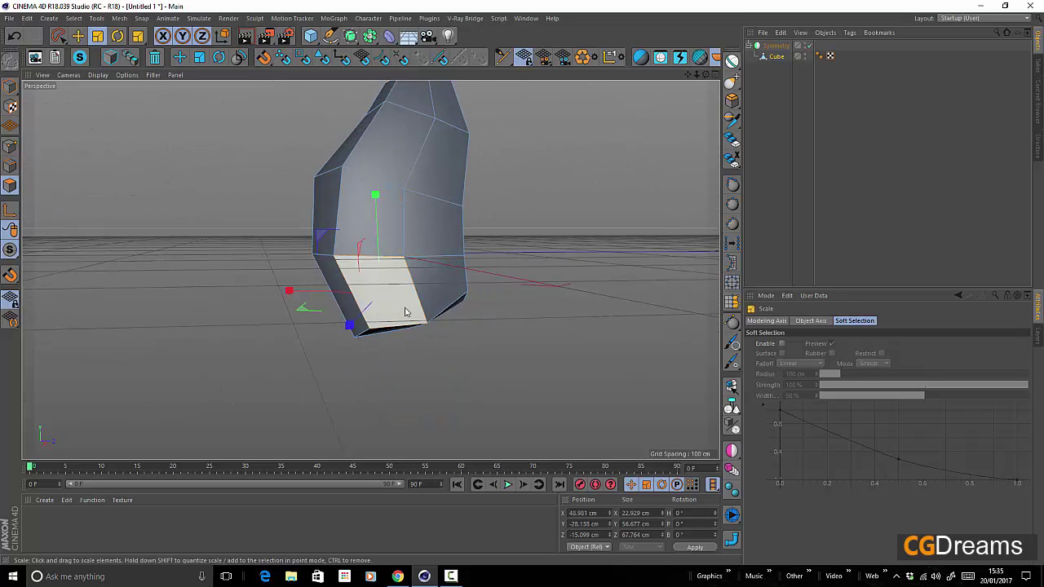
click(405, 311)
alt+drag(496, 291, 503, 363)
click(504, 364)
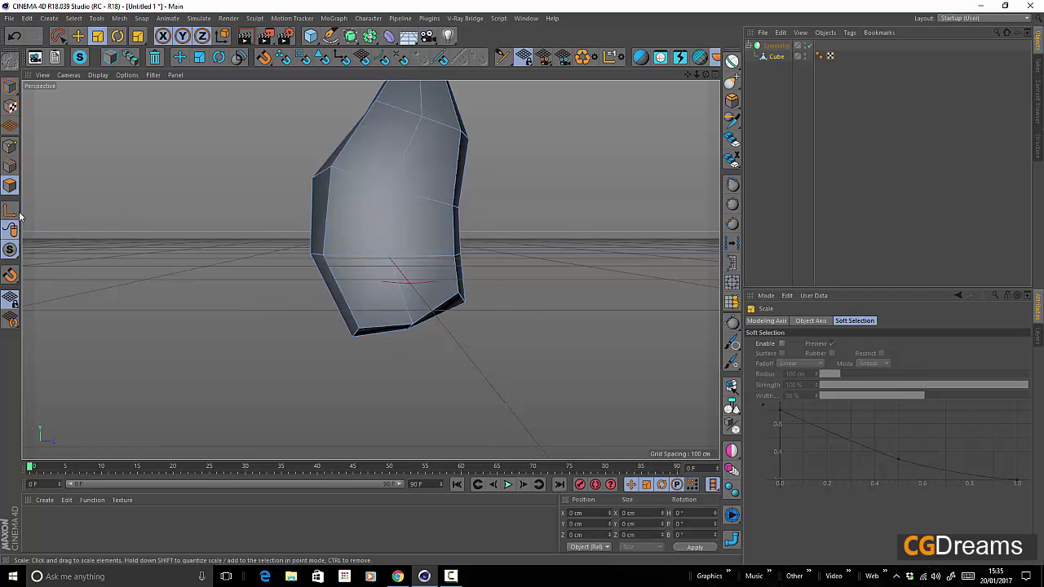
In point mode, select the middle point on the body's side and raise it to about Y 21 cm.
click(11, 167)
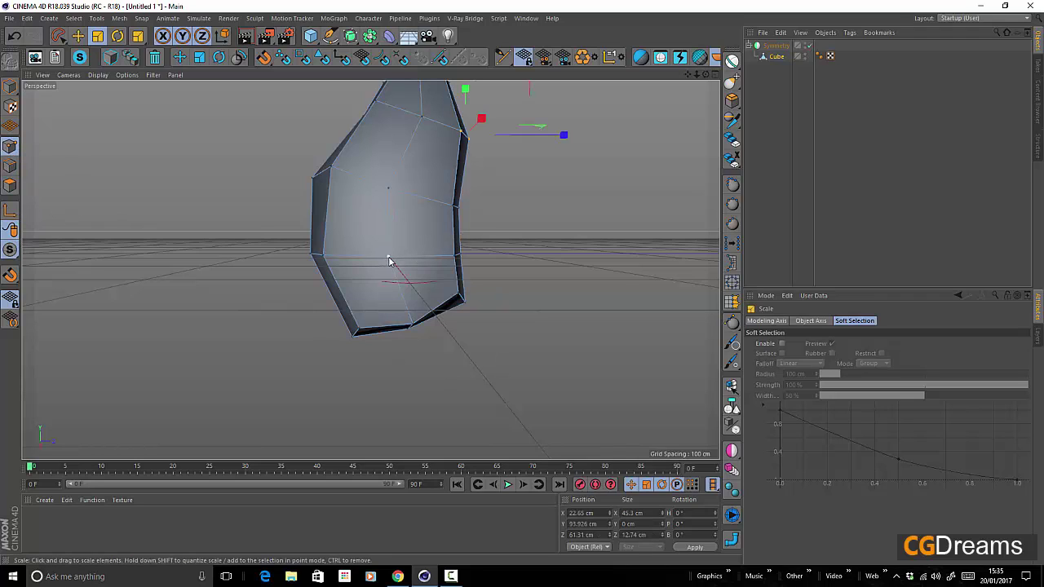
key(w)
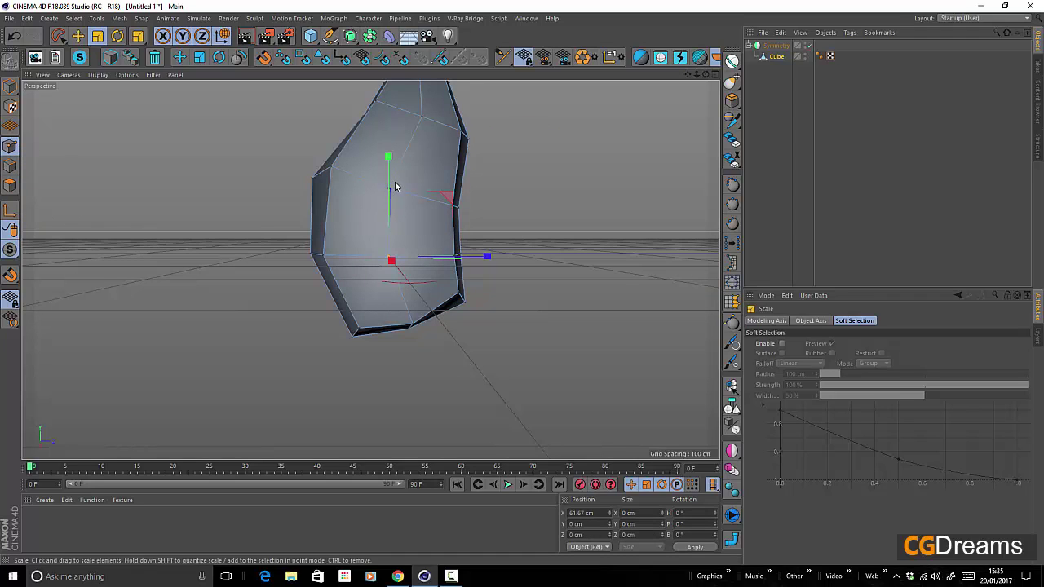
key(e)
drag(392, 168, 393, 141)
alt+drag(370, 270, 428, 289)
Switch to Chrome and examine the outline of the hind leg in the cartoon mouse reference drawing.
drag(1043, 23, 421, 18)
key(alt+Tab)
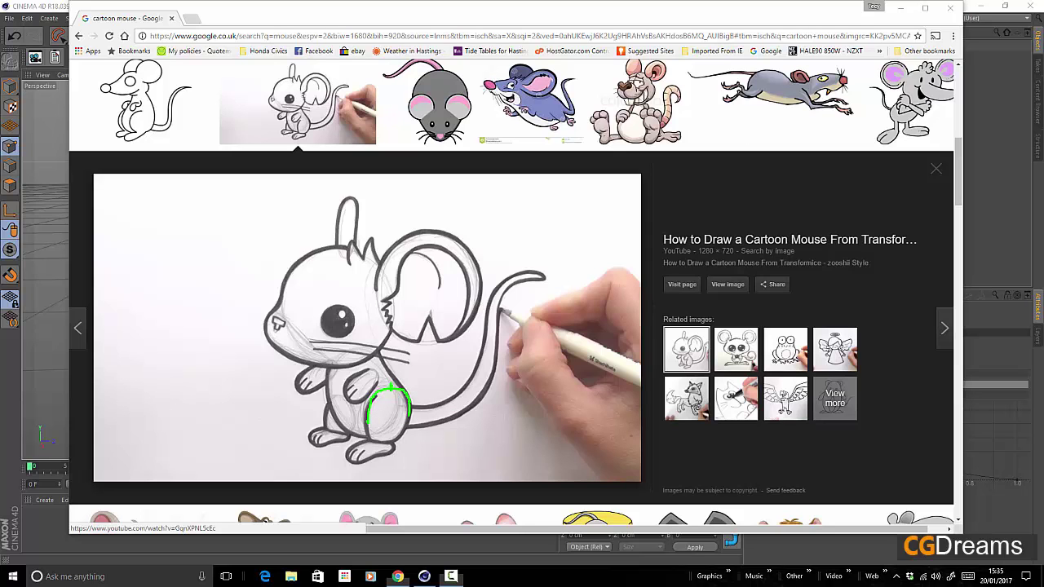
drag(562, 14, 1043, 53)
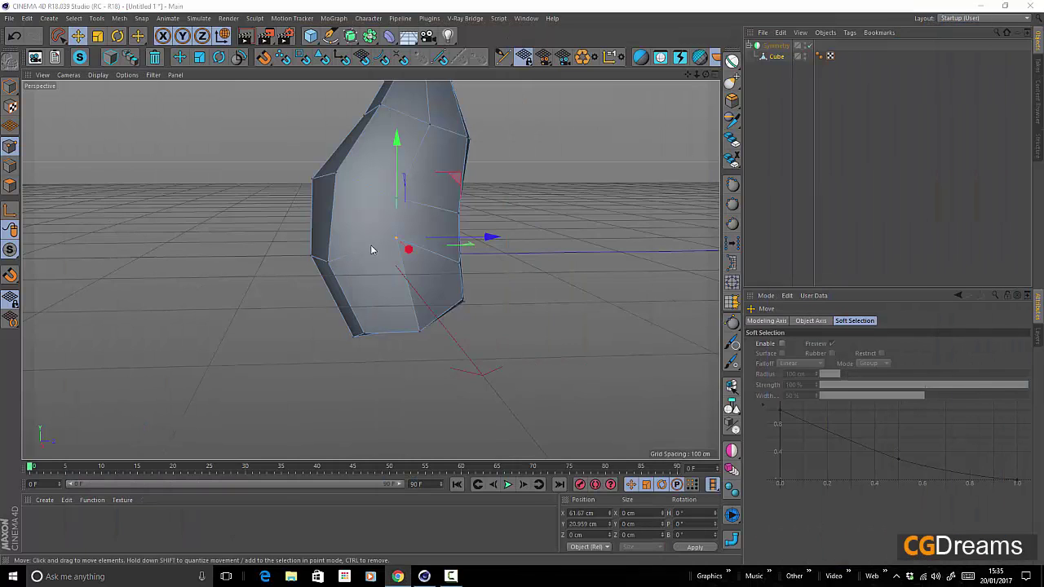
Move the body's lower back side point forward along Z to about -42 cm.
click(420, 331)
click(327, 266)
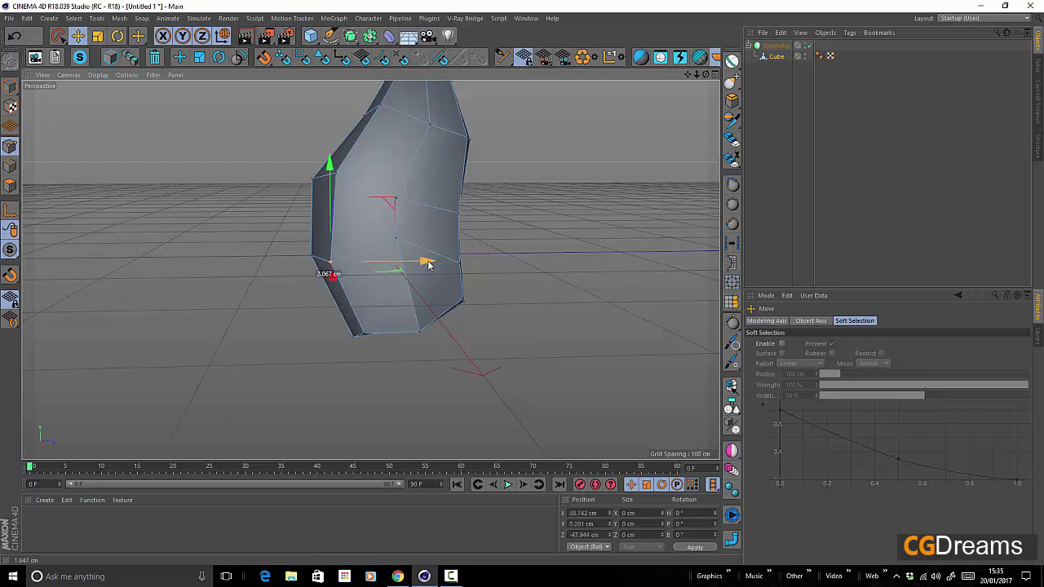
drag(426, 261, 434, 261)
alt+drag(407, 320, 265, 203)
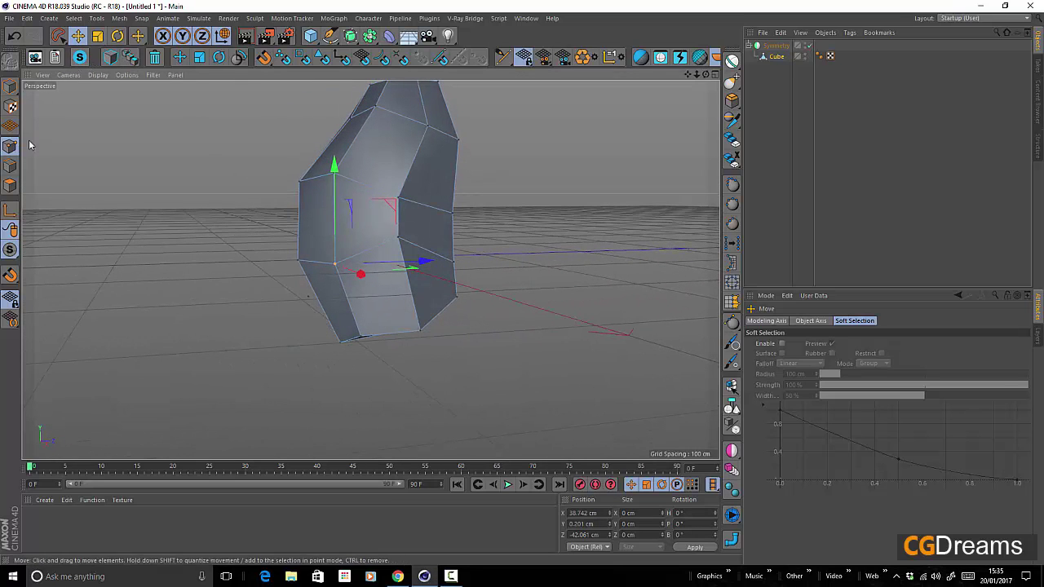
Select the lower side faces of the body and extrude them outward to about X 64 cm as the start of the leg.
click(10, 185)
click(381, 293)
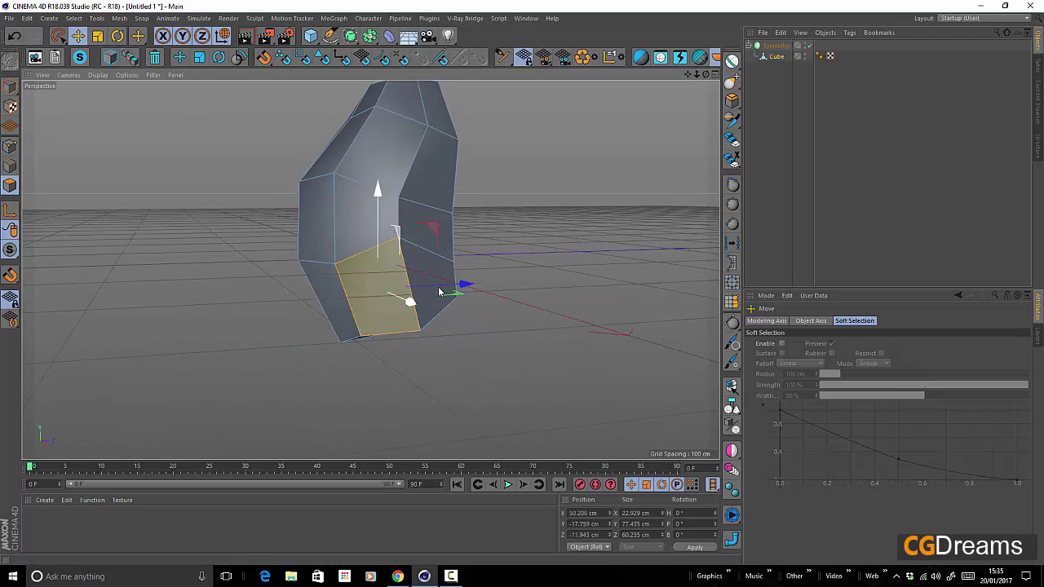
alt+drag(421, 264, 489, 290)
alt+drag(448, 321, 327, 186)
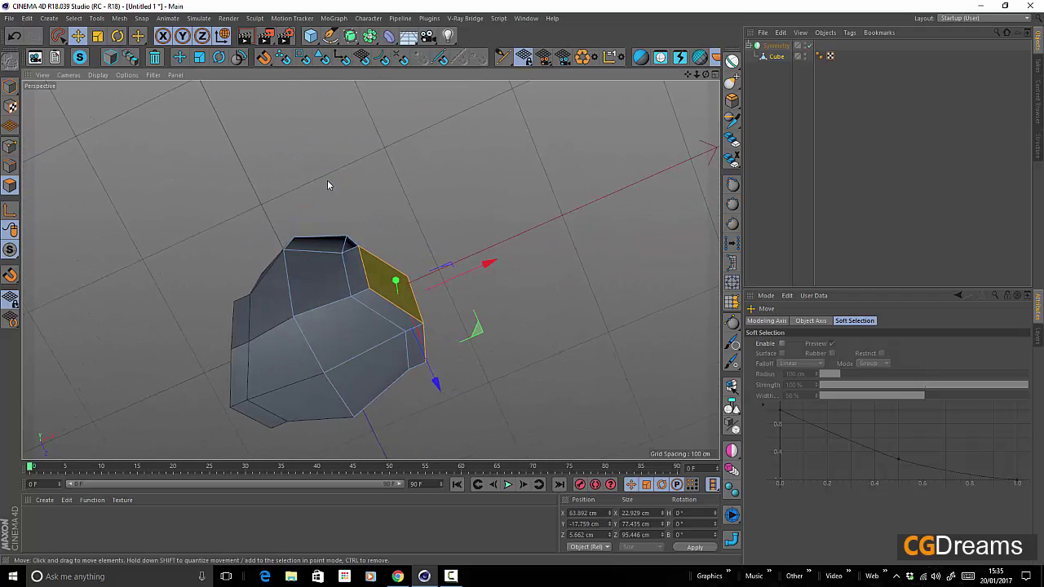
In point mode, move the underside points beside the leg inward along X, the back one to about 24.4 cm and the front one to 24.7 cm.
click(10, 147)
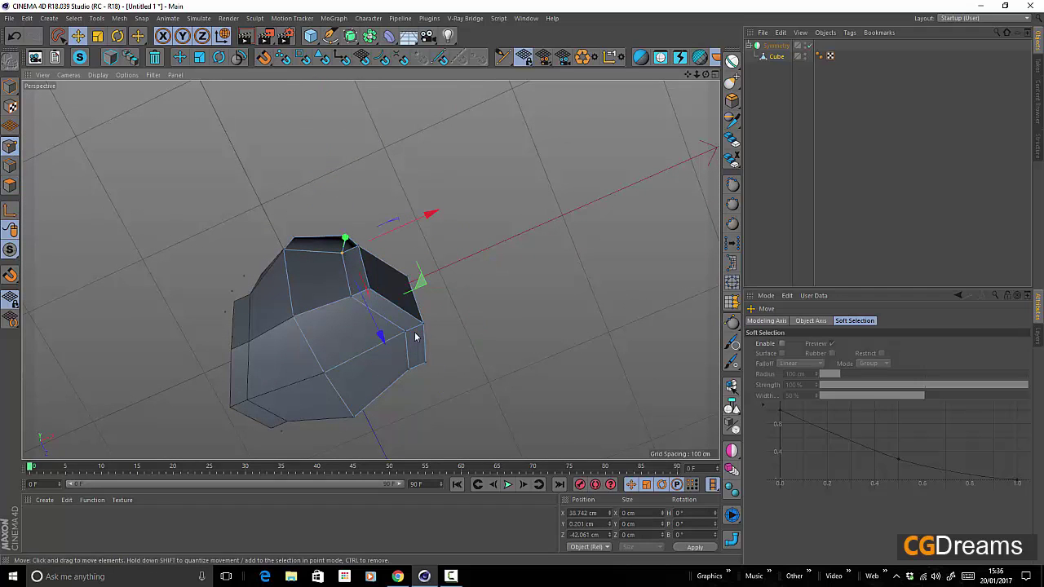
drag(493, 310, 447, 313)
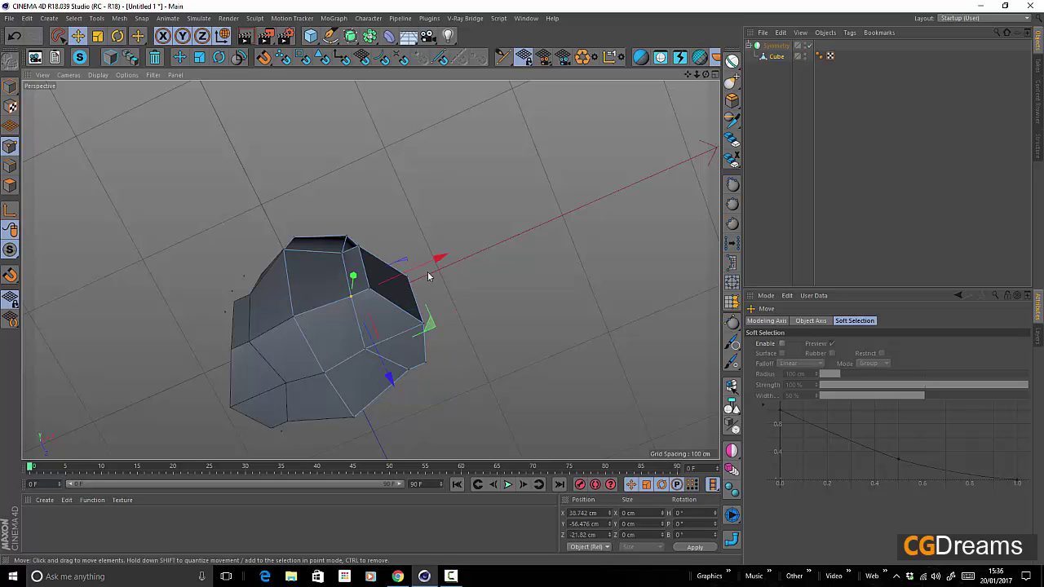
drag(432, 261, 418, 373)
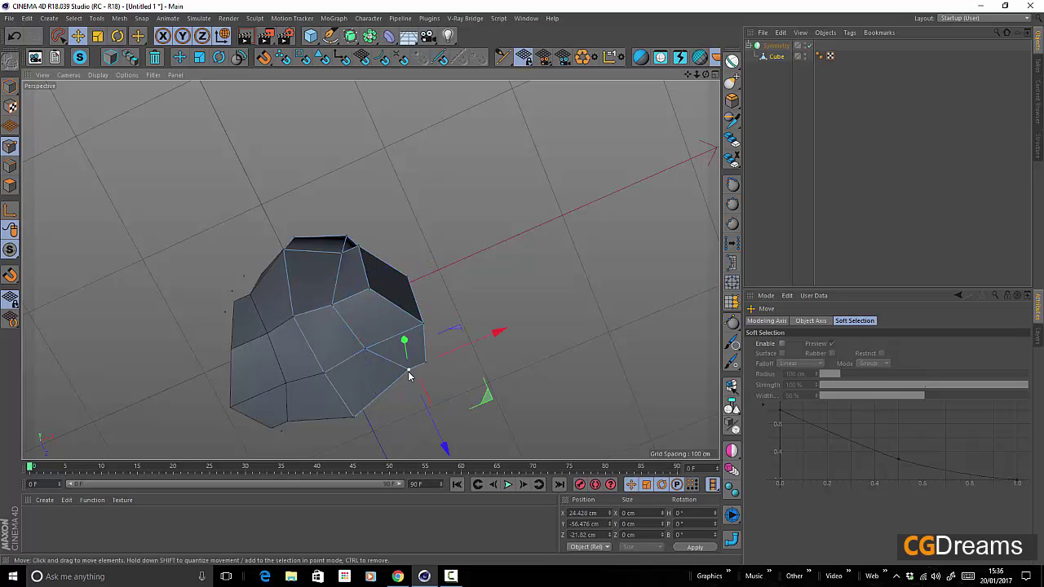
drag(494, 336, 446, 364)
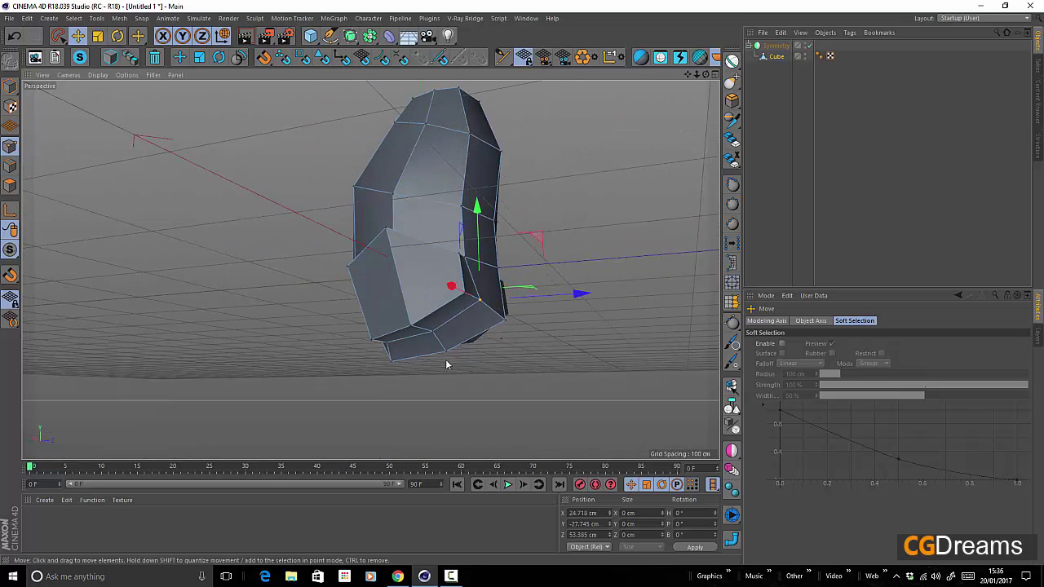
Move the lower front body point inward to about X 39 cm and the leg's bottom front outer point to about X 57.5 cm.
alt+drag(531, 349, 372, 284)
click(465, 282)
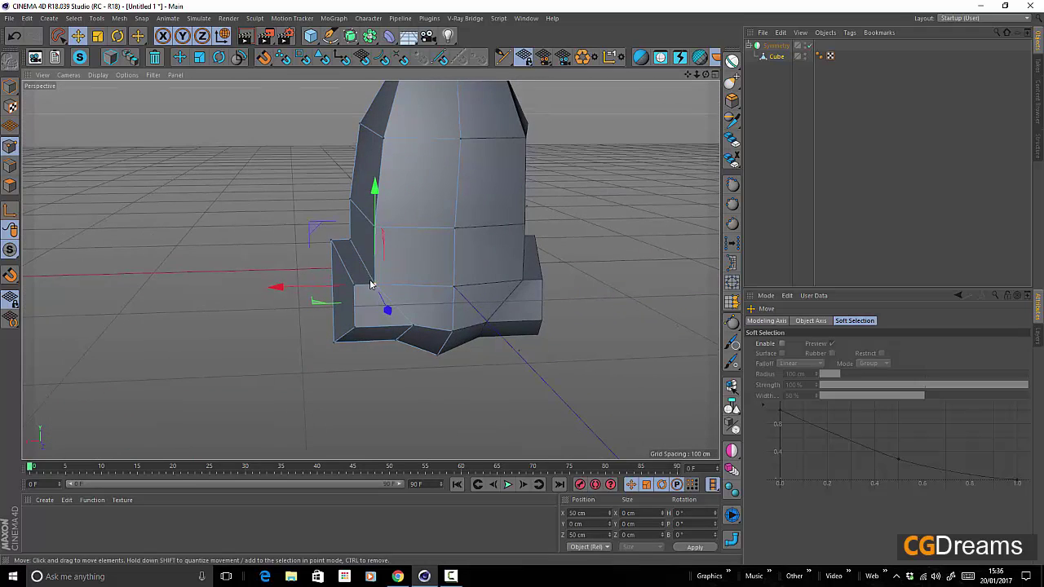
drag(280, 288, 292, 289)
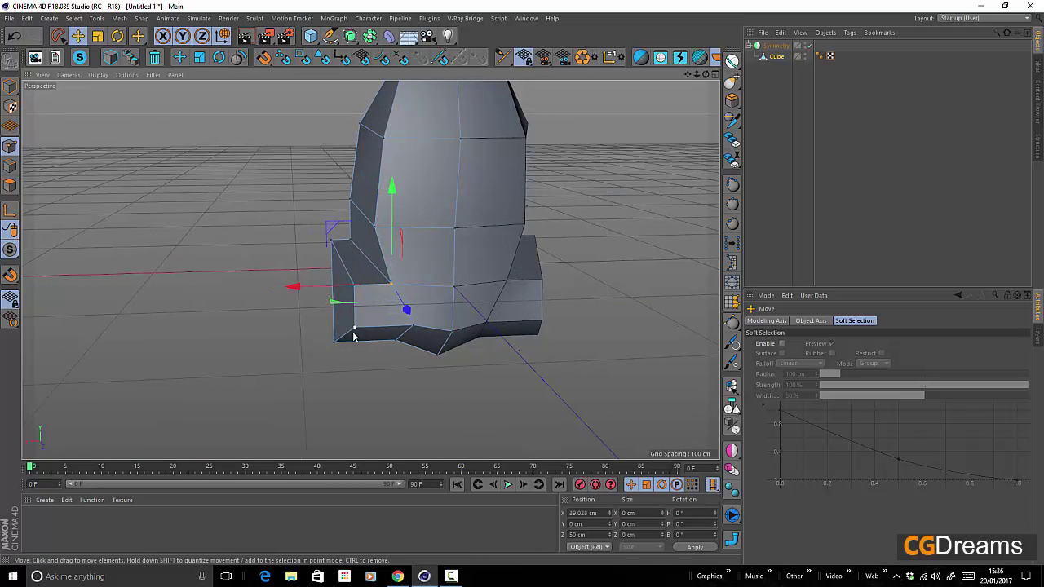
alt+drag(355, 328, 344, 343)
drag(265, 330, 389, 257)
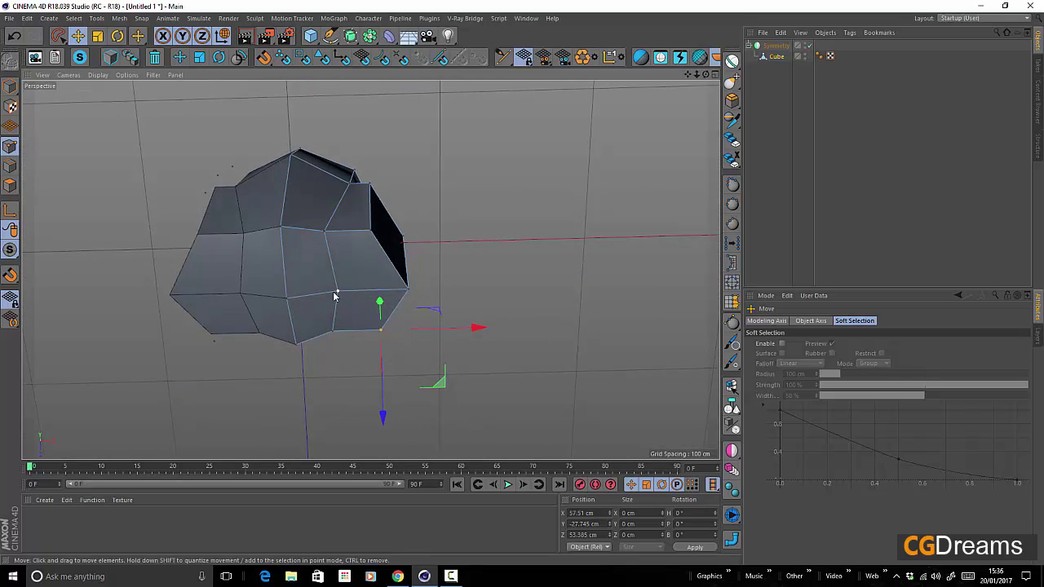
Move the three underside points beside the leg further inward along X.
mouse_move(417, 298)
mouse_down()
mouse_move(427, 292)
mouse_move(405, 284)
mouse_up()
drag(415, 242, 403, 255)
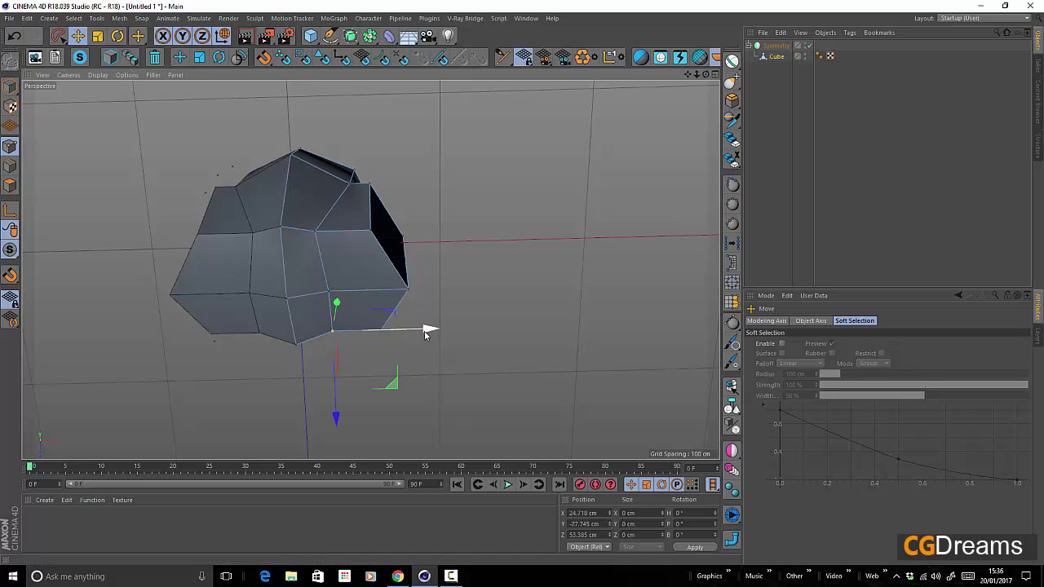
drag(426, 329, 414, 330)
Move the leg's upper outer middle point to about X 70.7 cm, Y 12.7 cm, and reposition the leg's upper rear point.
alt+drag(438, 282, 408, 359)
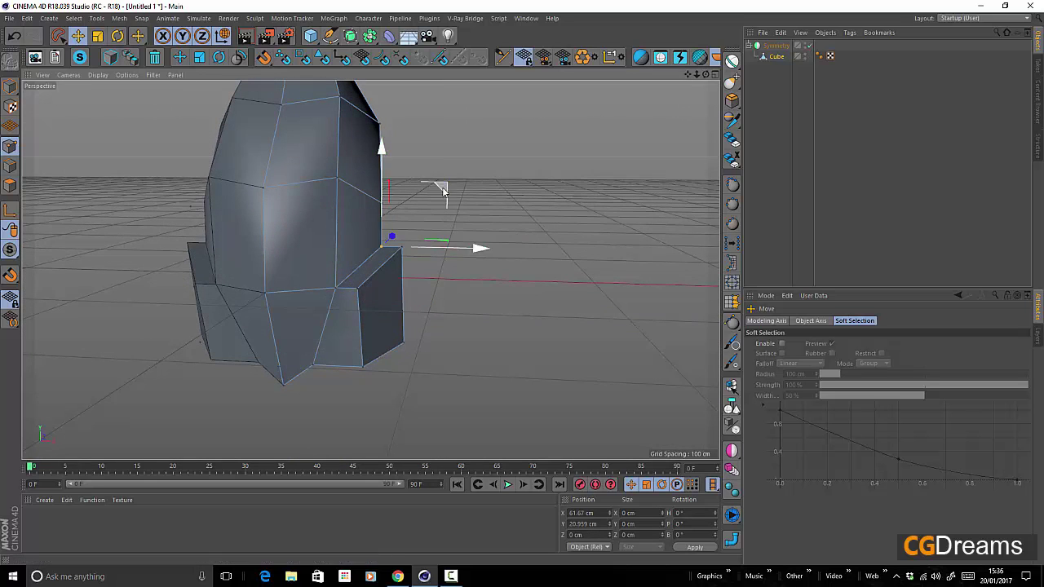
drag(442, 186, 338, 314)
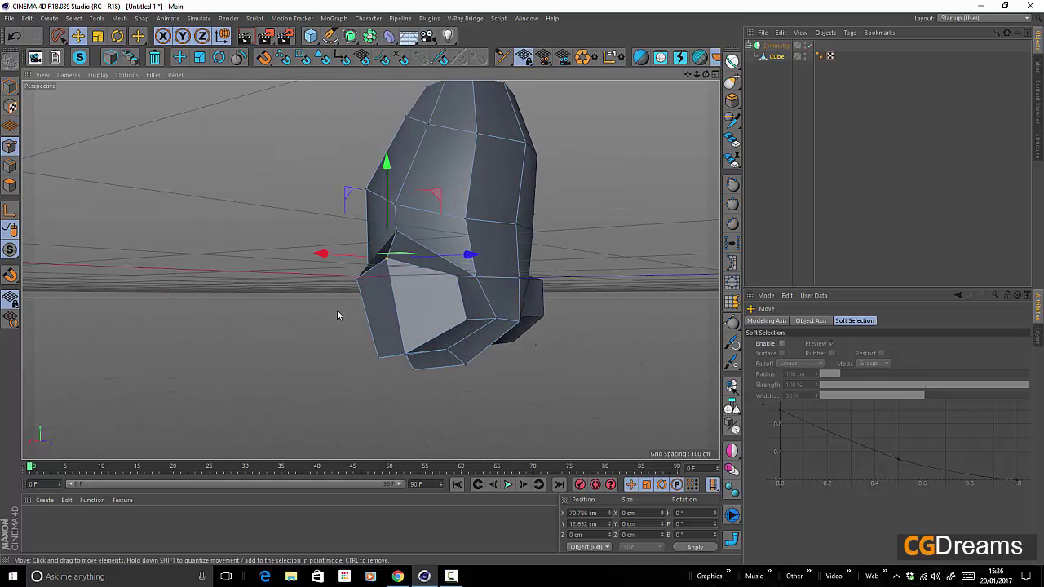
mouse_move(479, 288)
alt+mouse_down()
mouse_move(473, 310)
mouse_move(465, 286)
alt+mouse_up()
click(459, 282)
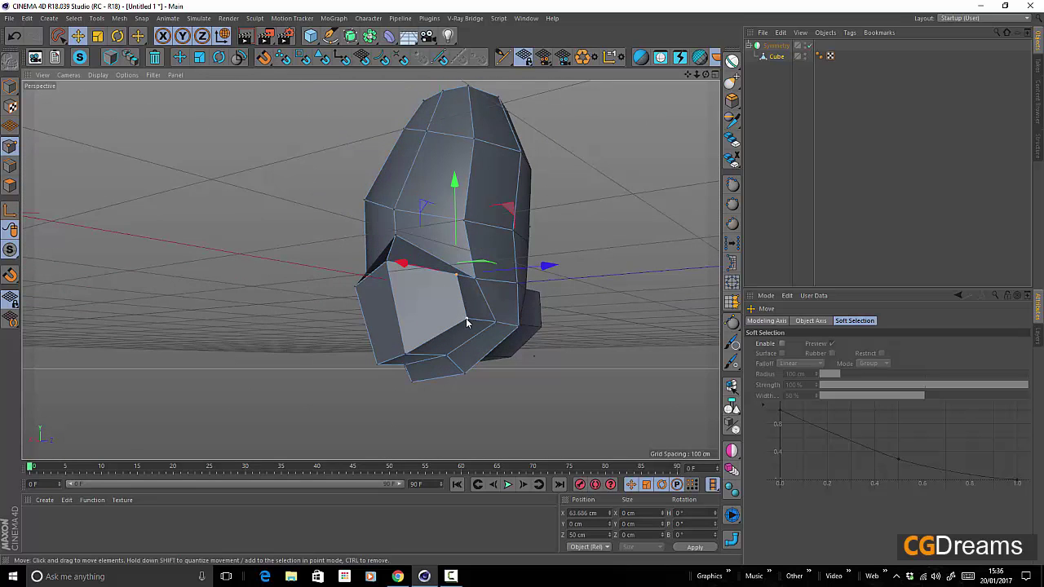
alt+drag(466, 323, 514, 326)
drag(534, 291, 432, 347)
Reposition the leg's bottom outer middle point in the YZ plane and move its upper front outer point along Z to about -33.4 cm.
click(404, 358)
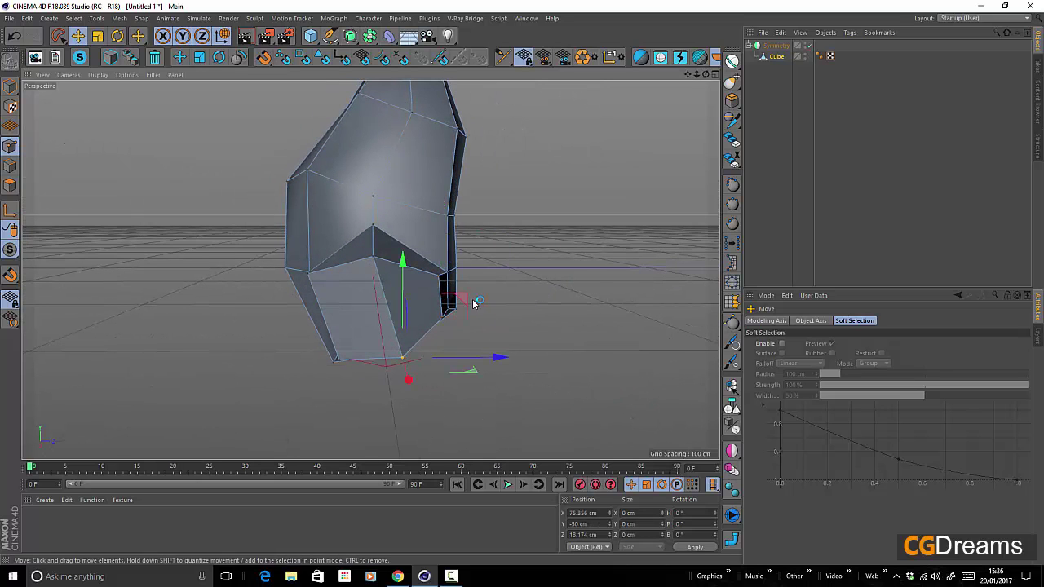
drag(473, 303, 458, 302)
alt+drag(359, 315, 388, 364)
click(304, 276)
drag(397, 274, 412, 274)
alt+drag(417, 345, 465, 342)
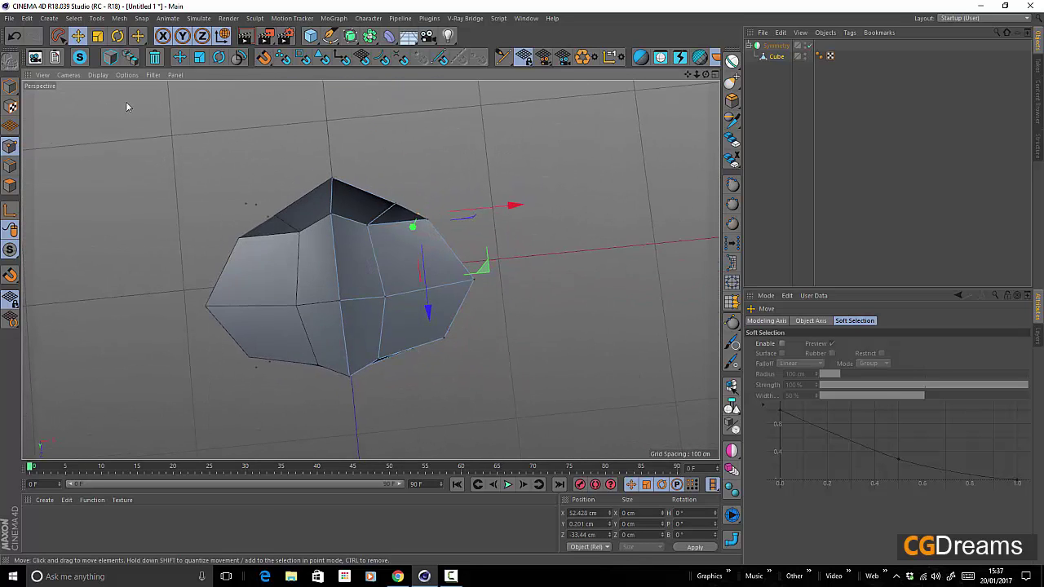
In polygon mode, select the leg's underside faces and extrude them downward to about Y -82 cm.
click(11, 185)
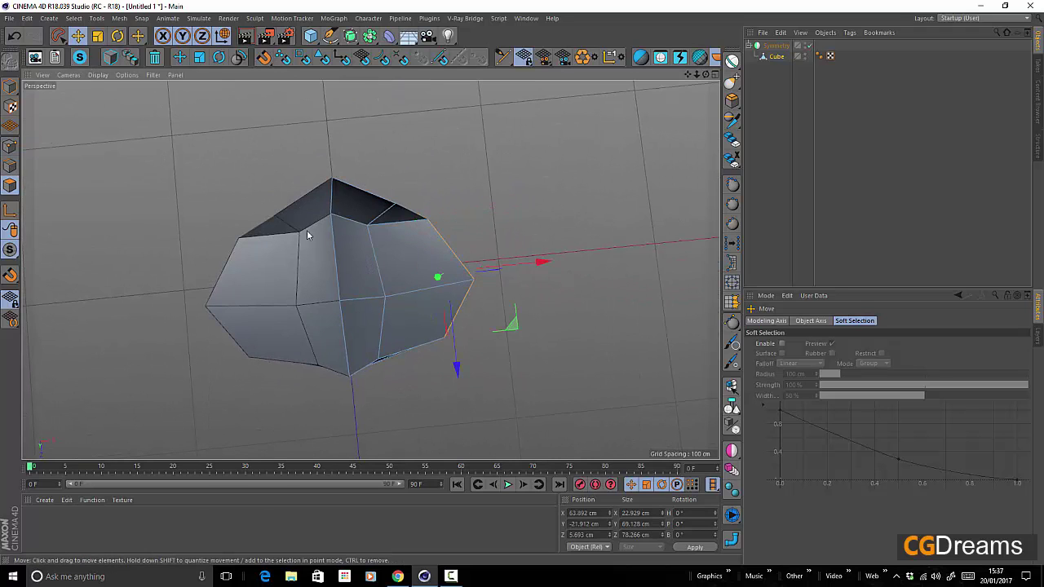
click(420, 240)
alt+drag(413, 310, 458, 345)
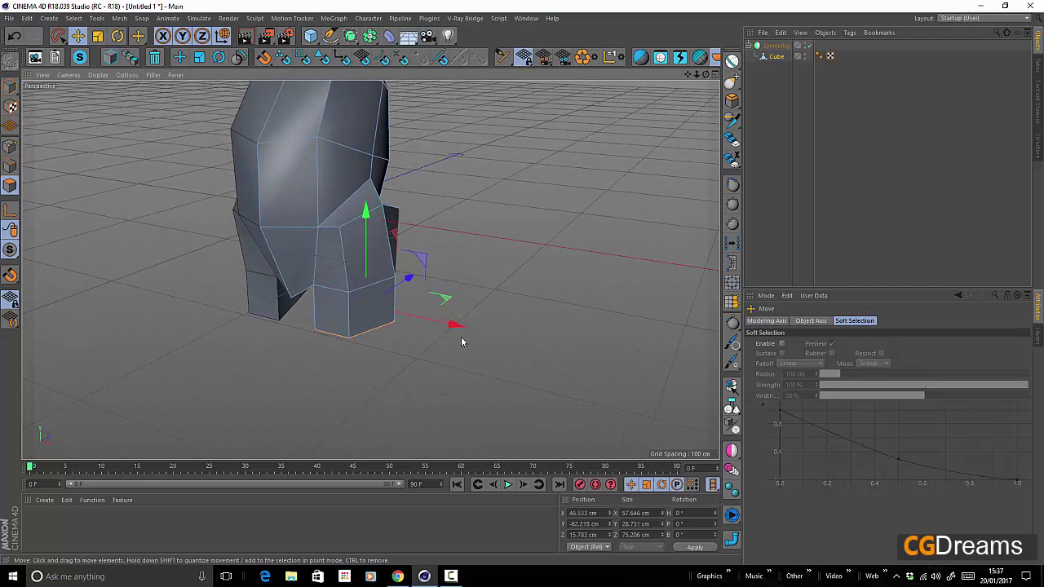
Flatten the leg's bottom faces to 0 cm height along Y and move them down to about Y -91.4 cm.
key(t)
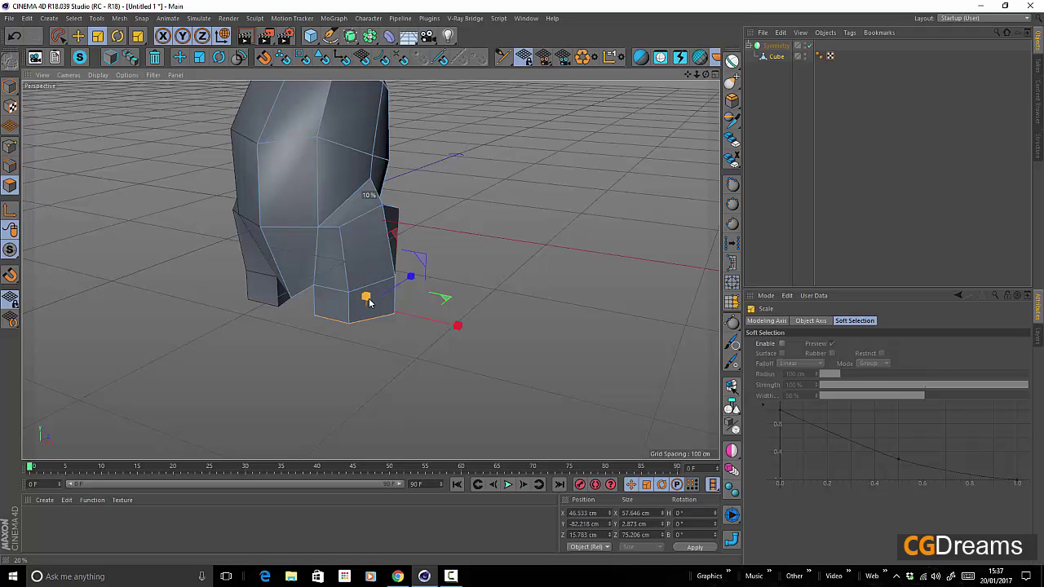
alt+drag(414, 356, 317, 335)
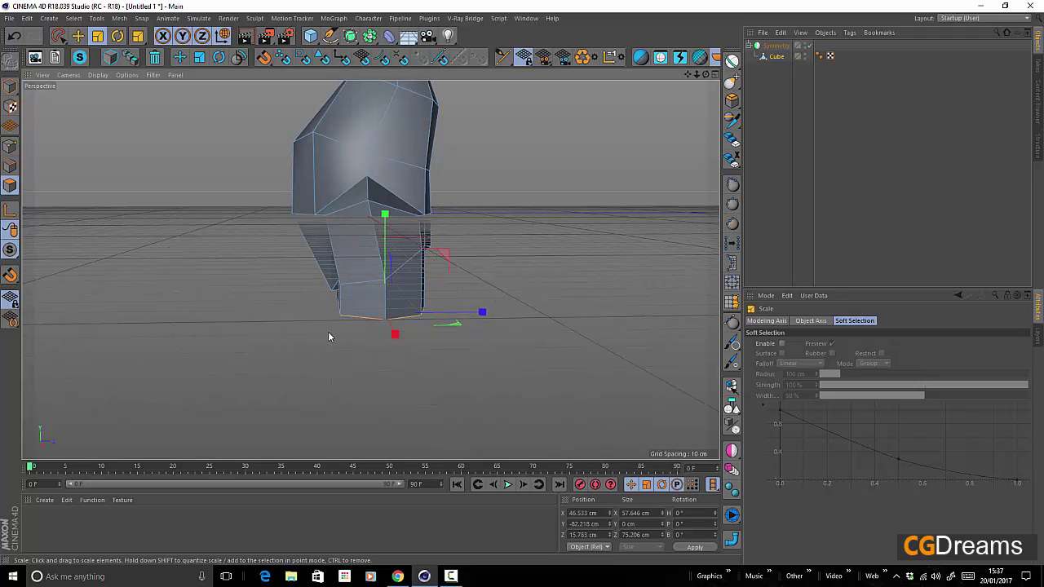
key(e)
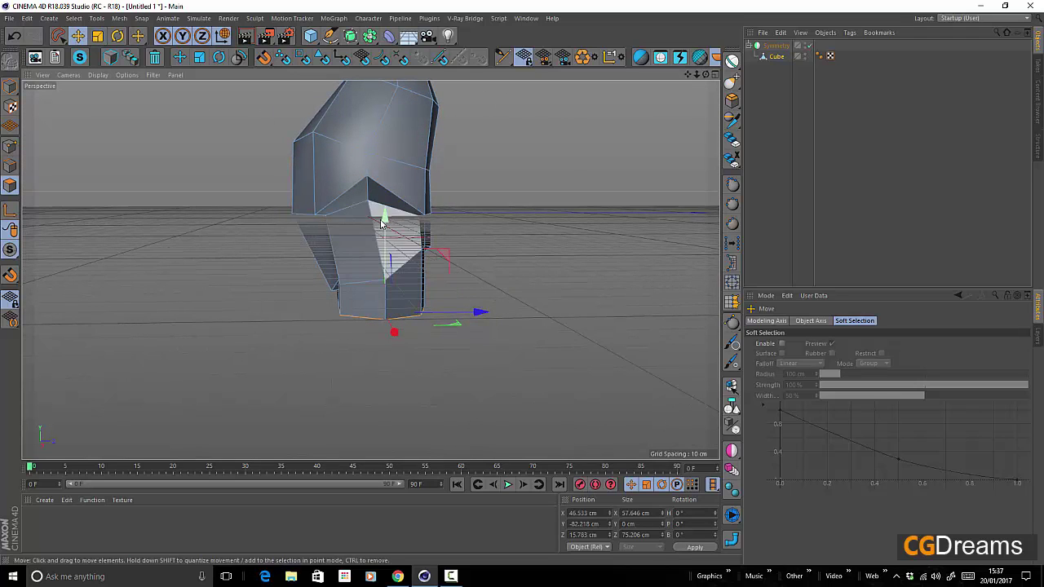
drag(385, 225, 388, 234)
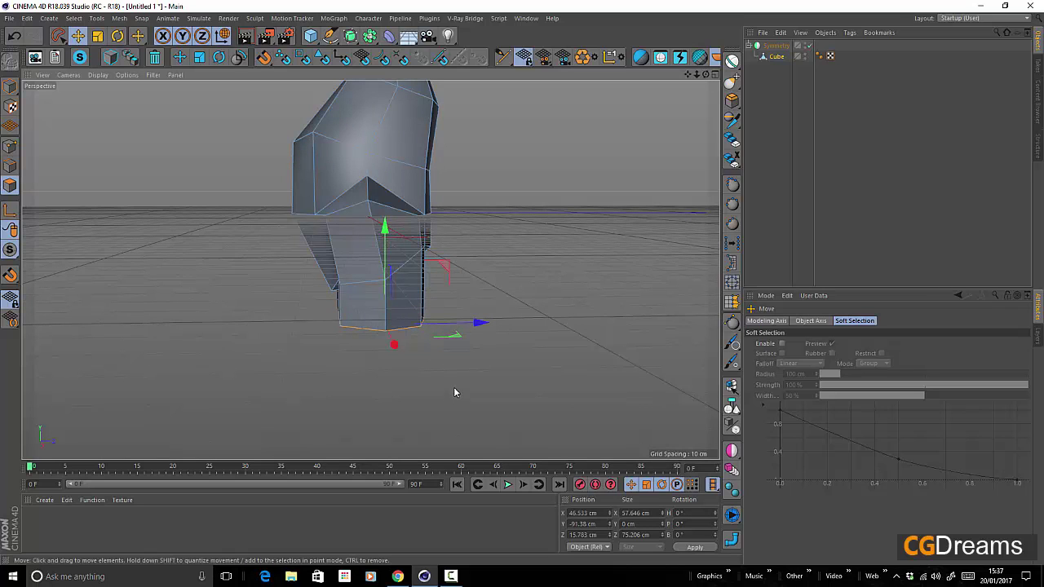
Scale the leg's bottom faces to about 31.6 by 41.3 cm and extrude them down to about Y -112 cm as the ankle.
key(t)
drag(488, 366, 390, 391)
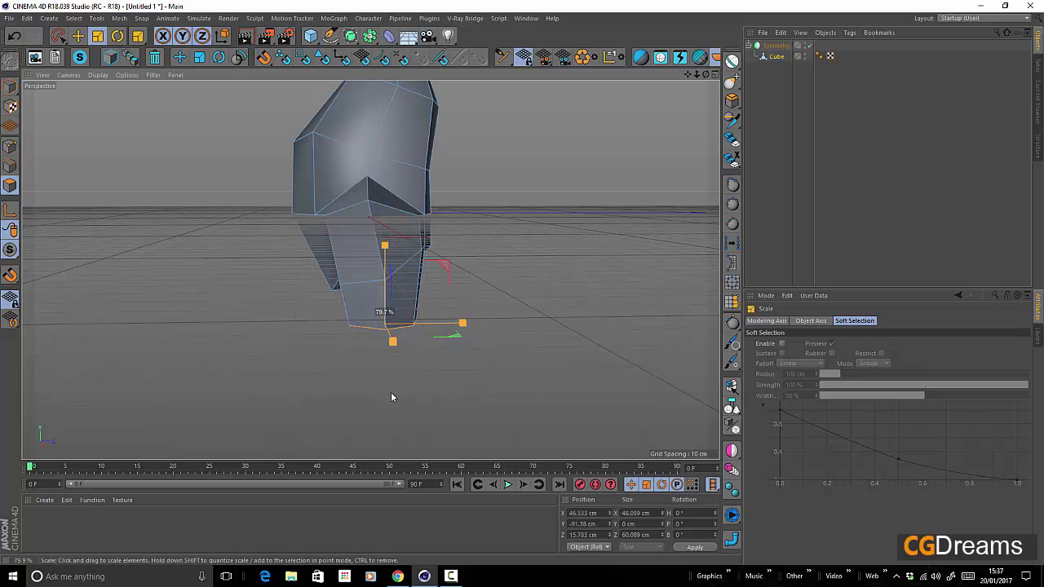
drag(268, 396, 285, 392)
alt+drag(366, 368, 432, 352)
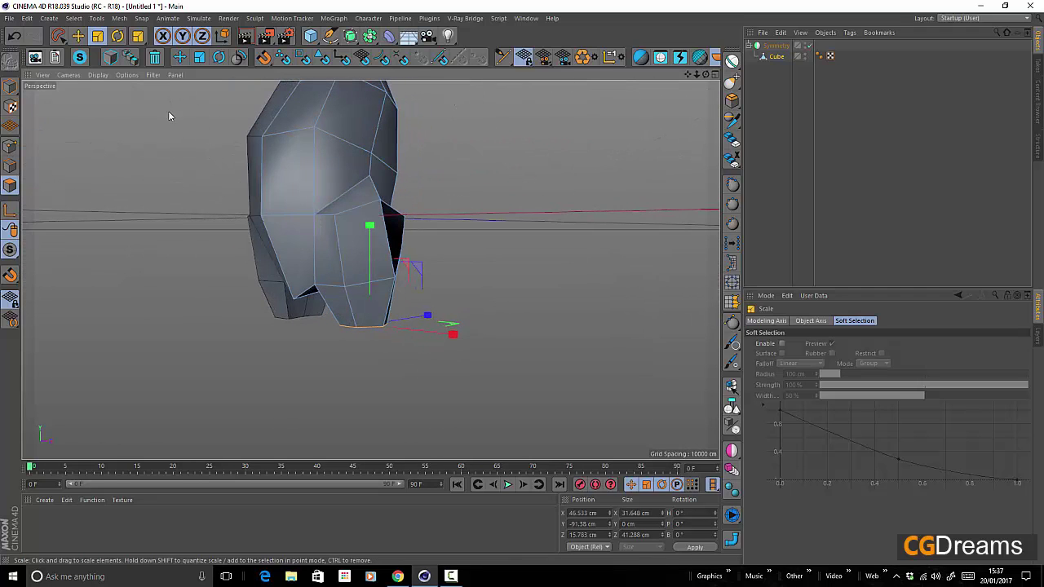
click(79, 38)
drag(368, 221, 385, 259)
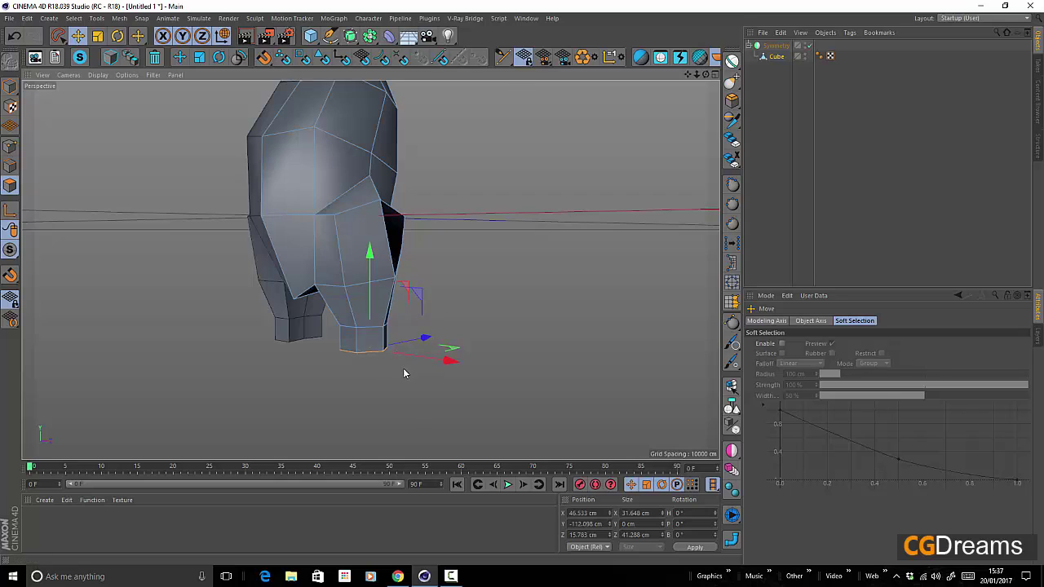
In edge mode, select the ankle's inner vertical edge and move it inward to about X 25 cm.
alt+drag(403, 368, 436, 342)
alt+right_drag(337, 334, 391, 347)
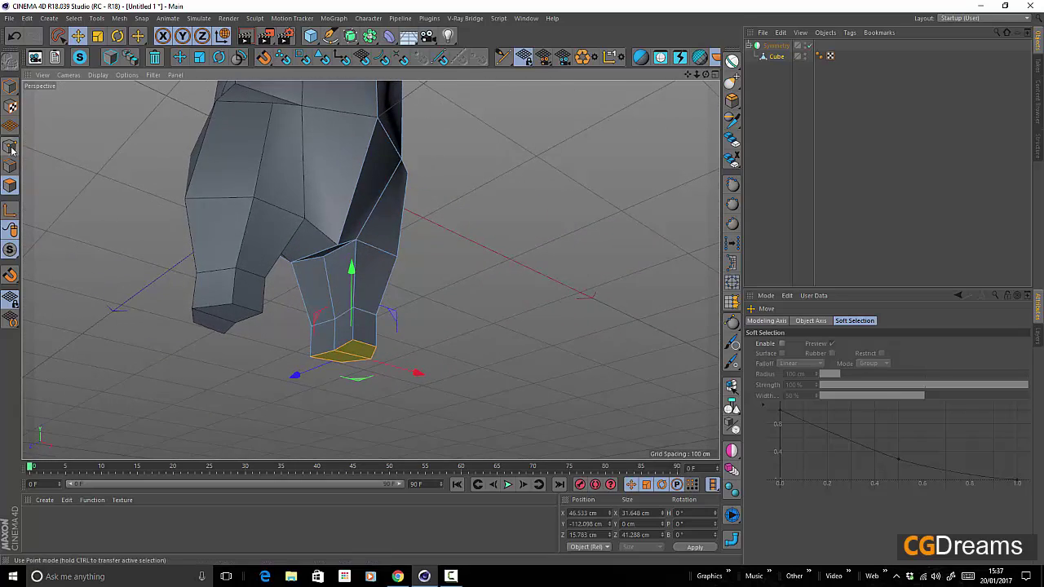
click(119, 227)
click(10, 177)
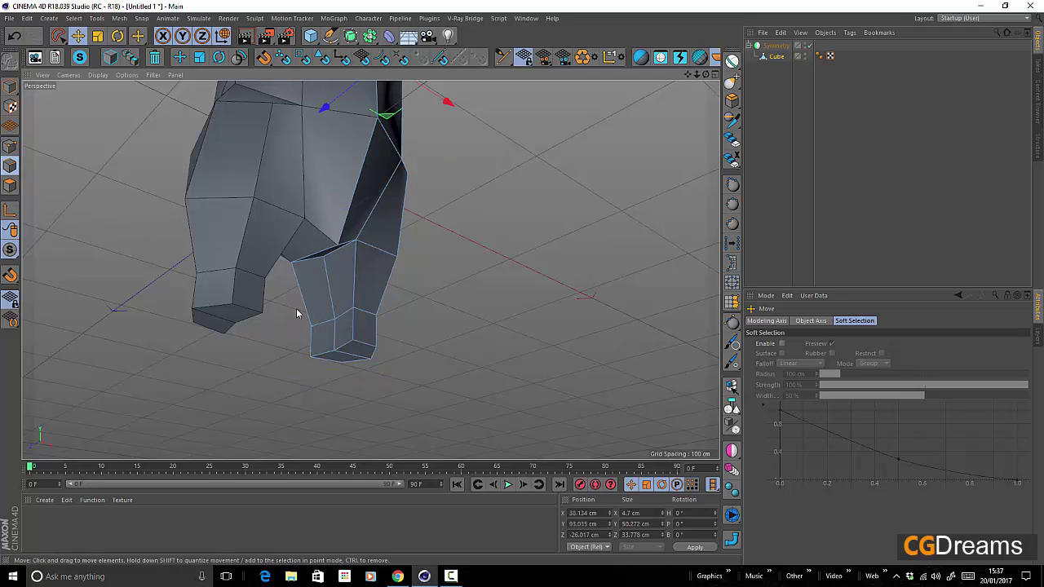
mouse_move(340, 366)
alt+mouse_down()
mouse_move(302, 380)
mouse_move(343, 367)
alt+mouse_up()
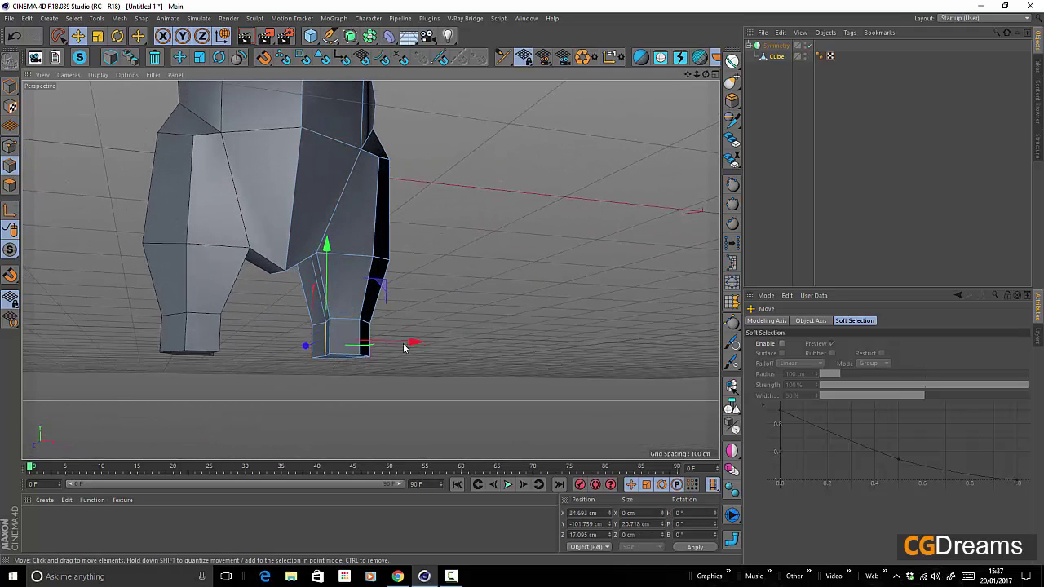
drag(409, 345, 409, 213)
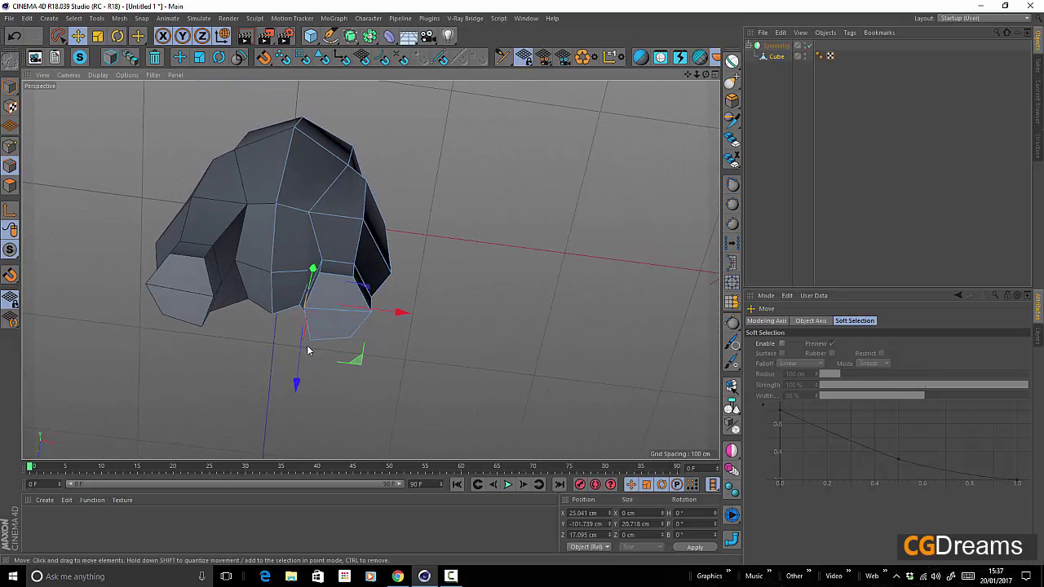
In point mode, move the ankle's rear inner bottom point forward along Z.
click(10, 146)
alt+drag(349, 359, 345, 314)
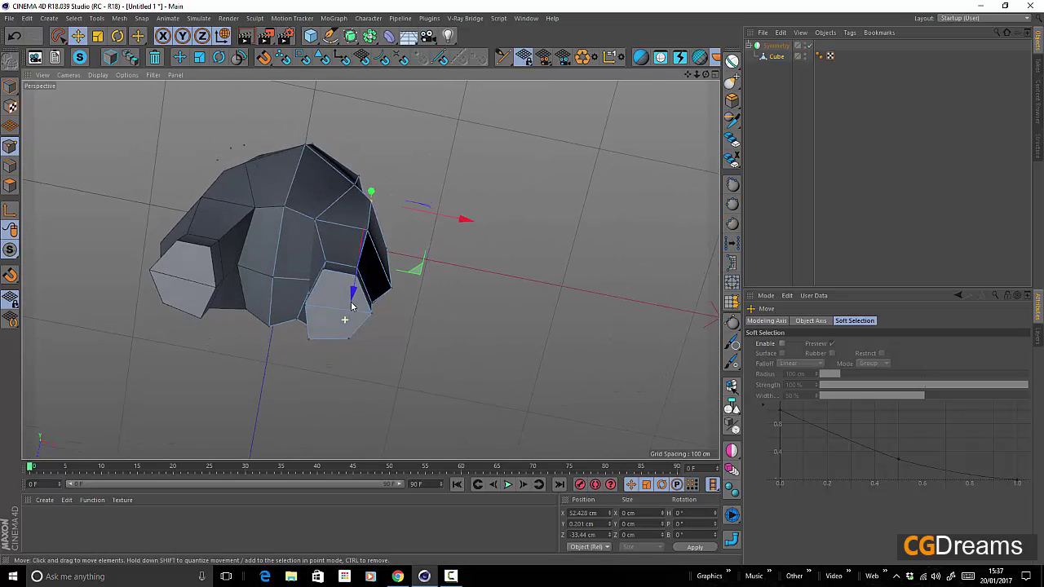
scroll(338, 312, up, 3)
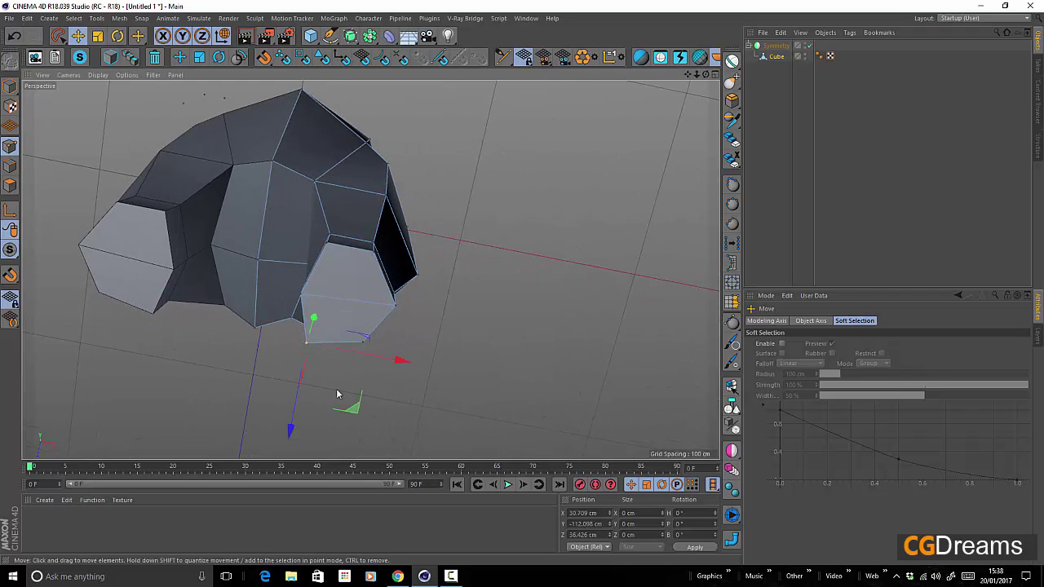
alt+drag(326, 387, 381, 342)
drag(285, 391, 294, 380)
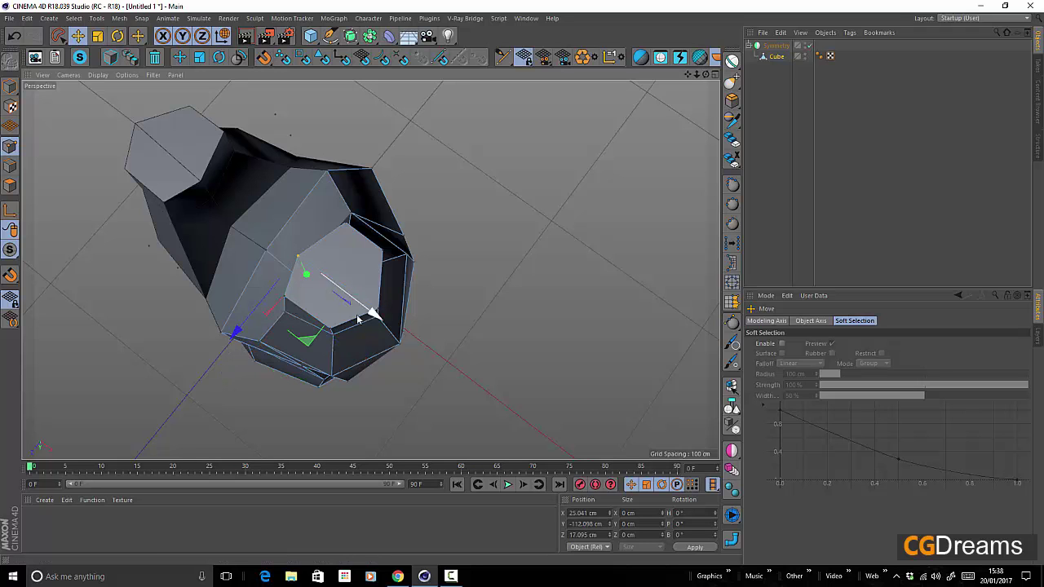
Select the ankle's inner and outer middle bottom points and move them slightly forward along Z to even out the hexagon.
scroll(357, 320, up, 3)
shift+click(392, 307)
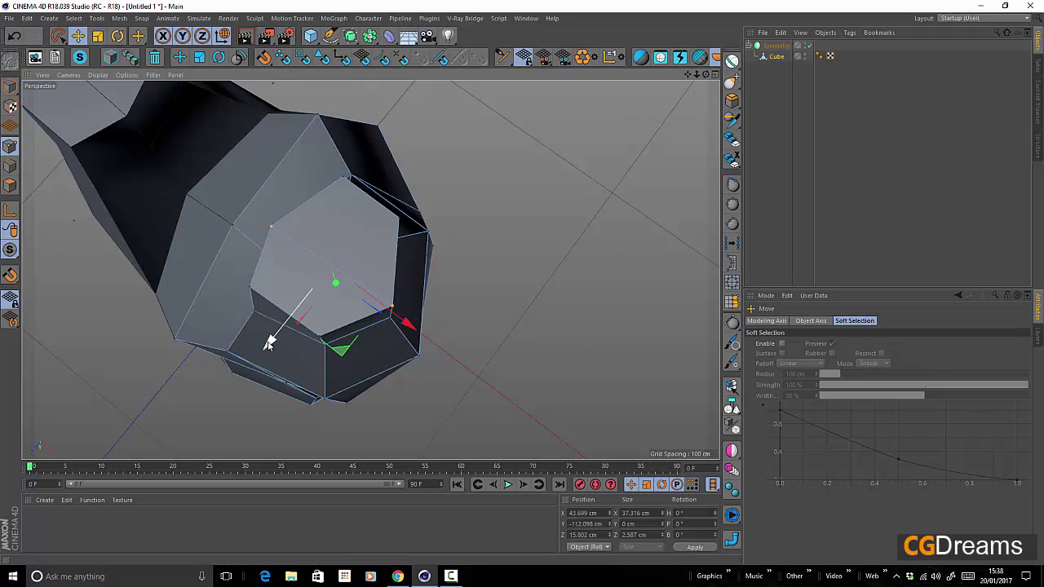
drag(270, 339, 279, 328)
alt+drag(321, 241, 380, 280)
click(337, 177)
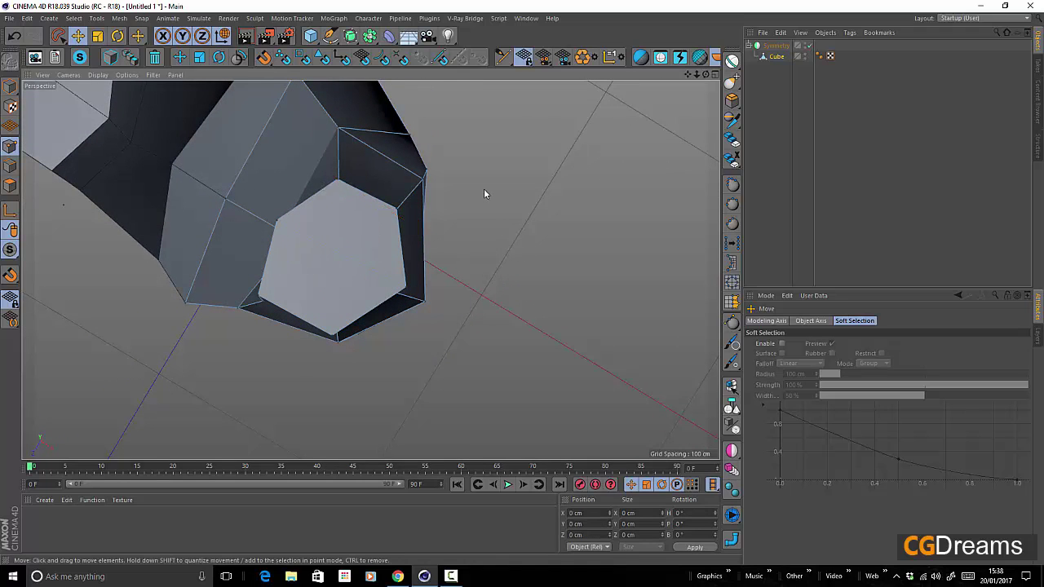
alt+right_drag(484, 191, 411, 229)
alt+drag(403, 202, 279, 261)
In polygon mode, extrude the ankle's bottom faces down by about 19 cm to form the base of the foot.
click(11, 186)
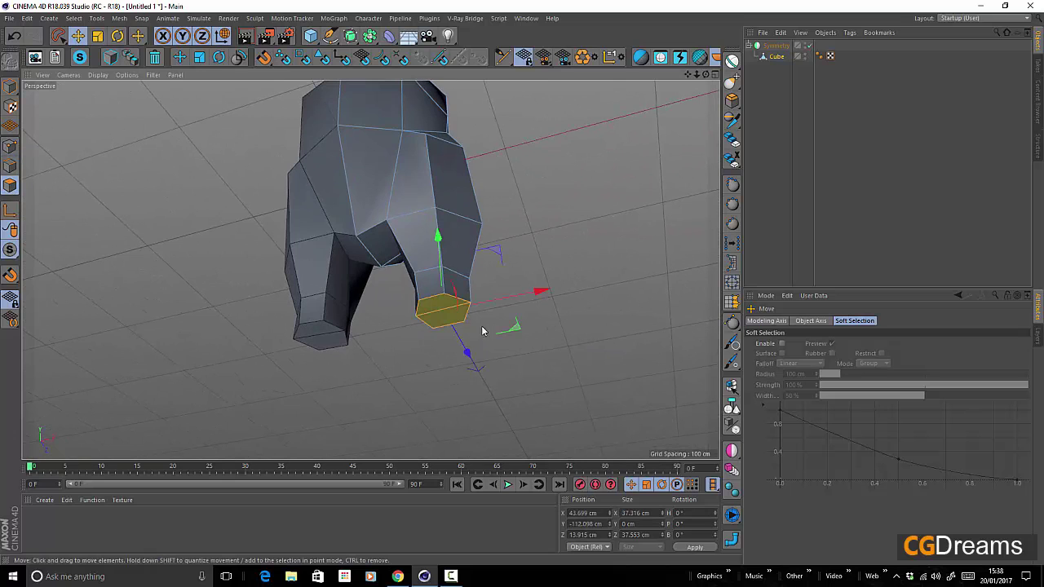
alt+drag(482, 330, 482, 383)
drag(445, 214, 303, 309)
Select the front faces of the new foot section and extrude them forward to about Z -55 cm.
click(397, 341)
alt+drag(416, 360, 481, 367)
drag(535, 346, 549, 345)
alt+drag(462, 372, 441, 364)
shift+click(443, 318)
drag(492, 309, 425, 336)
alt+drag(366, 390, 341, 342)
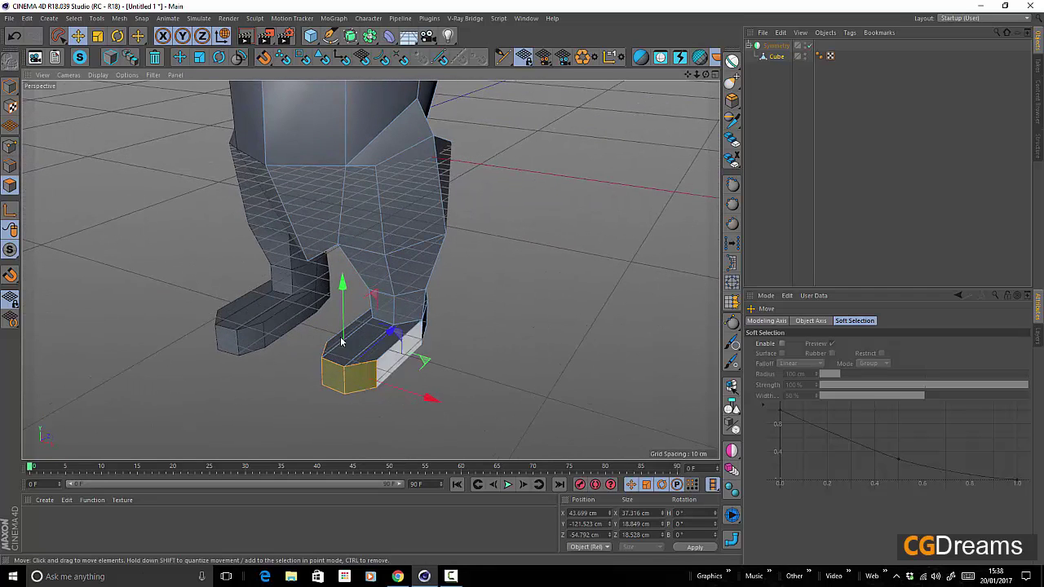
In edge mode, select the upper edges at the toe end of the foot and lower them to about Y -124 cm.
click(11, 166)
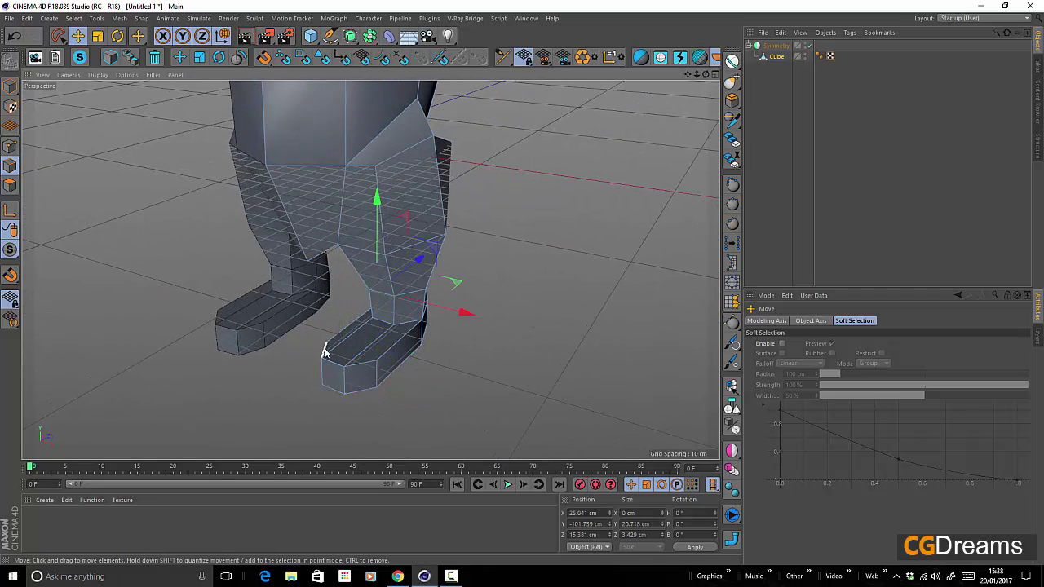
click(324, 351)
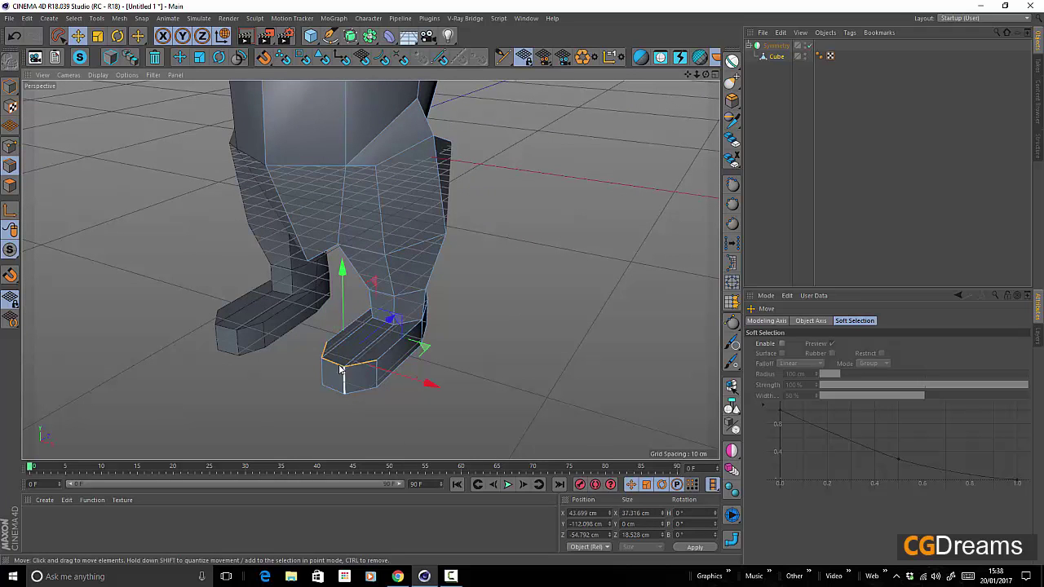
alt+drag(361, 383, 274, 376)
drag(363, 263, 517, 359)
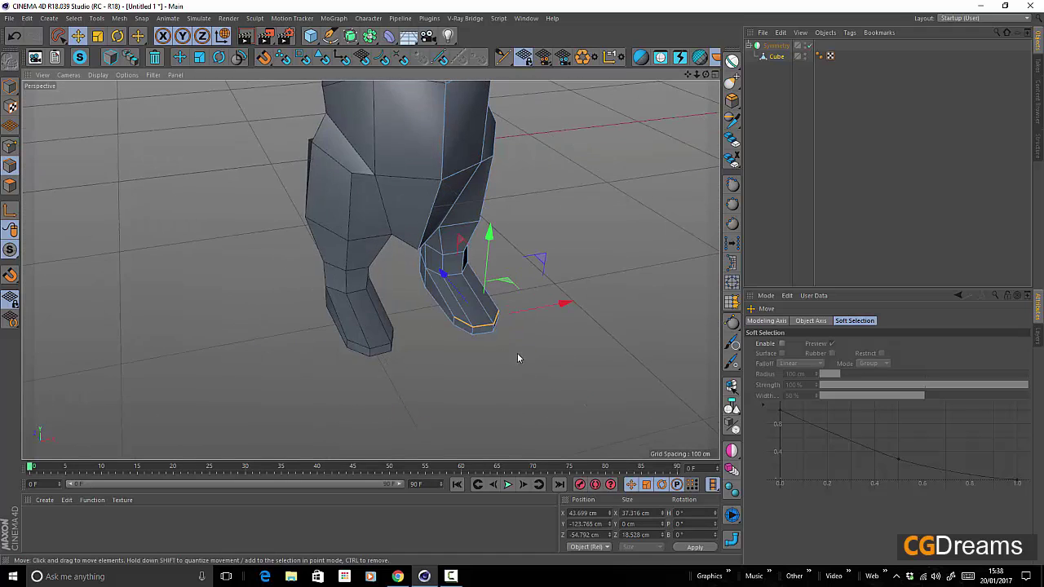
Select the toe's top front edge and the ankle's front edge and move them outward to about X 42.3 cm.
click(454, 327)
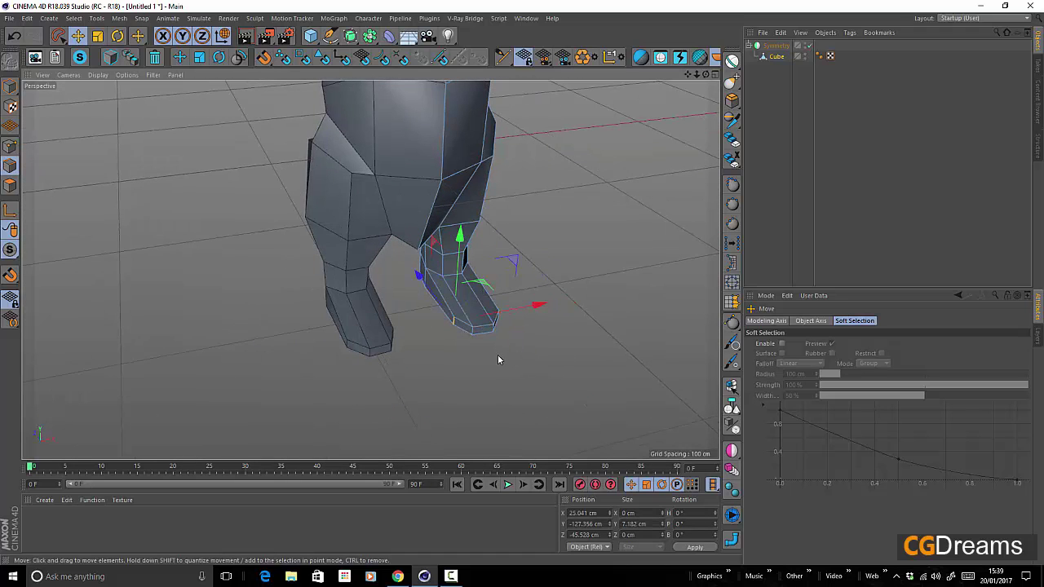
alt+drag(474, 345, 439, 362)
click(490, 341)
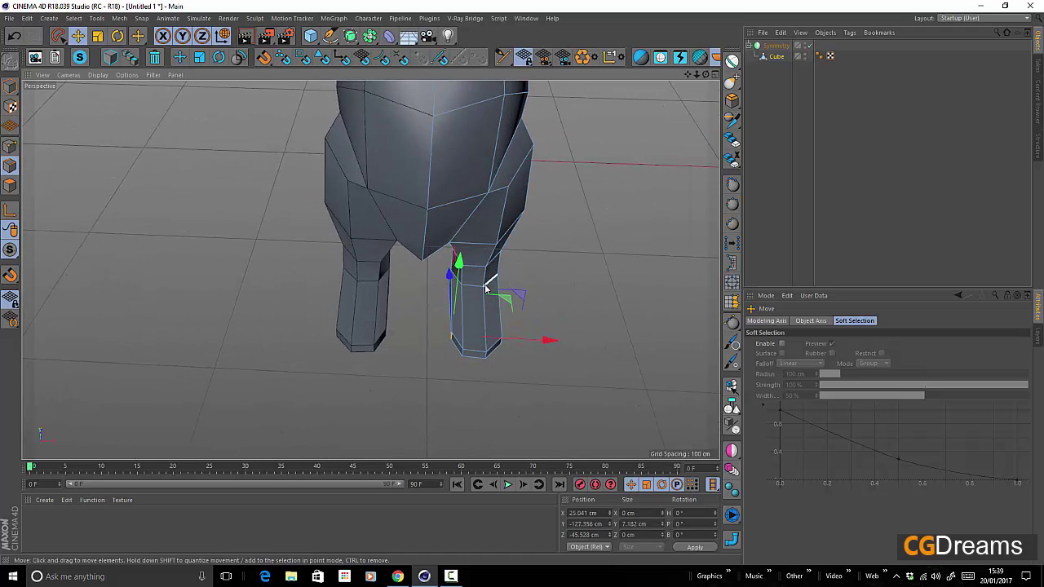
click(477, 288)
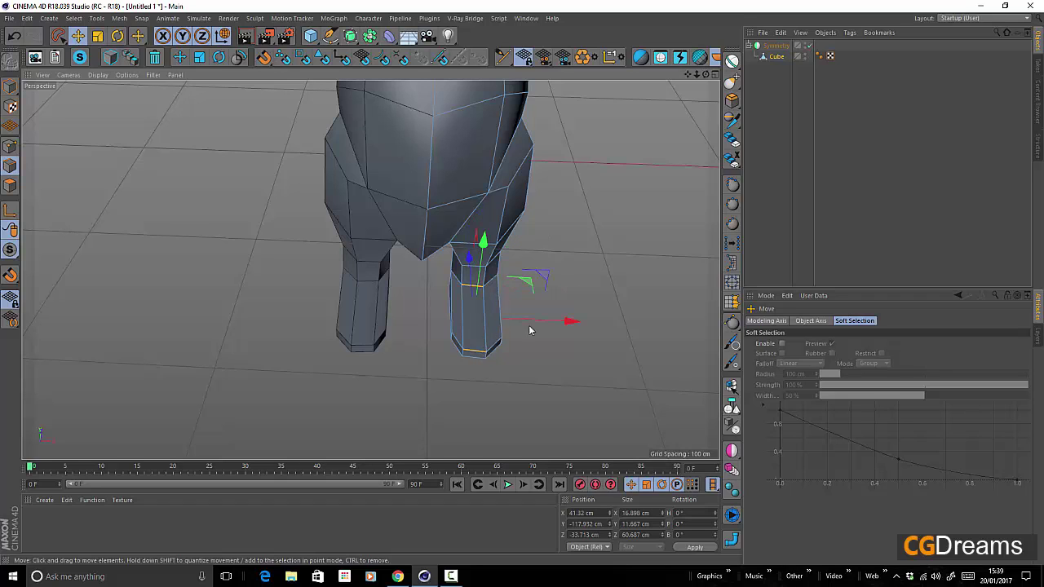
drag(567, 320, 569, 320)
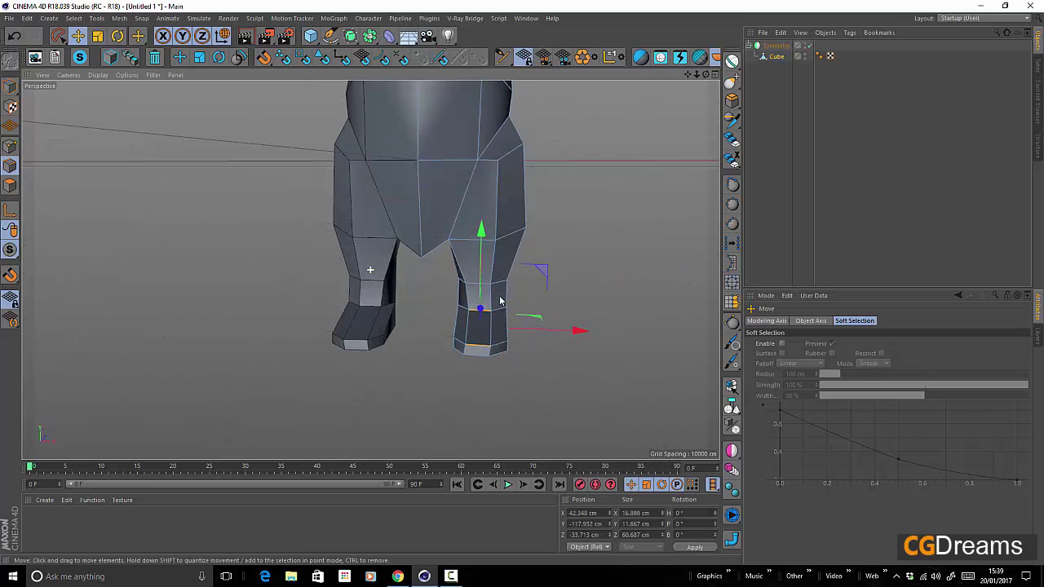
Switch the interface layout to Model for the work on the mouse's foot.
alt+drag(478, 300, 416, 394)
alt+drag(517, 414, 480, 391)
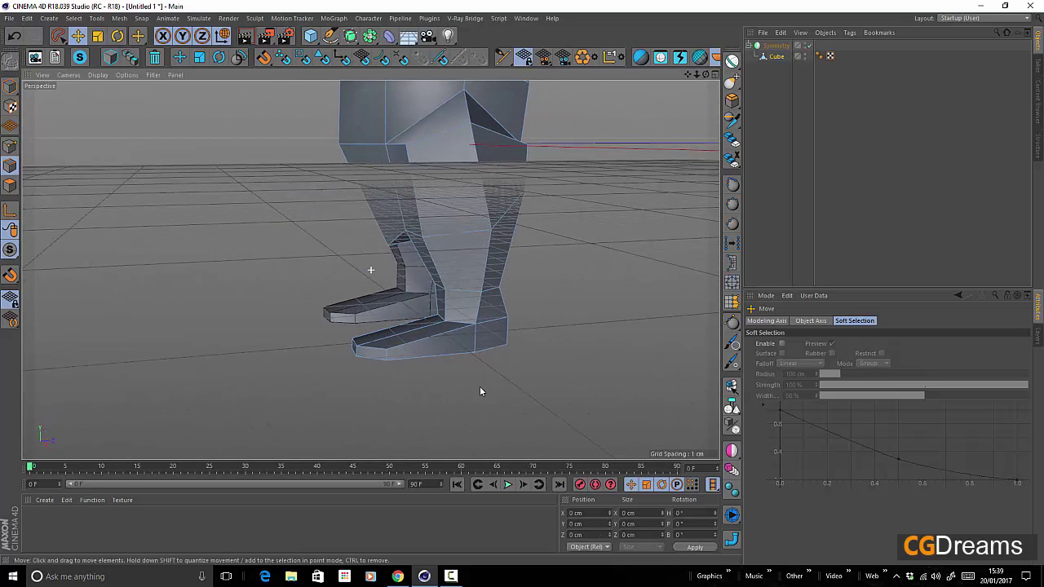
click(976, 17)
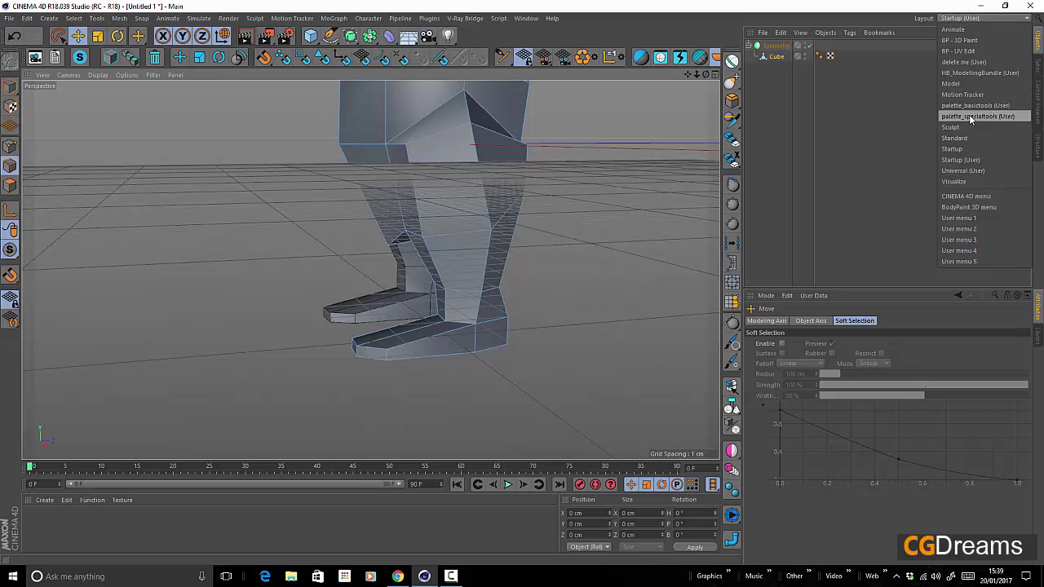
click(965, 84)
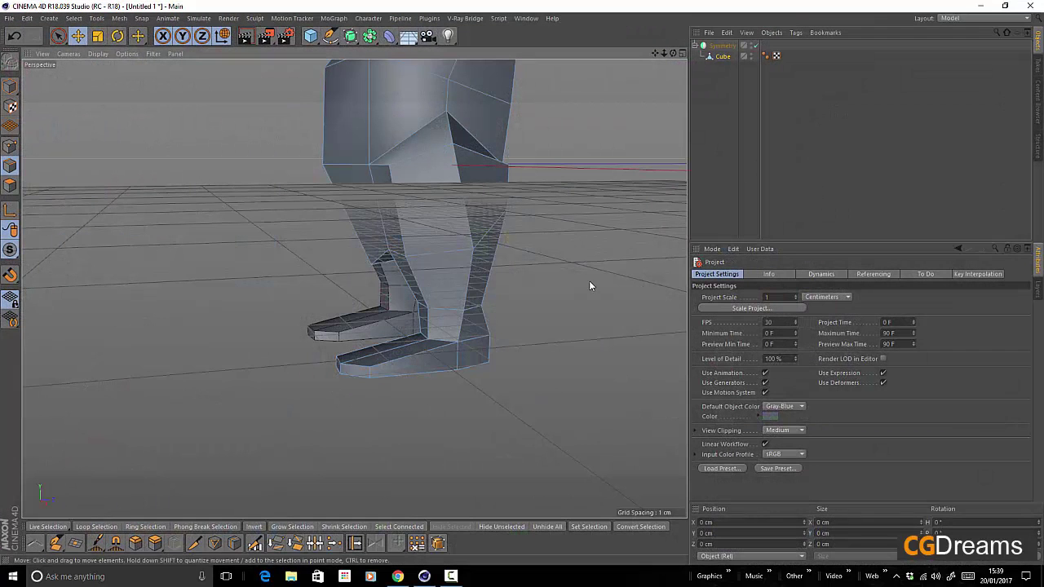
Add two evenly spaced loop cuts across the foot between the toe and the ankle with Loop/Path Cut.
click(235, 545)
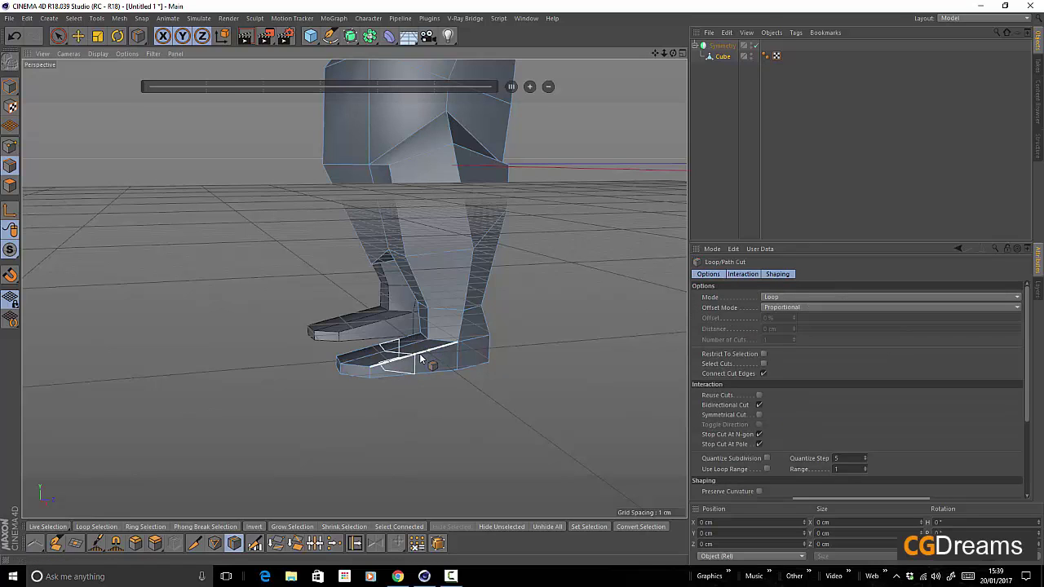
click(421, 359)
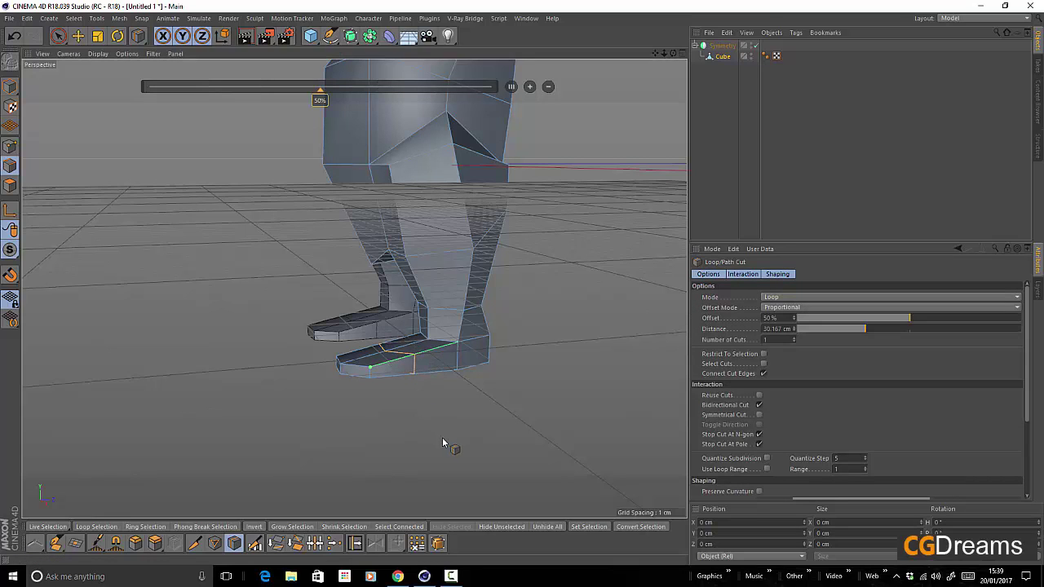
click(796, 339)
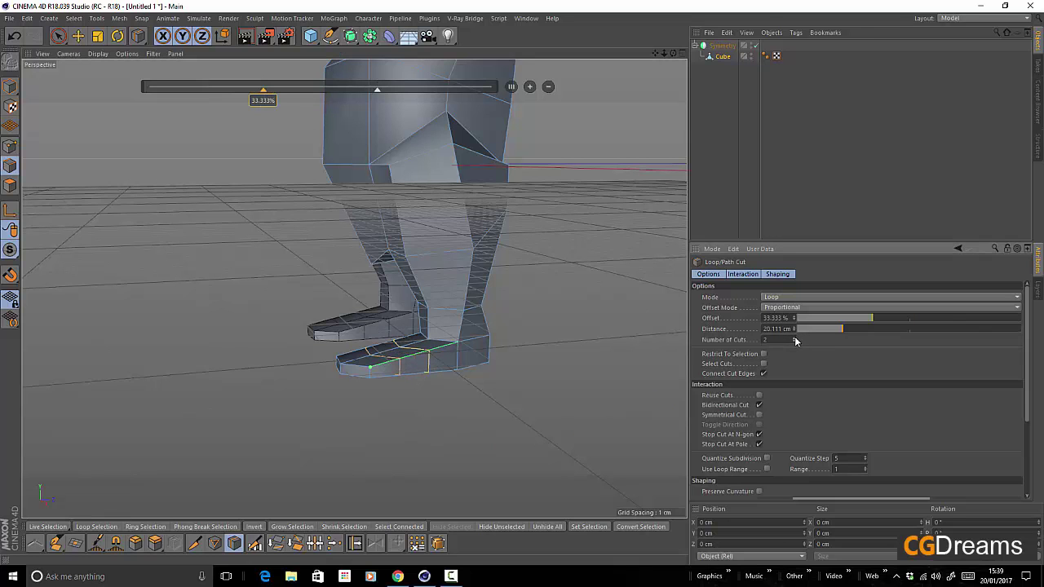
mouse_move(394, 399)
alt+mouse_down()
mouse_move(516, 431)
mouse_move(512, 397)
mouse_move(484, 385)
mouse_move(391, 418)
mouse_move(344, 407)
mouse_move(504, 406)
alt+mouse_up()
key(8)
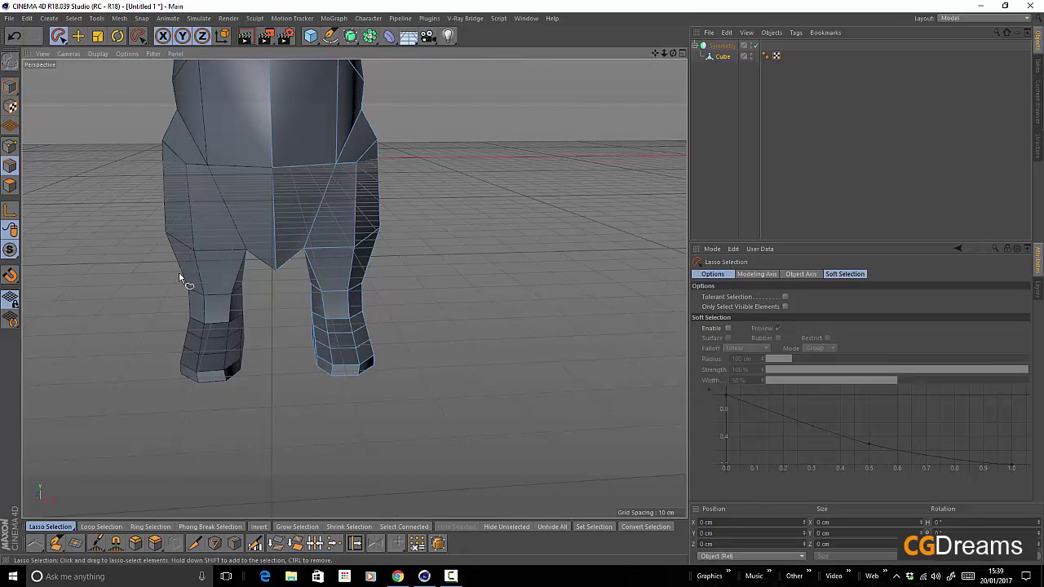
Select the edge loop around the middle of the belly and move it forward to about Z -9.3 cm.
alt+right_drag(475, 291, 430, 279)
alt+middle_drag(430, 279, 449, 361)
alt+drag(397, 308, 429, 298)
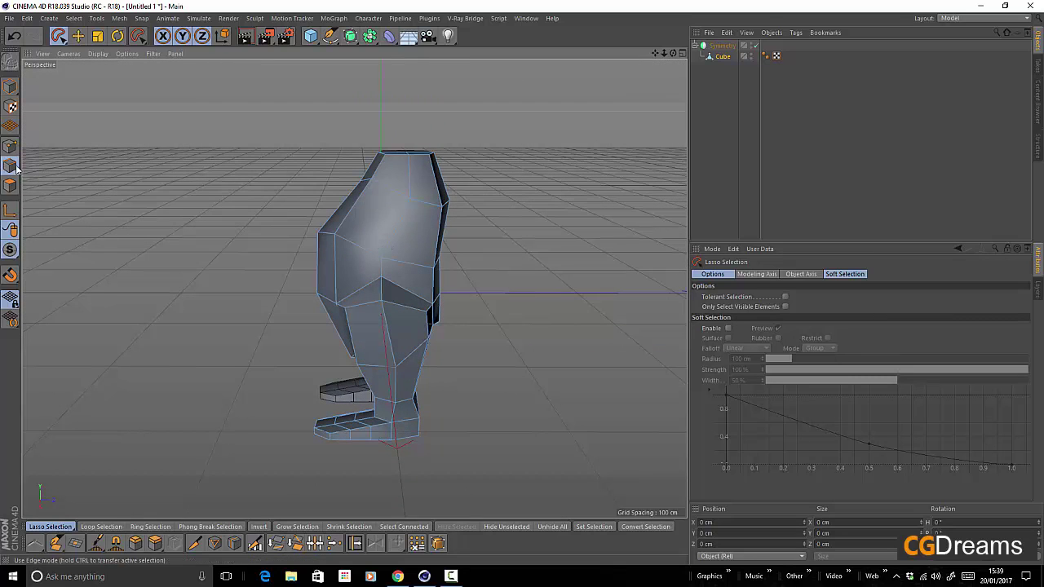
click(78, 36)
click(411, 270)
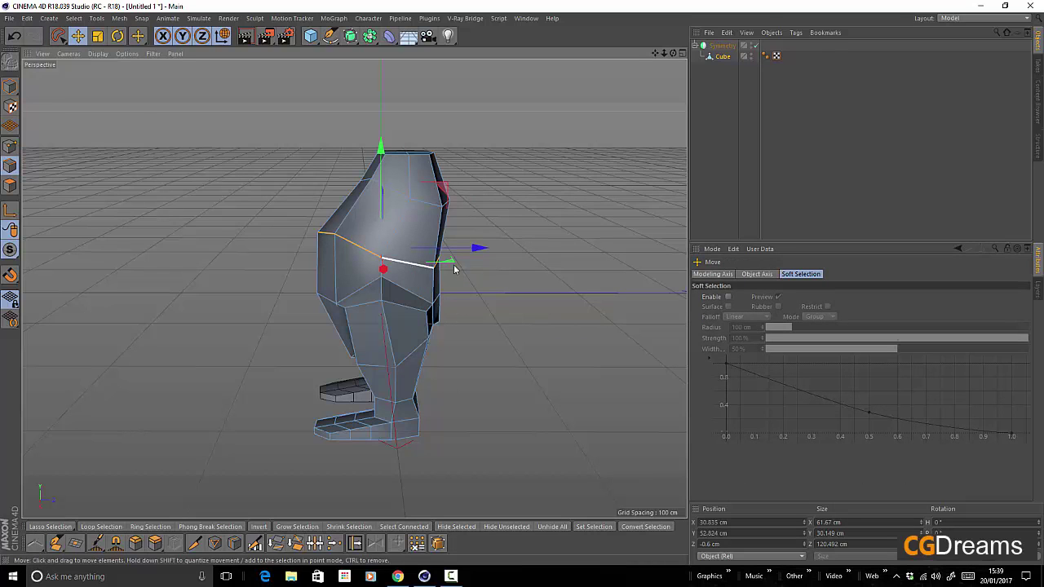
drag(478, 249, 470, 256)
alt+drag(461, 324, 448, 292)
alt+drag(436, 304, 446, 294)
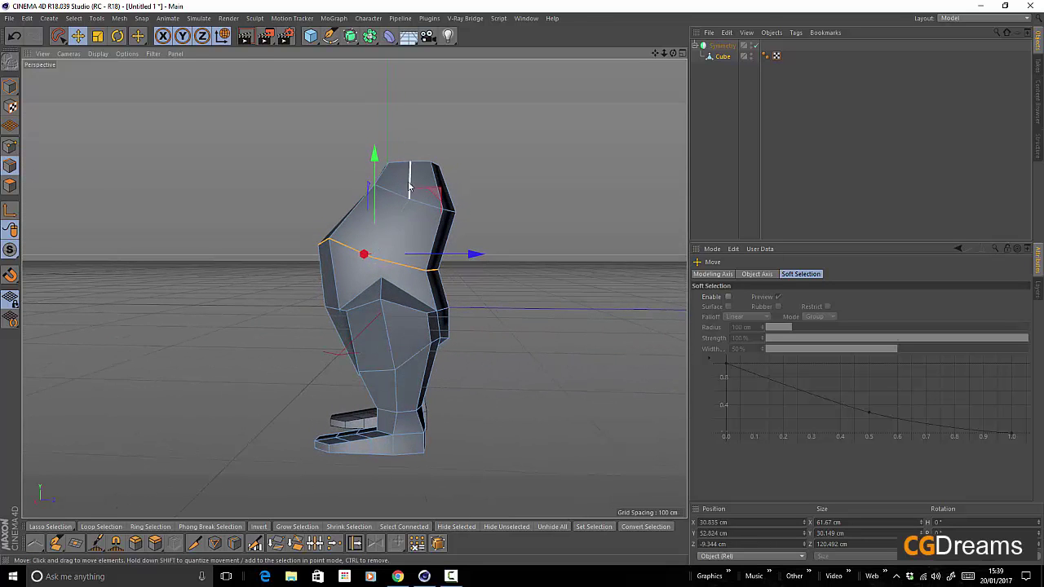
Select the two central edges under the body between the legs and scale them down slightly along Z.
alt+drag(409, 188, 343, 316)
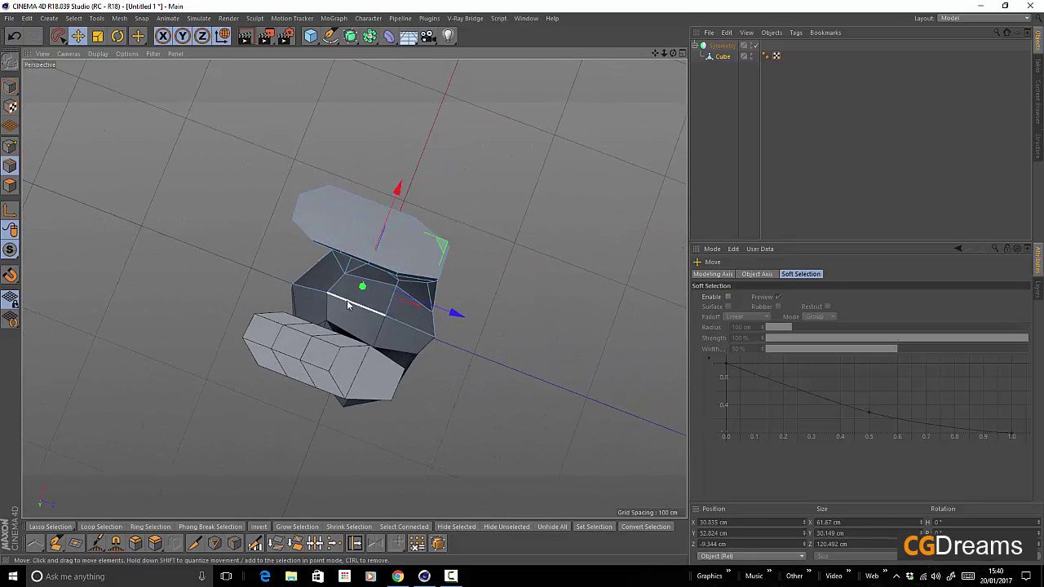
click(348, 301)
alt+drag(408, 319, 416, 371)
shift+click(416, 330)
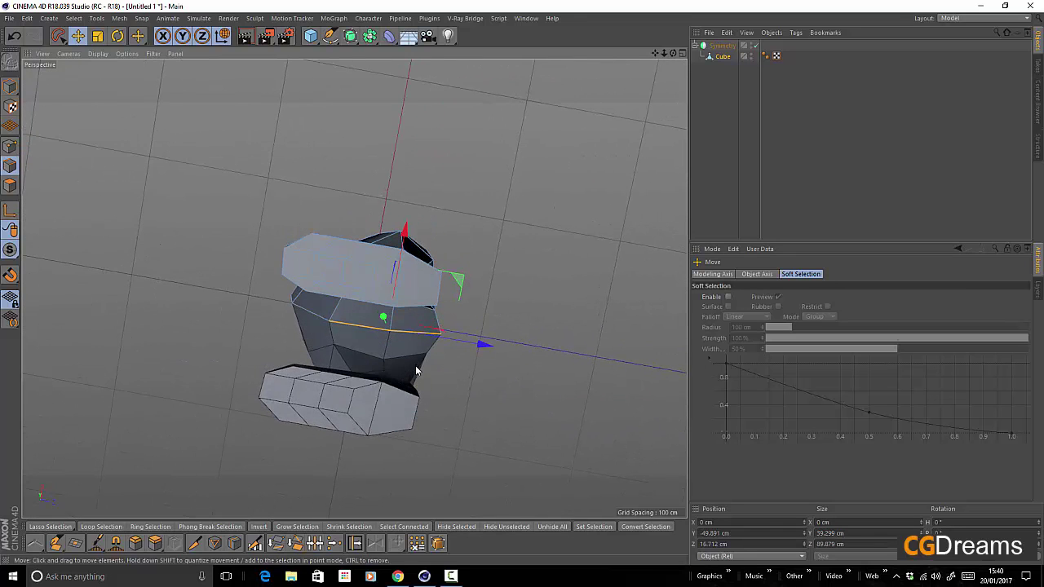
key(t)
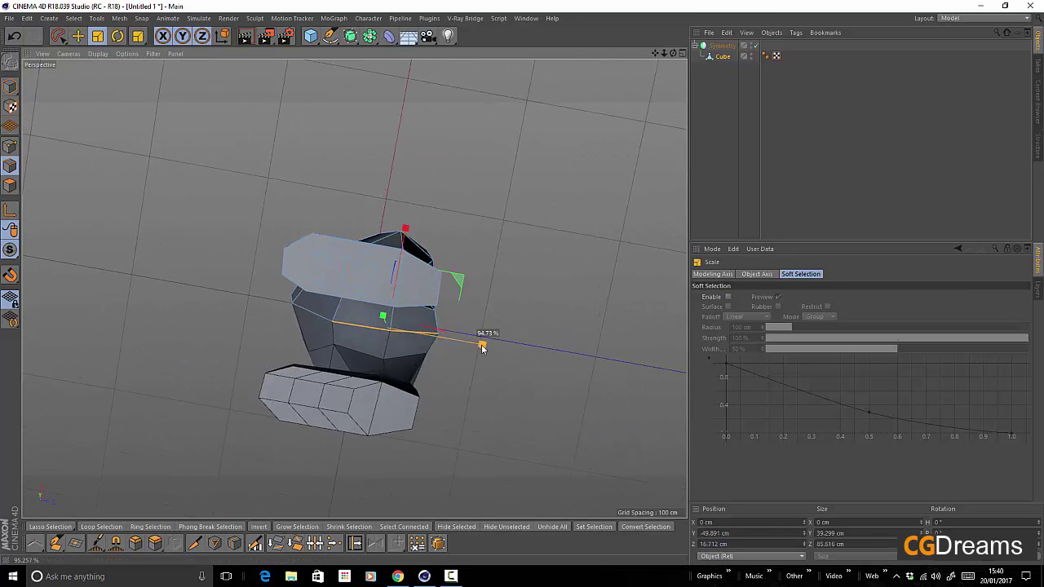
click(510, 313)
Add a Sphere for the head and move it straight up above the neck opening.
alt+drag(511, 313, 315, 206)
alt+right_drag(314, 203, 380, 214)
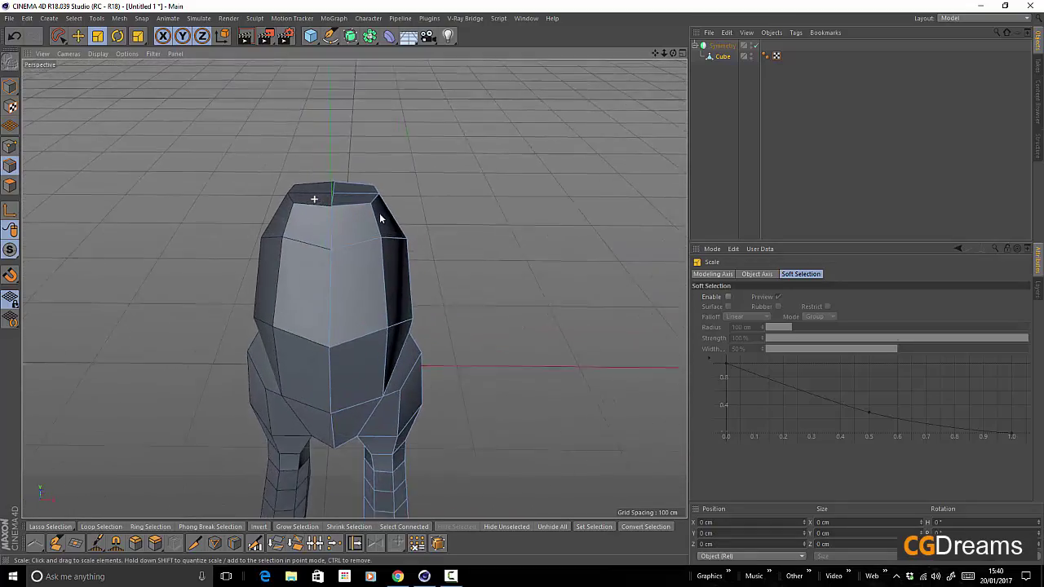
alt+middle_drag(380, 214, 348, 95)
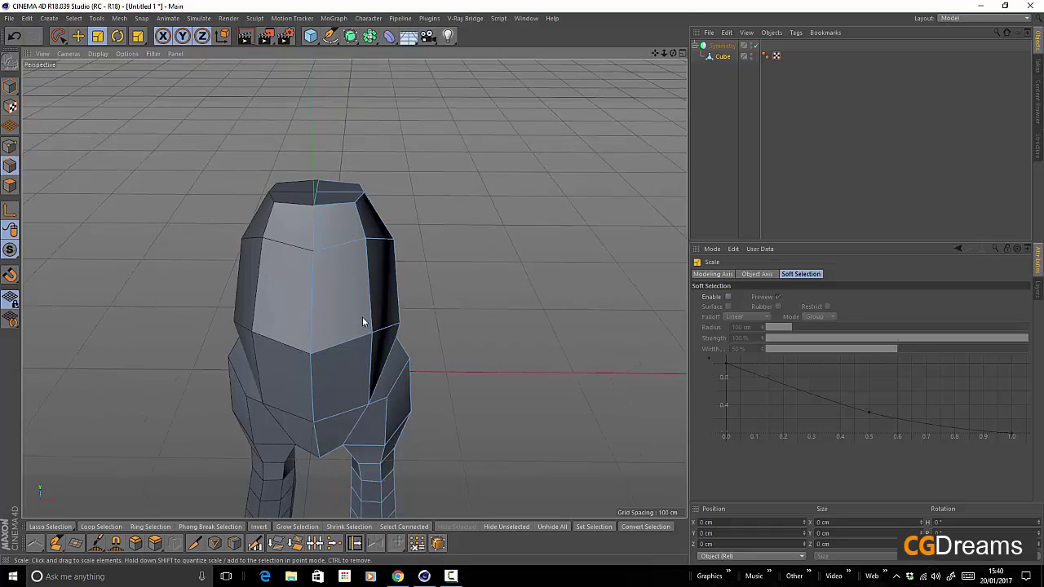
alt+drag(363, 321, 317, 111)
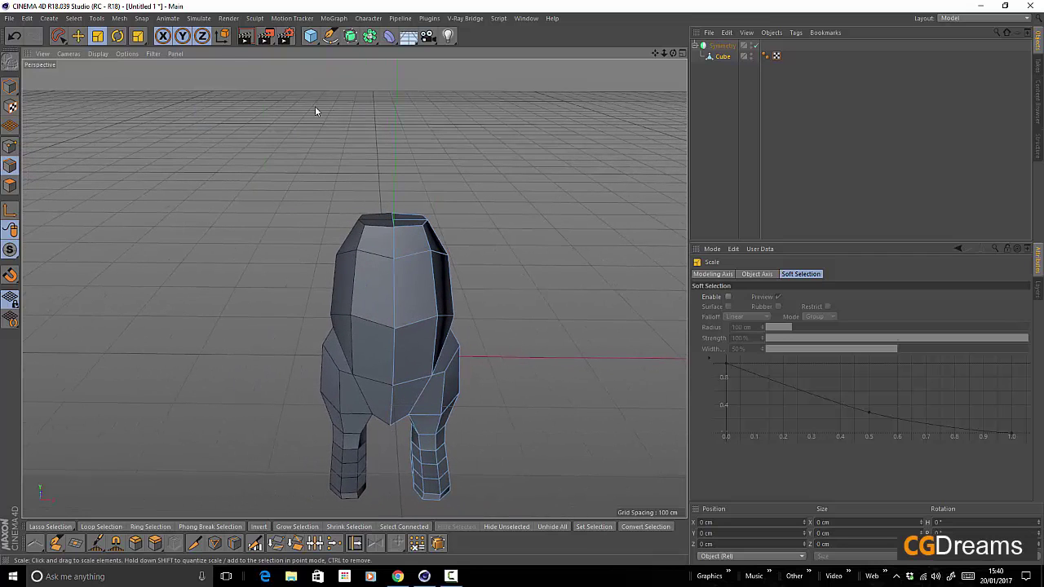
click(312, 41)
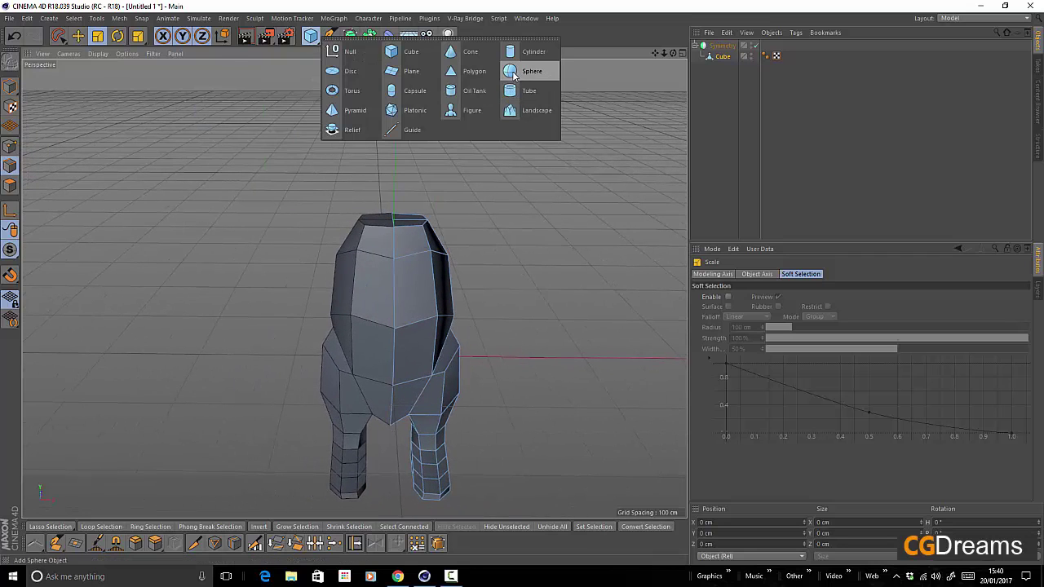
click(530, 71)
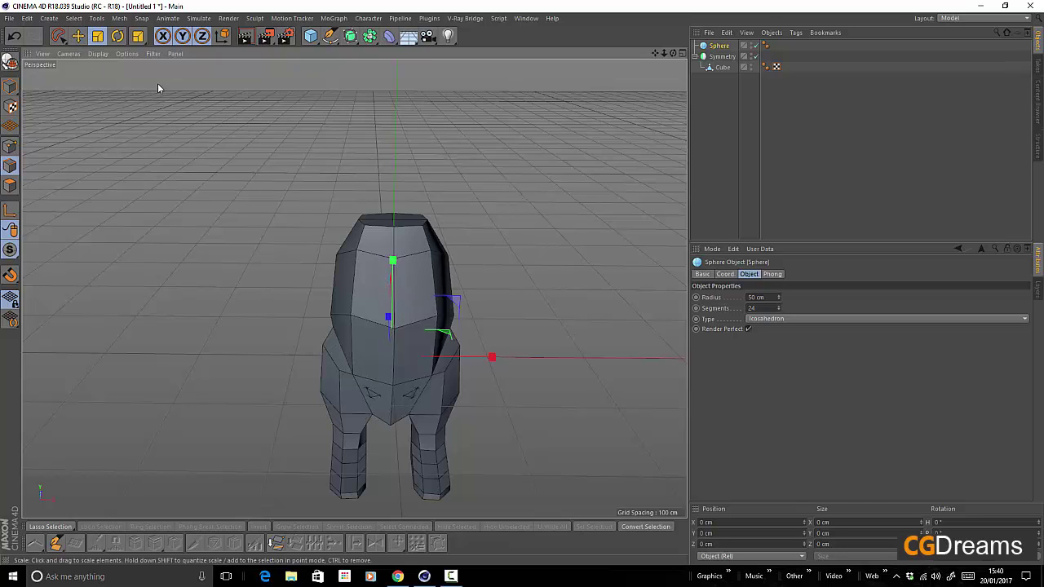
click(77, 37)
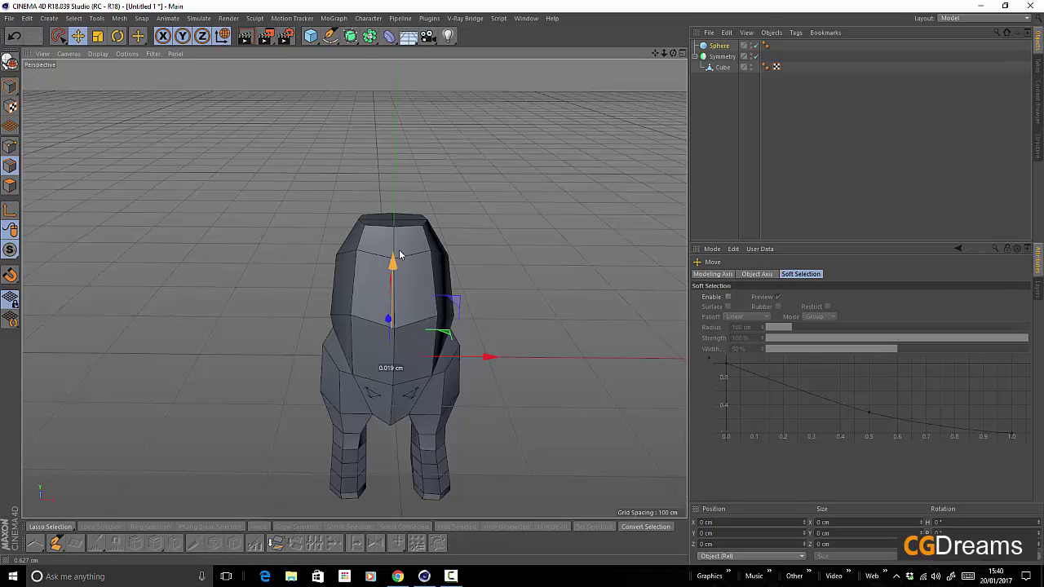
drag(400, 255, 401, 88)
alt+drag(433, 303, 265, 290)
alt+middle_drag(556, 339, 509, 341)
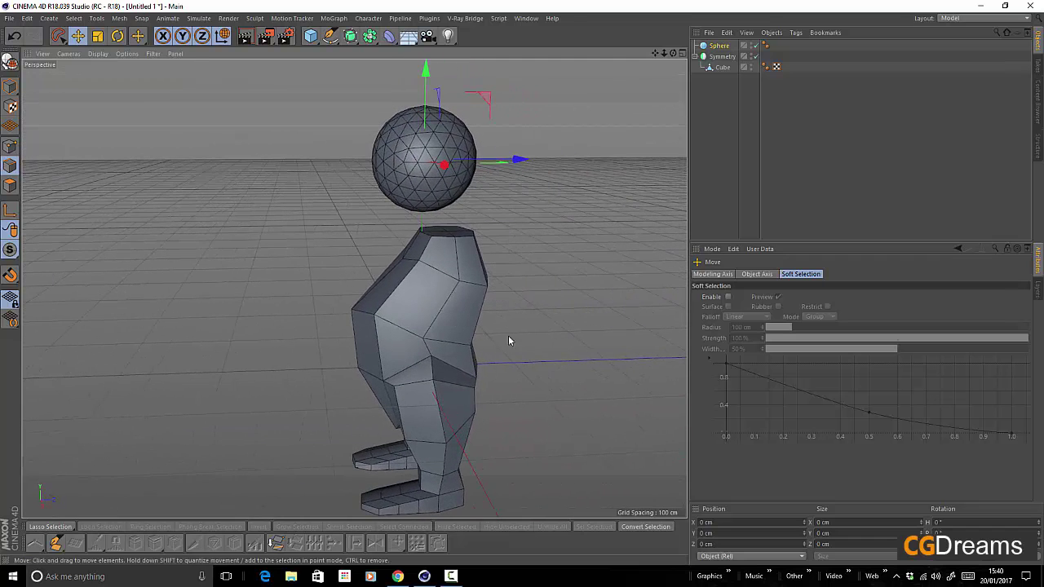
Set the head sphere's radius to 67 cm and its type to Hexahedron.
click(721, 46)
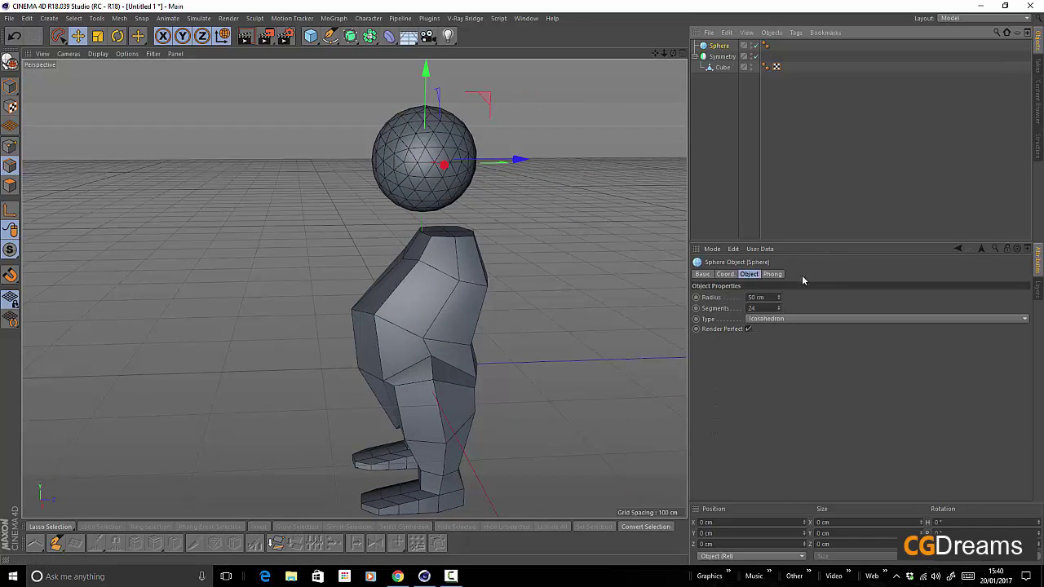
drag(780, 298, 803, 292)
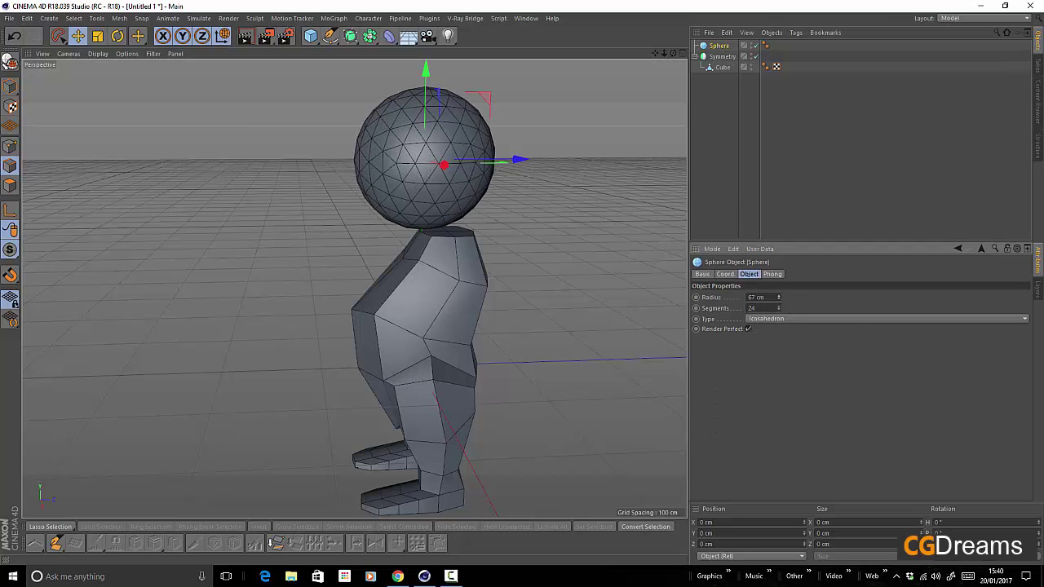
click(780, 325)
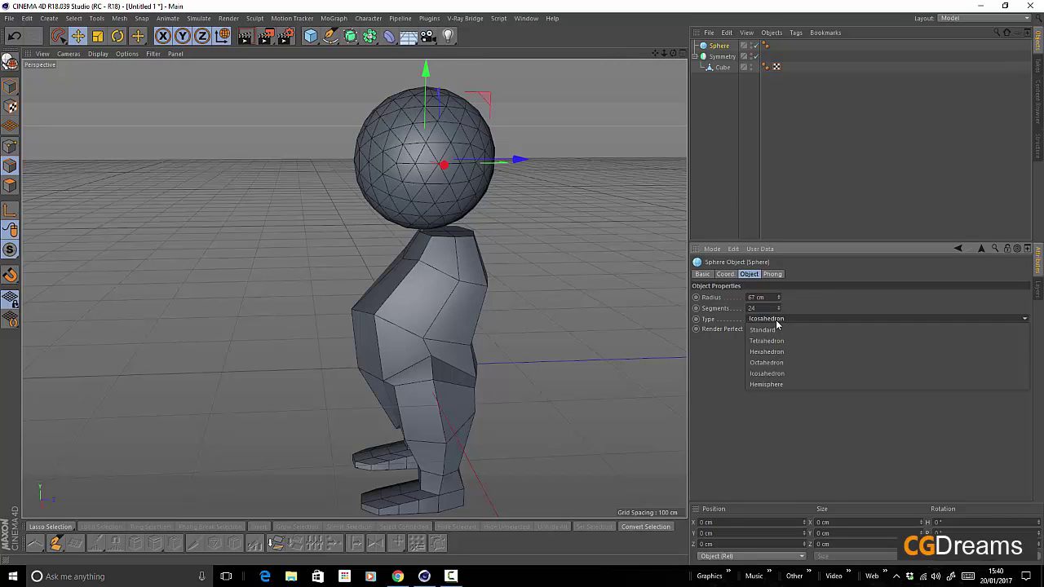
click(777, 342)
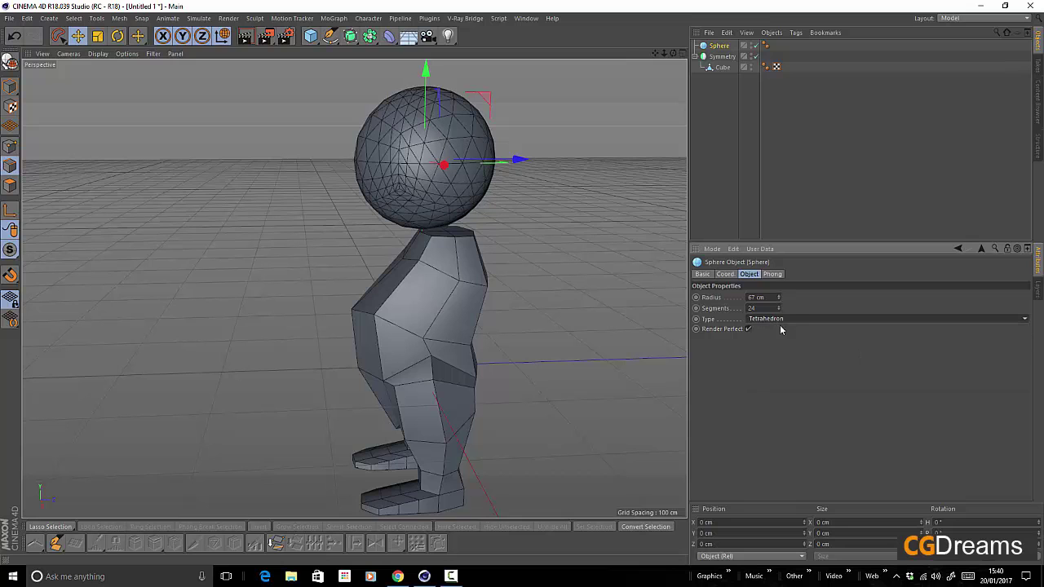
click(780, 320)
click(780, 352)
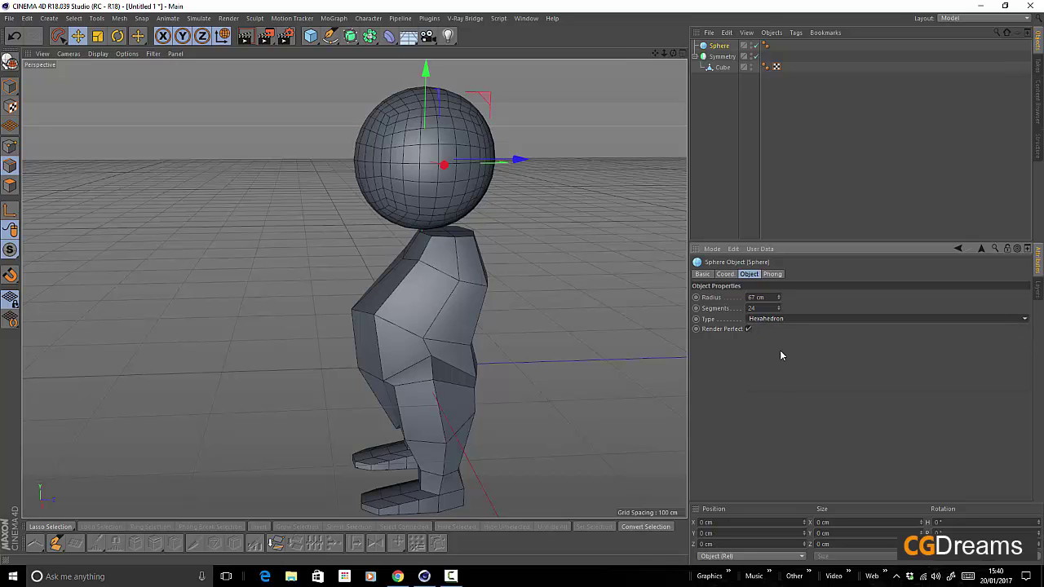
Try the Standard sphere type on the head, inspect its pole from above, and return the type to Hexahedron.
alt+drag(529, 234, 545, 260)
click(820, 319)
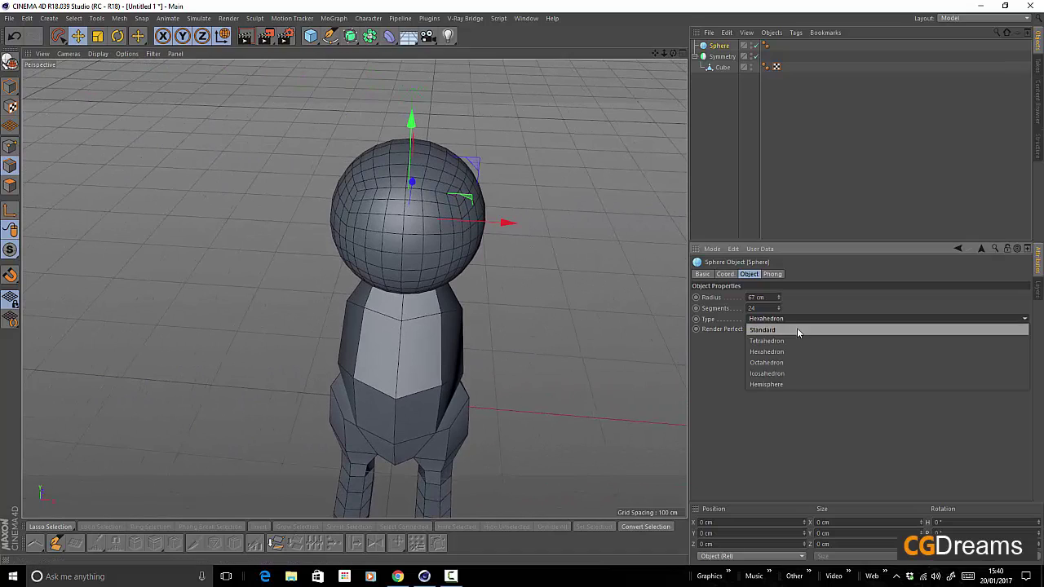
click(798, 327)
alt+drag(420, 145, 440, 233)
alt+right_drag(409, 142, 477, 184)
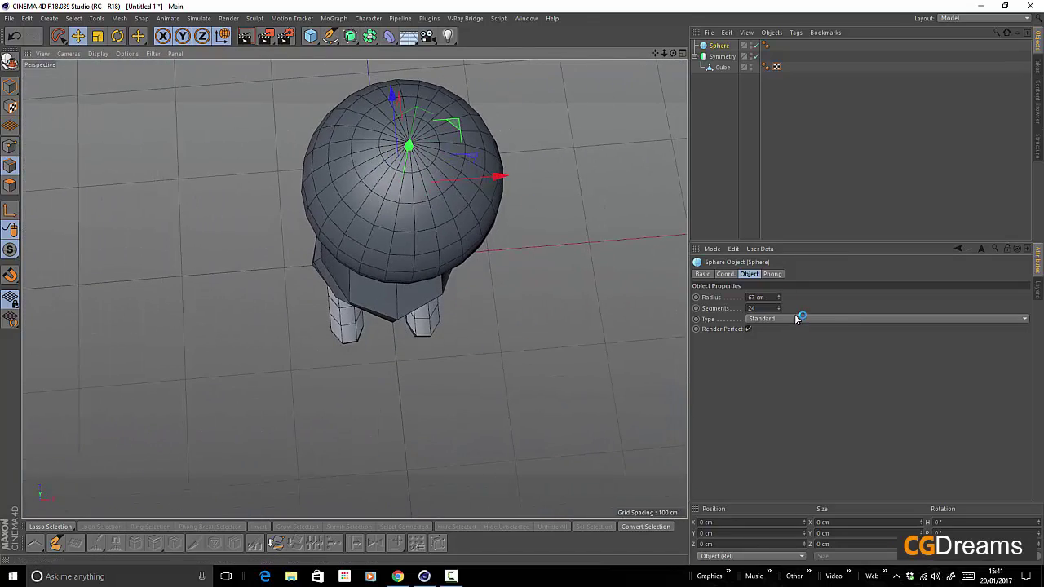
click(797, 319)
click(780, 349)
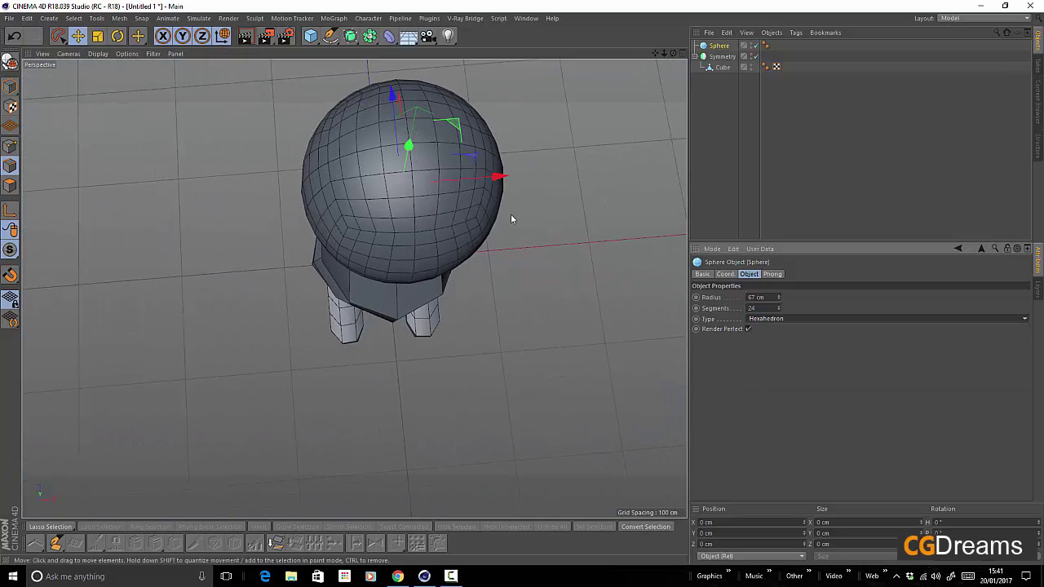
Reduce the head sphere's segments to 10.
alt+drag(511, 219, 359, 281)
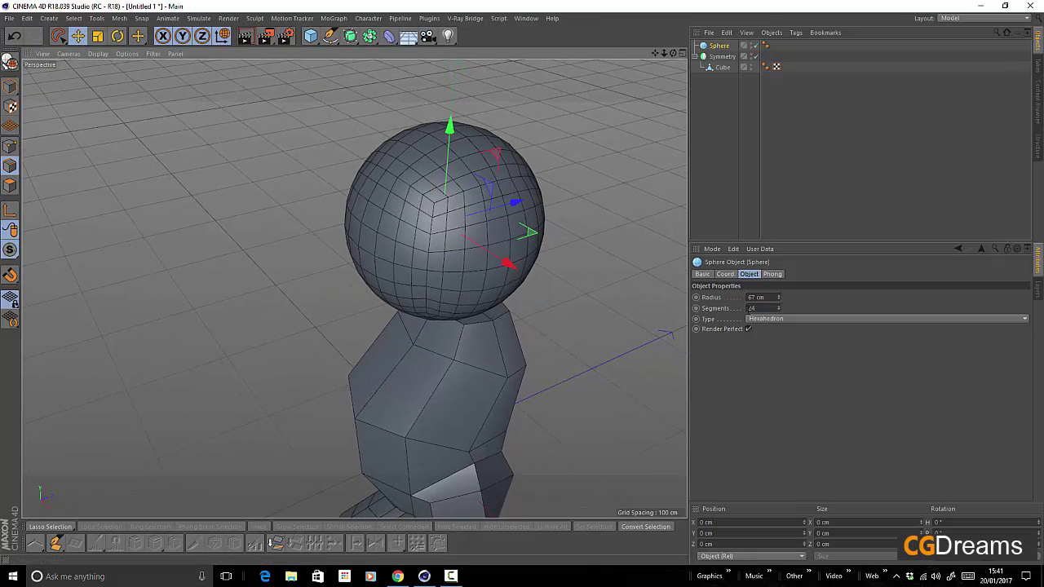
click(779, 310)
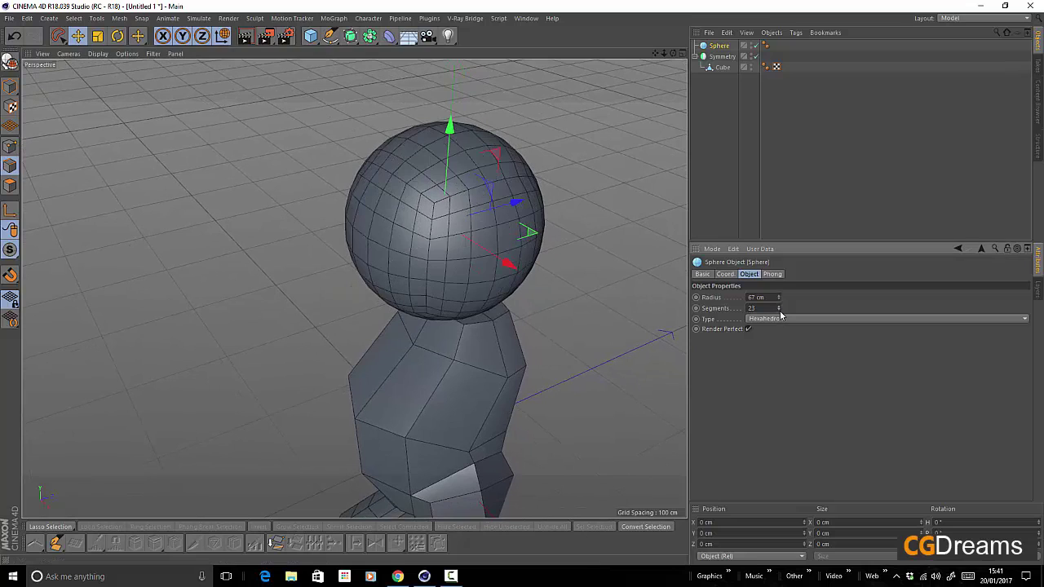
click(780, 311)
click(780, 310)
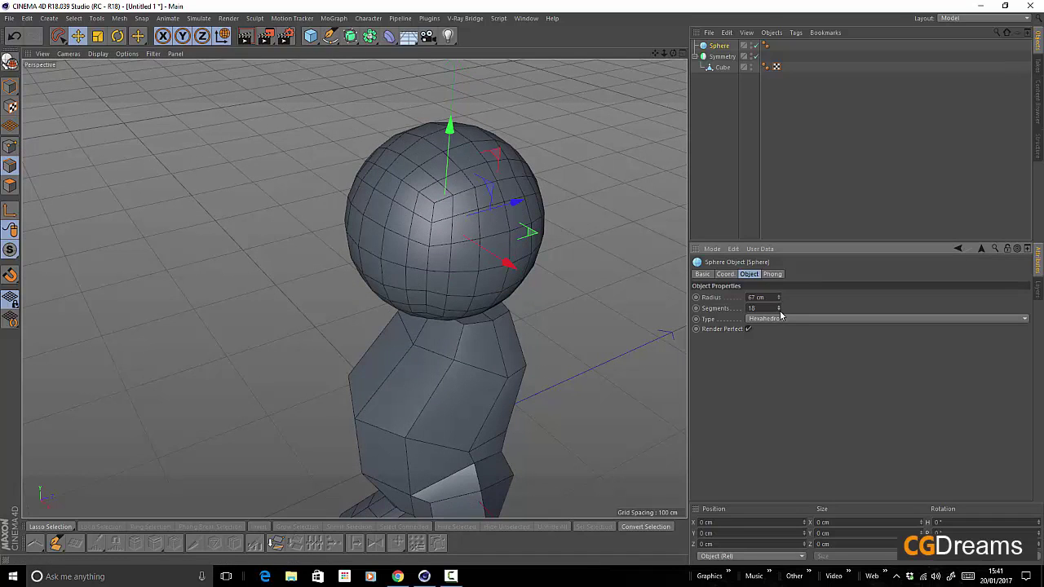
click(779, 311)
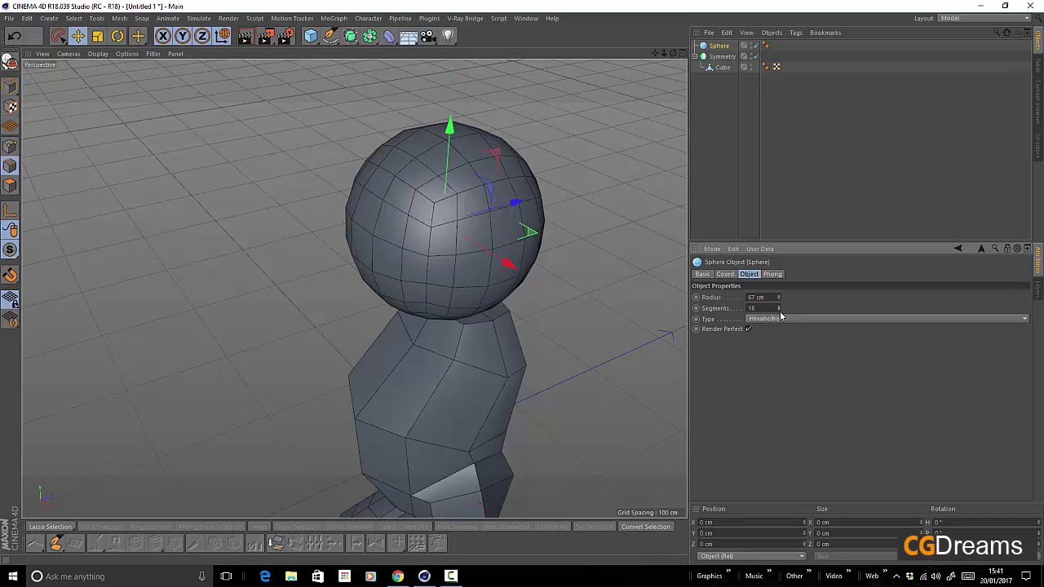
click(780, 311)
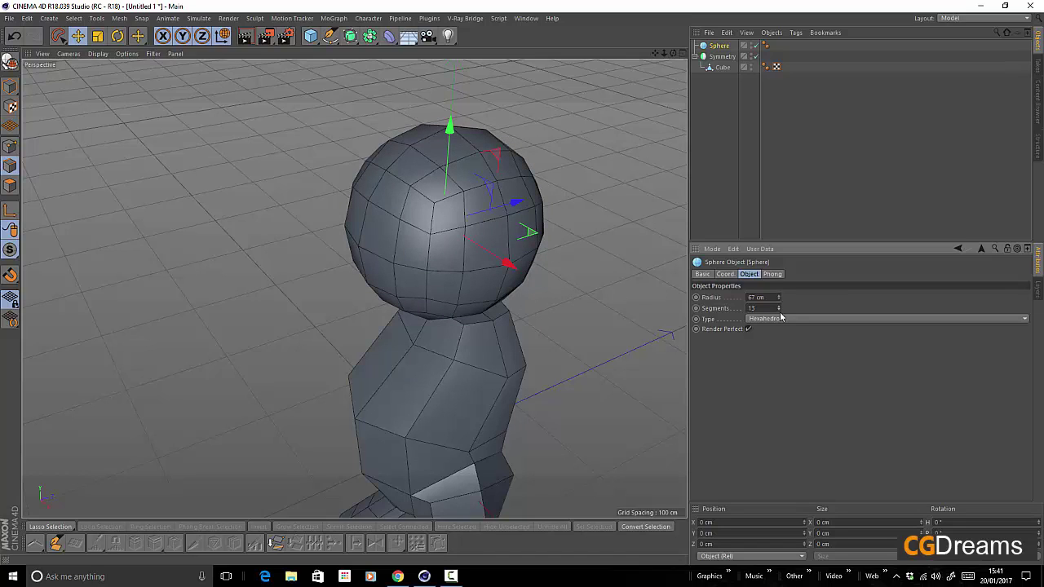
click(780, 311)
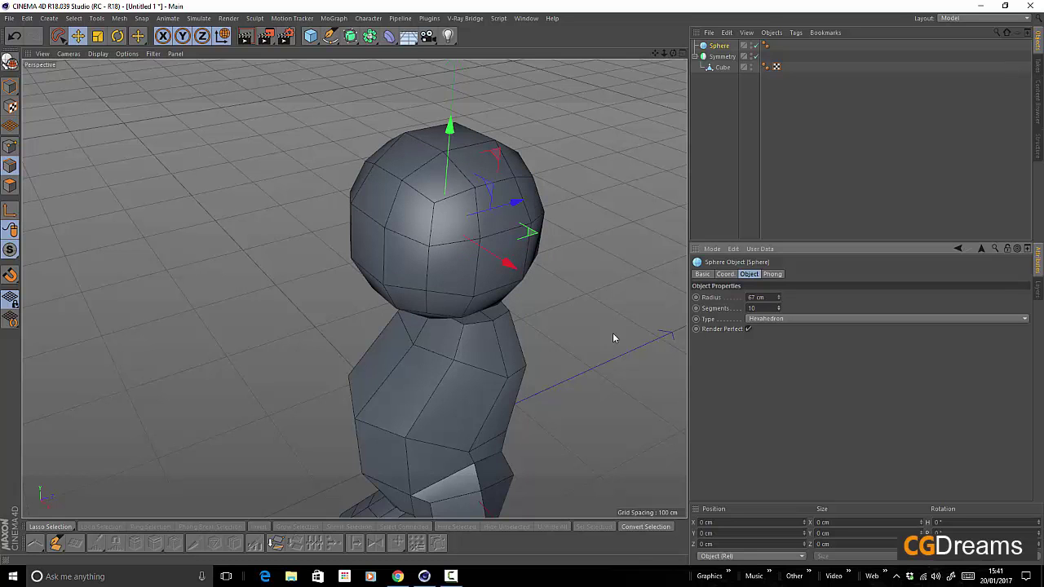
alt+drag(613, 337, 536, 275)
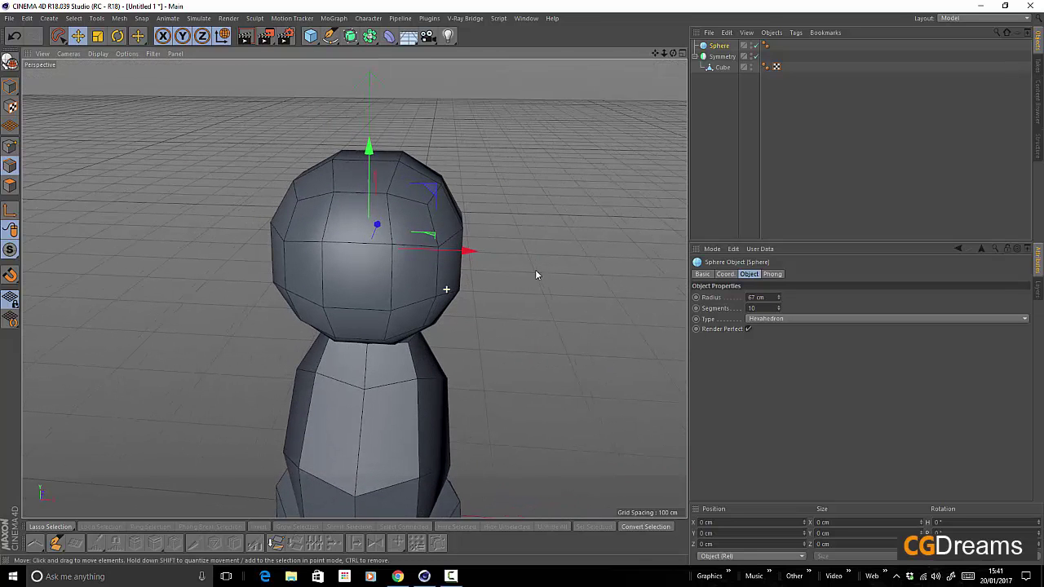
Reduce the head sphere's segments to 8 and convert the sphere to an editable polygon object.
click(780, 311)
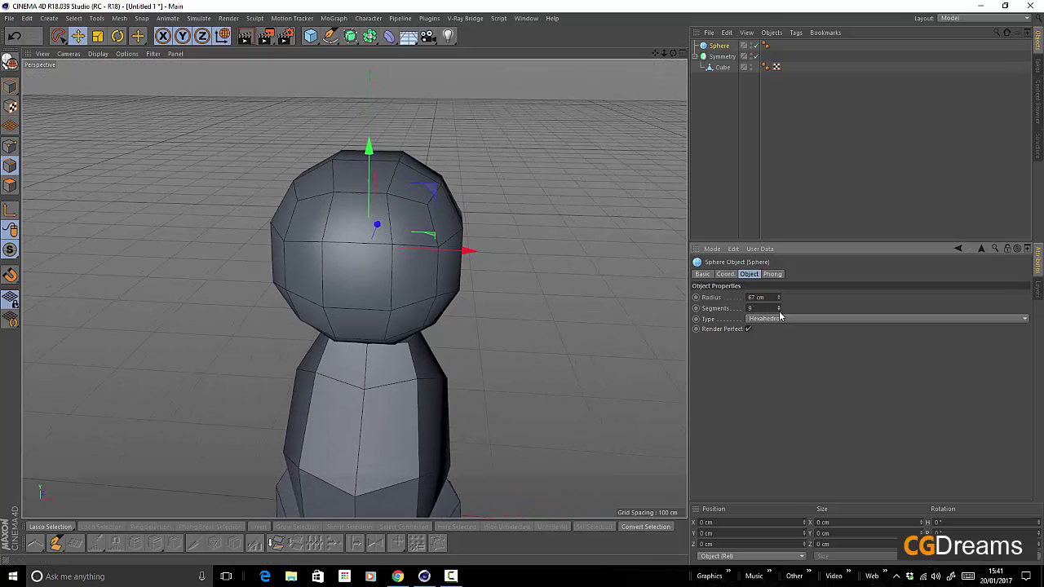
click(780, 310)
alt+drag(522, 306, 318, 250)
alt+drag(495, 359, 472, 314)
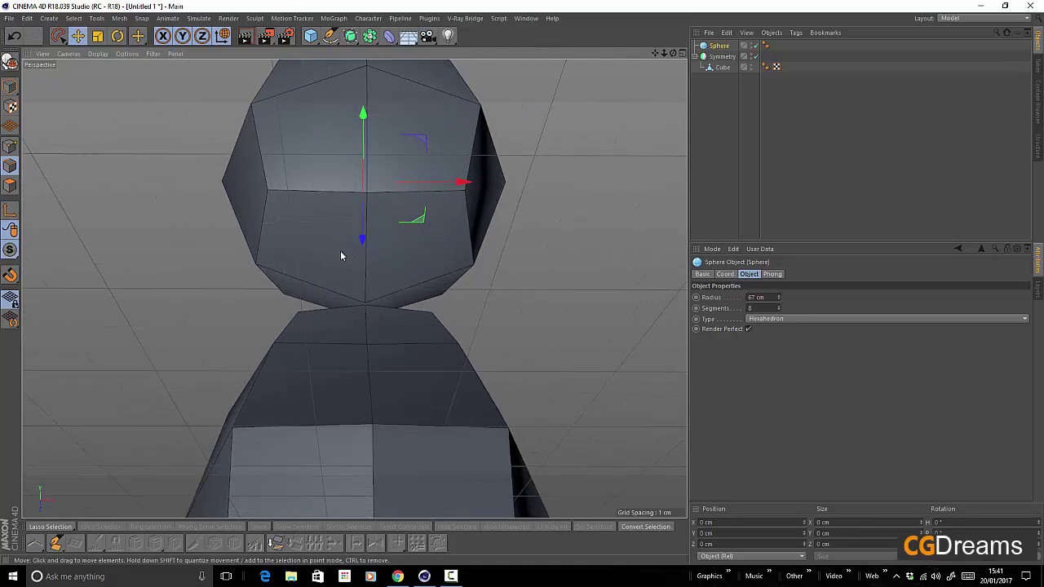
alt+drag(420, 302, 473, 303)
alt+middle_drag(478, 310, 457, 346)
alt+right_drag(457, 345, 391, 355)
click(9, 62)
Select the head's two lower front polygons and scale them narrower along X to about 73.5 cm.
alt+drag(356, 295, 559, 264)
click(11, 186)
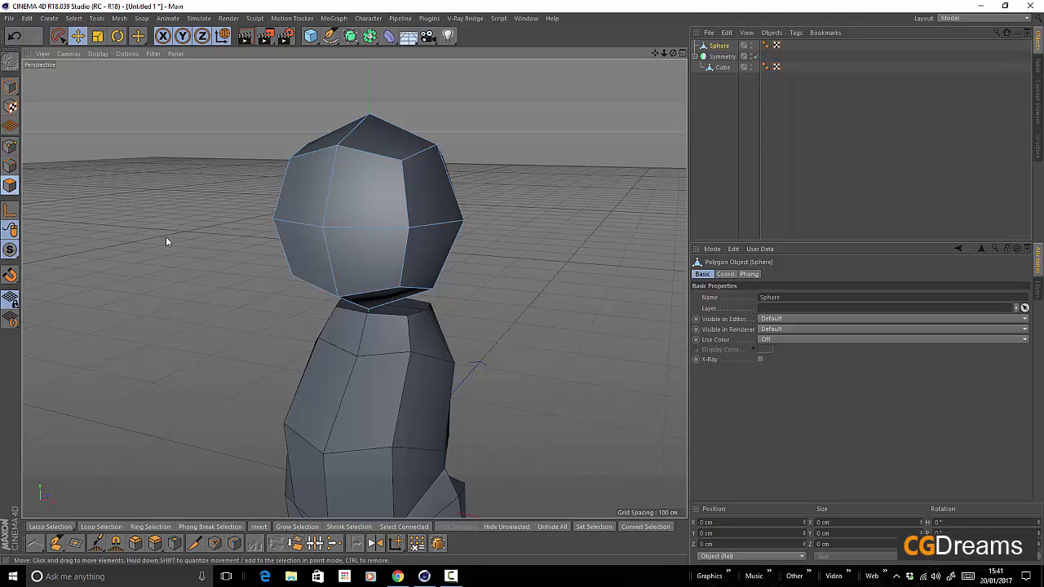
click(318, 250)
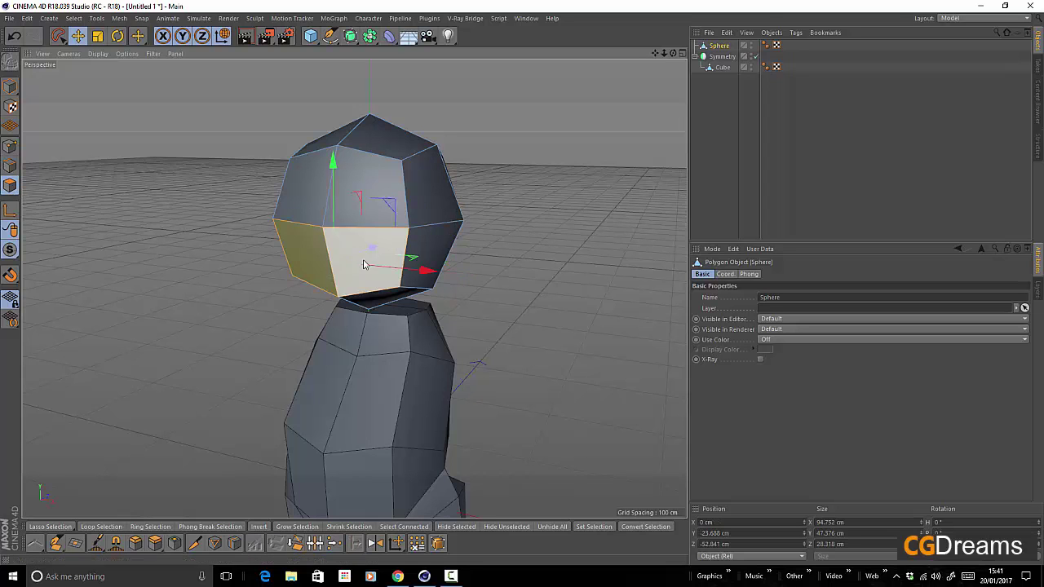
alt+drag(318, 249, 577, 265)
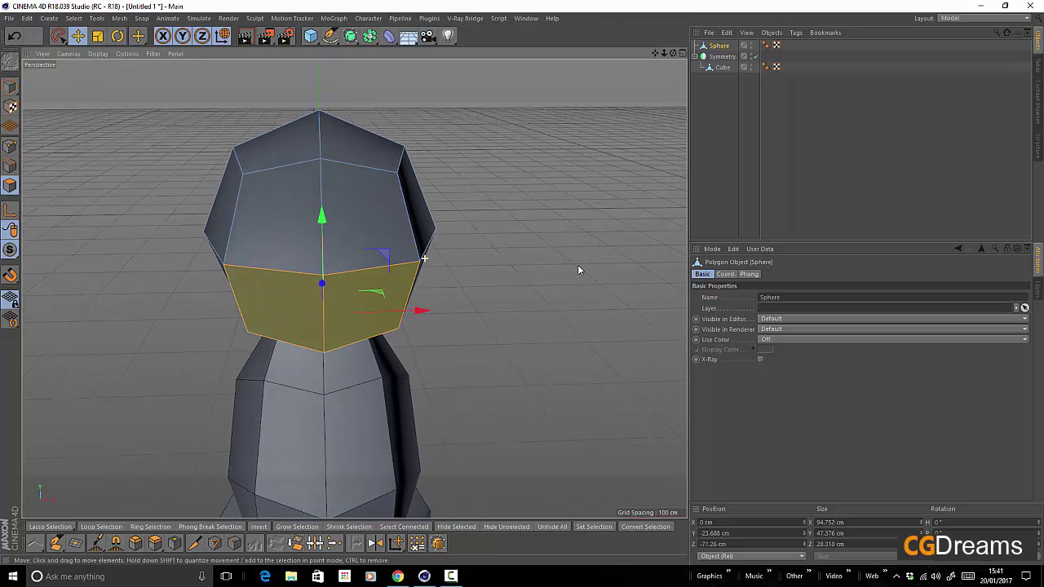
key(t)
drag(421, 310, 237, 283)
Select the four upper polygons on the back of the head and scale them up uniformly to about 120%.
alt+drag(428, 328, 612, 328)
alt+right_drag(564, 313, 517, 307)
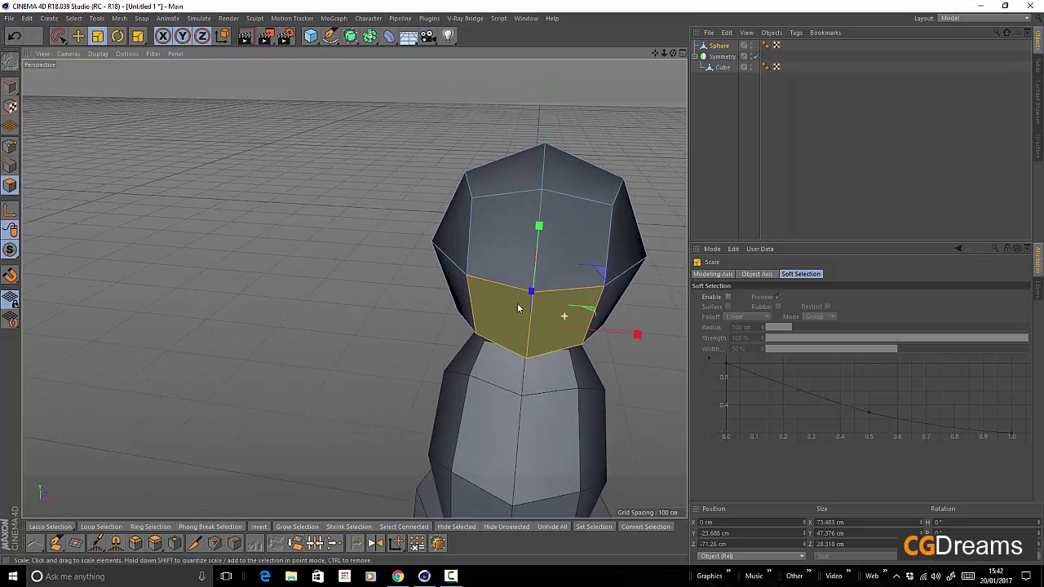
alt+middle_drag(541, 296, 422, 220)
alt+right_drag(431, 256, 371, 262)
alt+drag(370, 265, 452, 238)
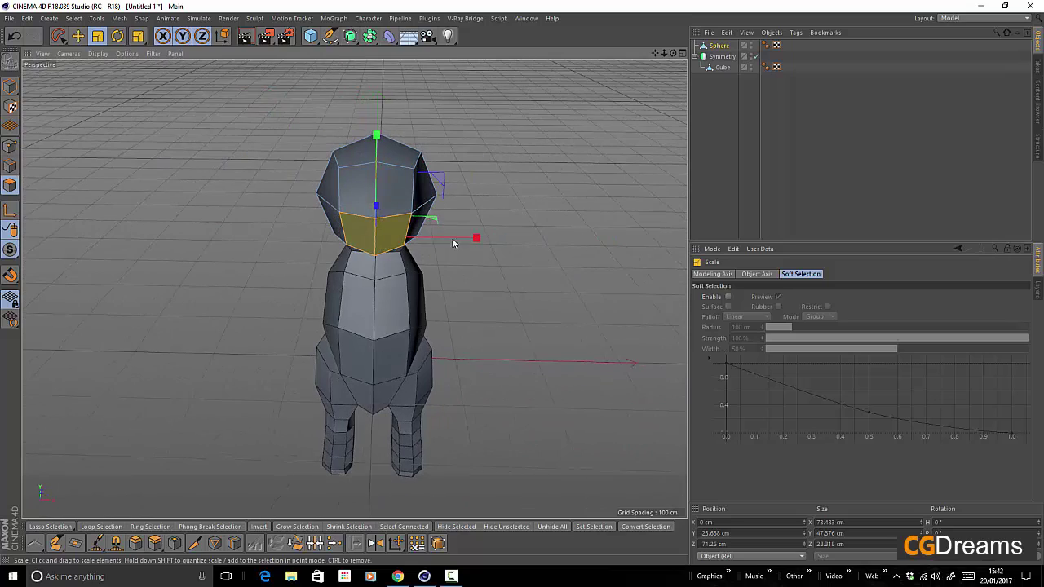
alt+drag(436, 143, 212, 160)
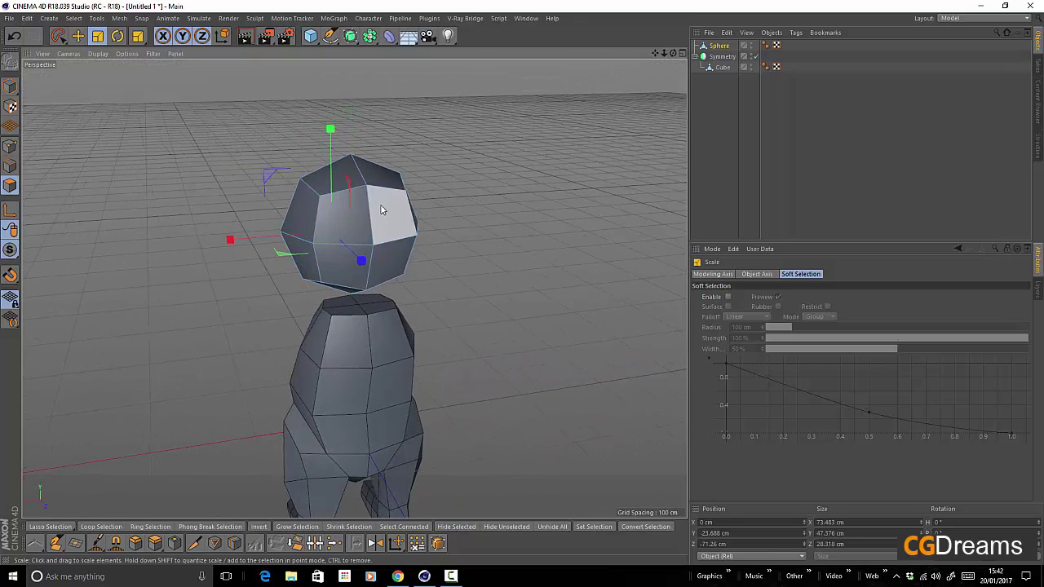
click(388, 211)
shift+click(360, 177)
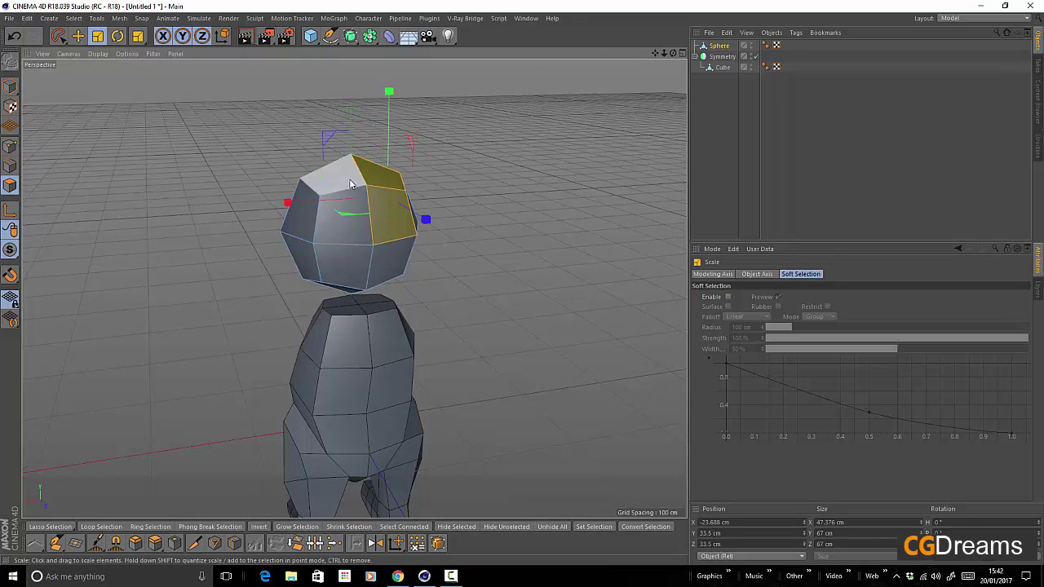
alt+drag(391, 285, 277, 211)
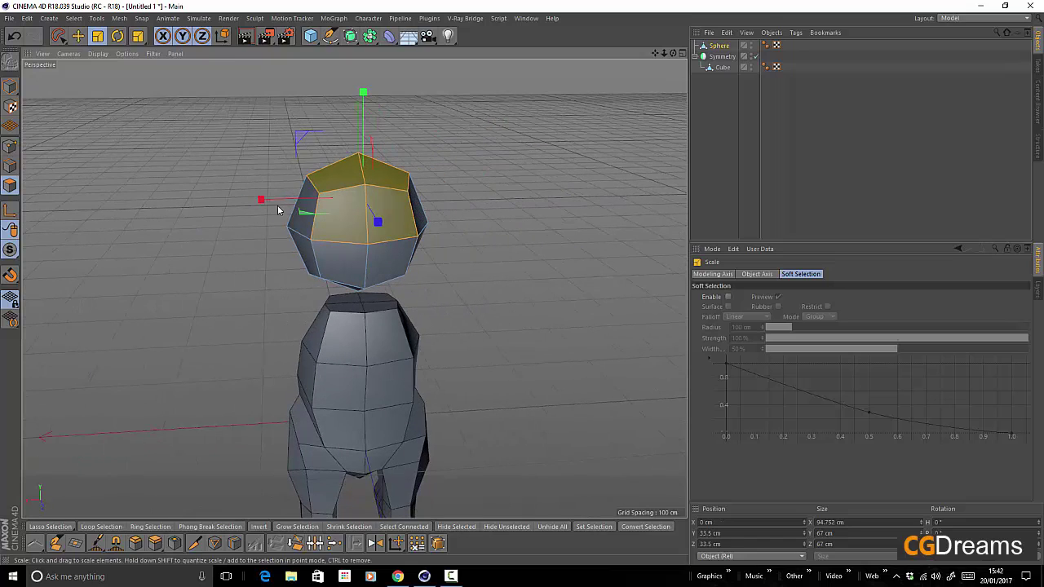
drag(206, 148, 240, 77)
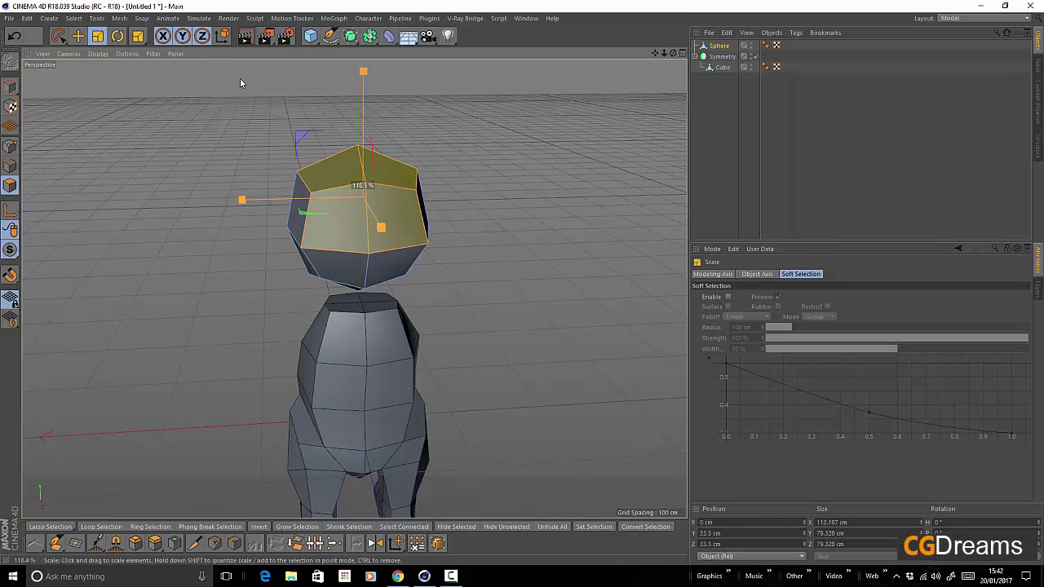
Move the selected back polygons about 35 cm backwards using Soft Selection with a 65 cm radius, and disable Soft Selection.
alt+drag(205, 161, 367, 173)
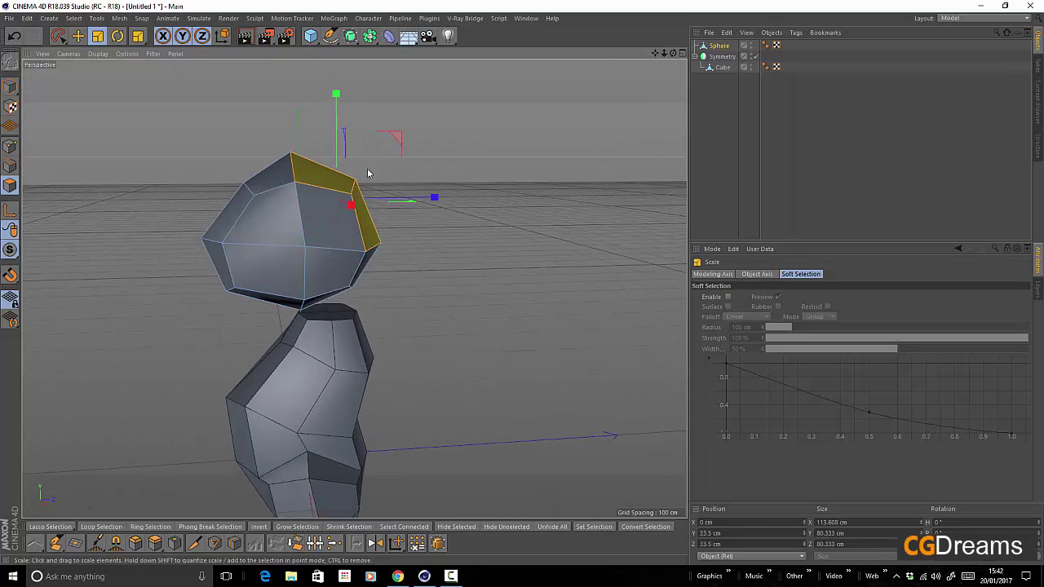
key(e)
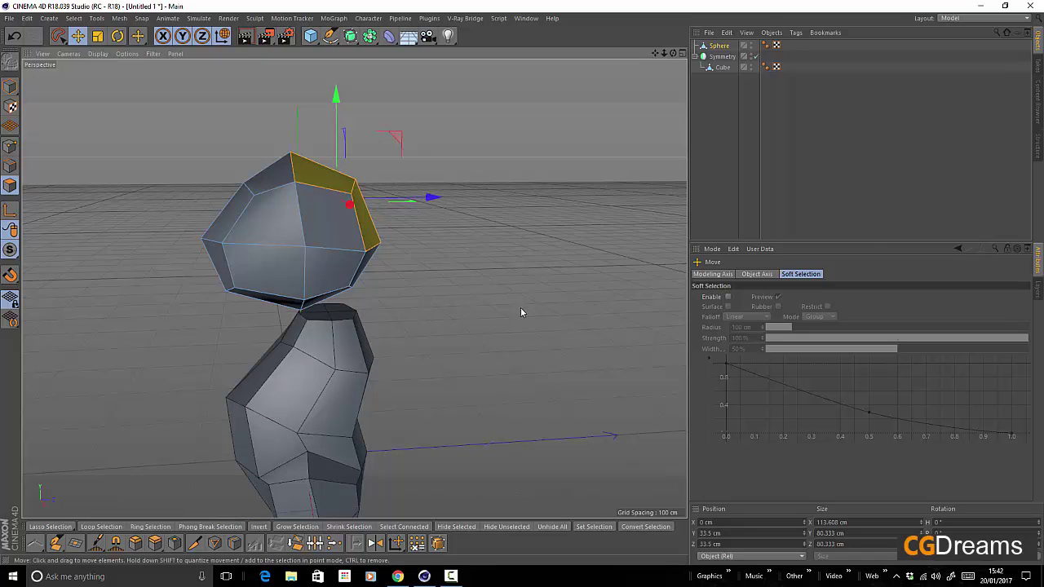
click(729, 297)
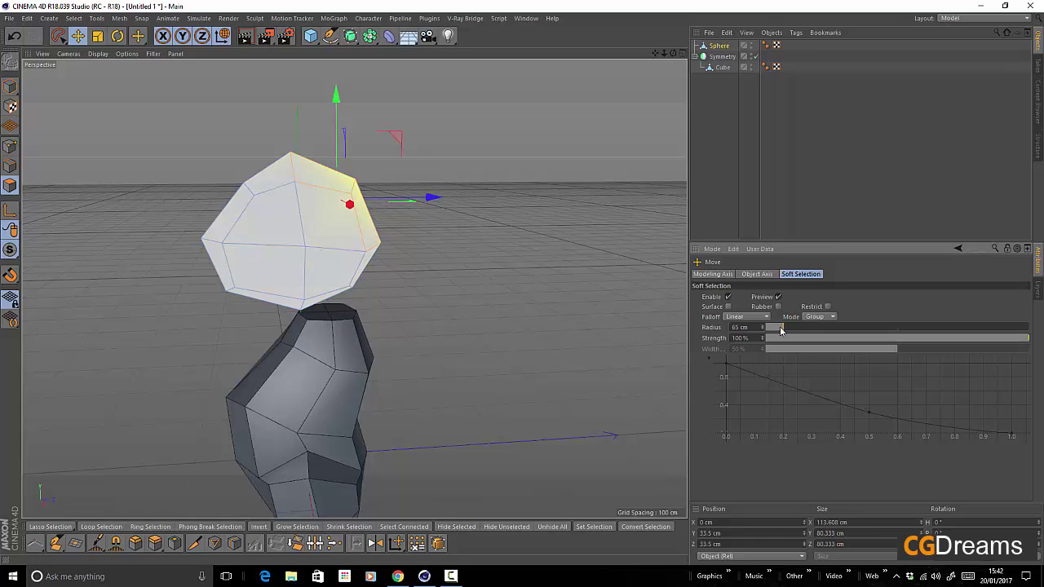
drag(428, 200, 476, 199)
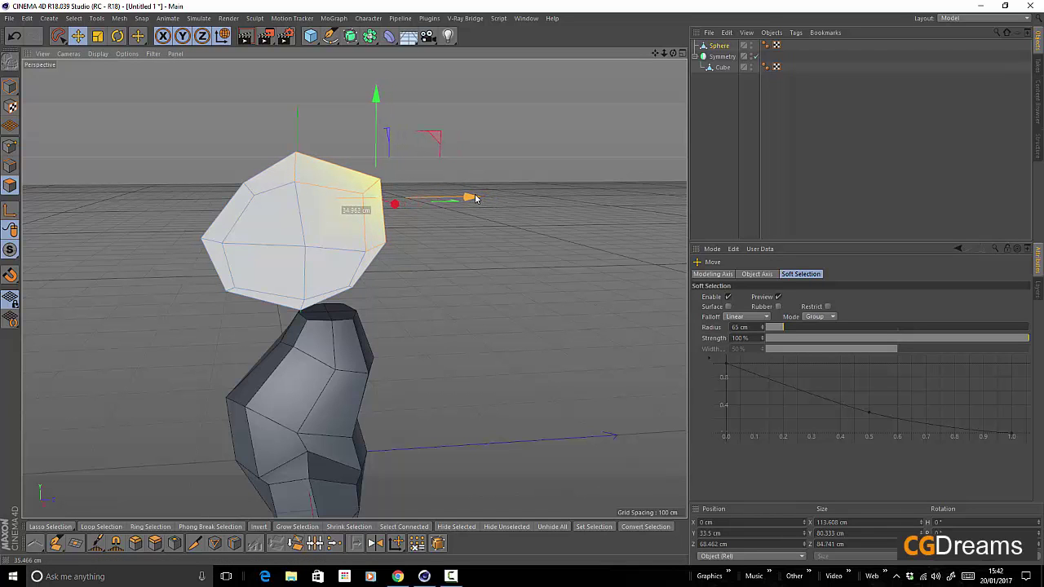
alt+drag(453, 259, 450, 284)
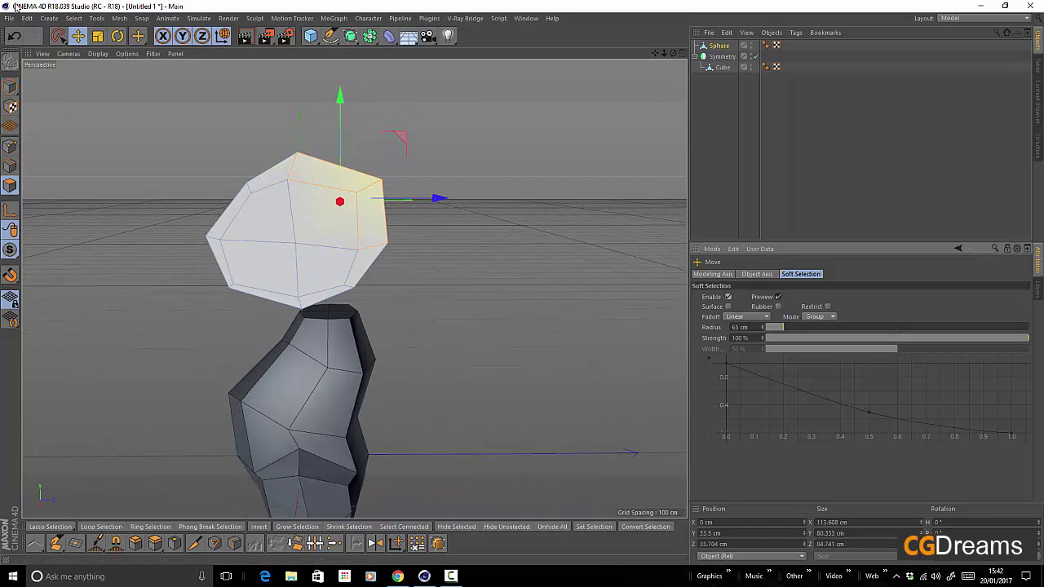
click(729, 298)
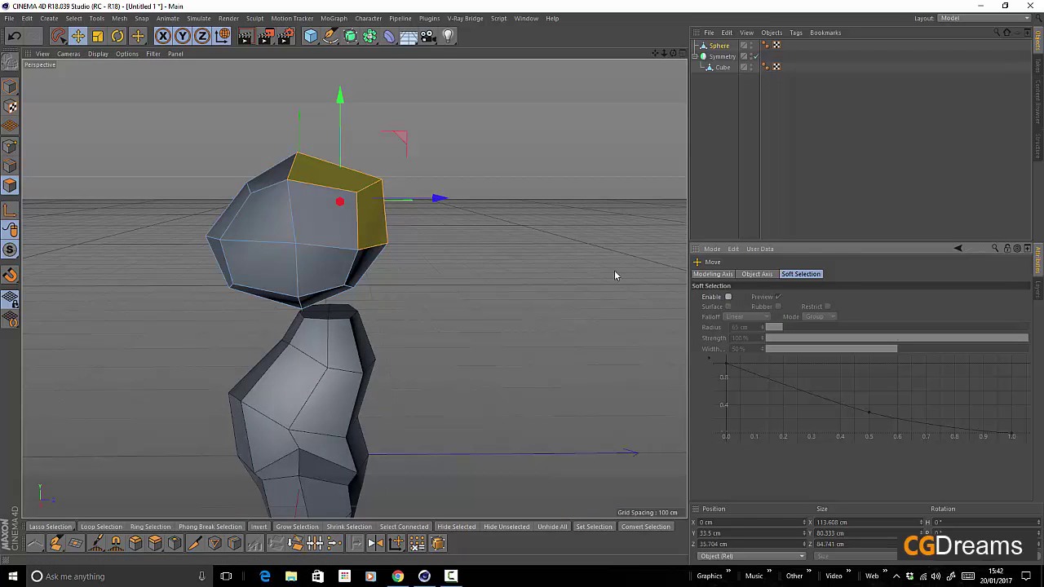
alt+drag(615, 275, 415, 261)
click(360, 276)
shift+click(350, 226)
shift+click(326, 225)
drag(519, 226, 497, 226)
key(ctrl+z)
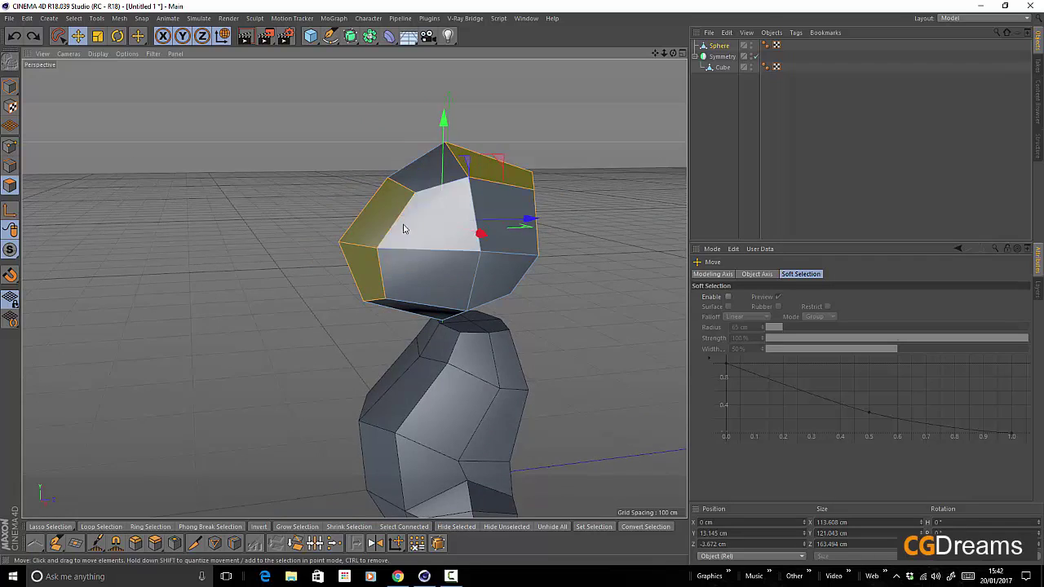
alt+drag(403, 226, 507, 304)
key(8)
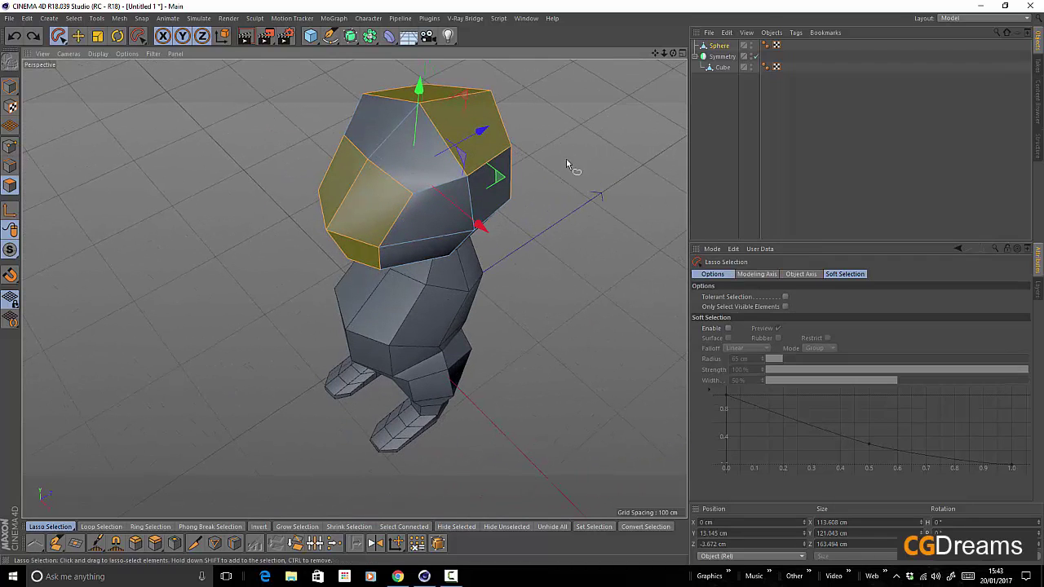
click(601, 214)
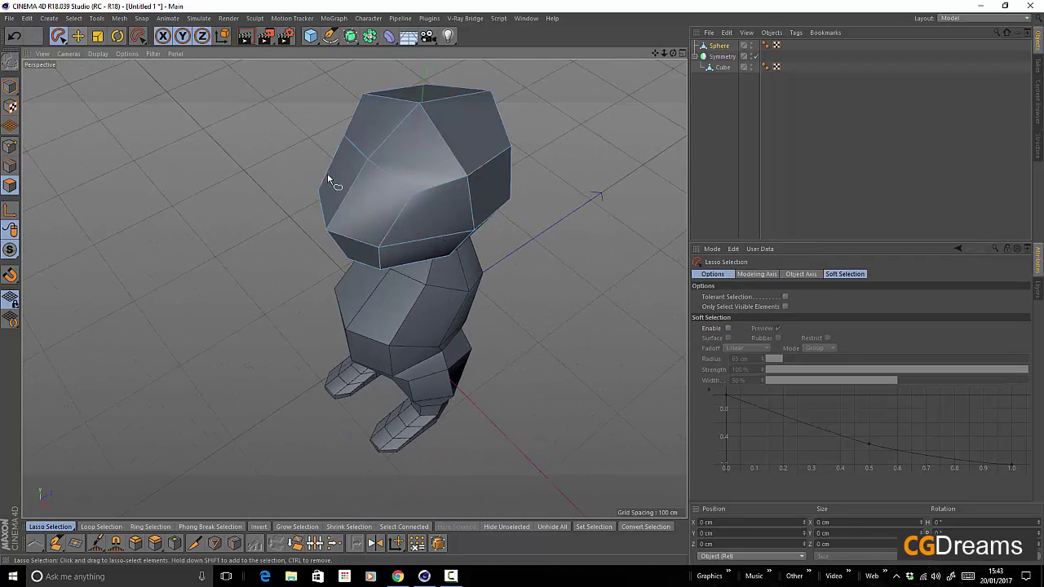
Select the four polygons on the front of the head and pull them forward to form the snout.
key(e)
click(347, 204)
shift+click(334, 206)
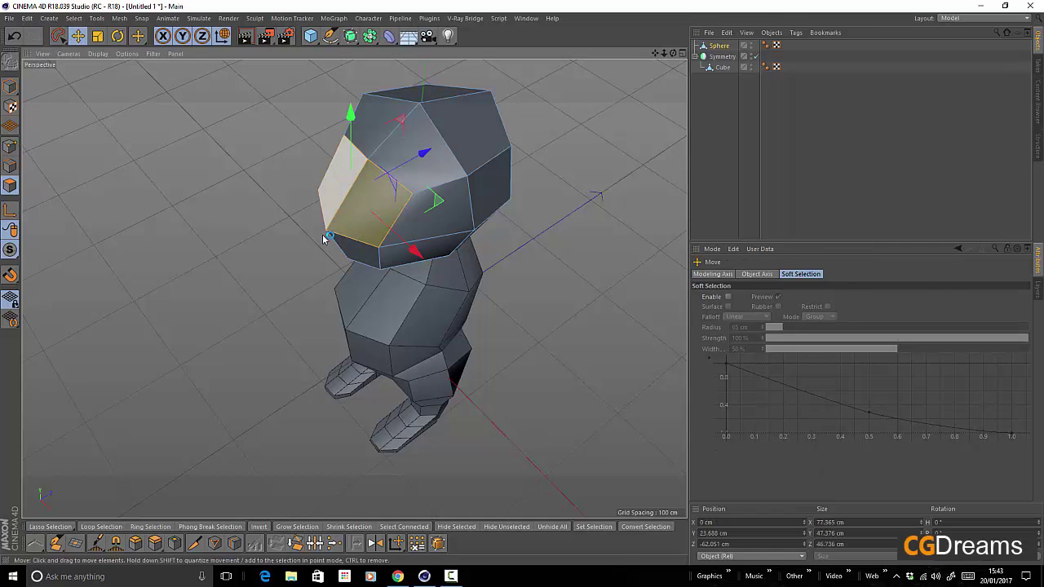
alt+drag(324, 240, 249, 258)
shift+click(341, 262)
shift+click(297, 270)
drag(410, 220, 385, 211)
Scale the four snout-tip polygons down uniformly to about 48 cm wide.
key(t)
drag(544, 249, 447, 270)
drag(357, 271, 358, 271)
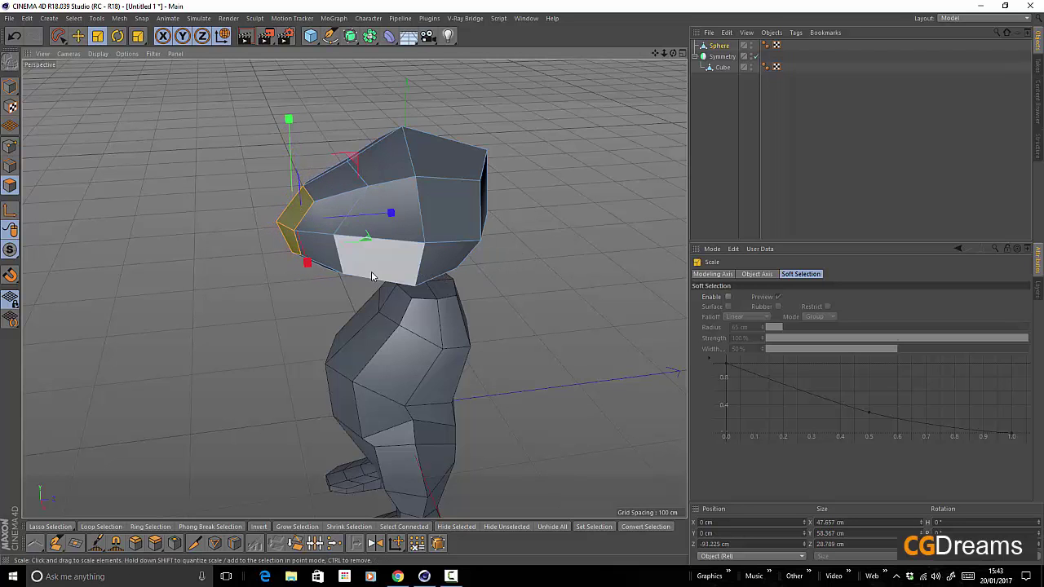
Smear the head's points with the Brush at a 27.81 cm radius, shifting the edge loop behind the snout back and adjusting the mid-head loop.
alt+drag(452, 277, 421, 234)
mouse_move(433, 234)
alt+mouse_down()
mouse_move(575, 250)
mouse_move(563, 251)
mouse_move(570, 259)
mouse_move(567, 248)
mouse_move(434, 249)
mouse_move(436, 240)
alt+mouse_up()
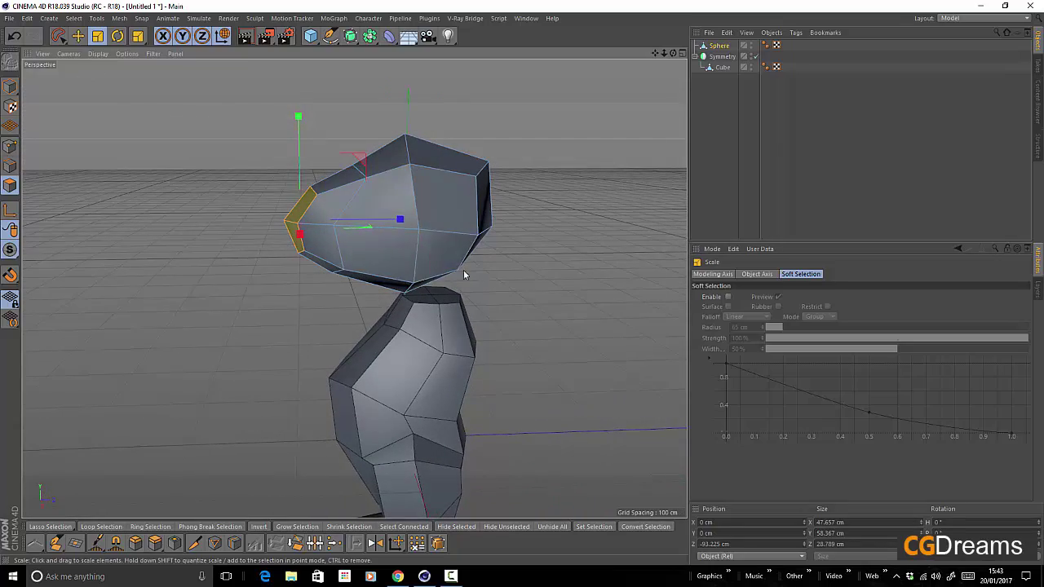
scroll(384, 251, up, 1)
click(9, 146)
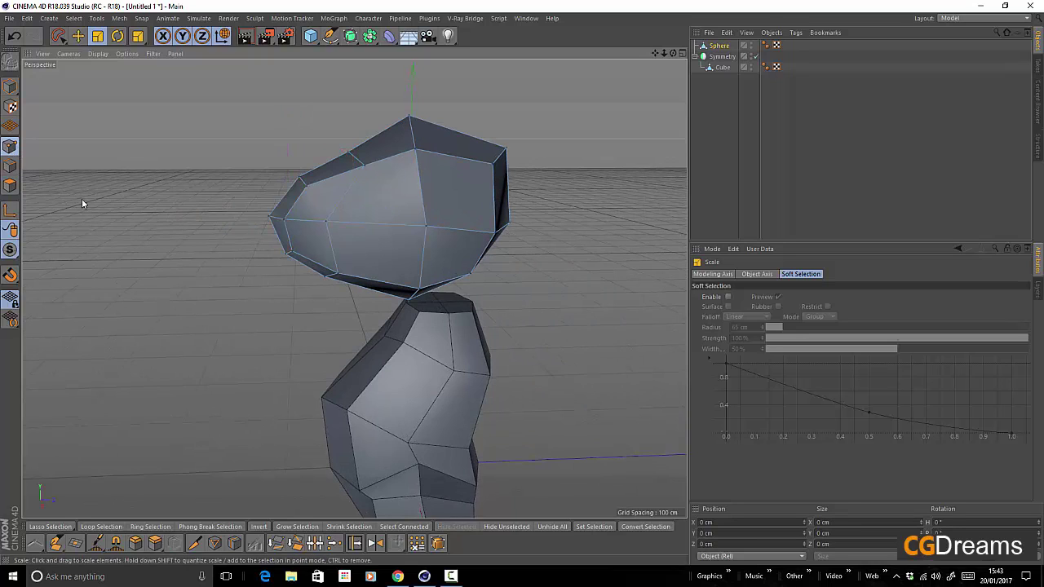
click(96, 544)
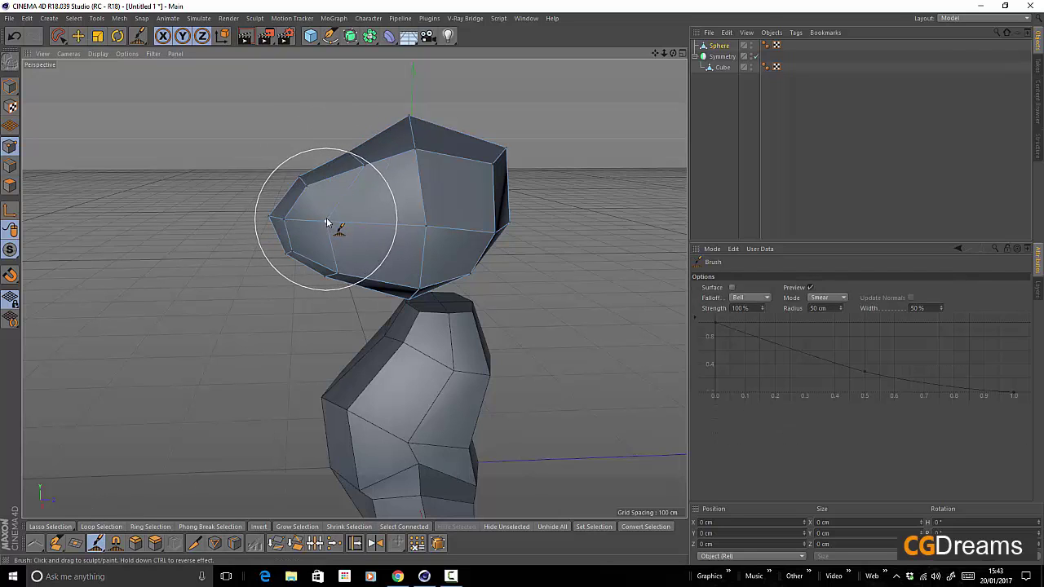
middle_drag(330, 220, 303, 222)
drag(325, 226, 352, 225)
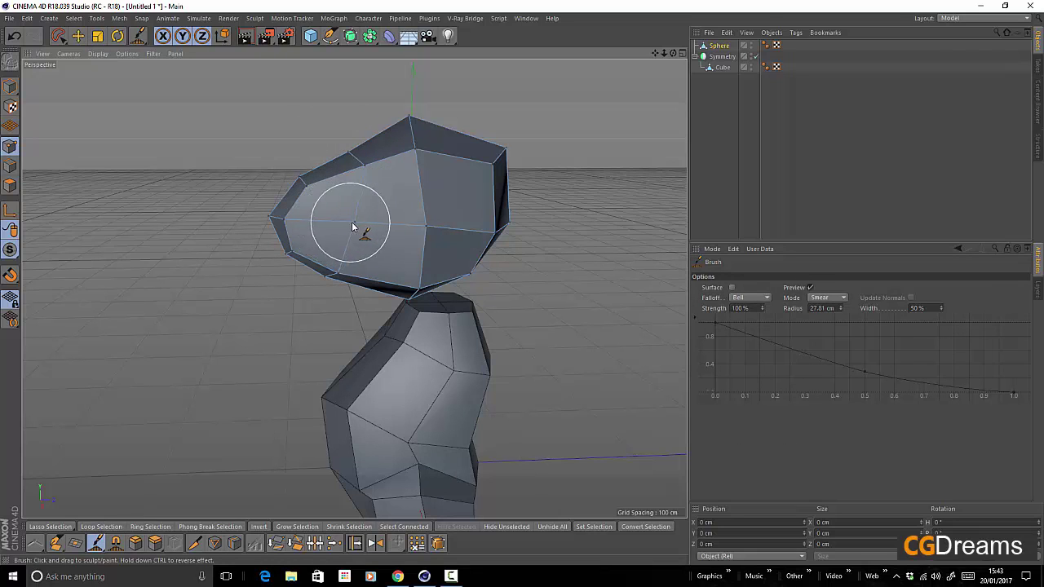
drag(355, 167, 370, 166)
drag(342, 273, 371, 270)
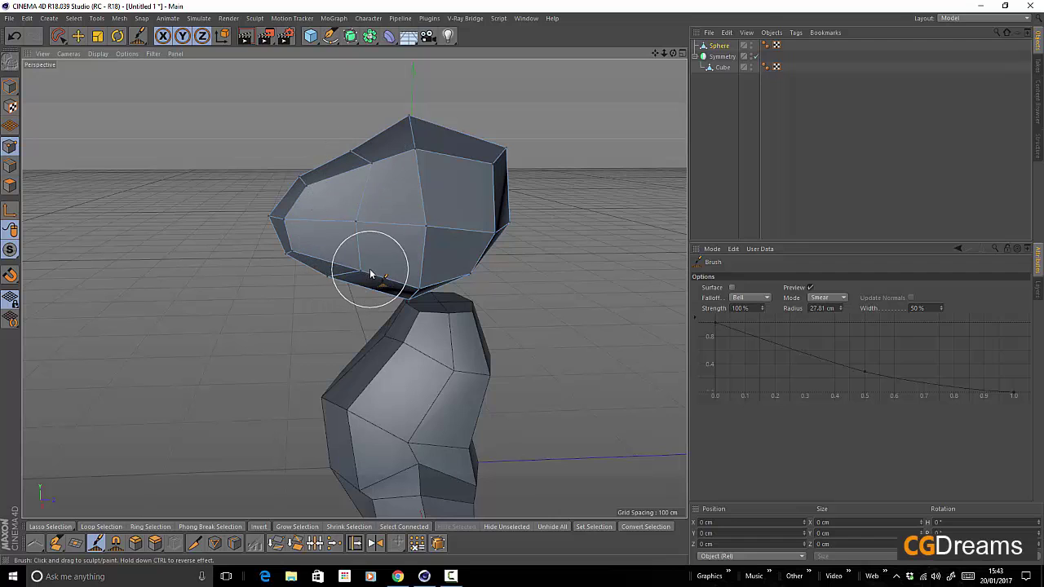
drag(421, 226, 417, 219)
drag(412, 148, 429, 143)
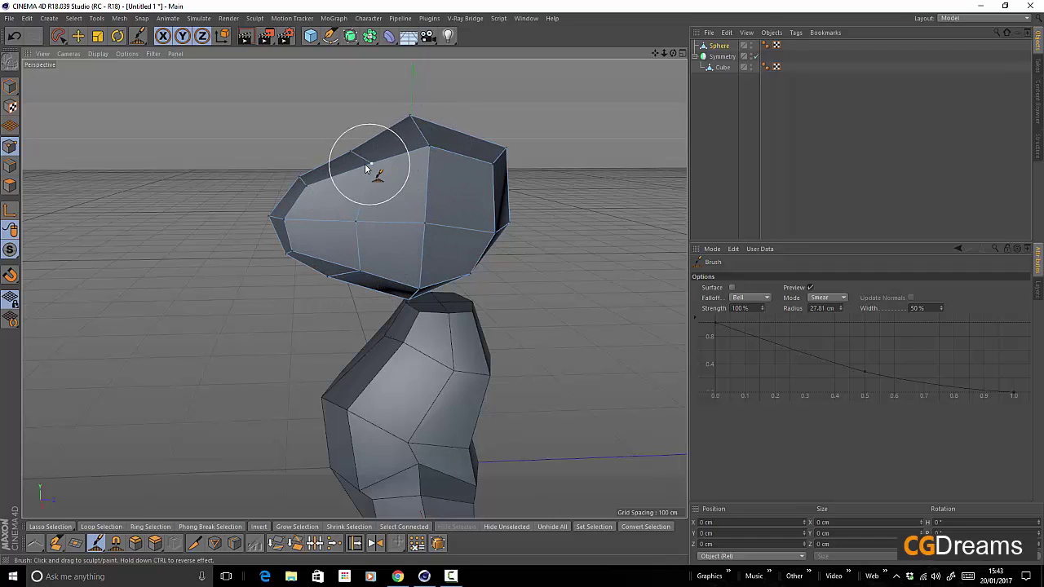
Brush the snout's bridge and tip points into a slimmer muzzle, and reshape the cheek points from the front.
drag(346, 165, 330, 192)
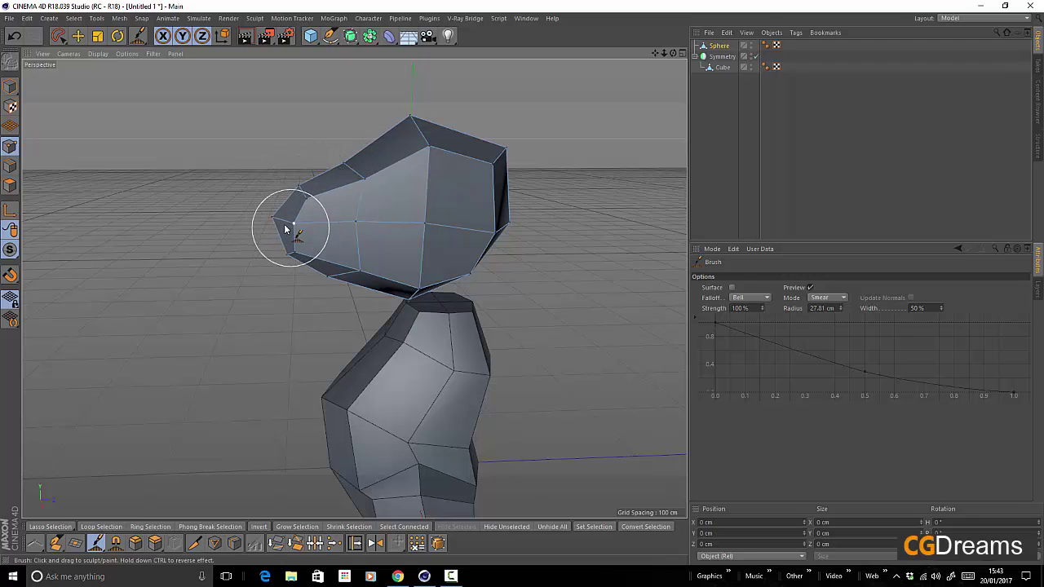
drag(274, 232, 352, 282)
alt+drag(354, 239, 515, 252)
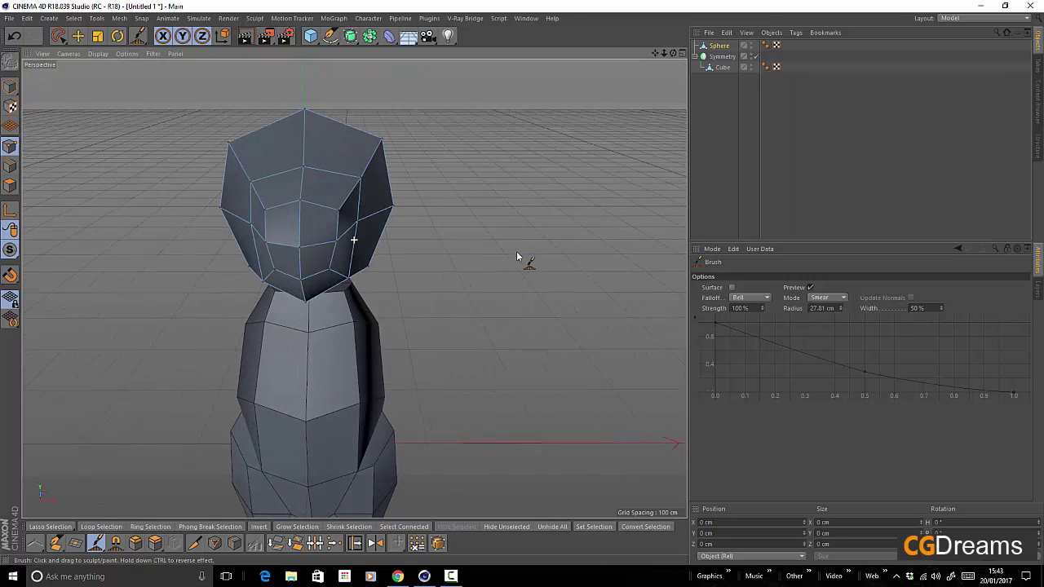
mouse_move(364, 221)
mouse_down()
mouse_move(373, 225)
mouse_move(354, 239)
mouse_move(373, 205)
mouse_move(366, 228)
mouse_move(335, 257)
mouse_move(373, 217)
mouse_move(310, 270)
mouse_move(187, 248)
mouse_move(403, 305)
mouse_up()
Refine the head's side profile by brushing the crown point, lowering the snout bridge, and adjusting the underside of the muzzle.
mouse_move(457, 264)
alt+mouse_down()
mouse_move(450, 268)
mouse_move(473, 272)
mouse_move(373, 159)
alt+mouse_up()
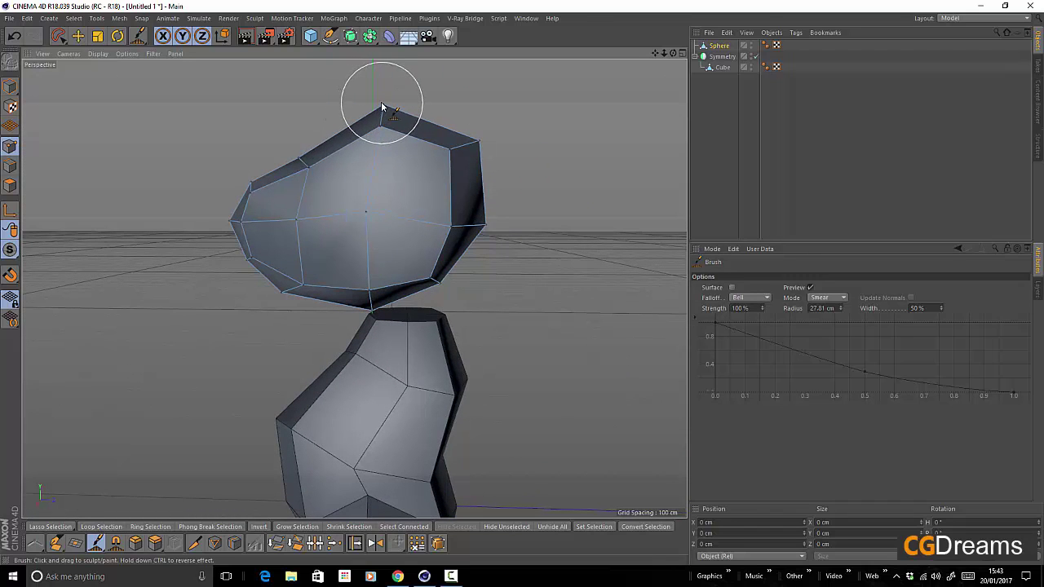
drag(379, 103, 376, 104)
drag(299, 159, 298, 169)
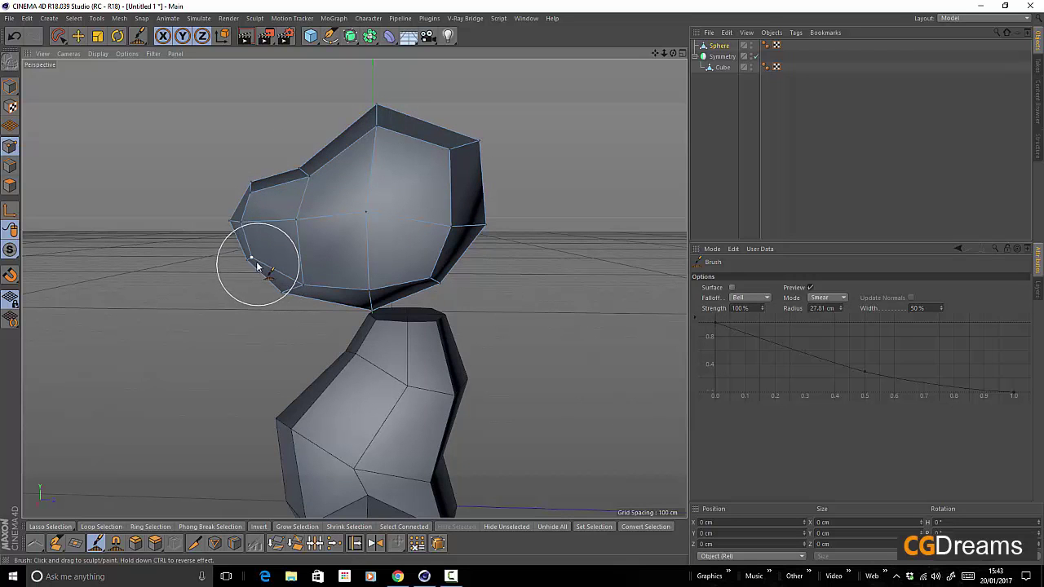
drag(256, 267, 289, 296)
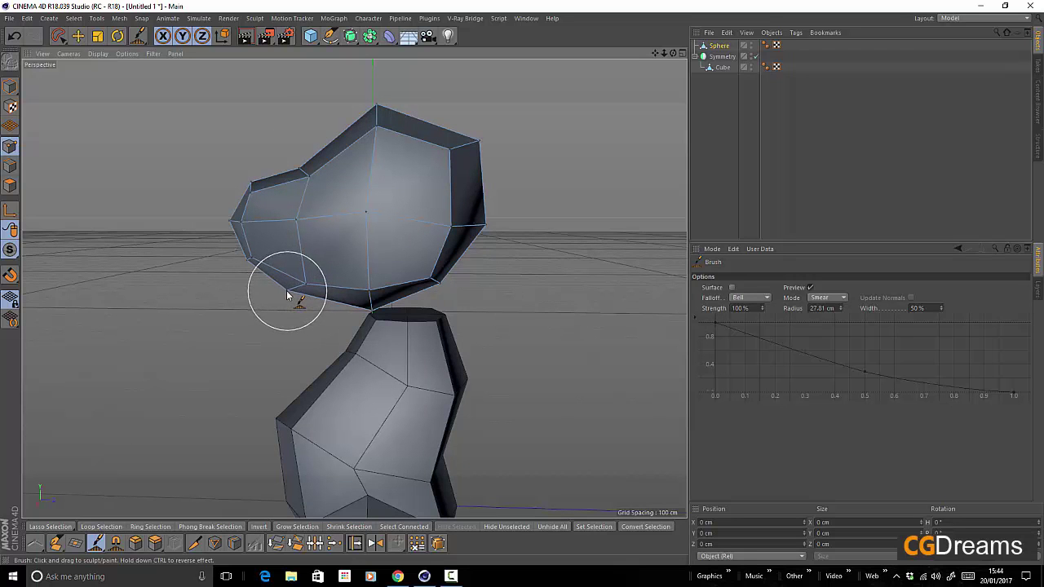
Loop-select the strip of head polygons beside the centre line on the negative X side and delete it.
mouse_move(347, 233)
alt+mouse_down()
mouse_move(543, 261)
mouse_move(536, 250)
mouse_move(217, 233)
mouse_move(357, 241)
alt+mouse_up()
key(space)
mouse_move(446, 252)
alt+mouse_down()
mouse_move(559, 265)
mouse_move(501, 253)
mouse_move(424, 264)
alt+mouse_up()
scroll(488, 254, down, 5)
click(13, 190)
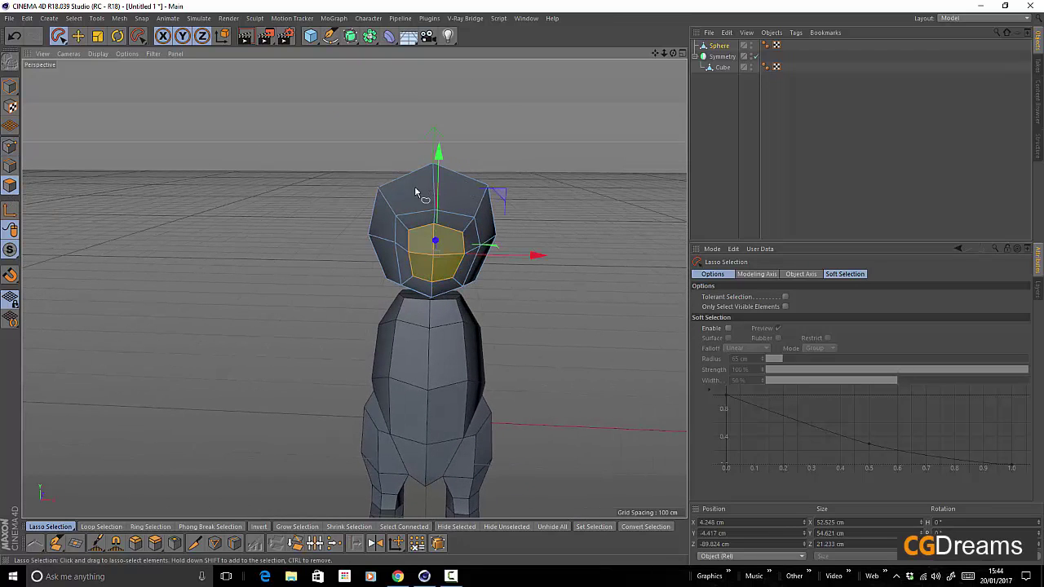
key(m)
key(c)
click(78, 36)
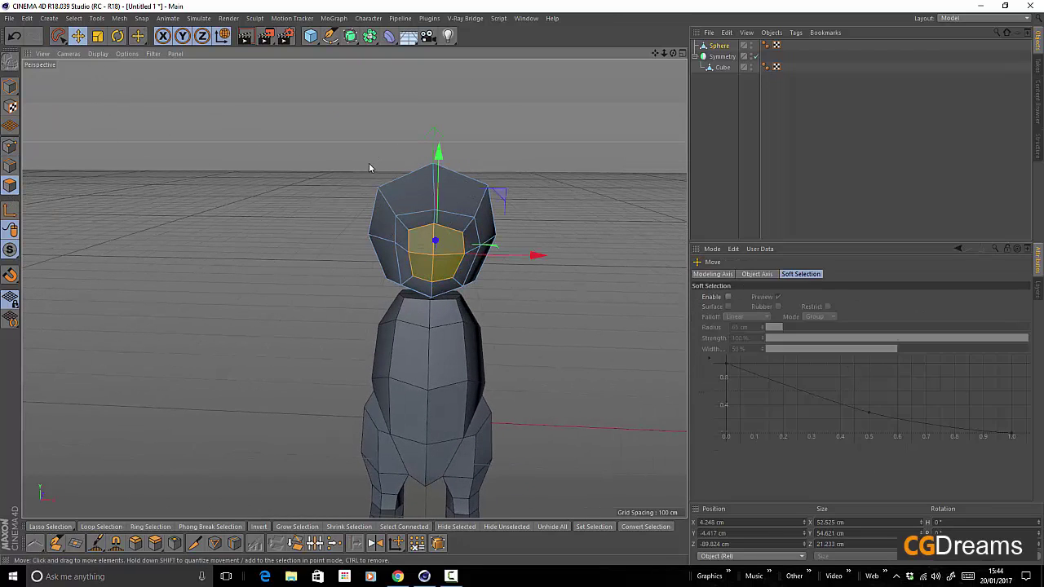
key(u)
key(l)
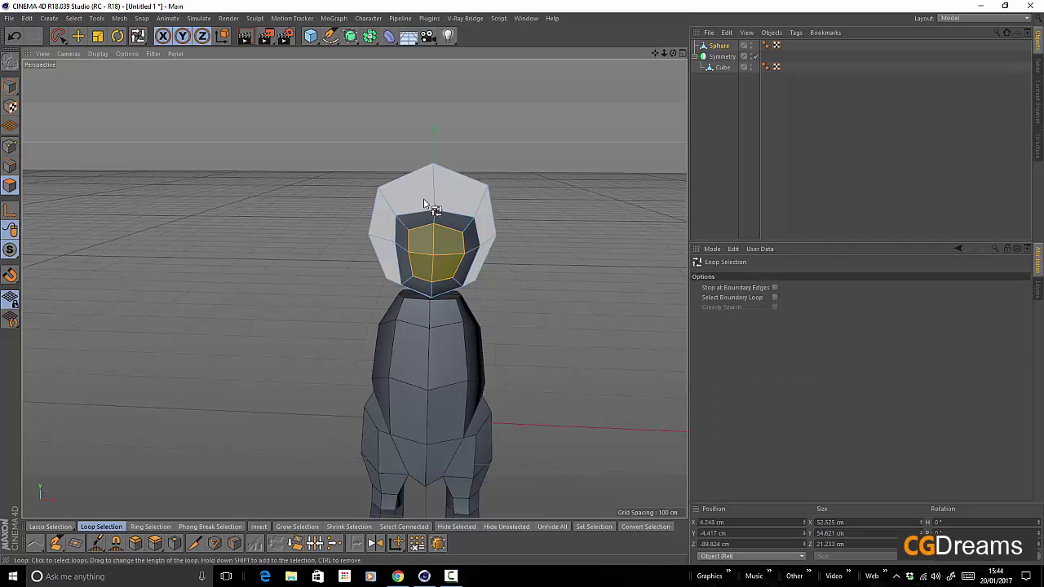
click(425, 215)
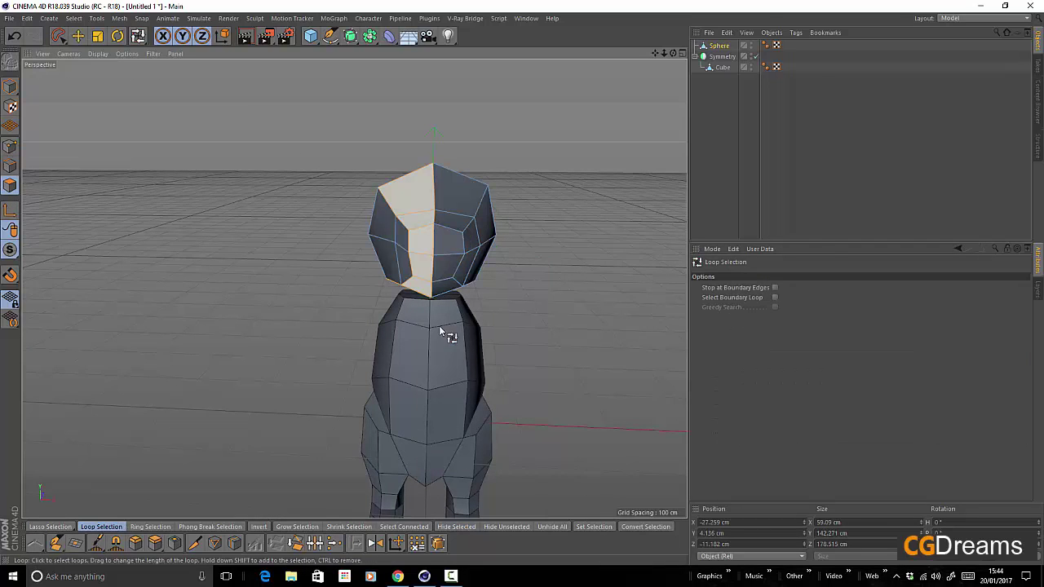
key(Delete)
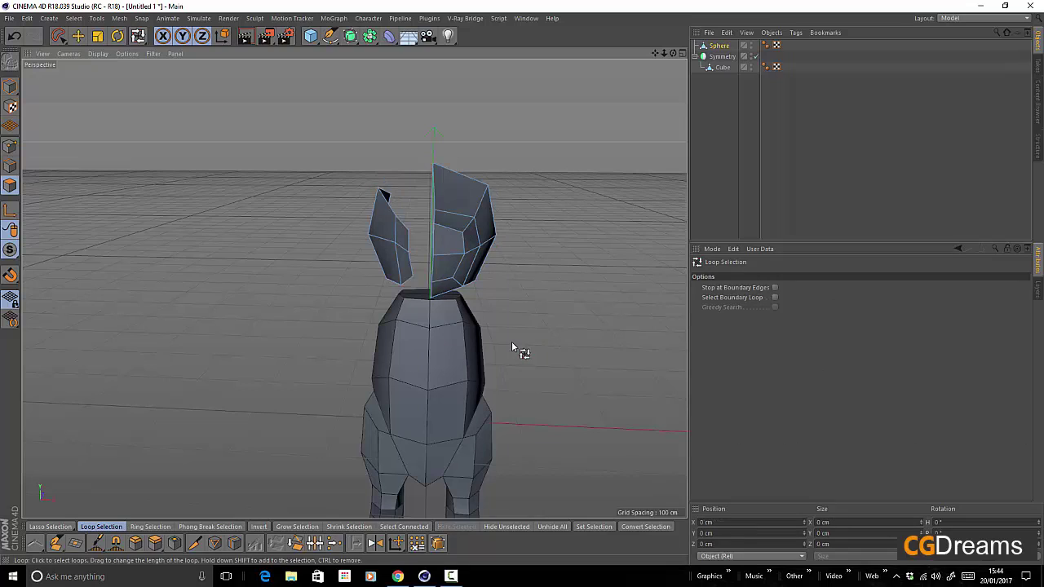
Delete the leftover outer piece on the negative X side, keeping only one half of the head.
key(e)
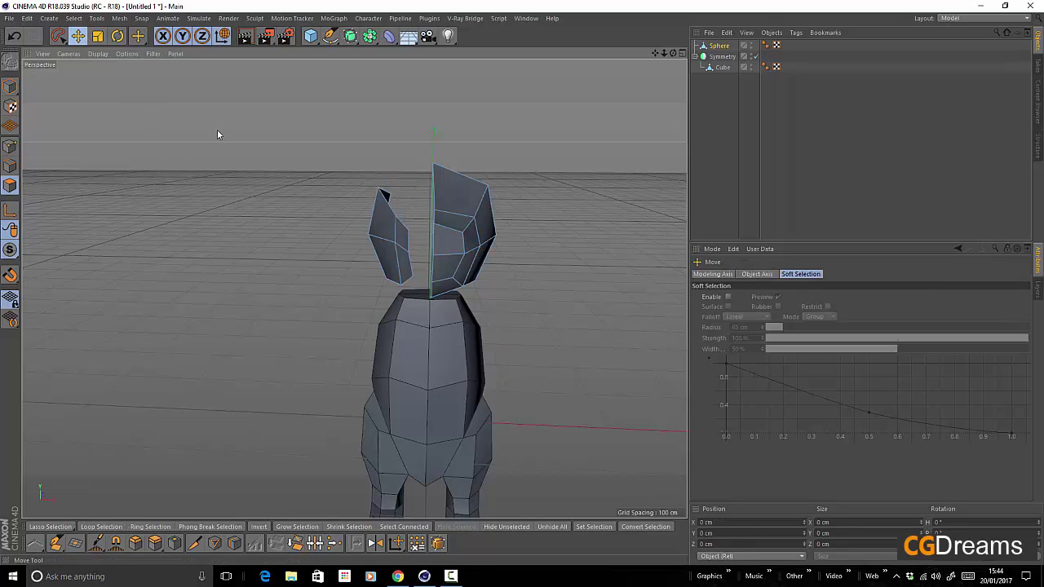
double_click(392, 243)
key(Delete)
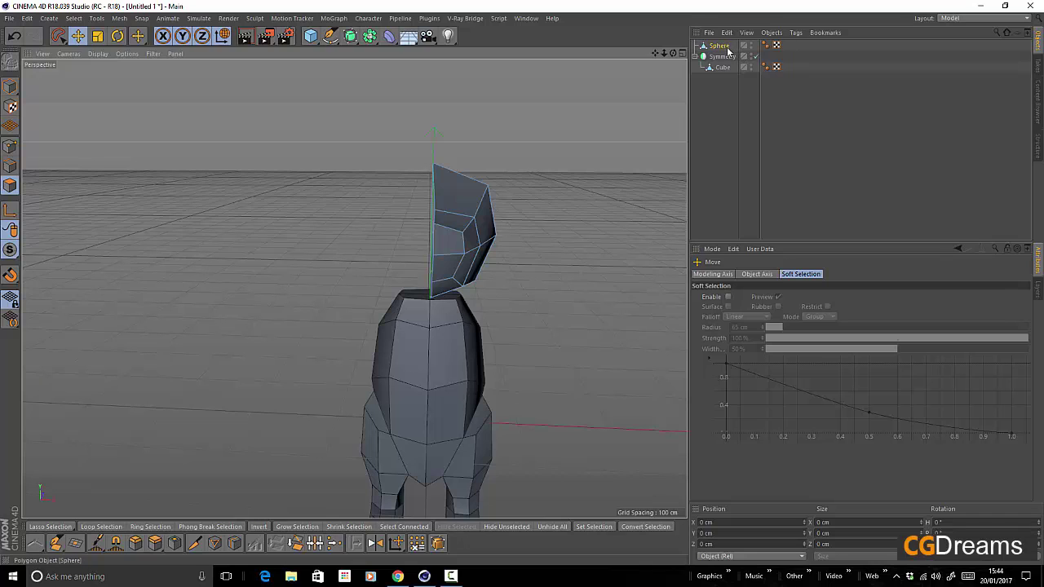
Mirror the half head by making it the child of a new Symmetry object of its own, separate from the body's.
drag(729, 50, 729, 62)
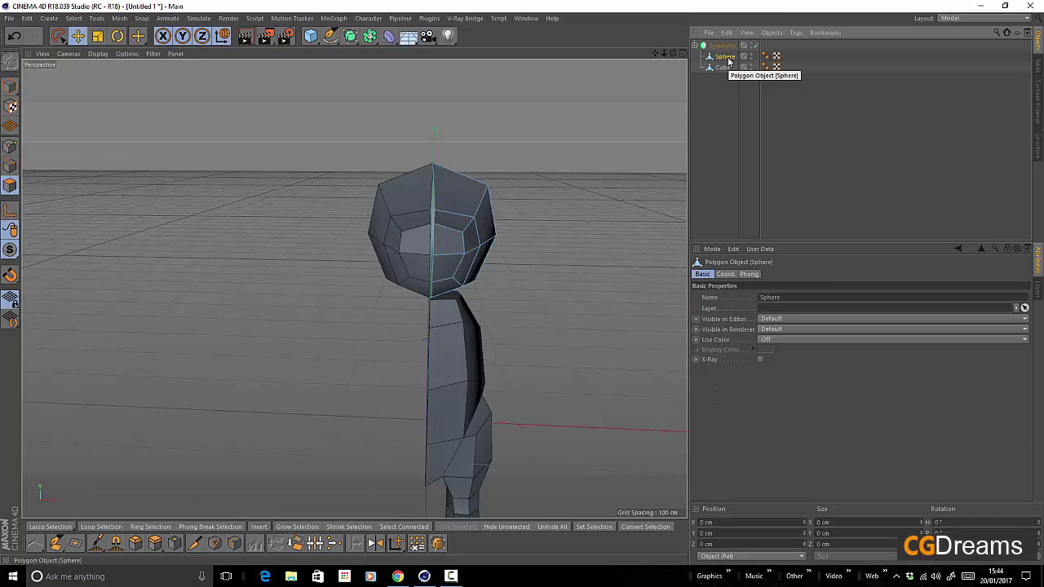
key(ctrl+z)
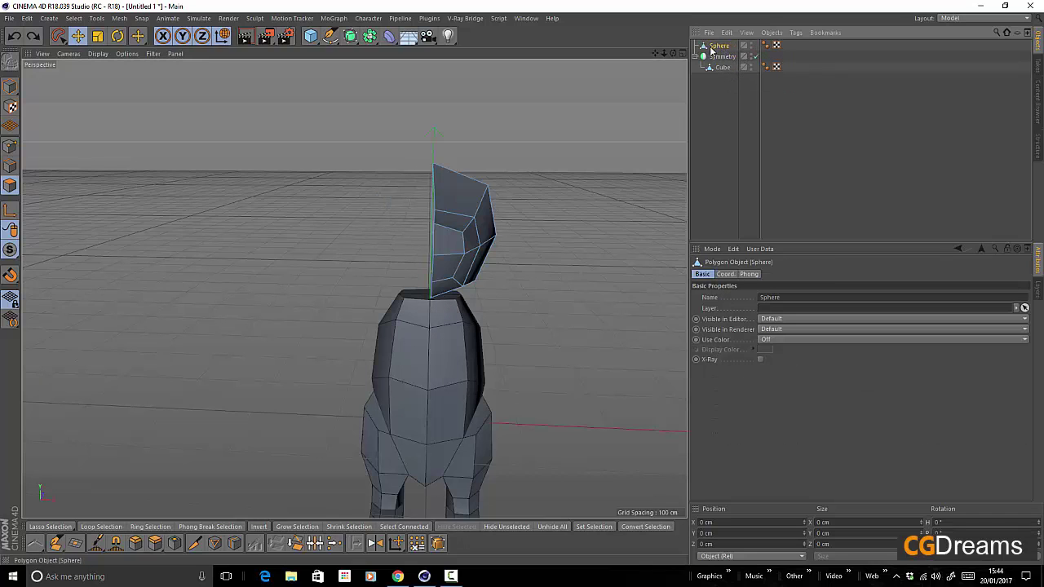
click(370, 36)
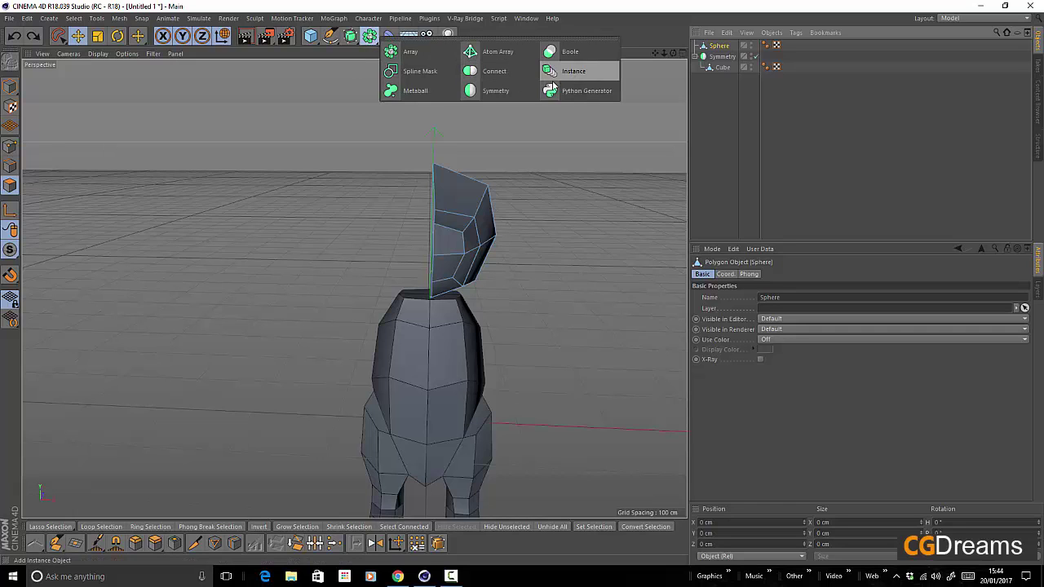
alt+click(496, 91)
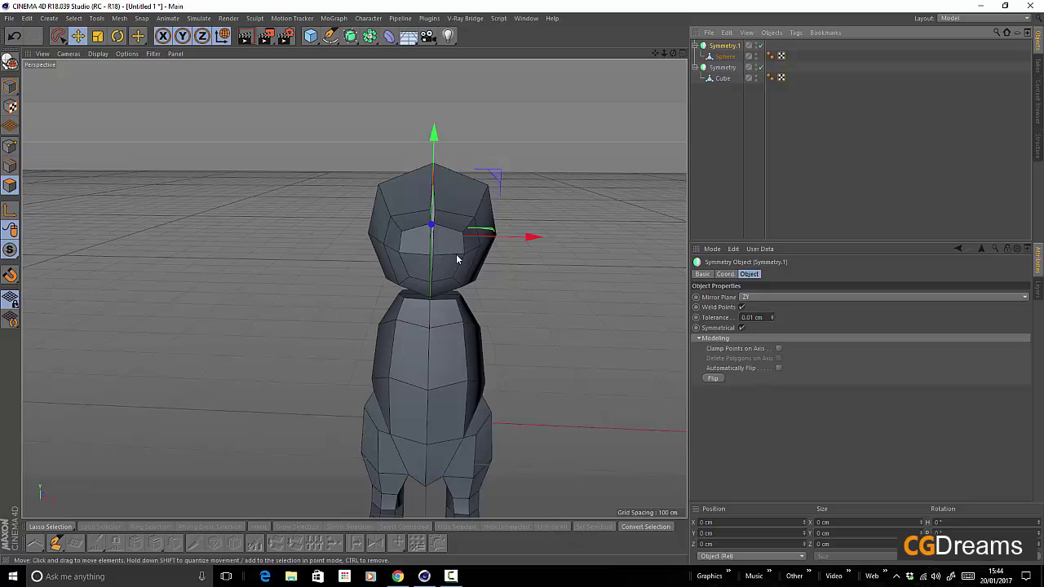
Enable Clamp Points on Axis, Delete Polygons on Axis and Automatically Flip for the head's Symmetry object.
mouse_move(462, 252)
alt+mouse_down()
mouse_move(413, 255)
mouse_move(426, 268)
mouse_move(444, 255)
alt+mouse_up()
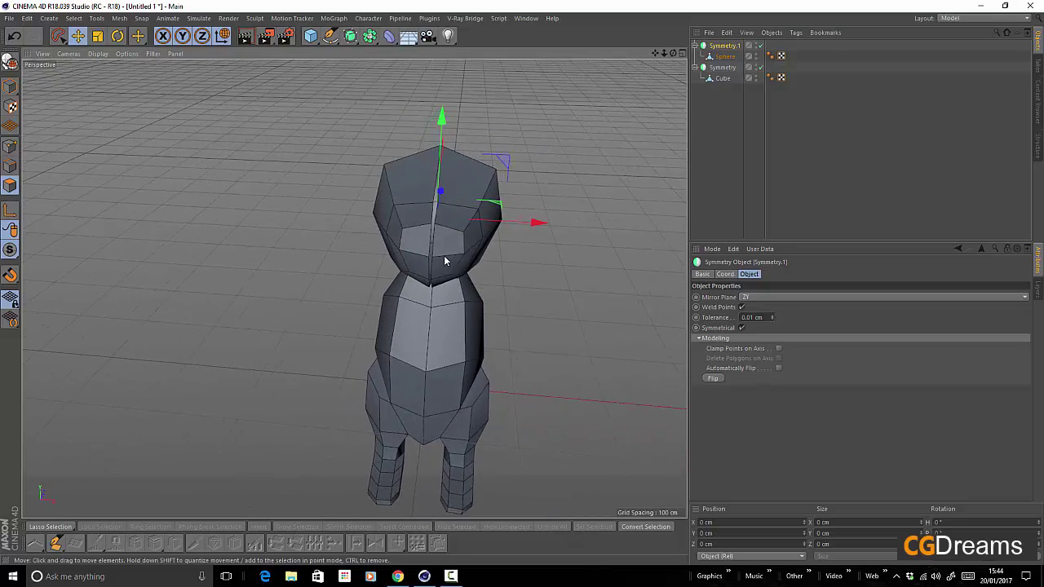
alt+right_drag(440, 253, 490, 248)
alt+drag(490, 252, 420, 240)
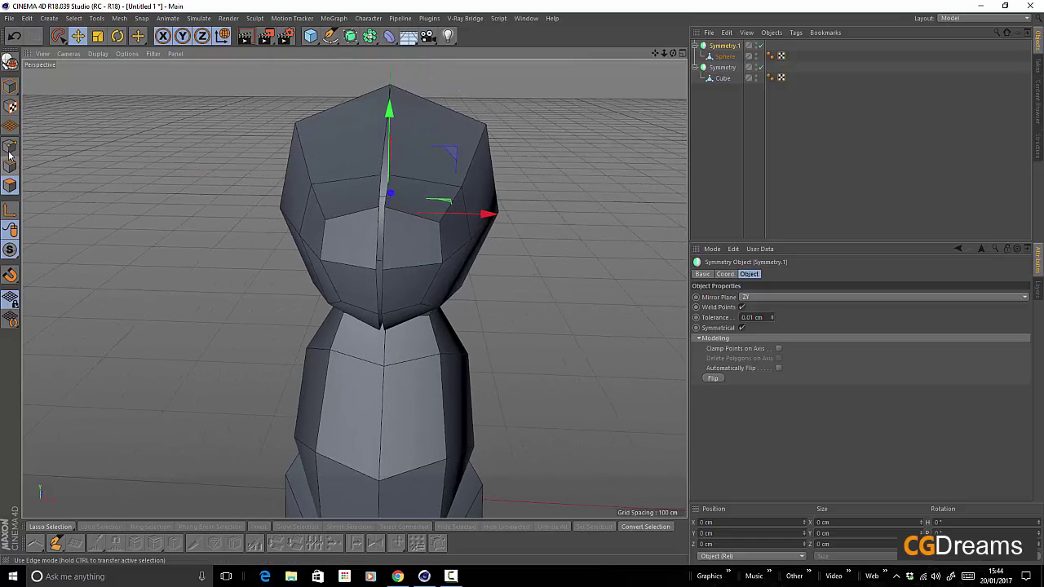
click(779, 348)
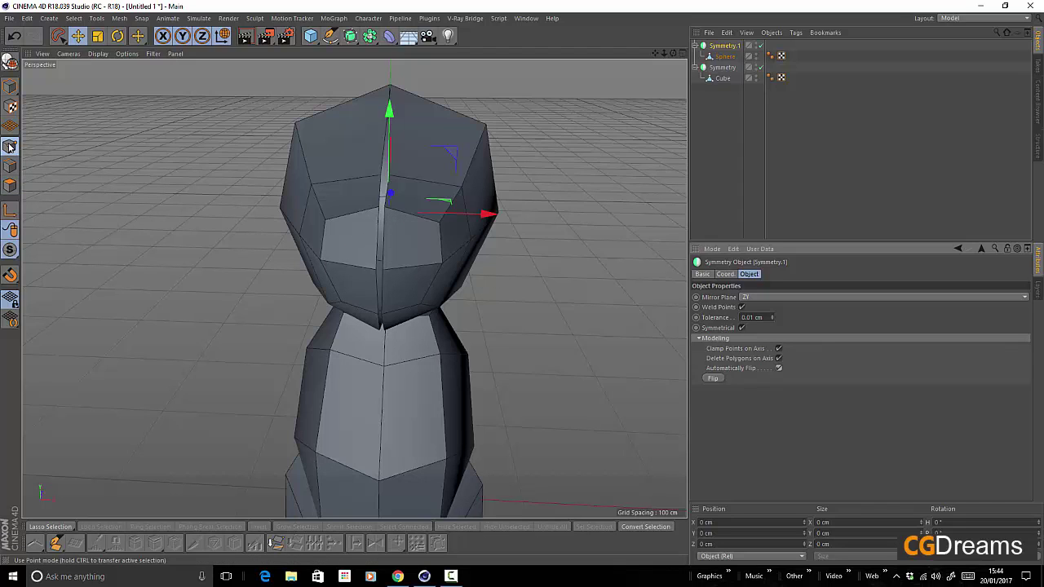
Select the whole edge loop along the open centre seam of the Sphere half head.
click(725, 58)
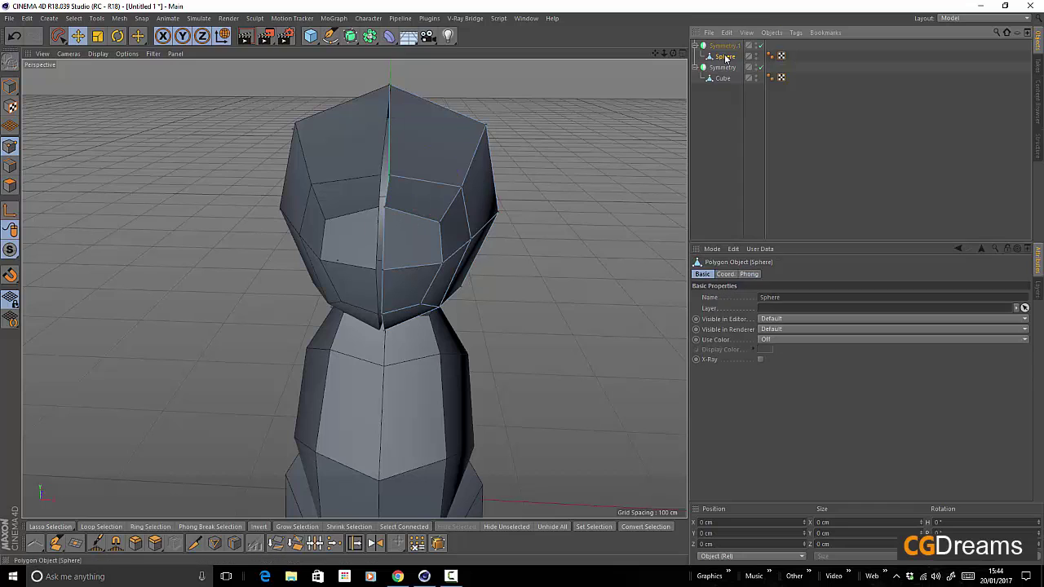
click(388, 196)
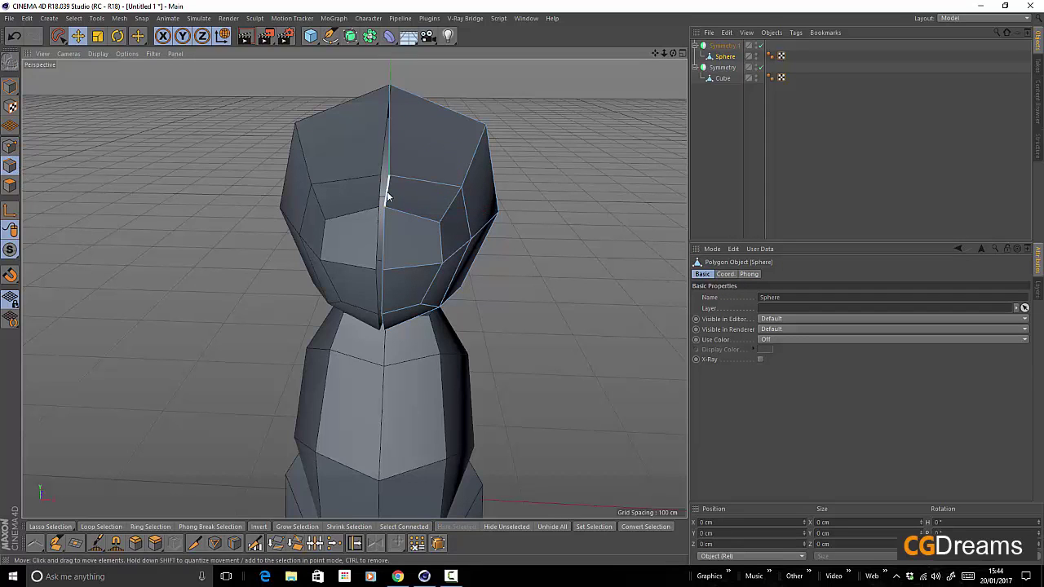
double_click(387, 215)
alt+drag(447, 217, 451, 221)
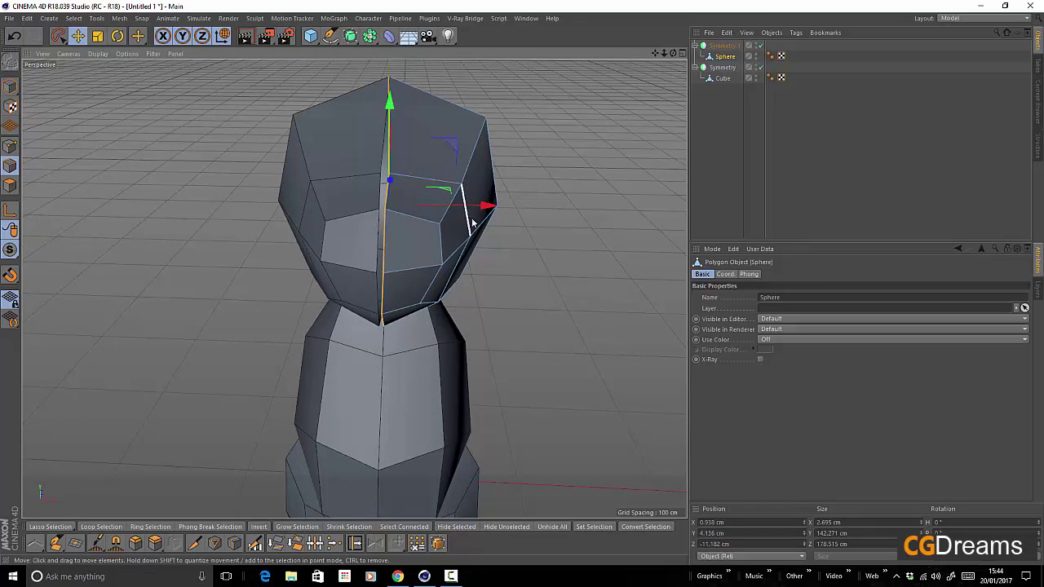
key(t)
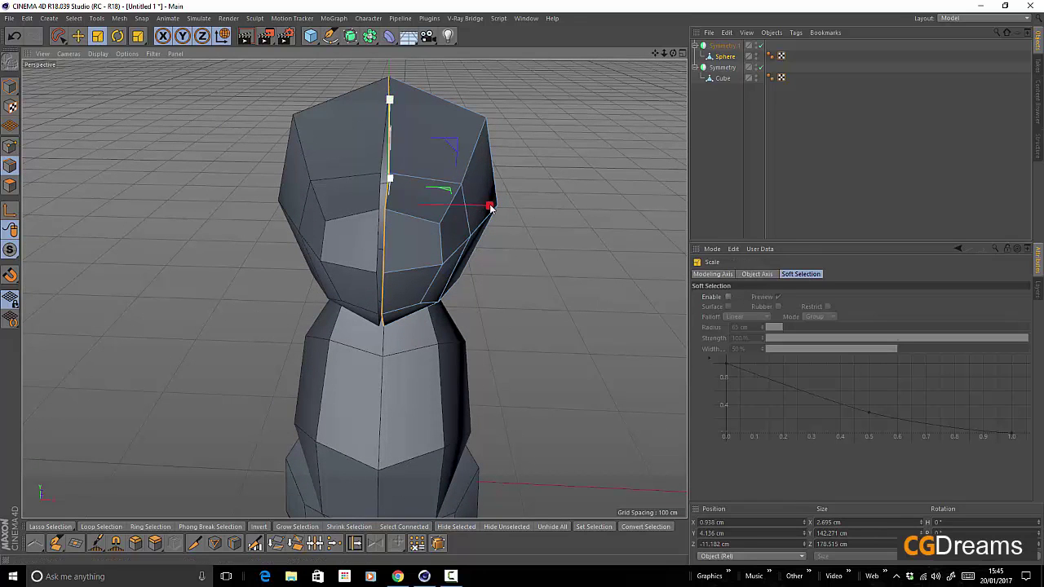
mouse_move(490, 208)
mouse_down()
mouse_move(471, 209)
mouse_move(489, 206)
mouse_up()
key(ctrl+z)
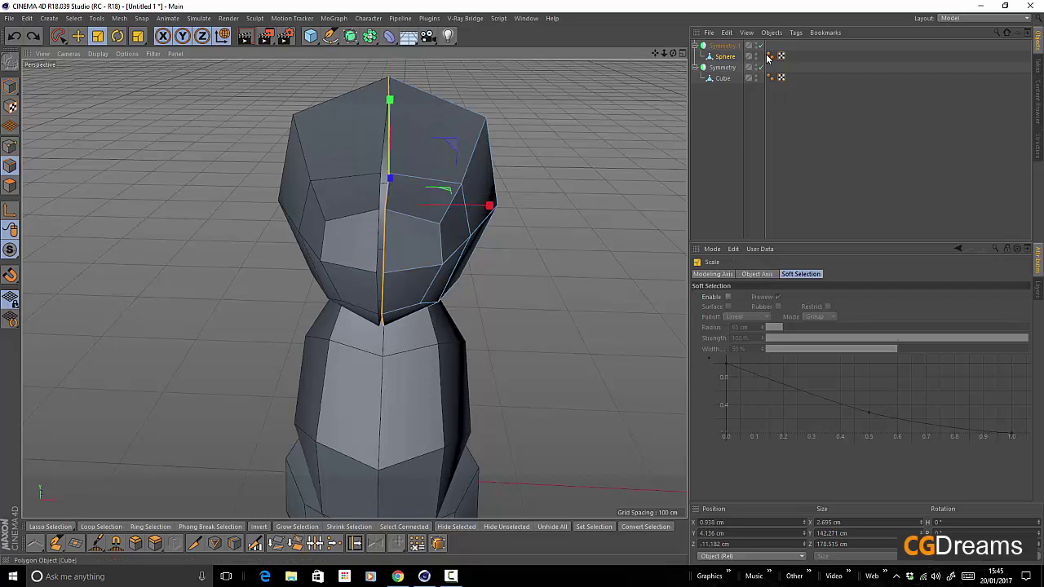
Take the Sphere out of its Symmetry object and scale the centre edge loop flat to 0 cm in X.
drag(734, 38, 726, 45)
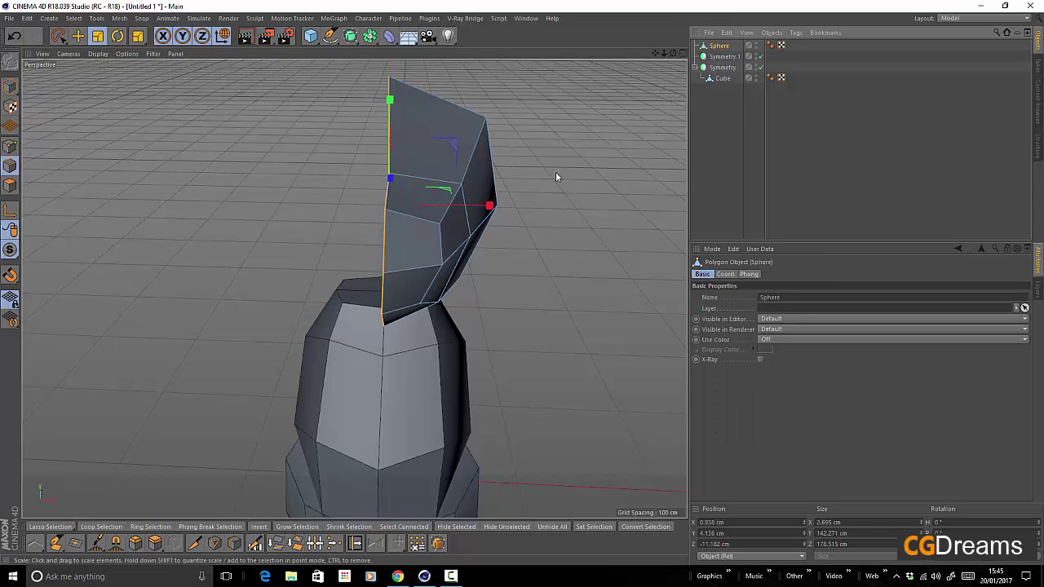
drag(489, 207, 480, 208)
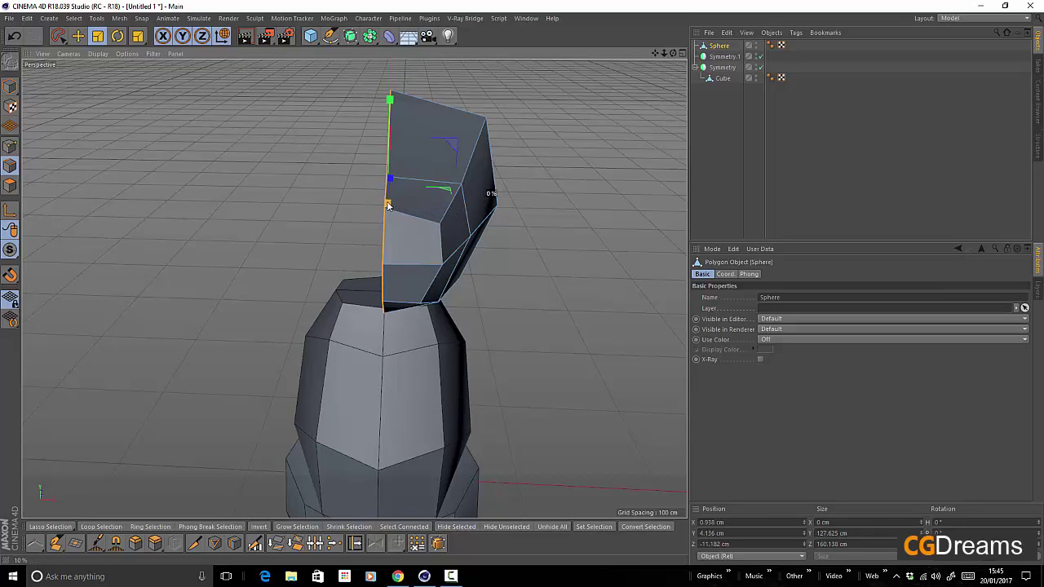
drag(388, 203, 390, 203)
Set the centre edge loop's X position to 0 cm and put the Sphere back under Symmetry.1.
click(735, 522)
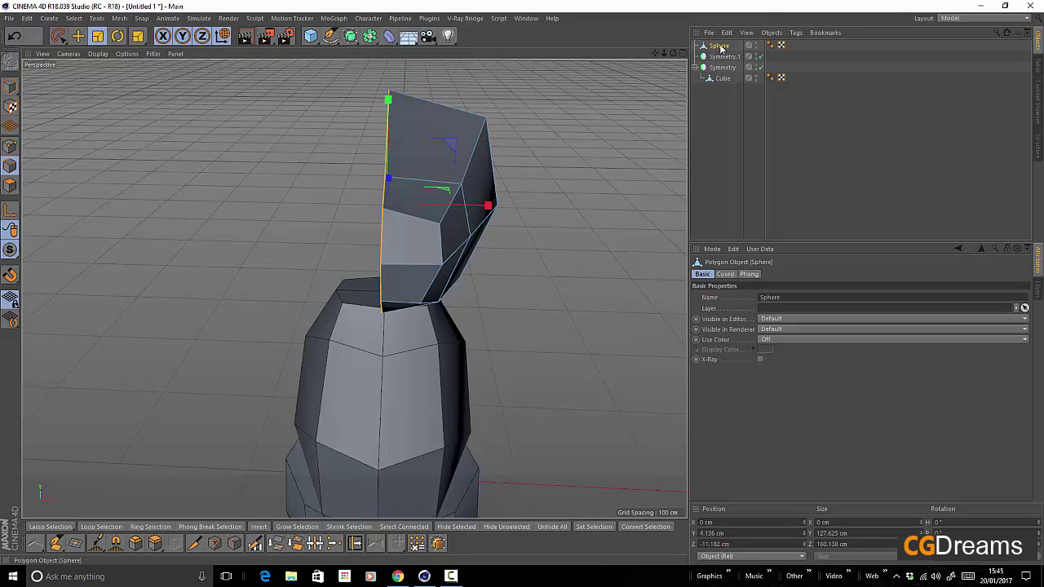
drag(721, 48, 734, 57)
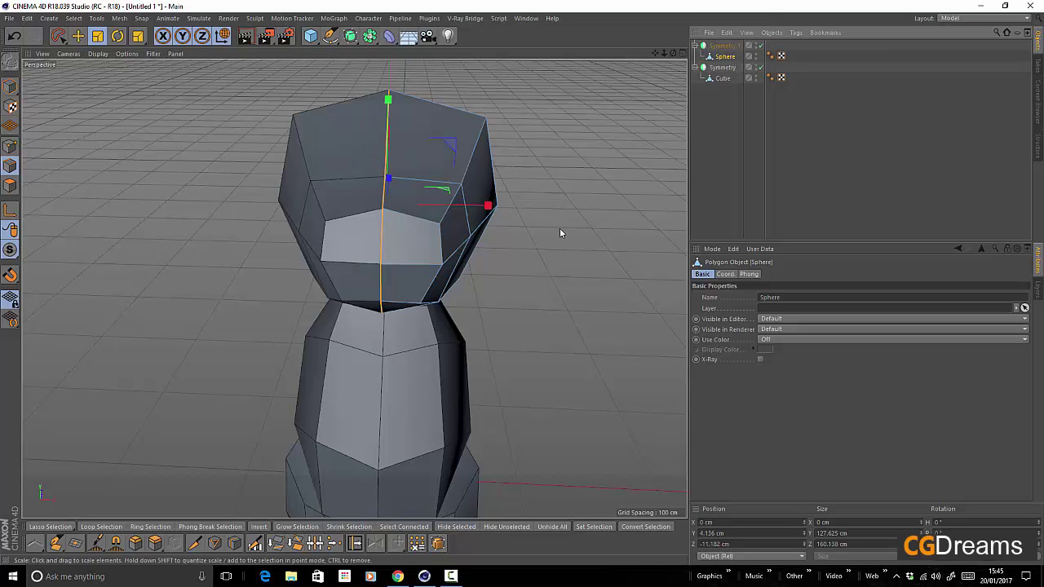
alt+drag(560, 233, 352, 234)
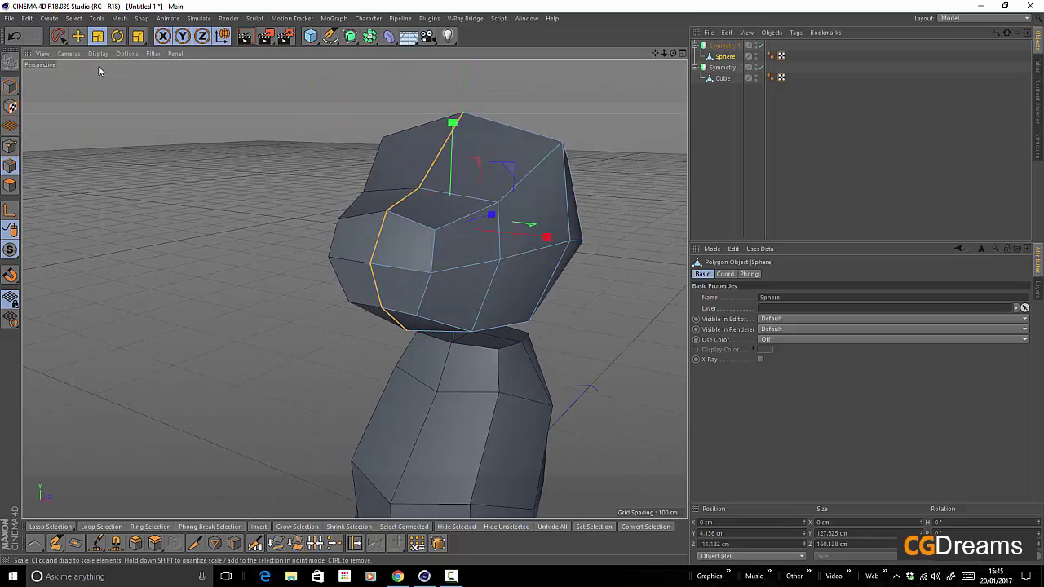
click(78, 36)
click(336, 300)
Switch to Object mode and raise the head about 25 cm along Y above the body.
alt+right_drag(329, 301, 253, 305)
alt+drag(433, 359, 387, 344)
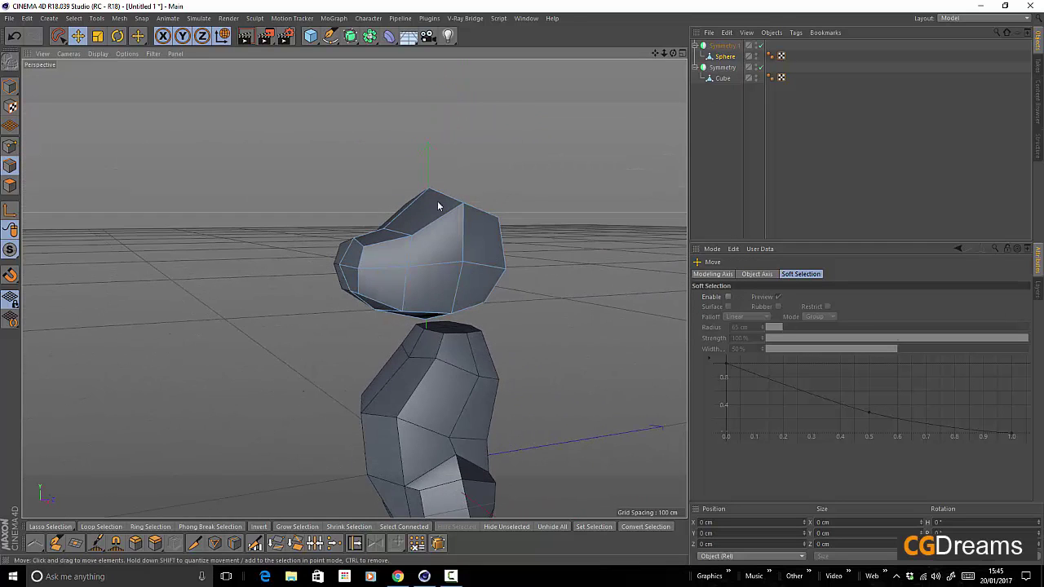
click(10, 87)
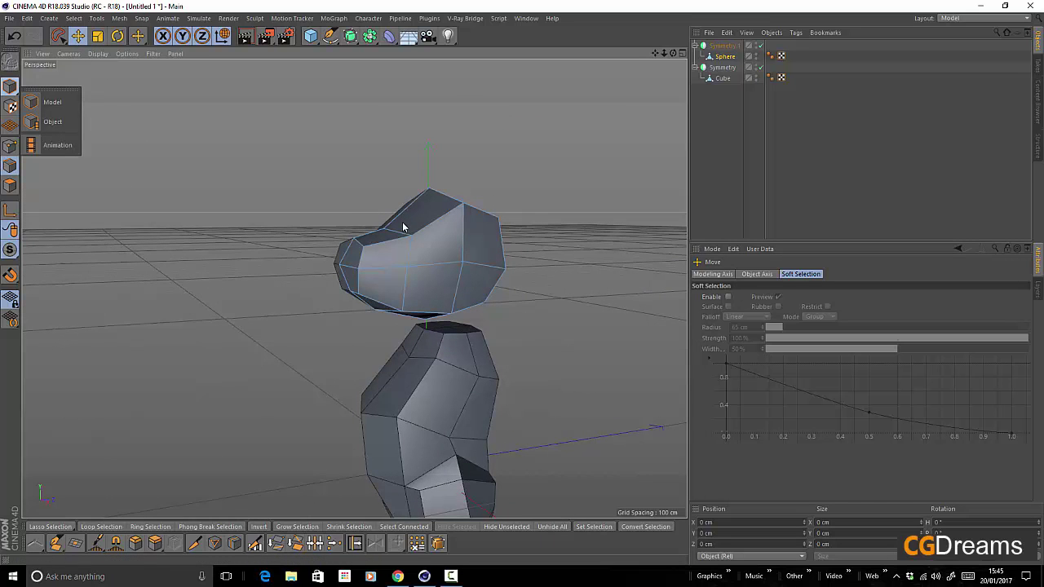
click(28, 101)
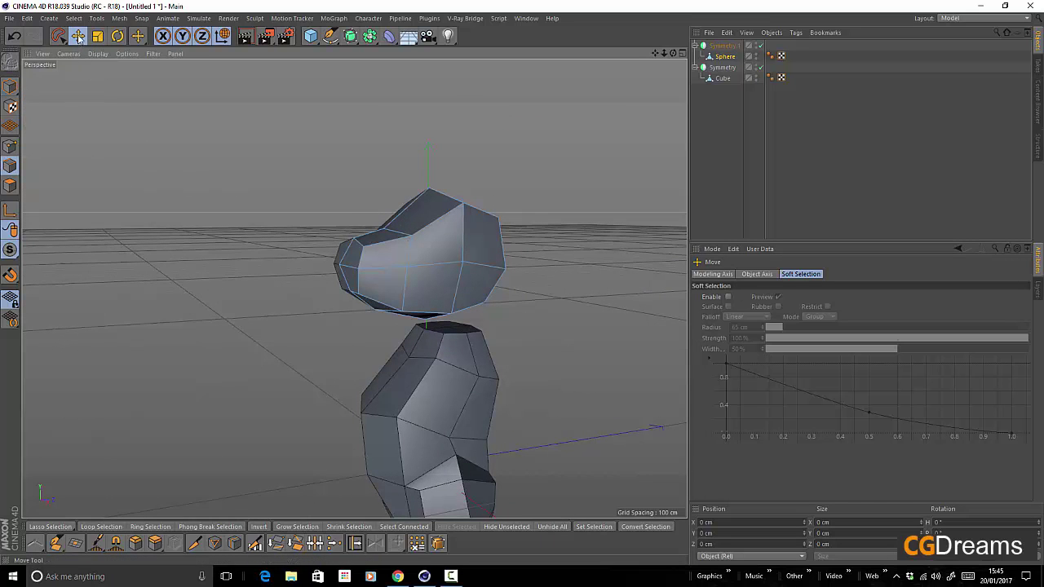
alt+drag(396, 210, 389, 239)
mouse_move(448, 256)
alt+right_down()
mouse_move(358, 250)
mouse_move(467, 256)
alt+right_up()
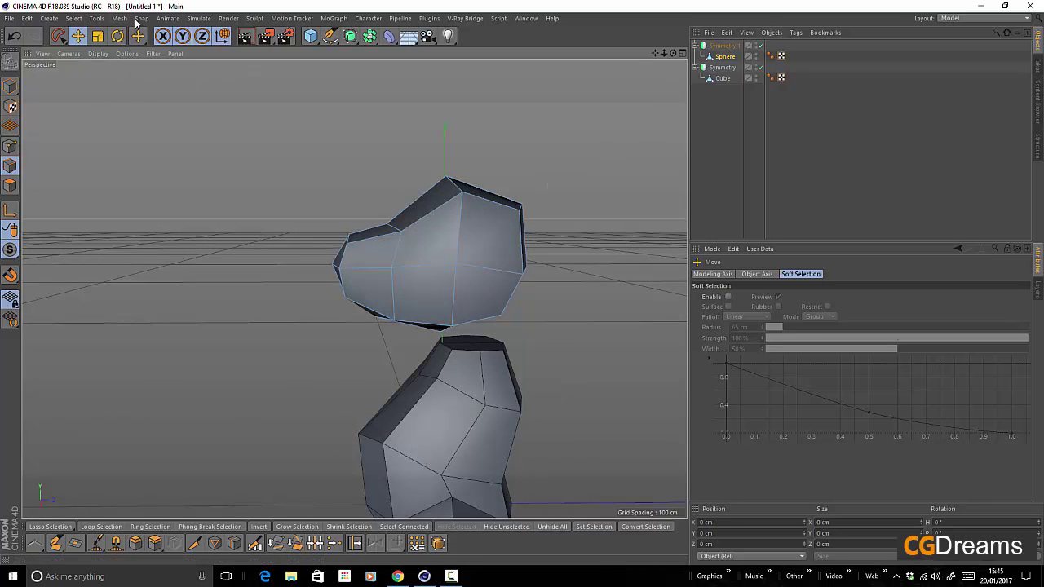
alt+right_drag(454, 233, 422, 256)
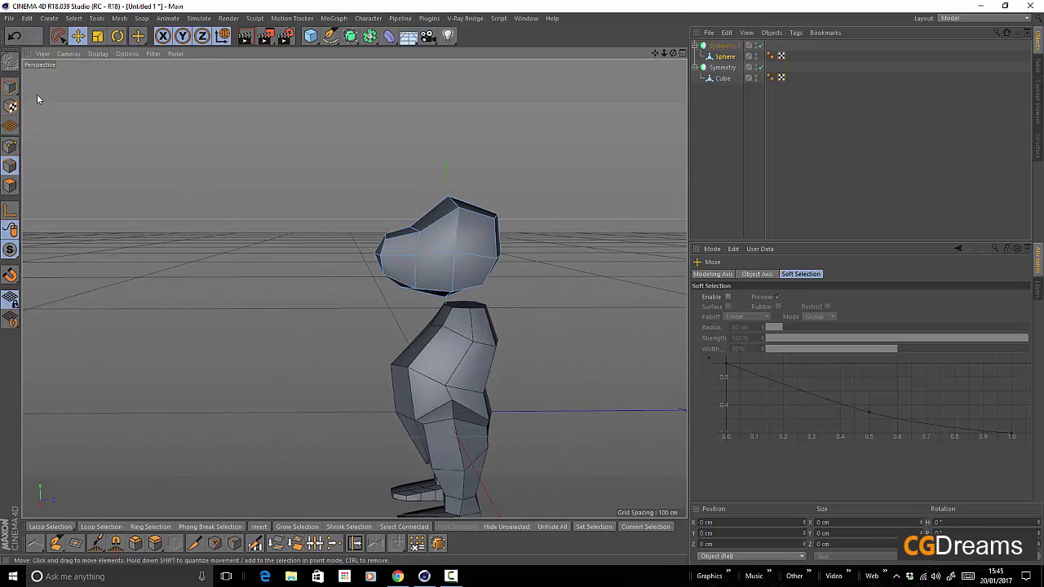
drag(12, 87, 21, 84)
click(49, 121)
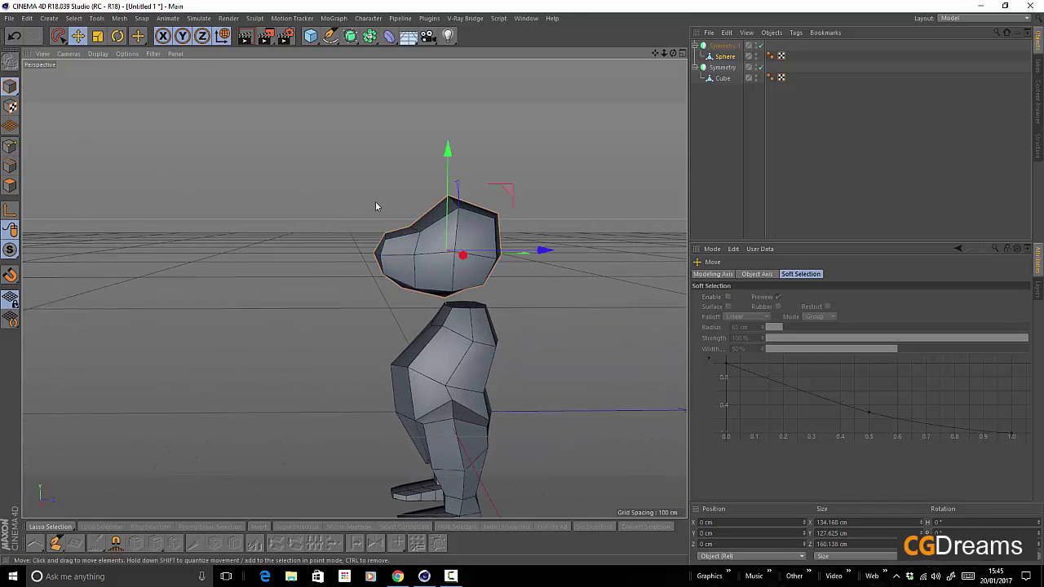
alt+drag(373, 204, 457, 130)
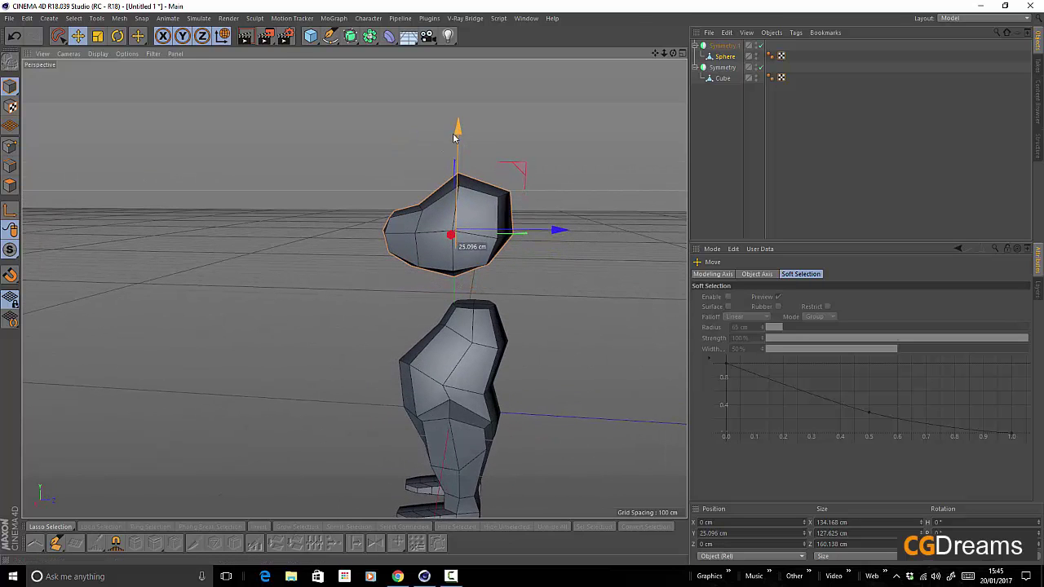
Select the two polygons on the underside of the Sphere head and extrude them downward as a neck stub.
alt+drag(464, 296, 488, 263)
alt+right_drag(469, 266, 528, 258)
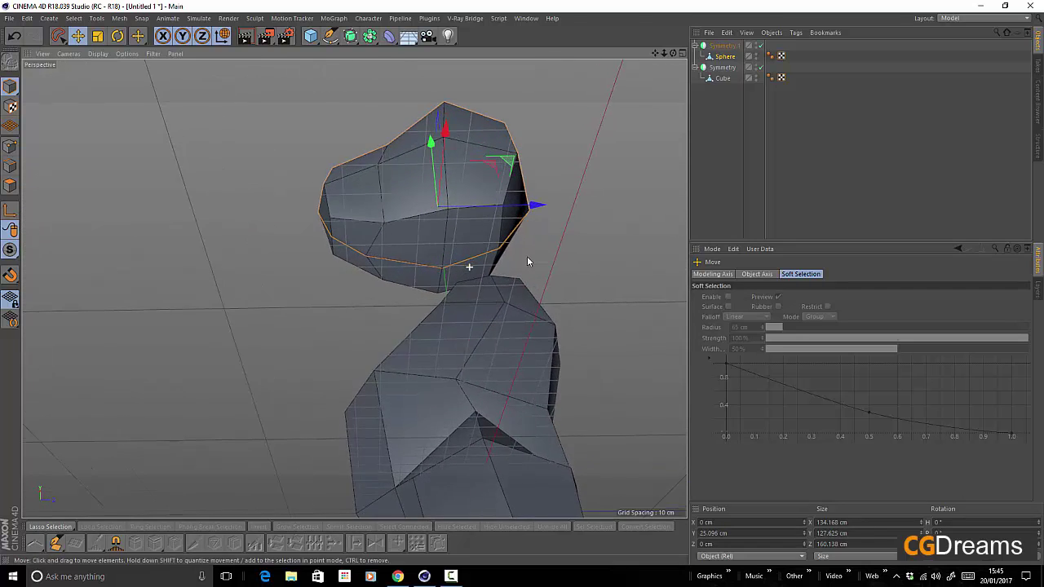
alt+drag(528, 262, 470, 285)
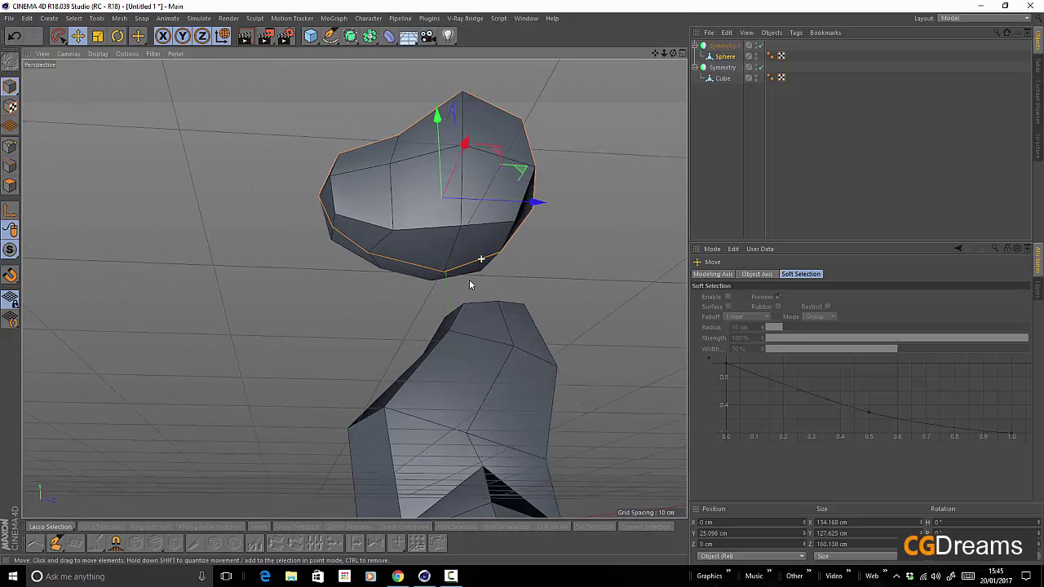
click(10, 186)
click(430, 251)
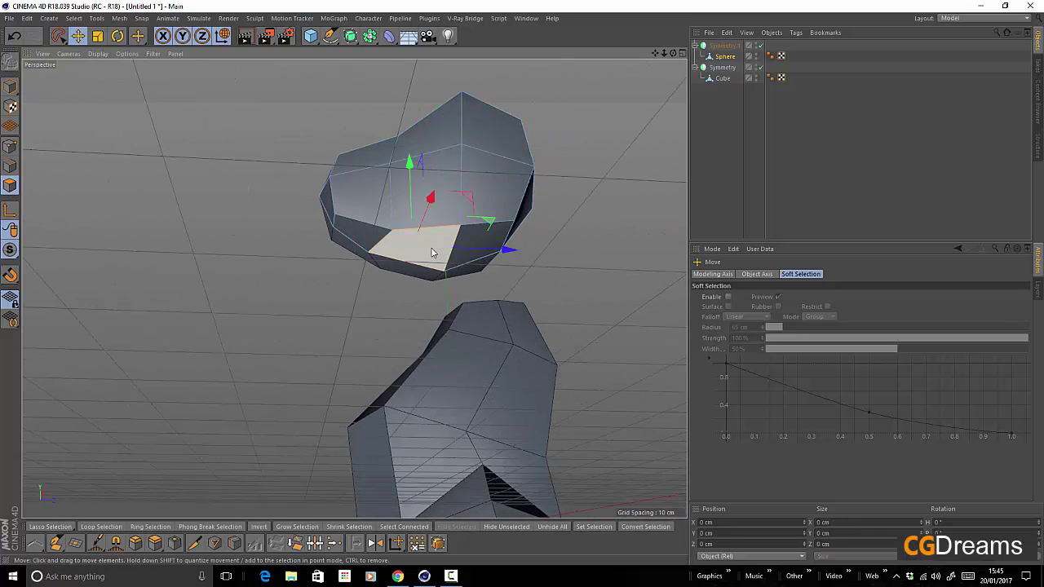
click(433, 253)
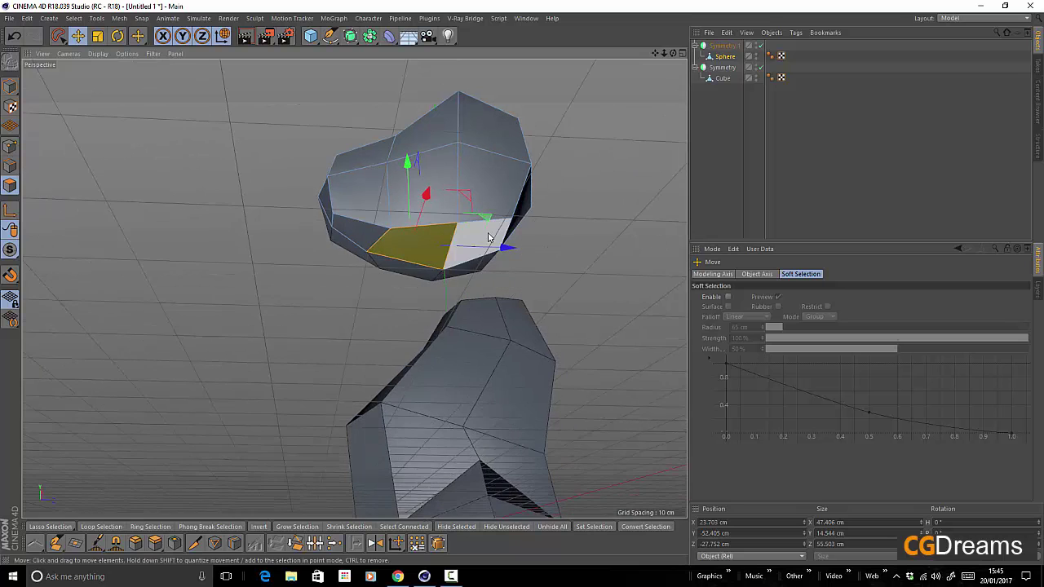
alt+drag(489, 238, 469, 204)
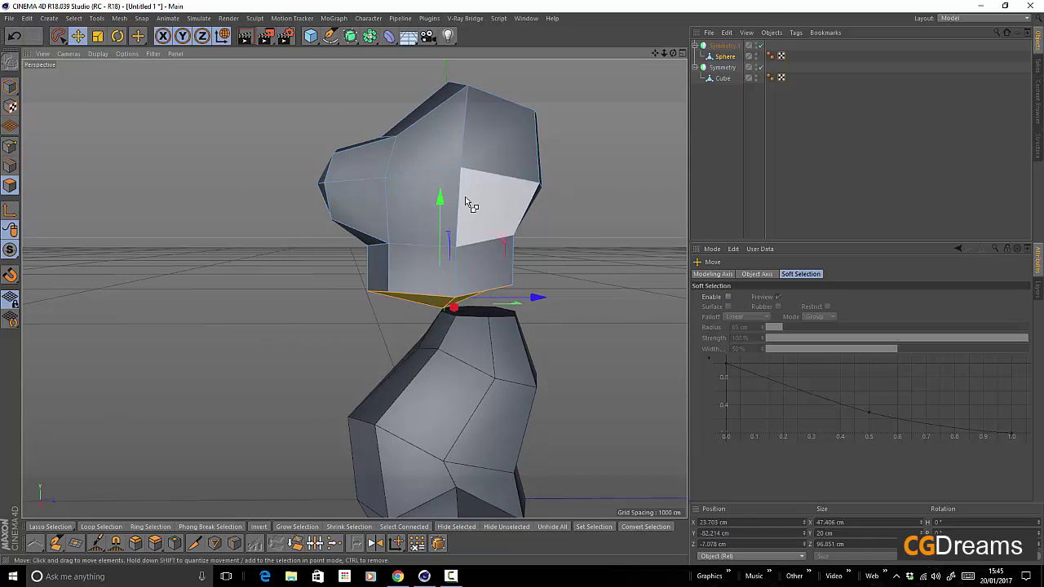
Scale the extruded neck faces inward to about 42 by 73 cm in X and Z and flatten them to about 1.3 cm in Y.
key(t)
drag(597, 266, 464, 312)
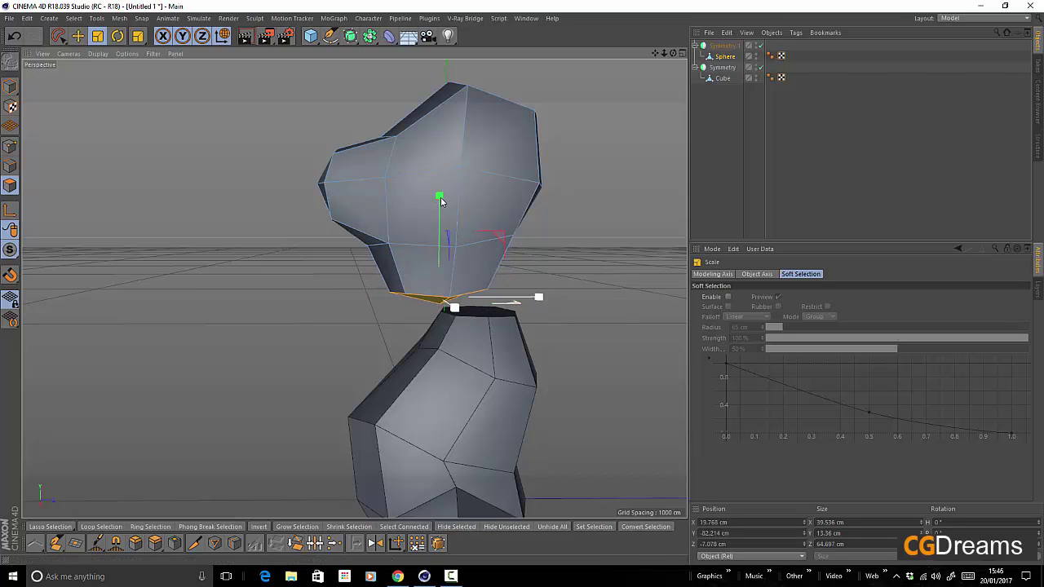
drag(440, 196, 443, 194)
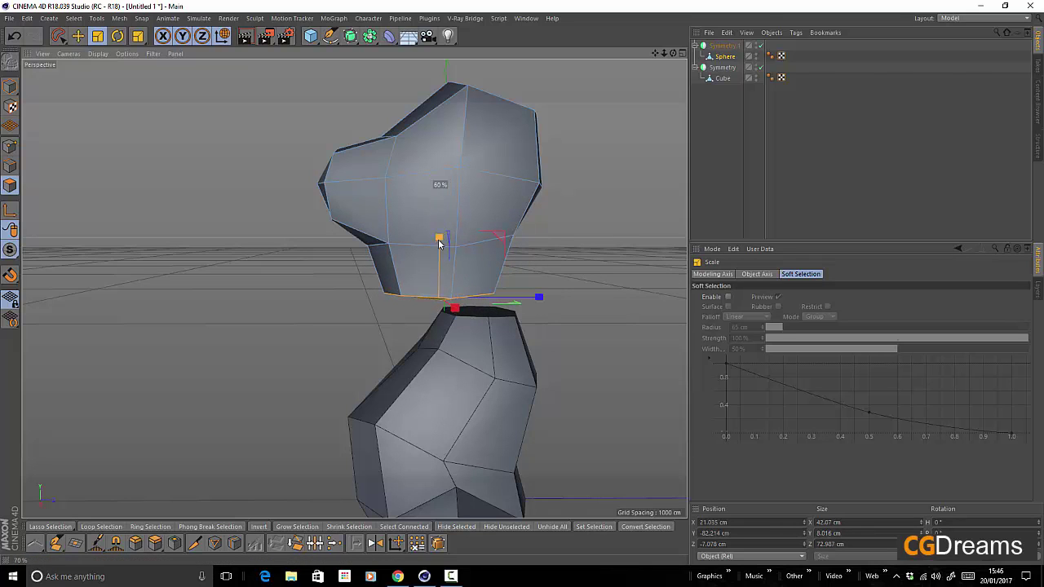
shift+drag(434, 292, 434, 294)
alt+drag(602, 279, 598, 280)
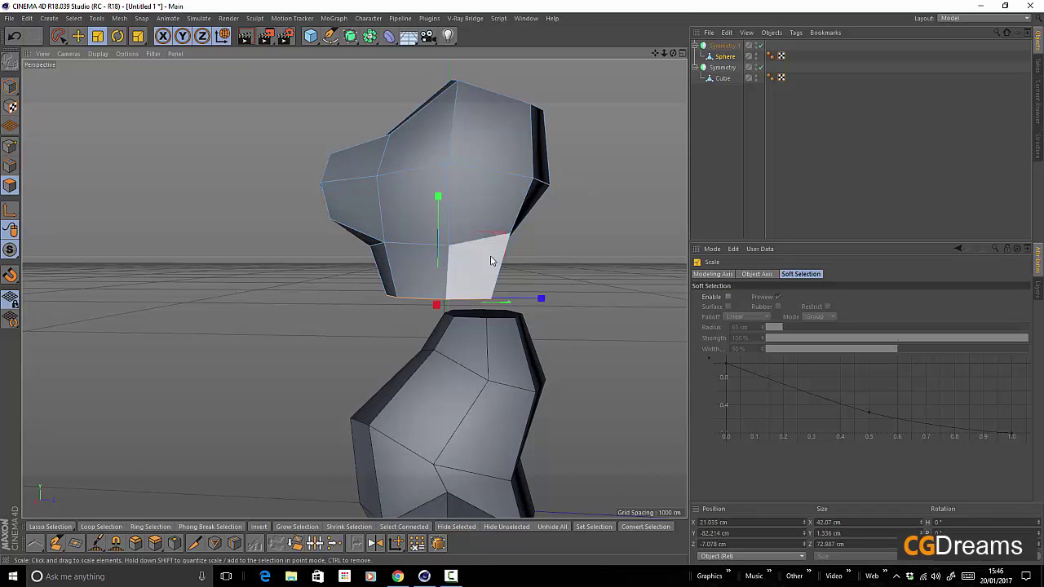
Move the neck stub's end faces up about 15 cm in Y and back about 7 cm in Z.
key(e)
drag(438, 204, 448, 183)
drag(539, 275, 553, 275)
Examine the underside of the neck stub and select its rear corner point.
alt+drag(493, 313, 462, 280)
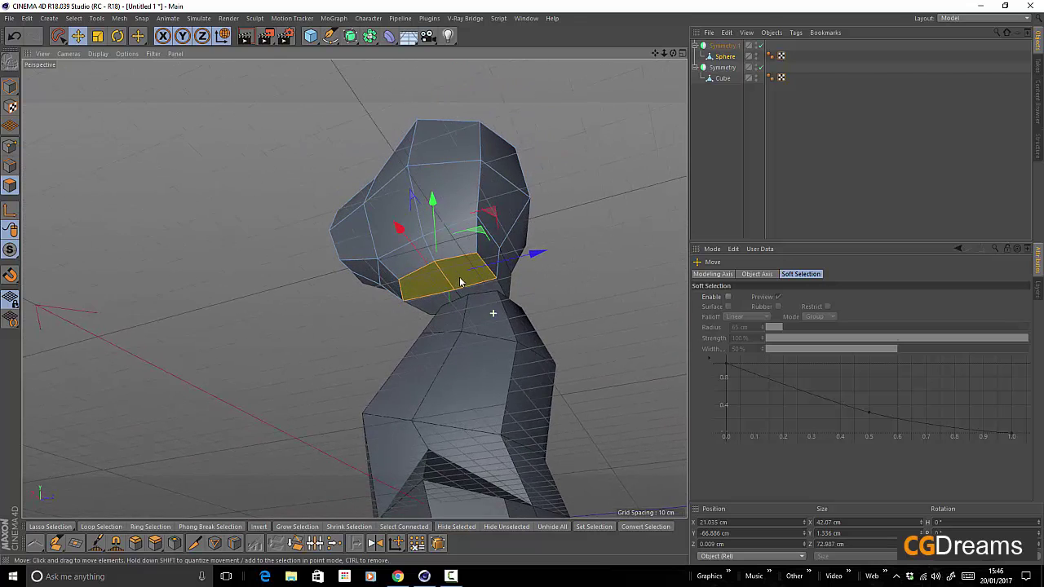
scroll(463, 279, up, 3)
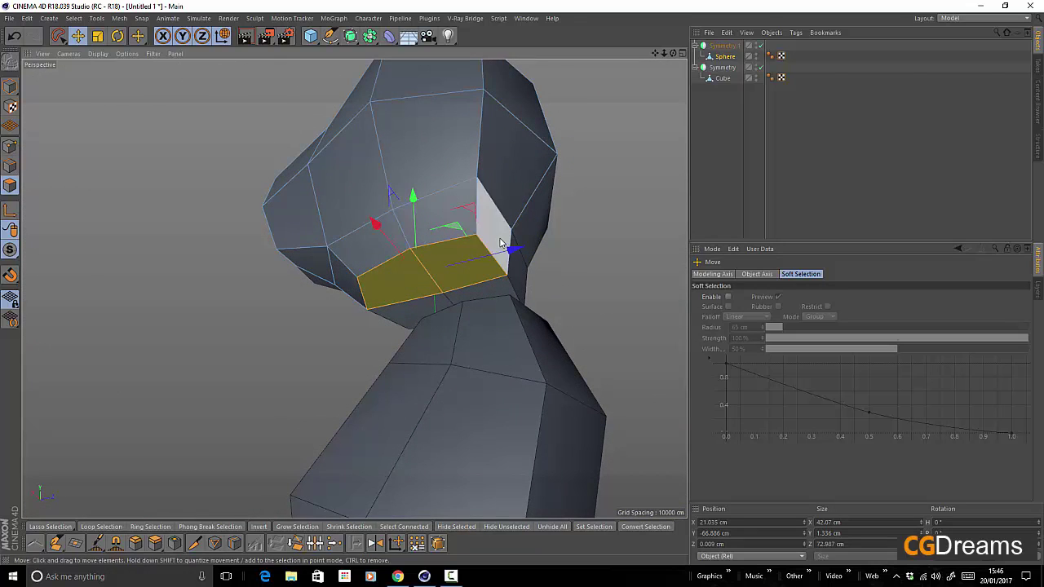
click(10, 147)
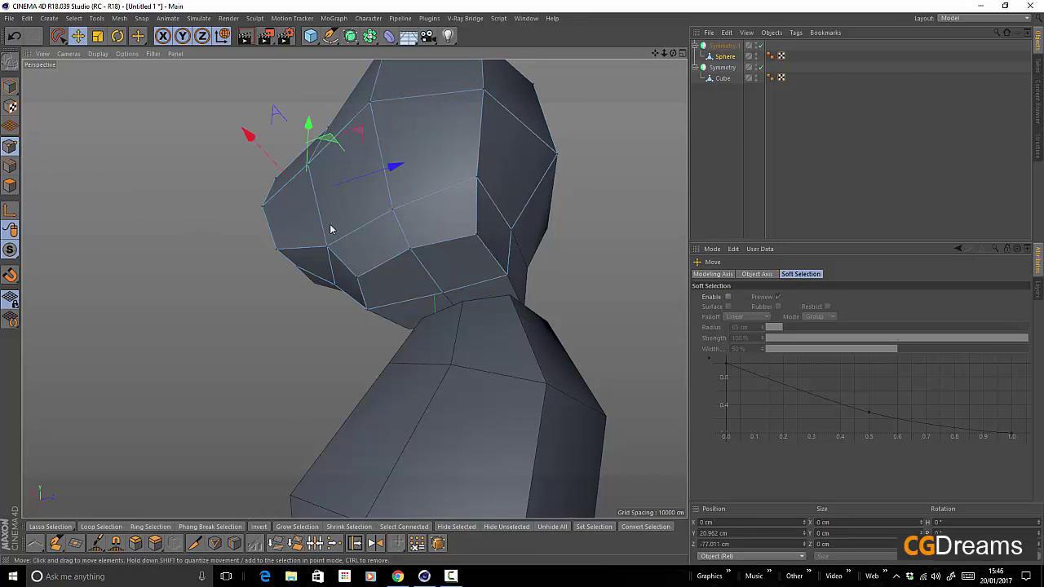
click(476, 235)
alt+drag(482, 276, 390, 335)
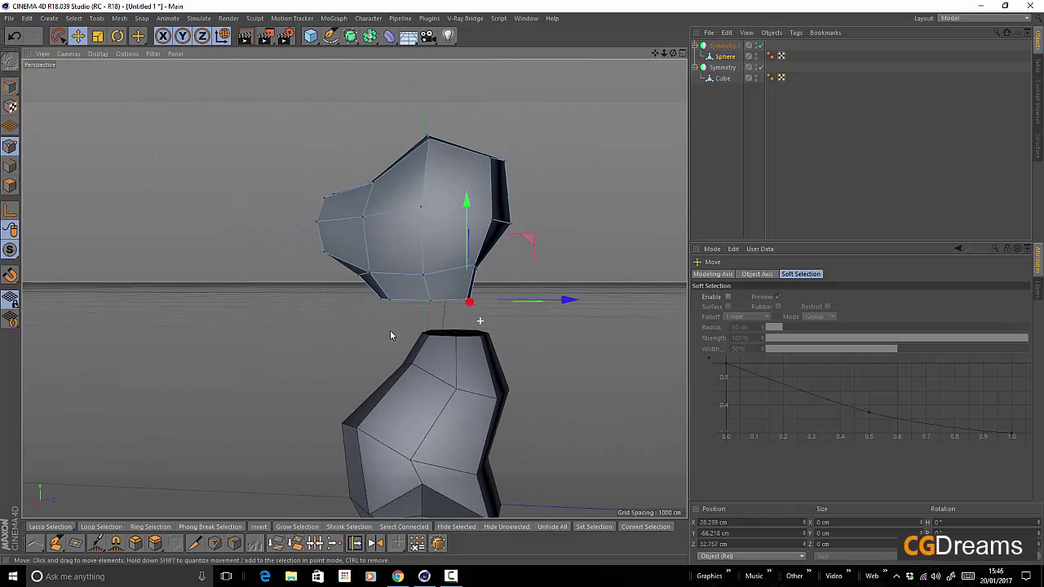
Switch to Model mode and move the whole head back about 18 cm along Z.
click(9, 86)
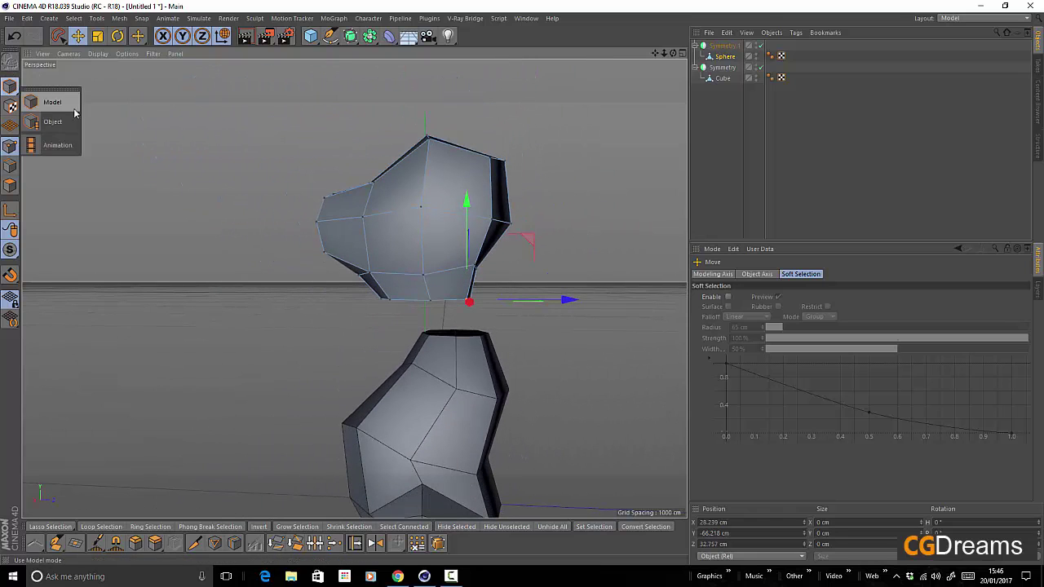
click(16, 90)
click(32, 102)
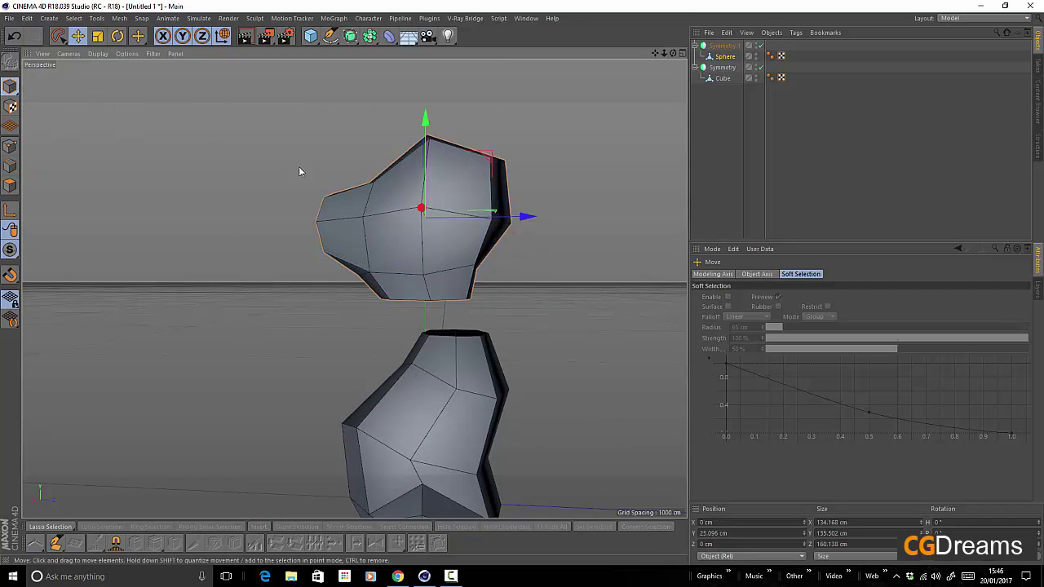
drag(527, 217, 545, 223)
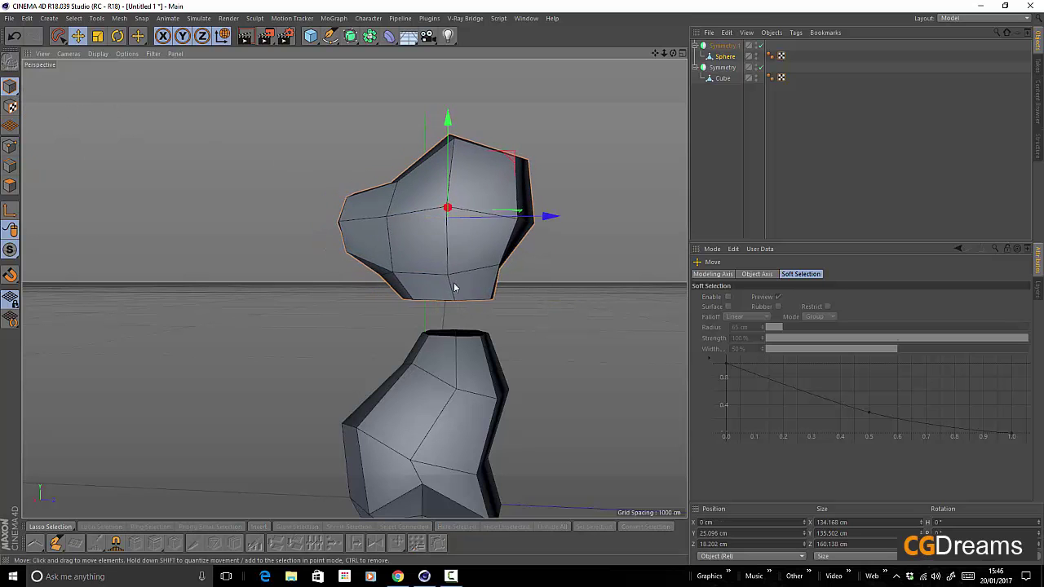
Try to place the Sphere under the body's Symmetry object and delete the emptied Symmetry.1.
alt+right_drag(458, 281, 346, 316)
alt+drag(354, 289, 534, 302)
alt+drag(571, 324, 410, 326)
alt+right_drag(449, 279, 530, 253)
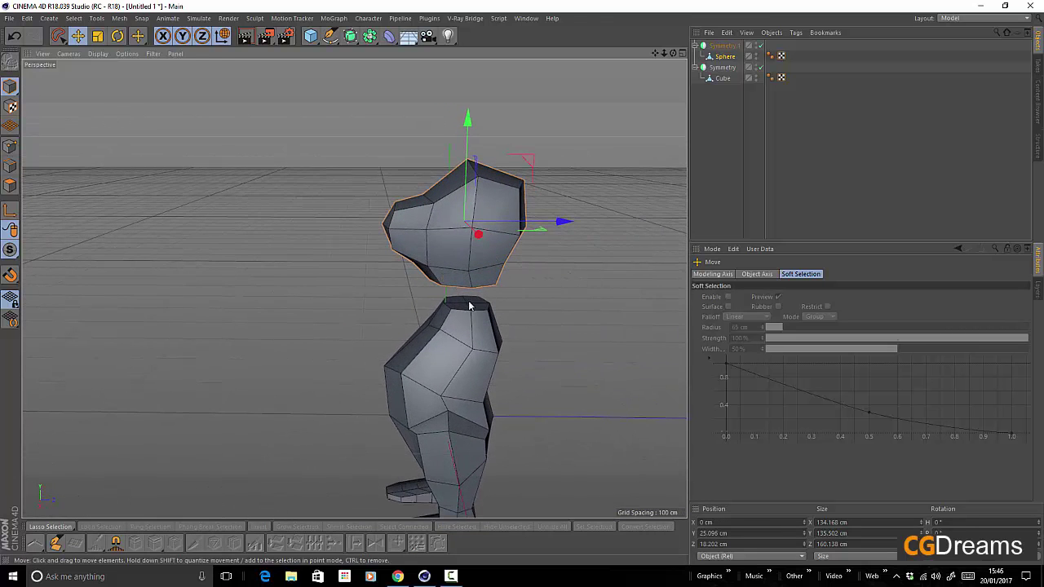
alt+right_drag(469, 306, 539, 305)
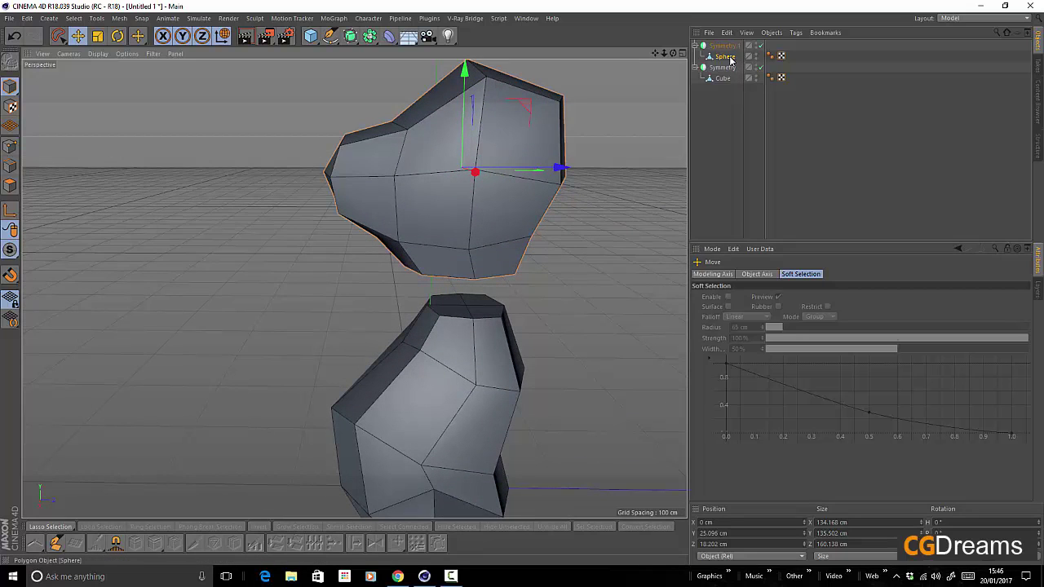
mouse_move(731, 59)
mouse_down()
mouse_move(742, 81)
mouse_move(729, 74)
mouse_up()
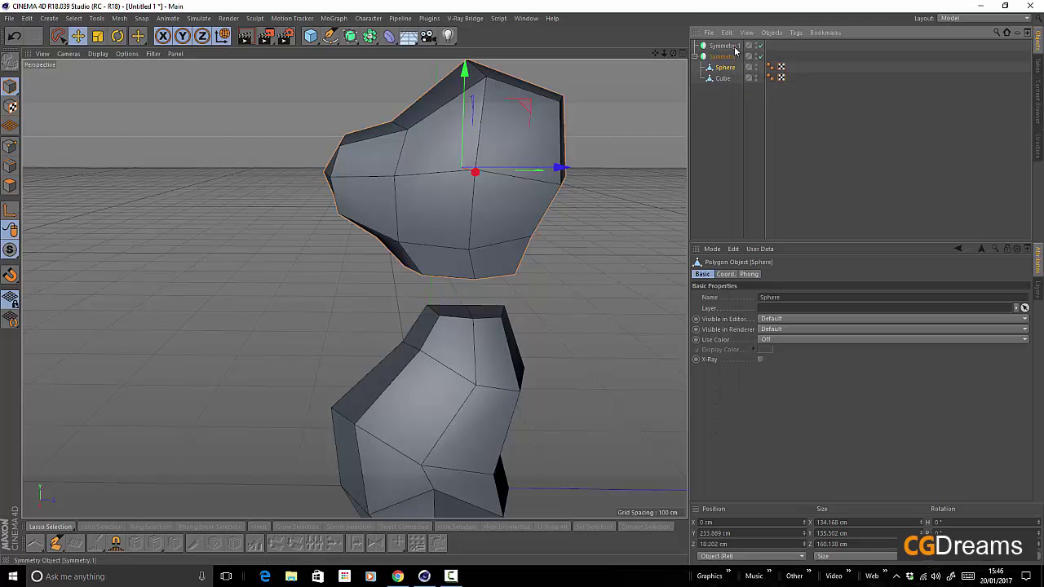
click(723, 46)
key(Delete)
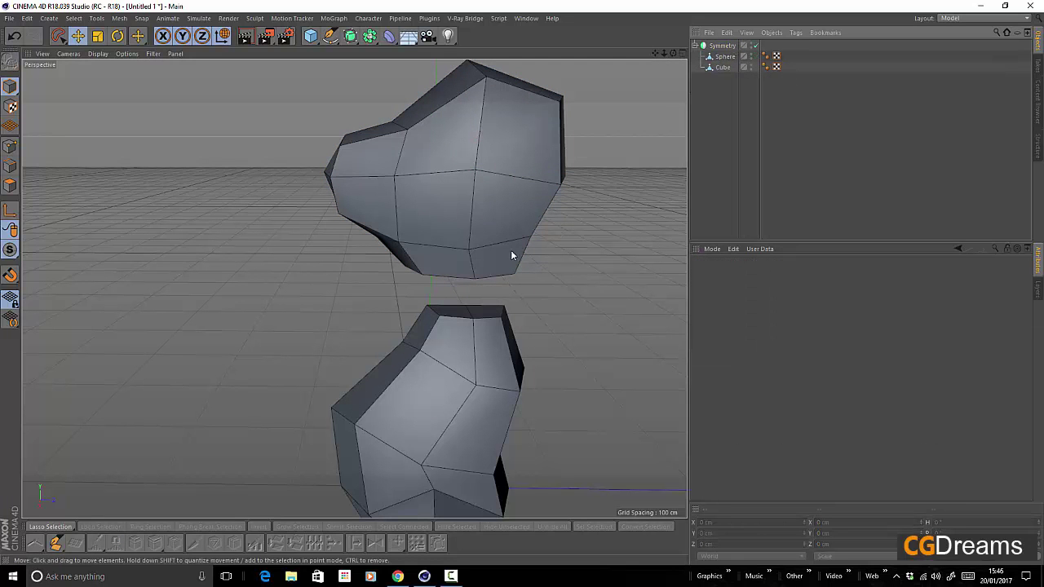
alt+drag(438, 276, 554, 287)
Undo the deletion of Symmetry.1 and the regrouping of the Sphere, and deselect everything.
key(ctrl+z)
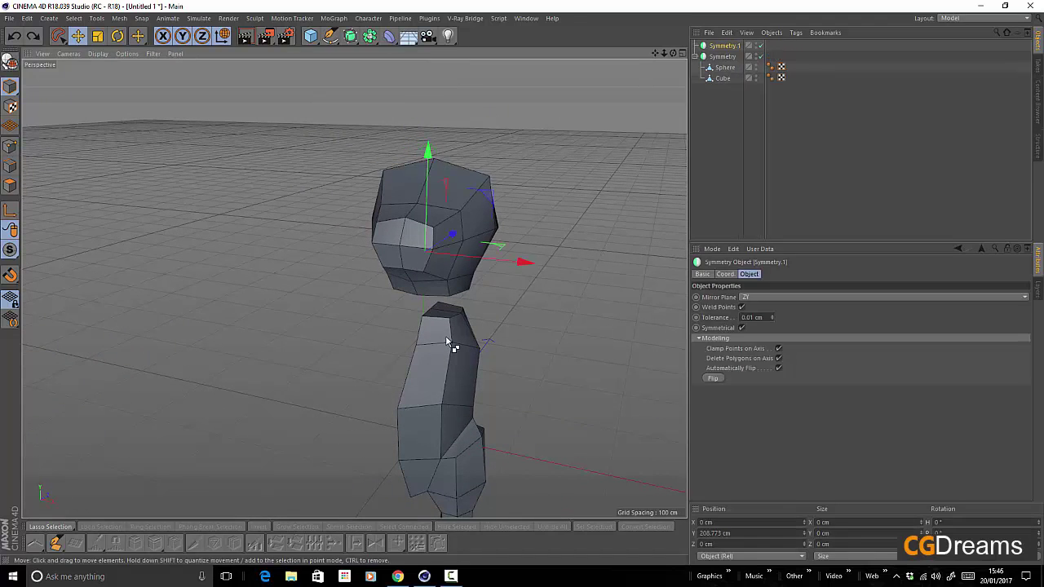
key(ctrl+z)
key(ctrl+z)
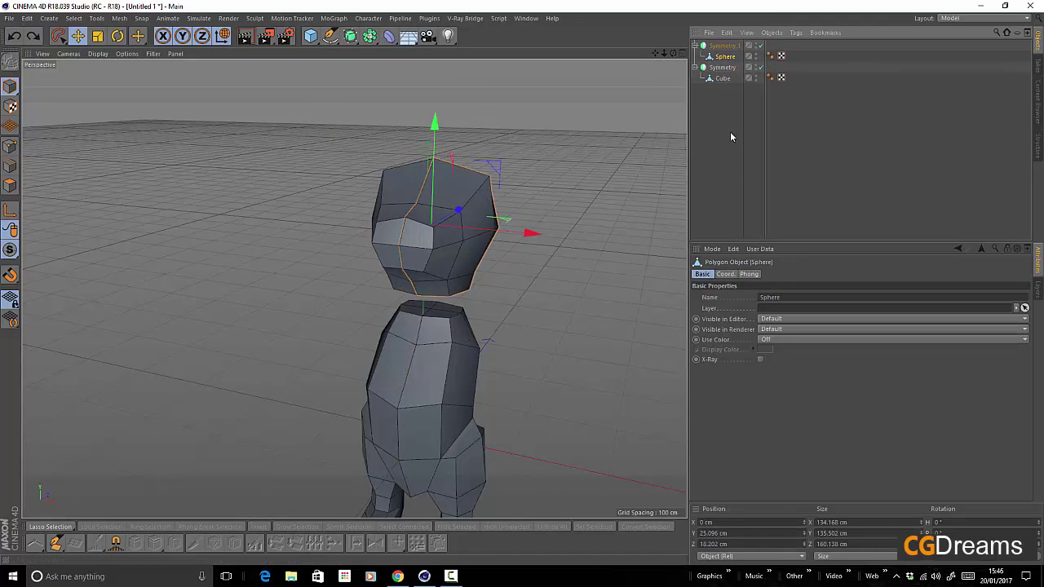
click(582, 218)
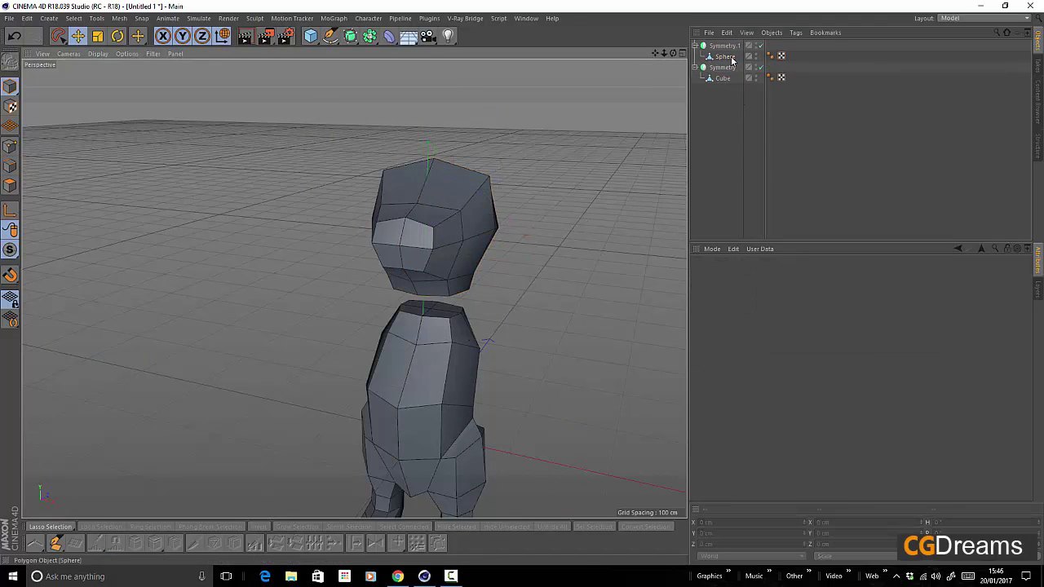
Select the Sphere and choose the four polygons on the side of its head in Polygon mode.
alt+drag(504, 285, 411, 319)
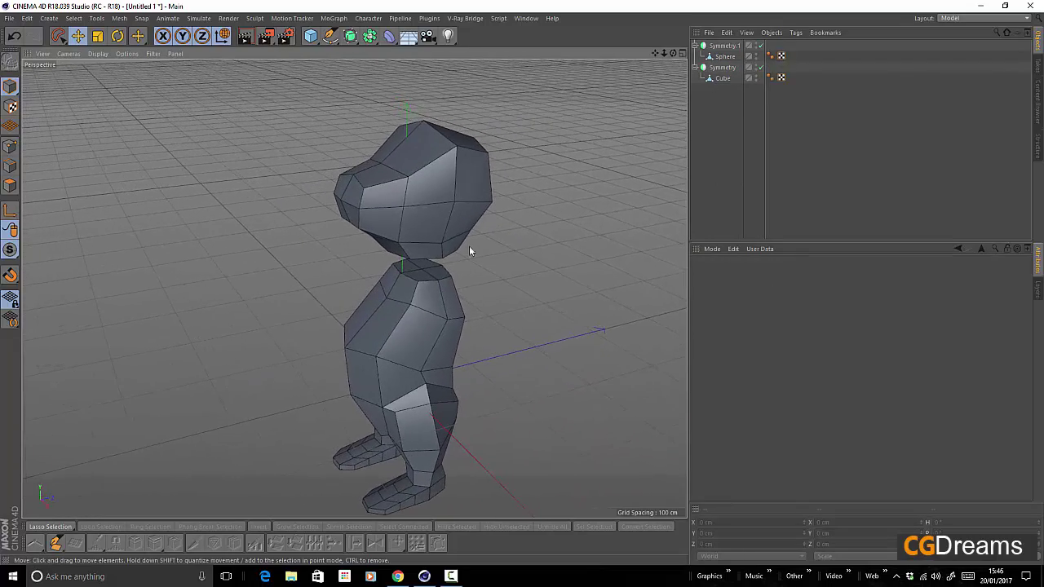
alt+drag(469, 247, 724, 74)
click(733, 56)
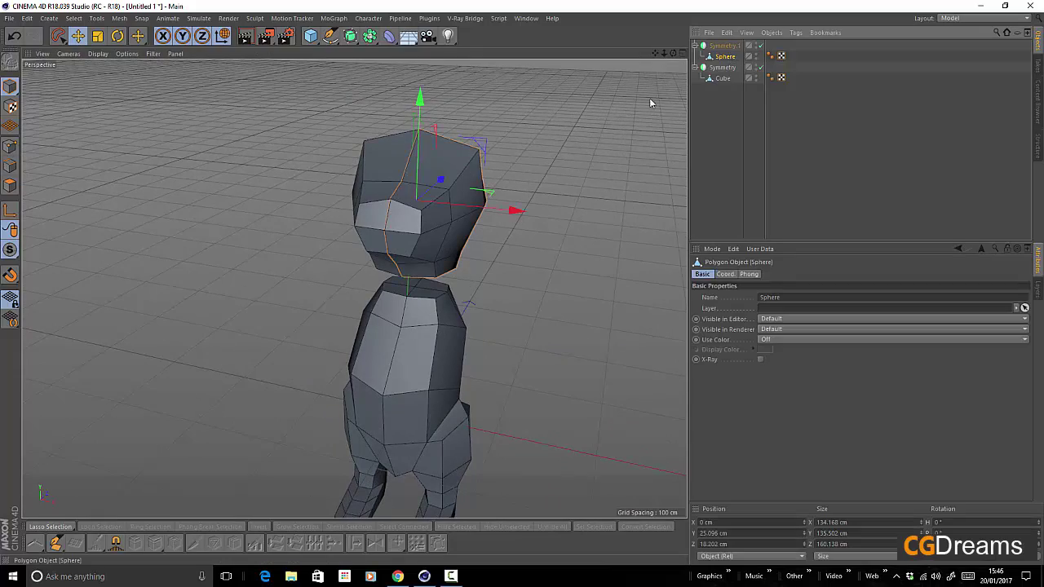
alt+right_drag(491, 181, 531, 180)
alt+drag(531, 180, 457, 199)
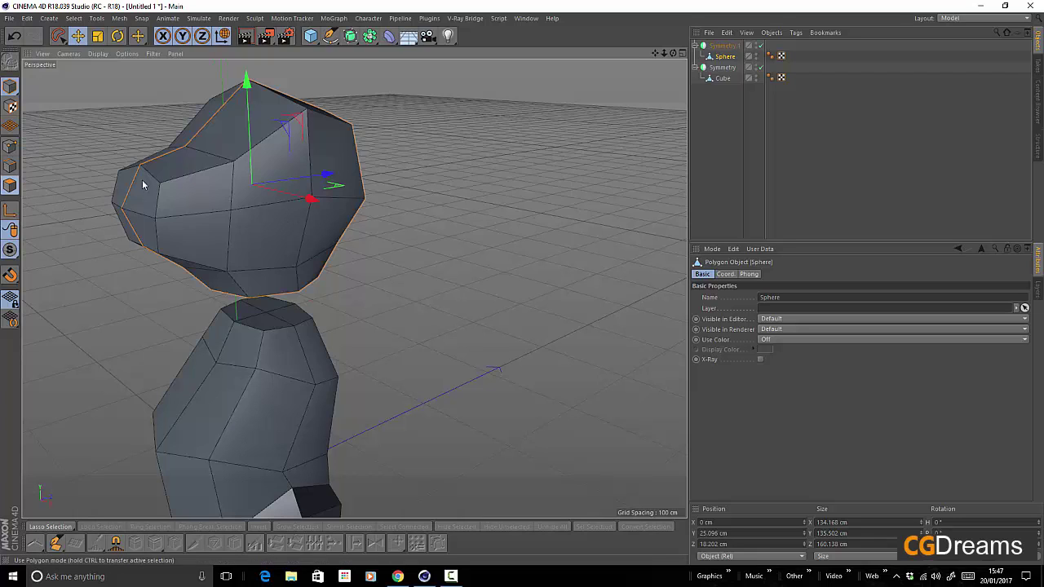
click(321, 157)
shift+click(289, 191)
shift+drag(303, 234, 312, 232)
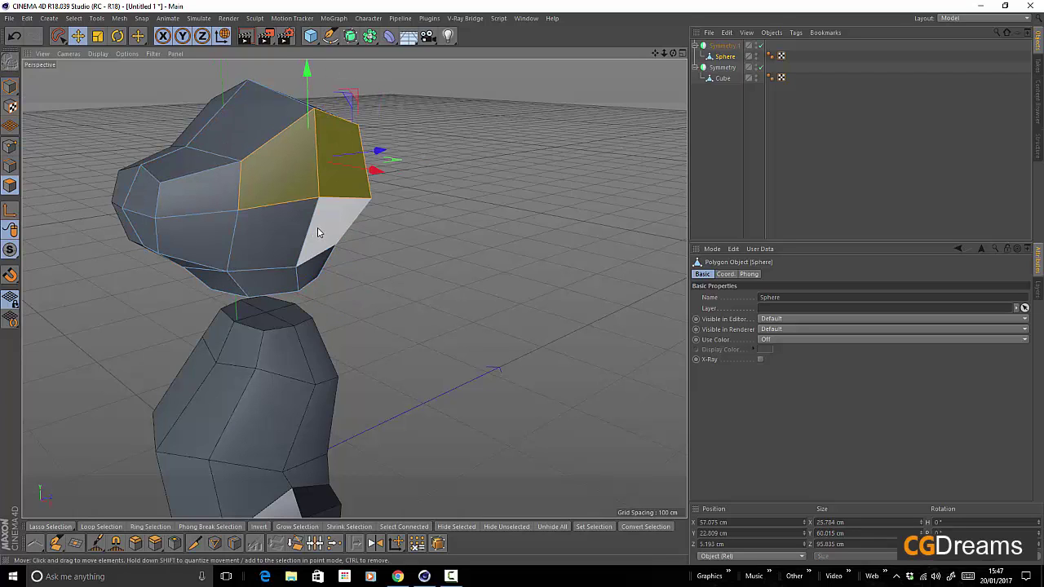
shift+click(290, 232)
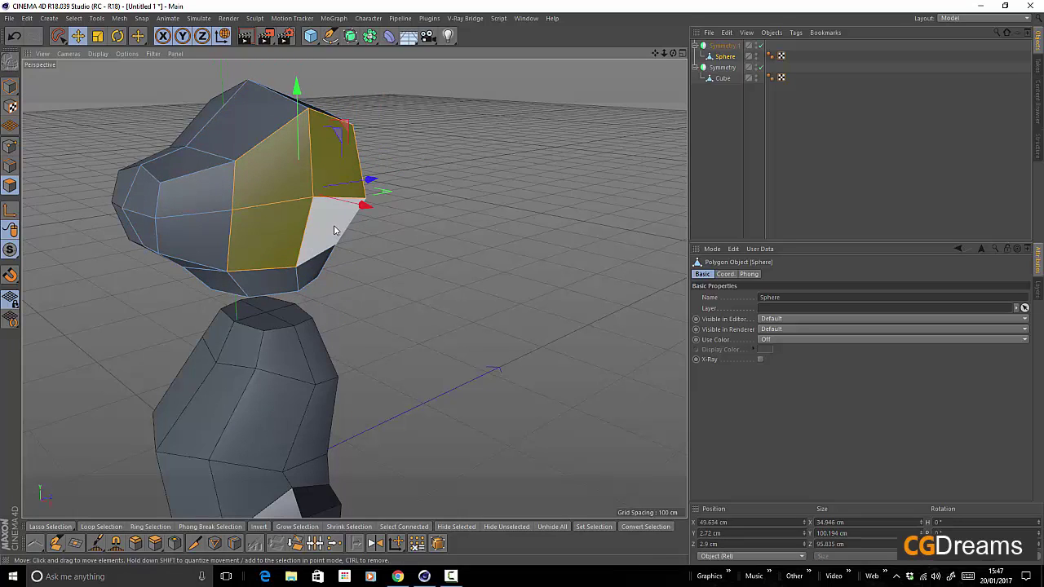
alt+drag(309, 248, 373, 250)
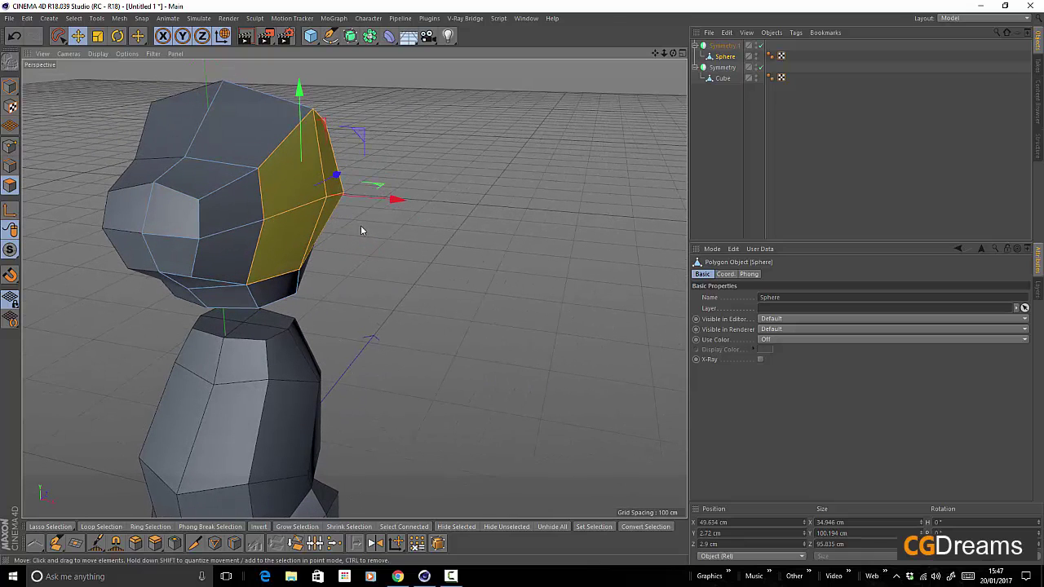
Inset the four side polygons with Extrude Inner, using an offset of about 18.7 cm.
right_click(294, 196)
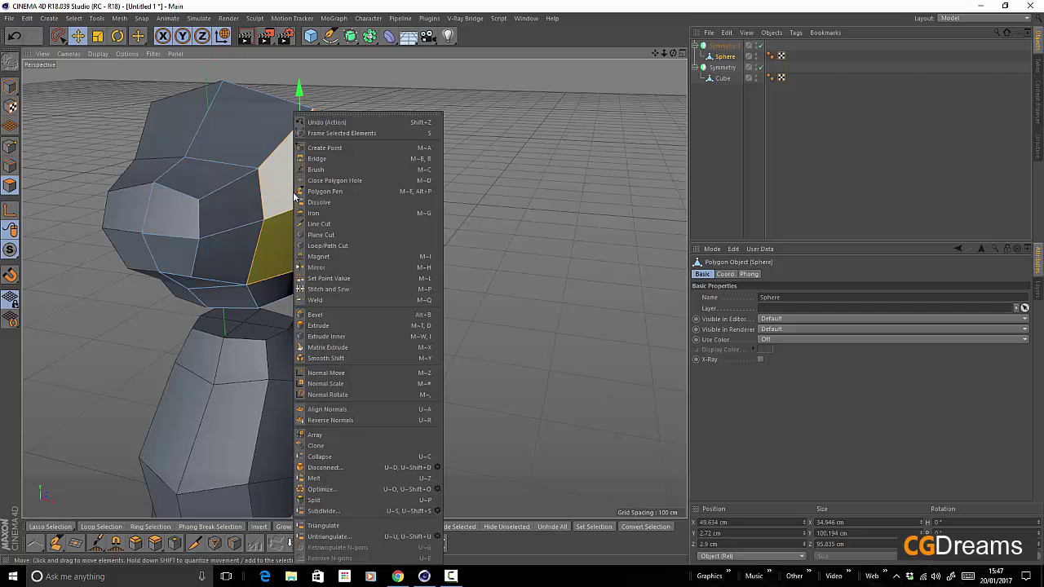
click(363, 336)
drag(363, 334, 416, 334)
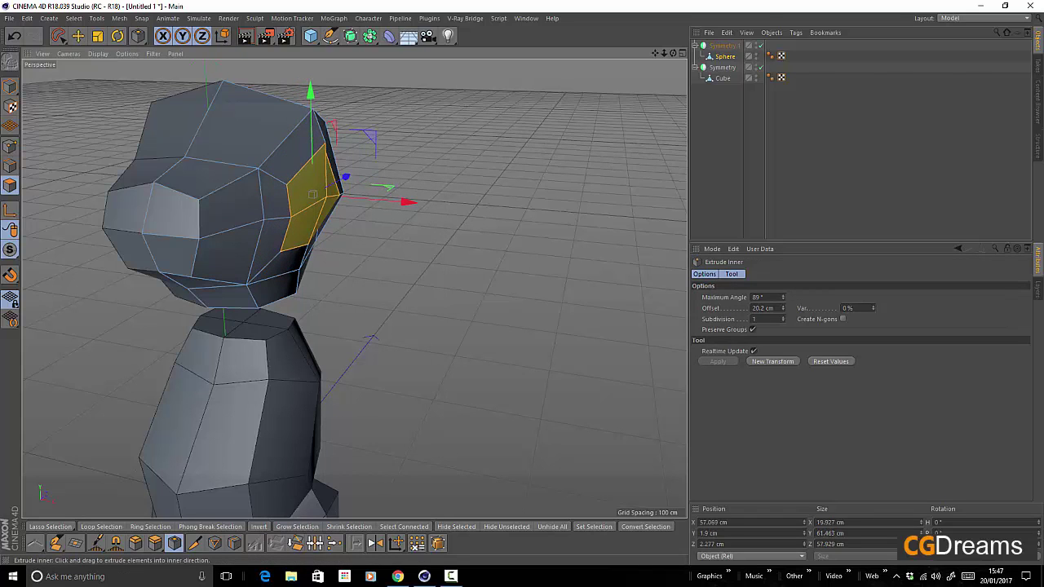
alt+drag(424, 277, 396, 232)
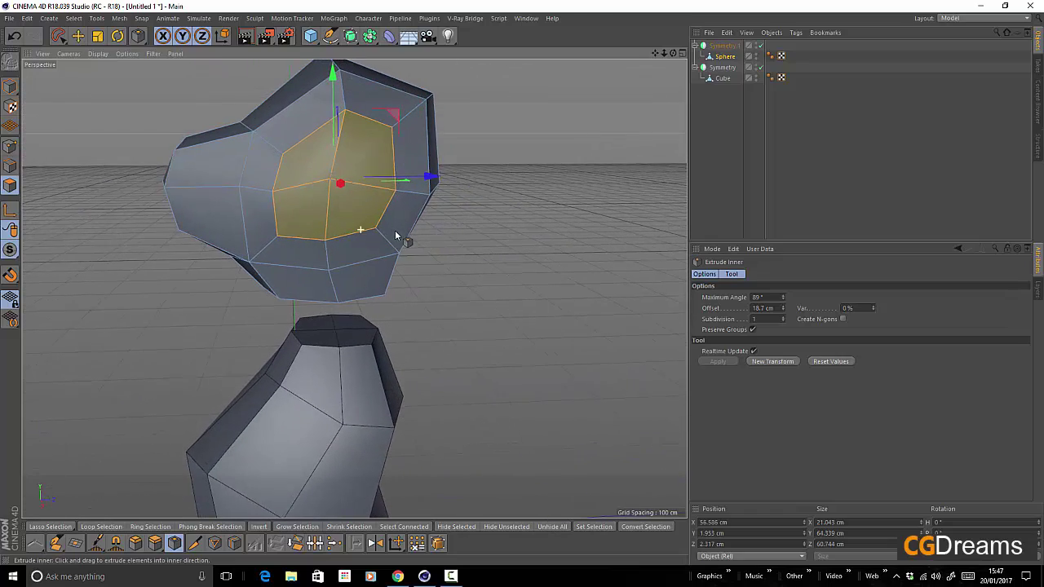
Deselect the polygons and smear the points around the head's inset side polygons with the Brush, using a 13.754 cm radius and 96% strength.
key(8)
click(132, 339)
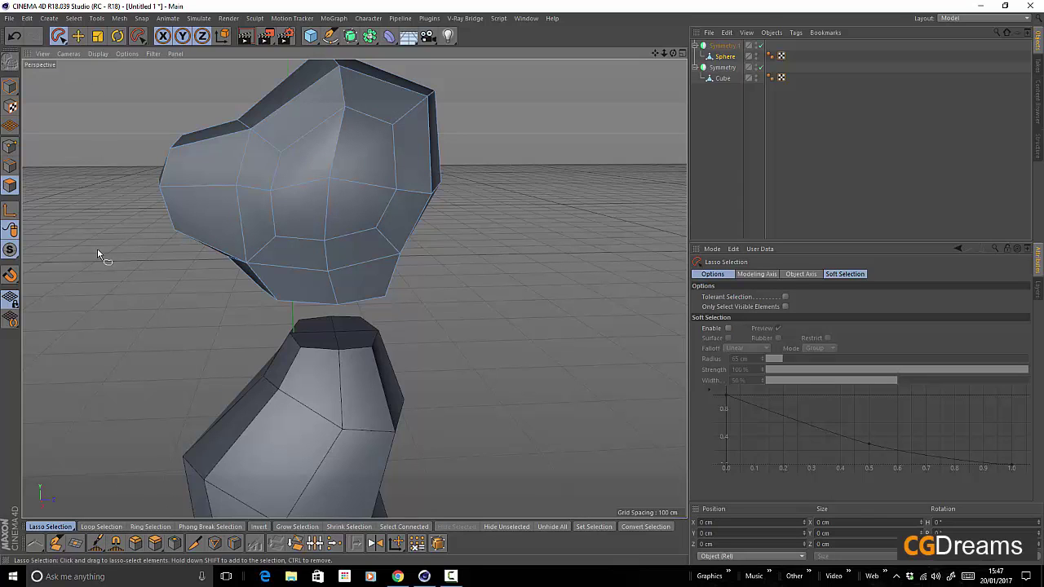
click(102, 543)
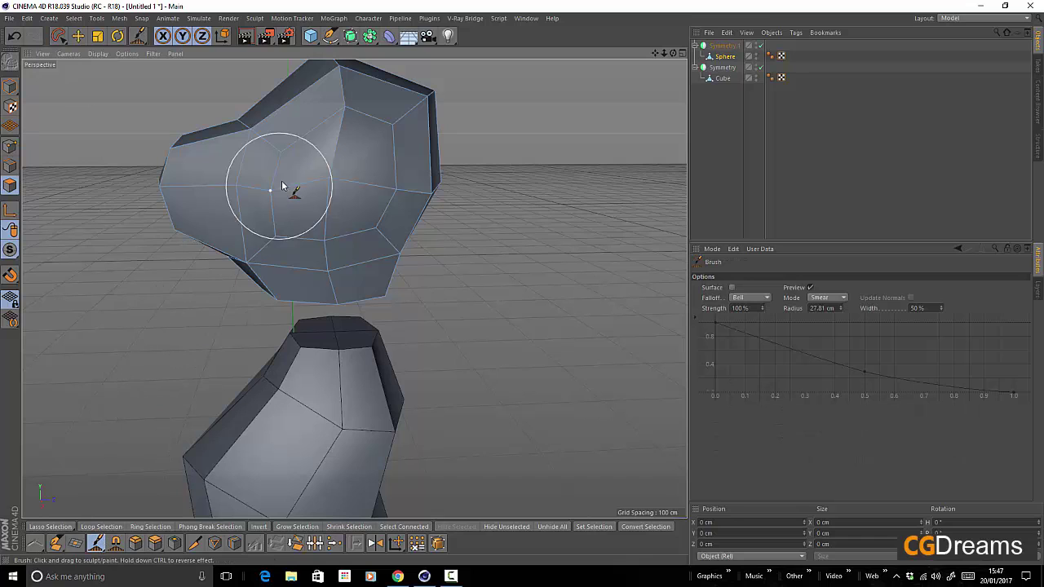
mouse_move(287, 153)
middle_down()
mouse_move(272, 154)
mouse_move(270, 174)
mouse_move(289, 160)
mouse_move(261, 156)
middle_up()
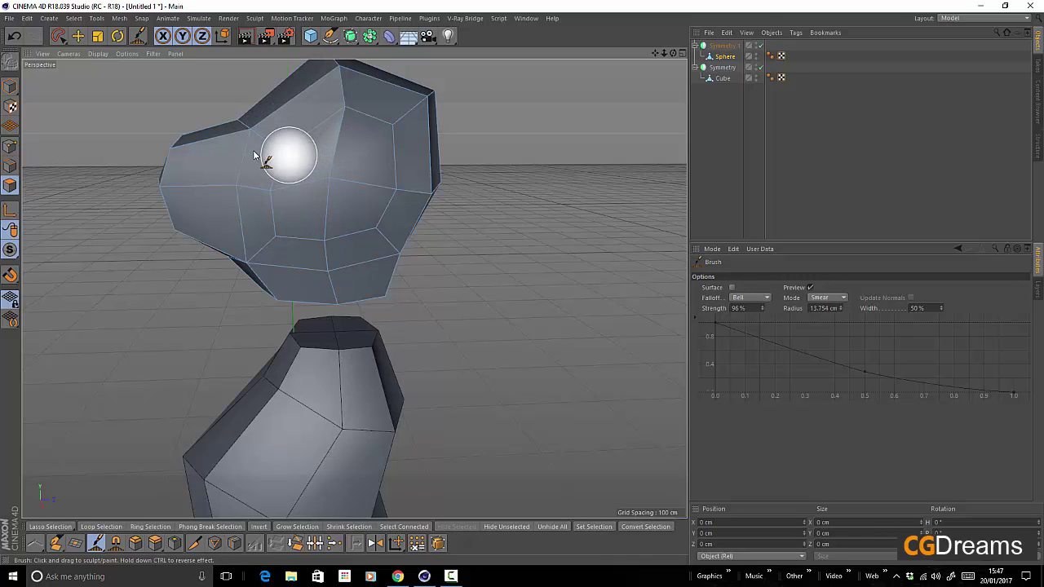
mouse_move(343, 120)
mouse_down()
mouse_move(356, 131)
mouse_move(330, 163)
mouse_move(337, 168)
mouse_move(347, 128)
mouse_up()
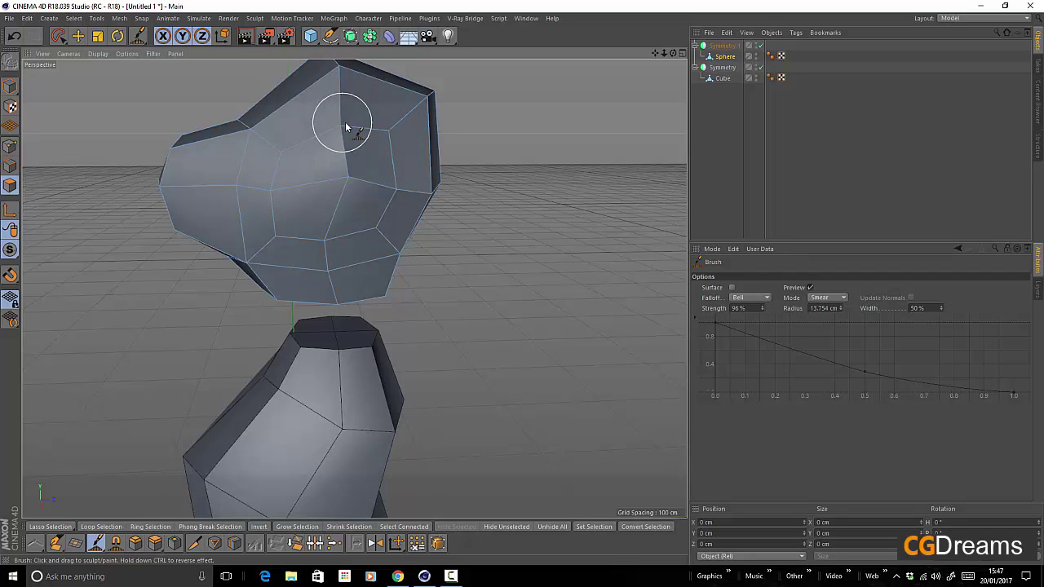
mouse_move(296, 158)
mouse_down()
mouse_move(279, 179)
mouse_move(303, 195)
mouse_up()
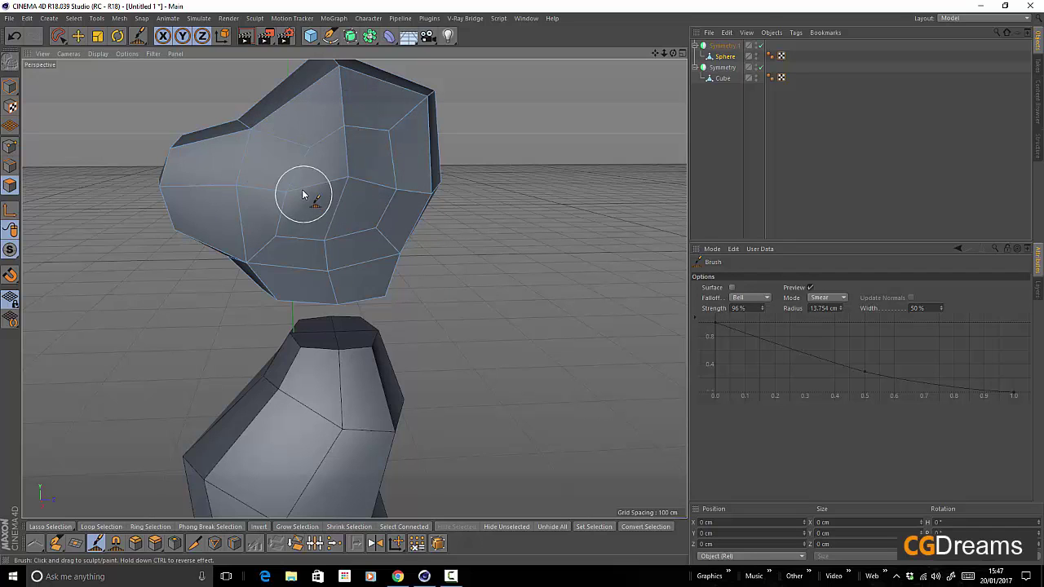
mouse_move(298, 152)
mouse_down()
mouse_move(345, 182)
mouse_move(338, 203)
mouse_up()
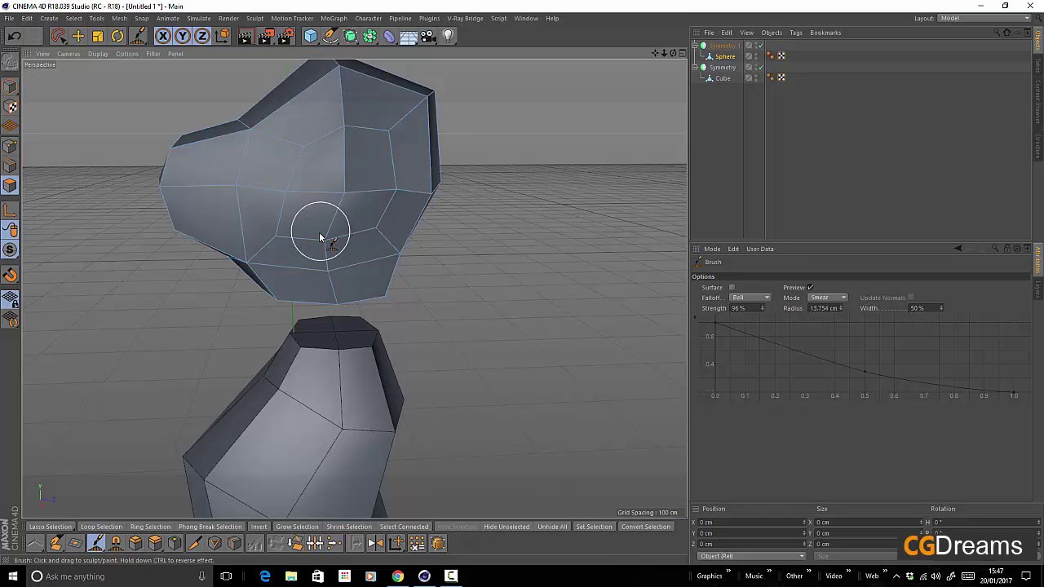
drag(319, 237, 336, 240)
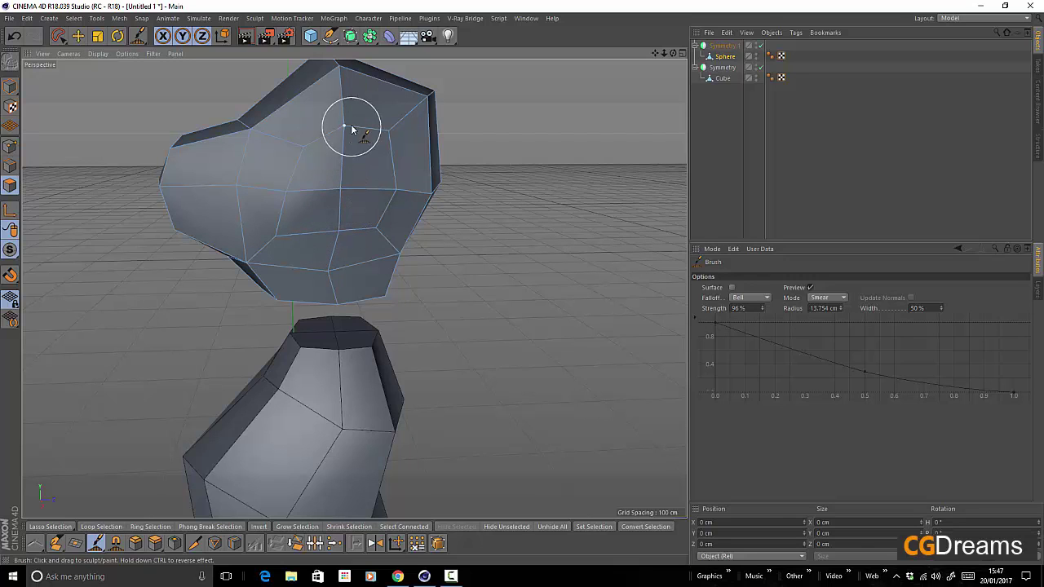
drag(352, 129, 352, 141)
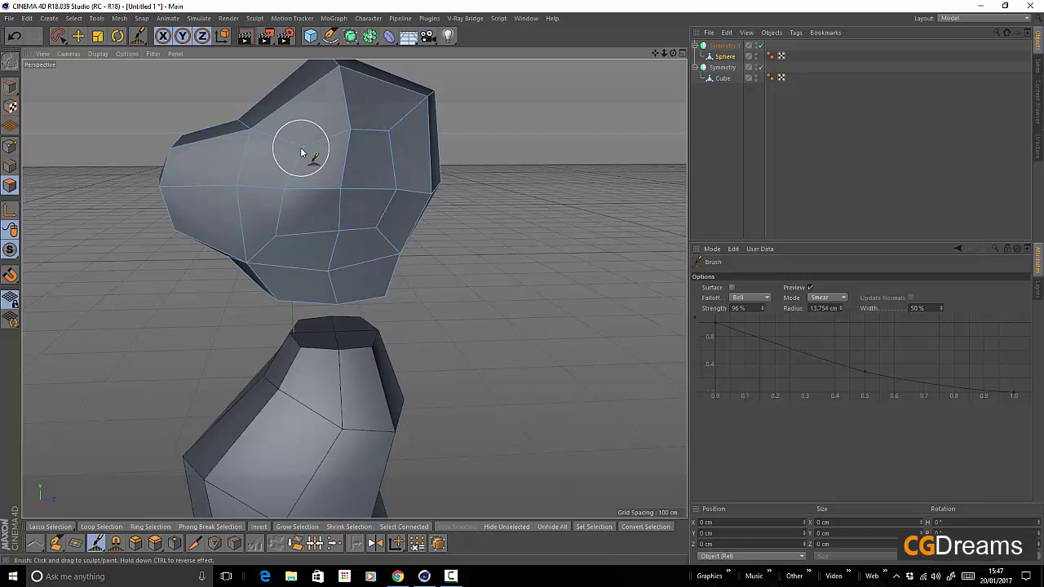
drag(338, 211, 341, 241)
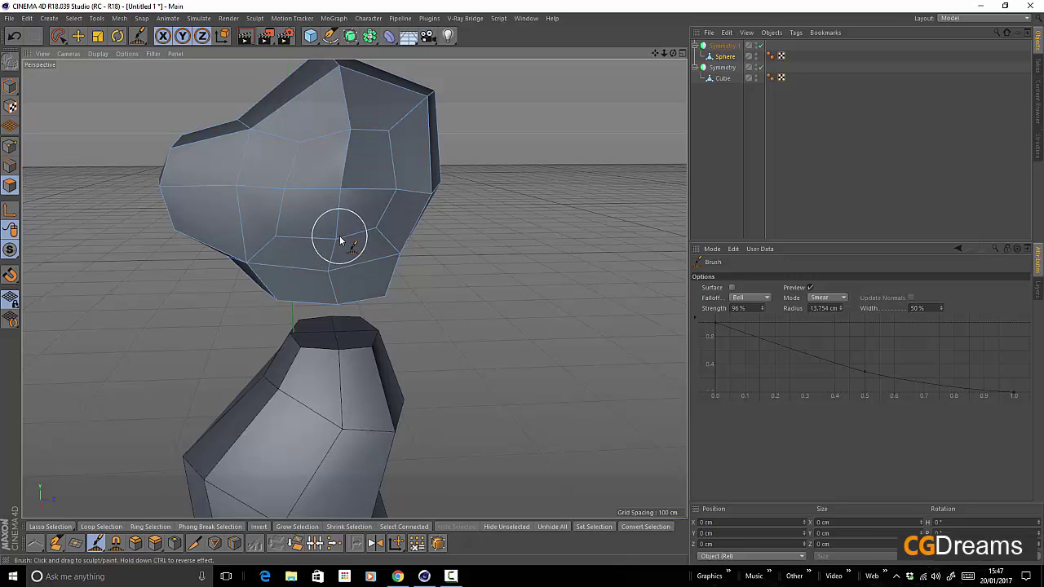
drag(329, 284, 332, 289)
drag(276, 241, 295, 232)
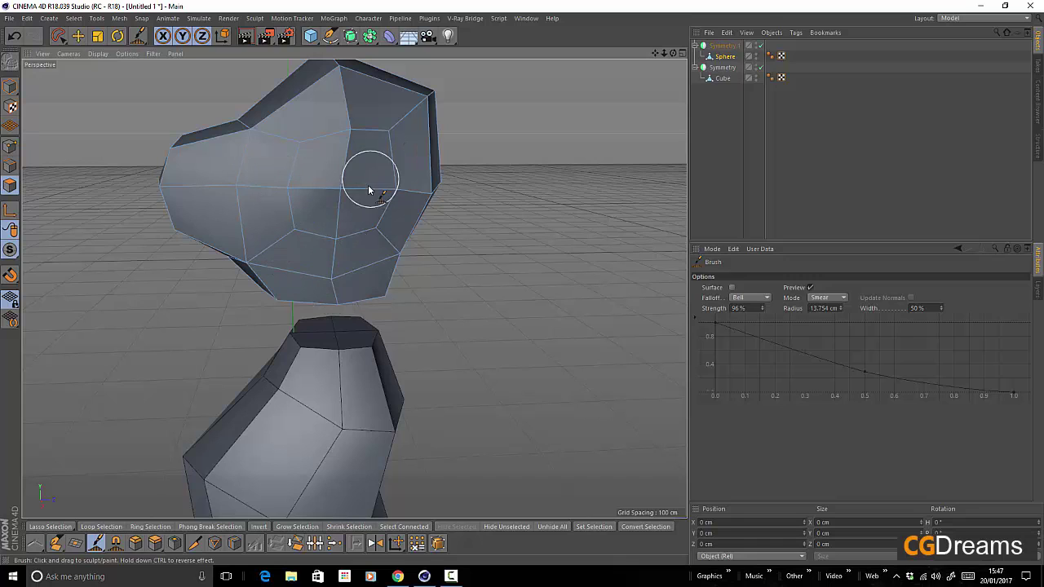
mouse_move(357, 198)
alt+mouse_down()
mouse_move(455, 219)
mouse_move(419, 224)
mouse_move(399, 204)
alt+mouse_up()
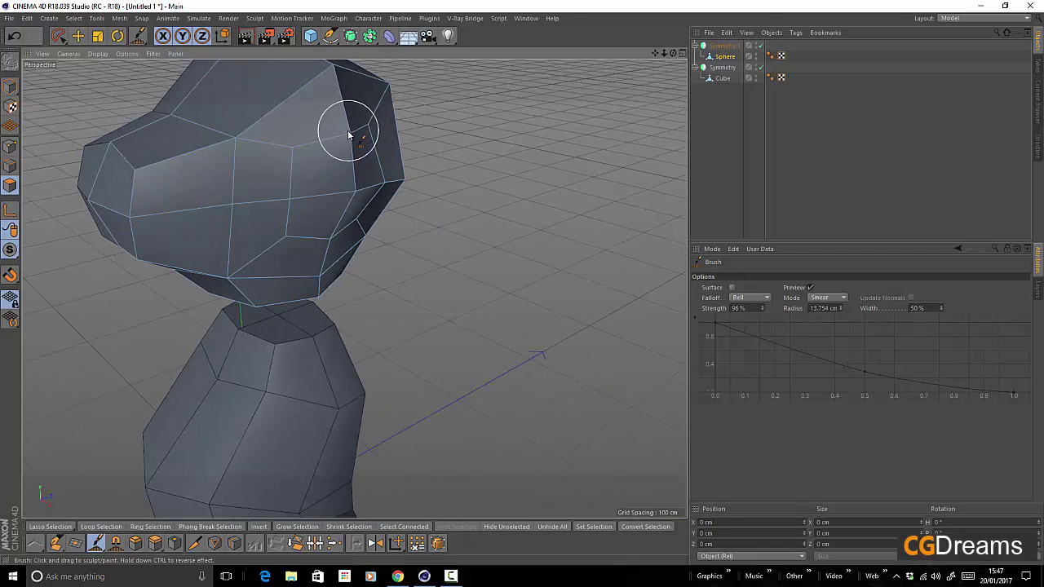
mouse_move(368, 126)
alt+mouse_down()
mouse_move(404, 138)
mouse_move(352, 150)
mouse_move(384, 182)
mouse_move(324, 169)
mouse_move(369, 163)
alt+mouse_up()
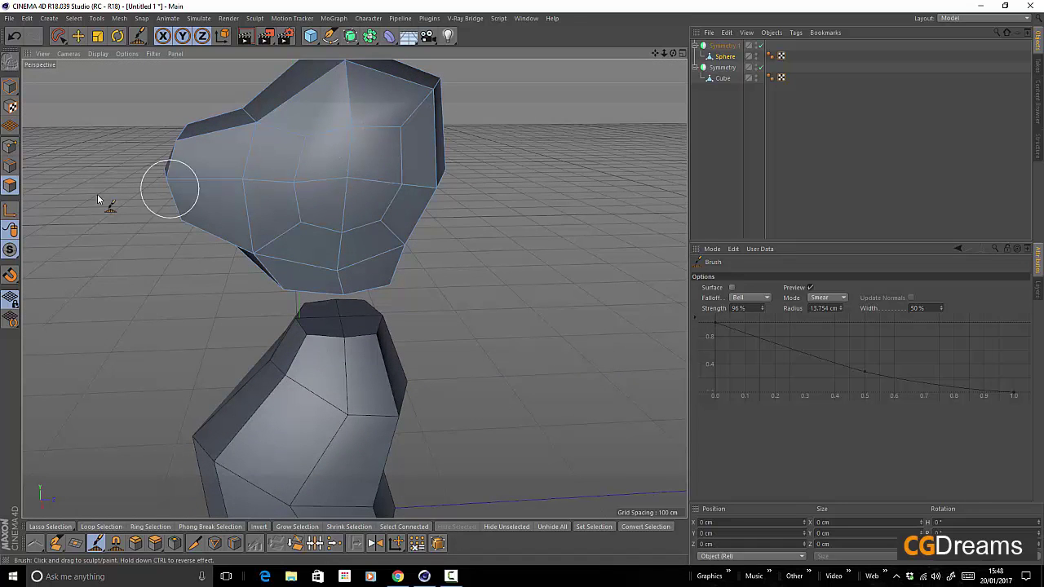
Select the two rear polygons of the inset on the head's side and extrude them outward twice, about 12 cm and 61 cm.
click(77, 37)
click(369, 155)
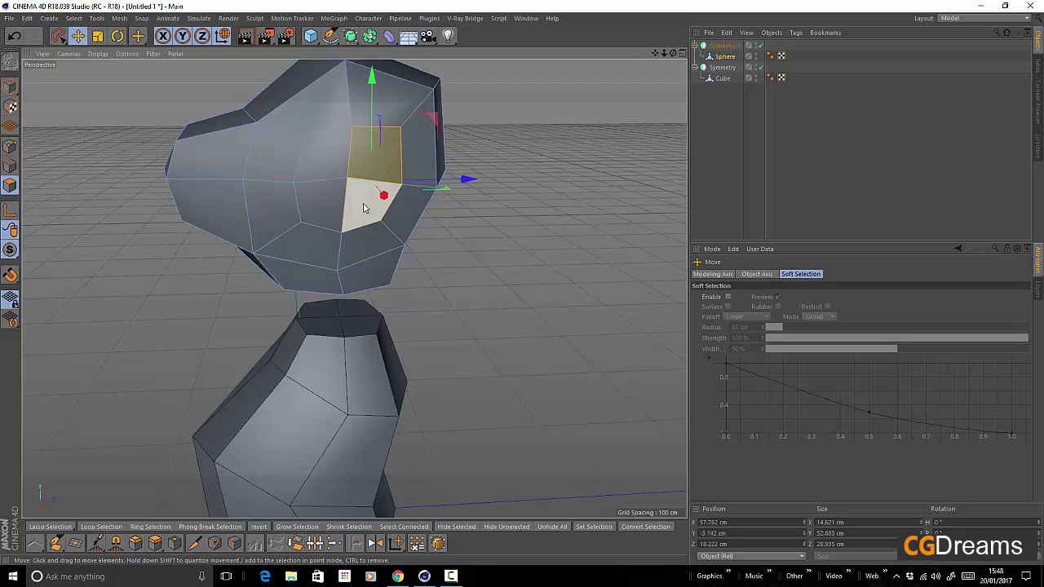
alt+drag(261, 205, 388, 194)
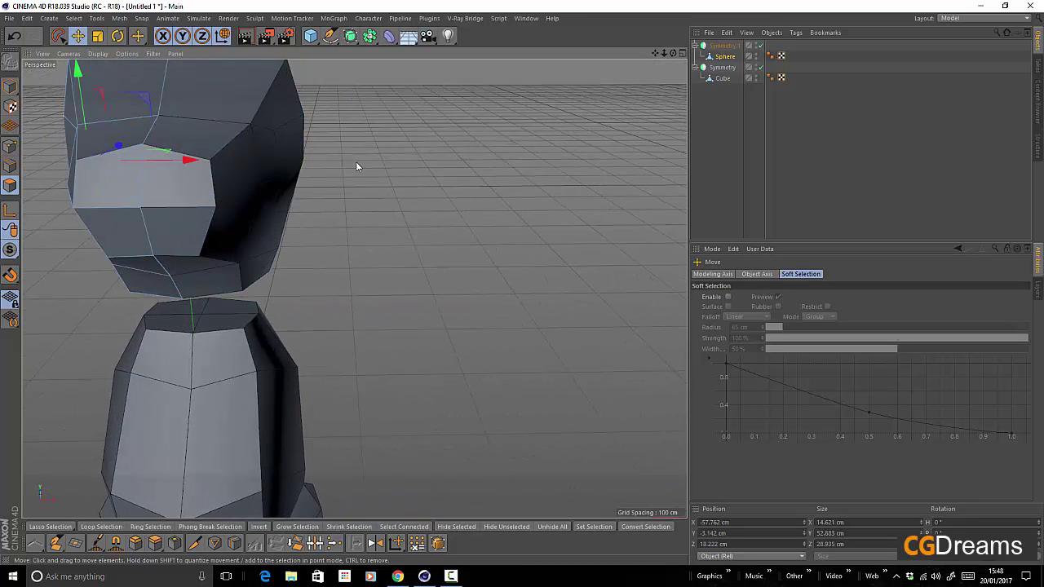
alt+drag(356, 161, 412, 147)
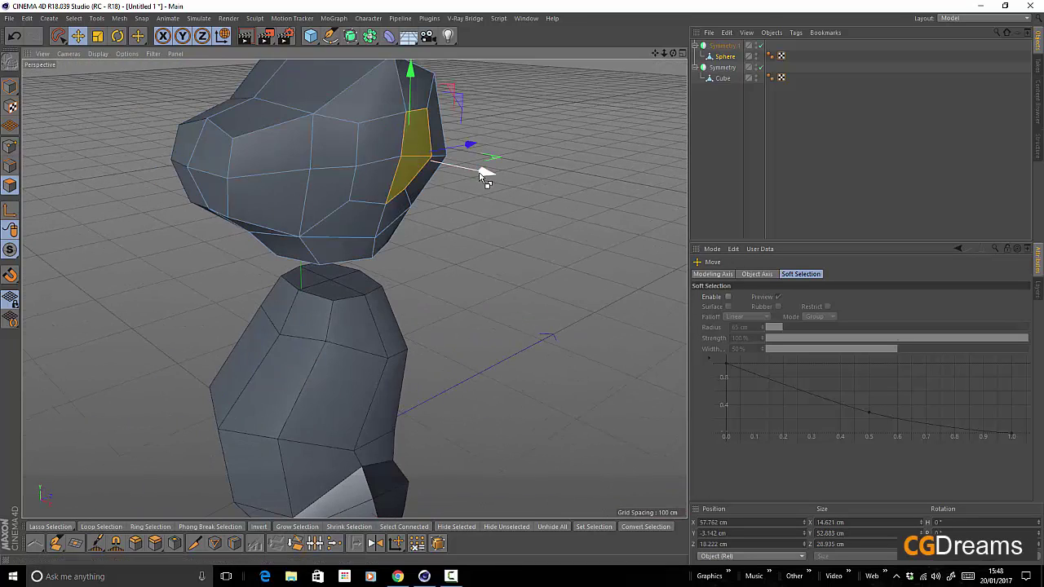
drag(483, 177, 505, 177)
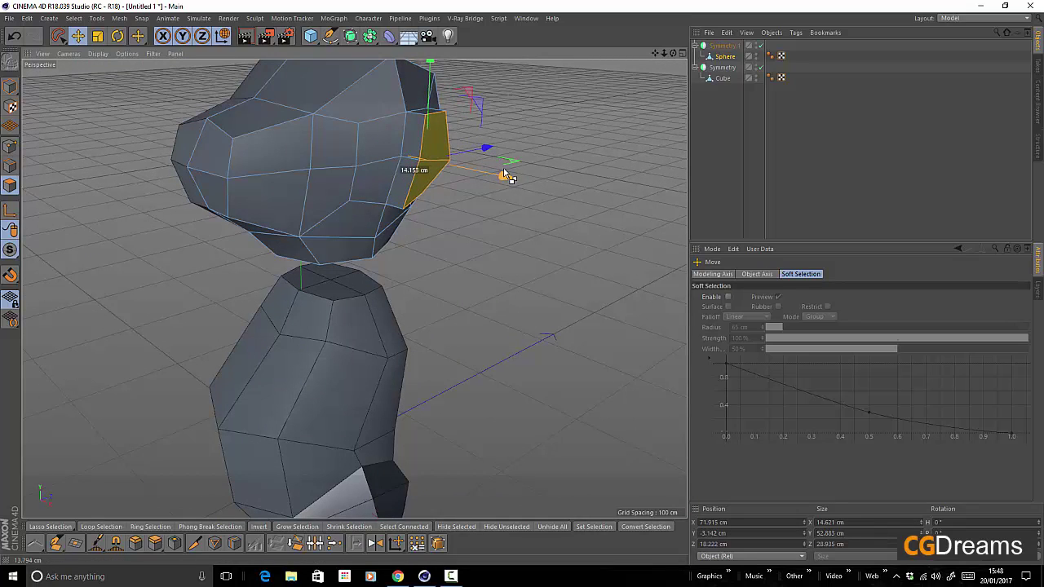
mouse_move(506, 175)
mouse_down()
mouse_move(377, 175)
mouse_move(495, 187)
mouse_up()
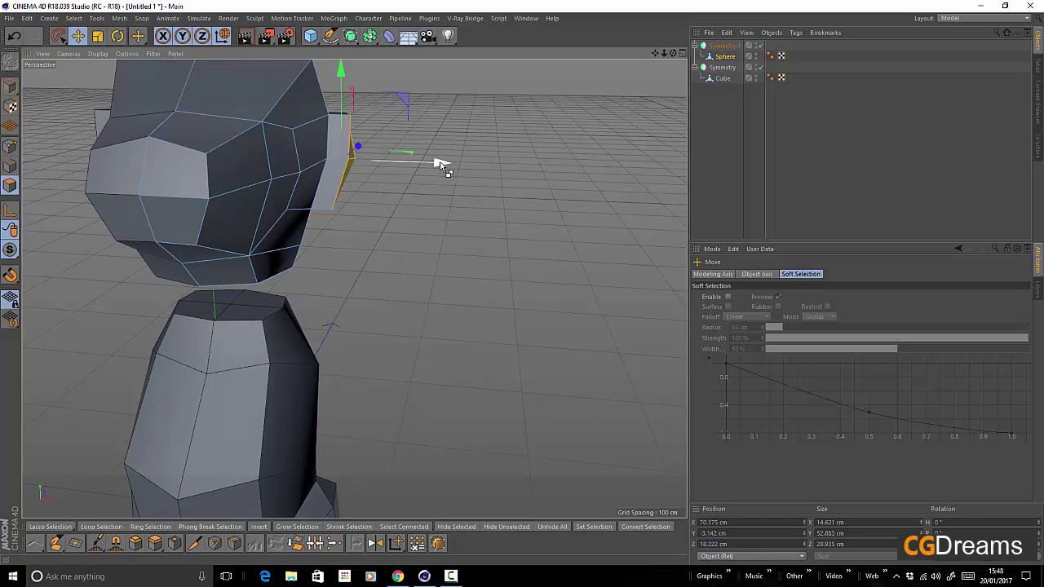
drag(436, 163, 547, 163)
alt+drag(507, 213, 499, 333)
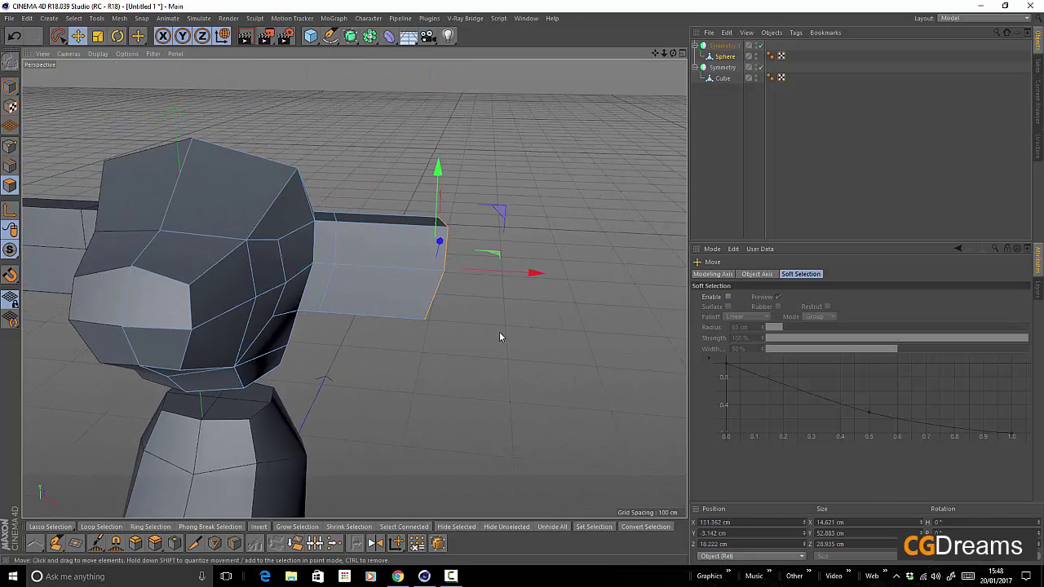
Scale the ear's end polygons to about 163 cm tall and flat on X, and extrude them outward by about 65 cm.
key(t)
mouse_move(439, 166)
mouse_down()
mouse_move(442, 140)
mouse_move(444, 167)
mouse_up()
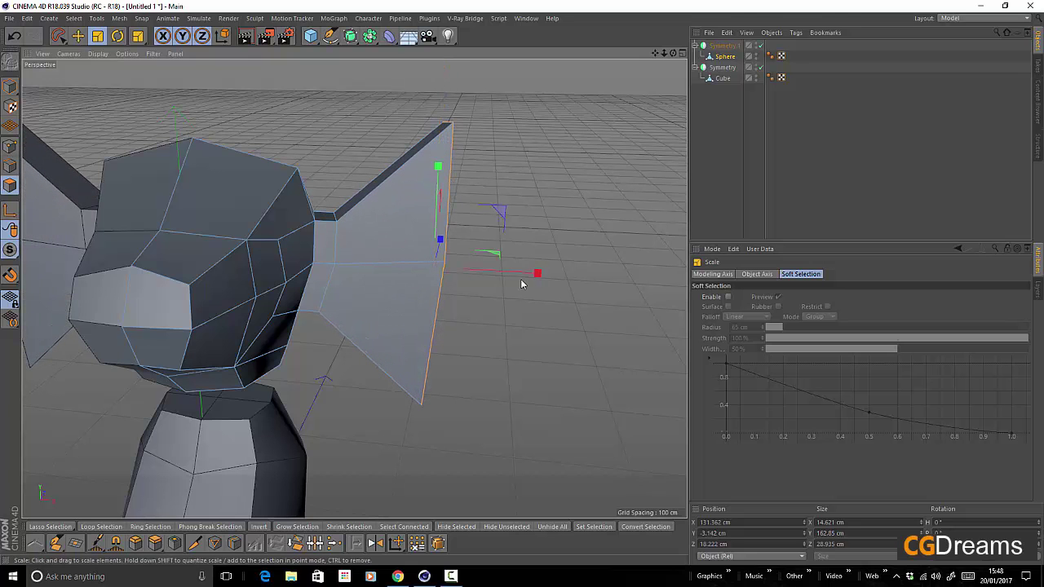
scroll(521, 293, down, 5)
alt+drag(462, 313, 651, 297)
alt+drag(566, 257, 285, 345)
drag(536, 283, 570, 271)
alt+drag(570, 272, 545, 305)
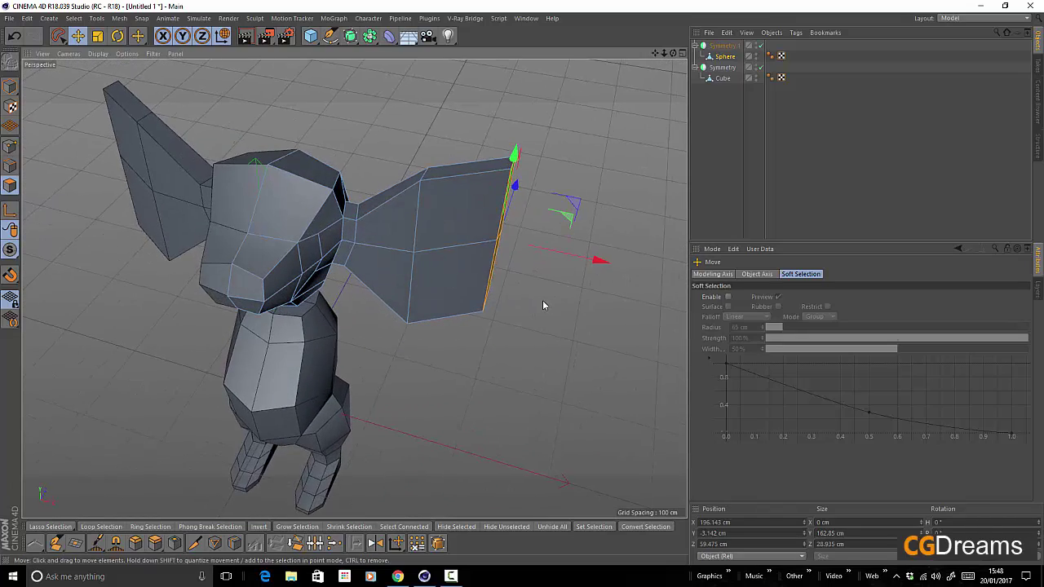
Grow the selection over the outer ear section and shift it back about 38 cm on Z, and repeat for the whole flared ear.
key(u)
key(y)
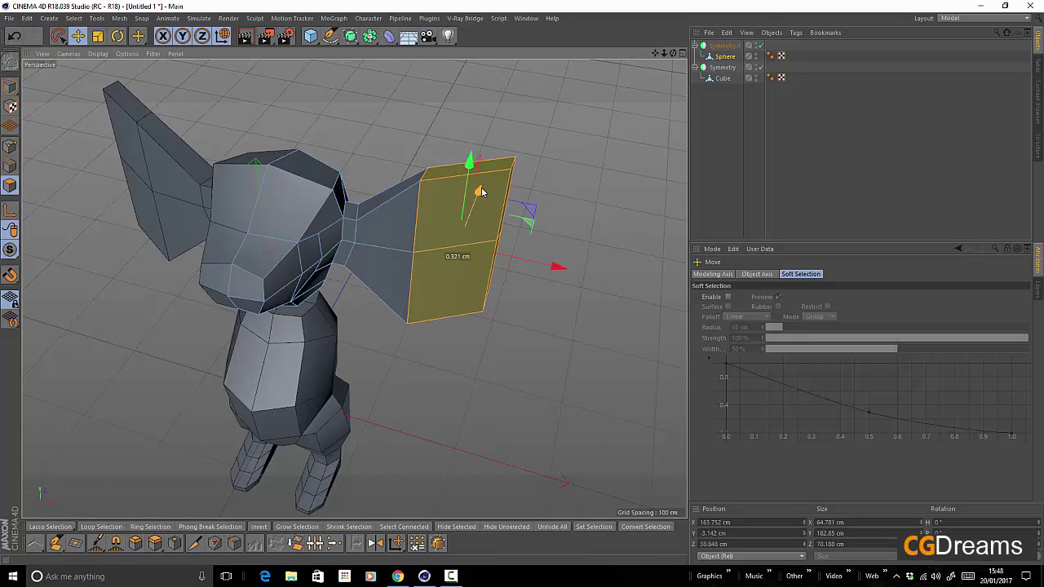
drag(482, 187, 485, 169)
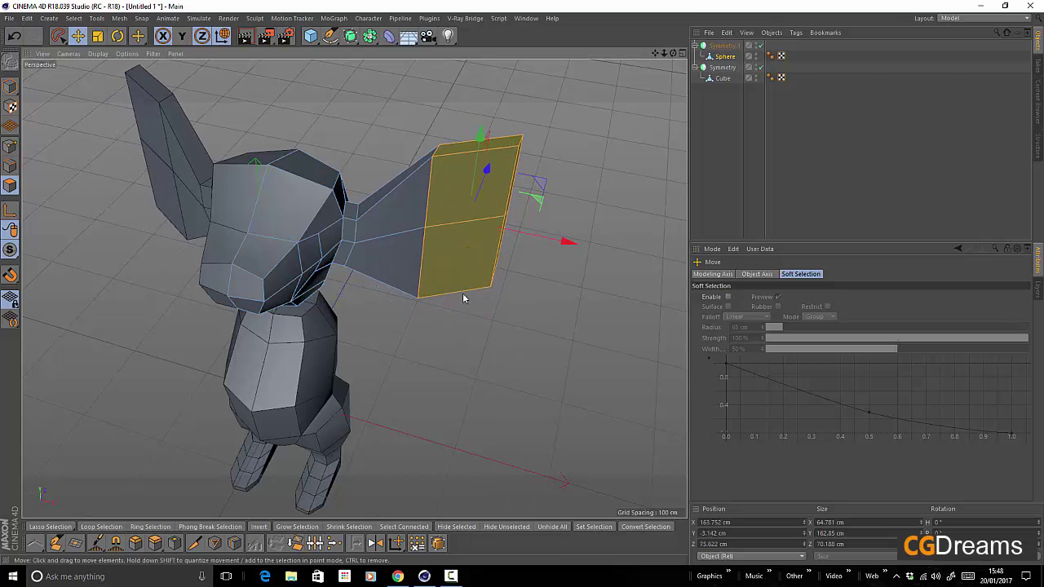
key(u)
key(y)
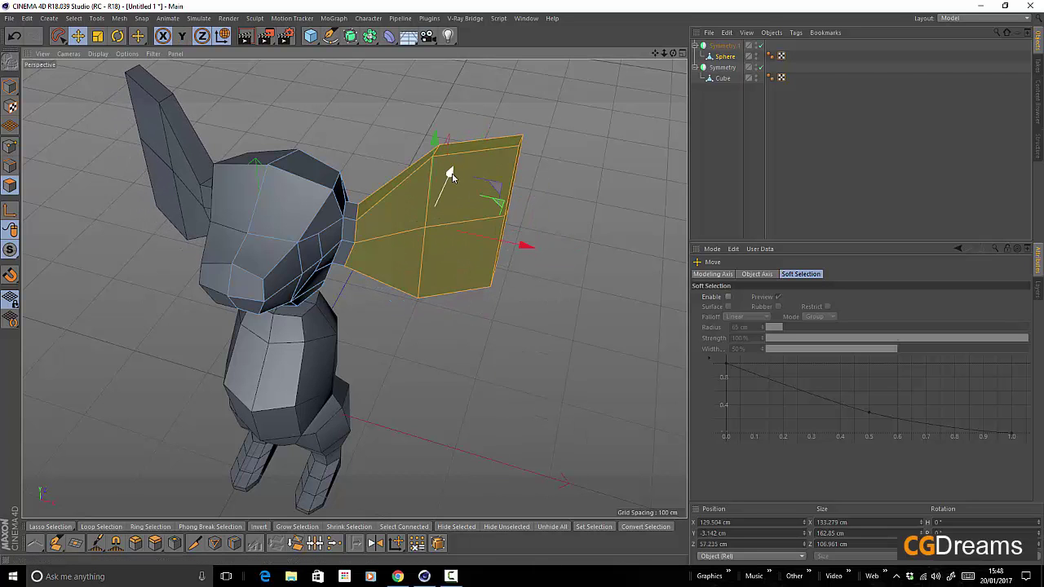
drag(450, 171, 454, 168)
Extrude the ear's two end polygons outward by about 51 cm and scale the new end to about 95 cm tall.
alt+drag(456, 264, 314, 235)
click(522, 172)
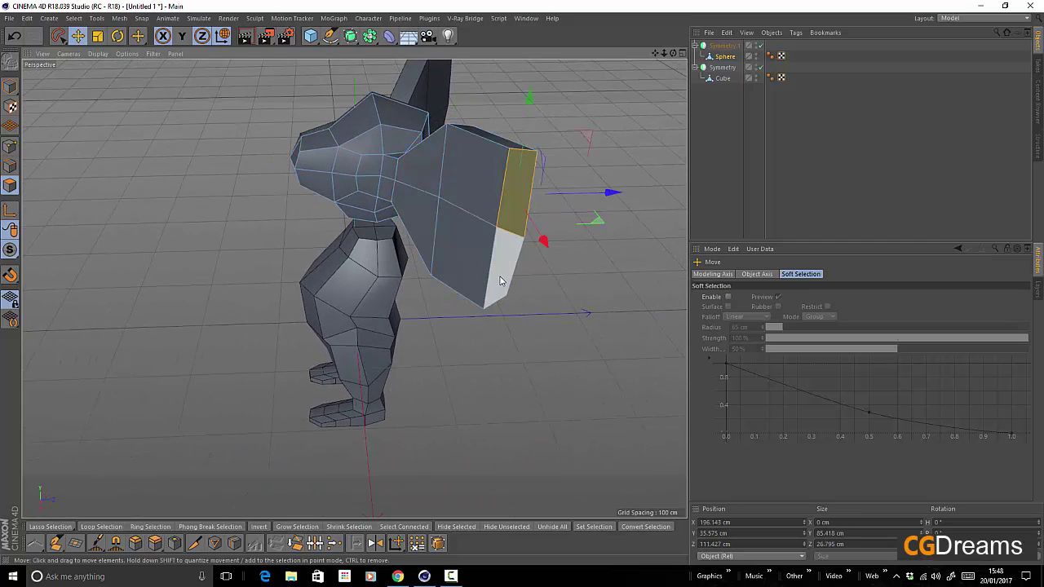
shift+click(501, 278)
alt+drag(530, 282, 560, 340)
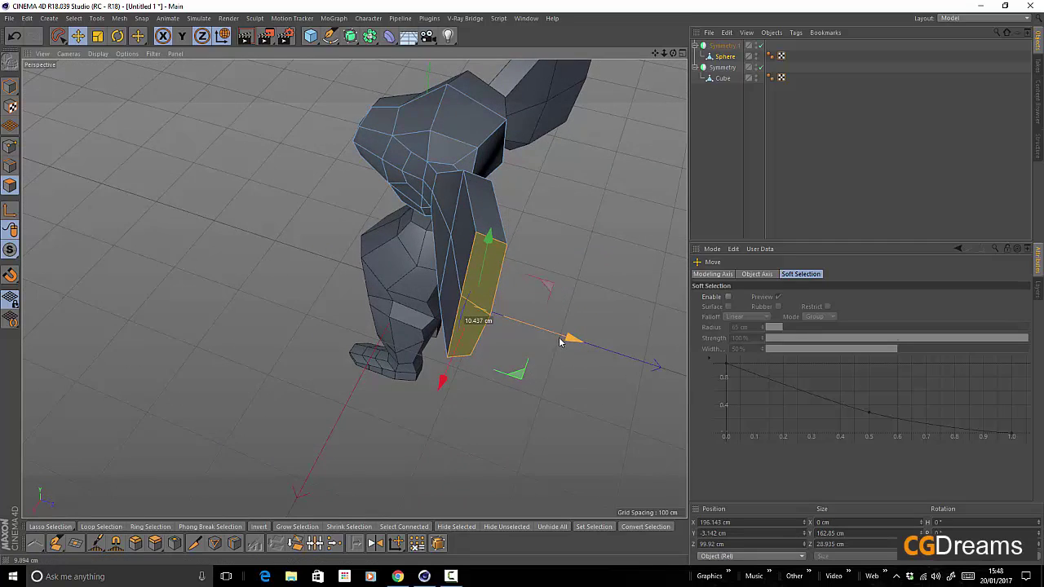
alt+drag(454, 335, 611, 303)
key(t)
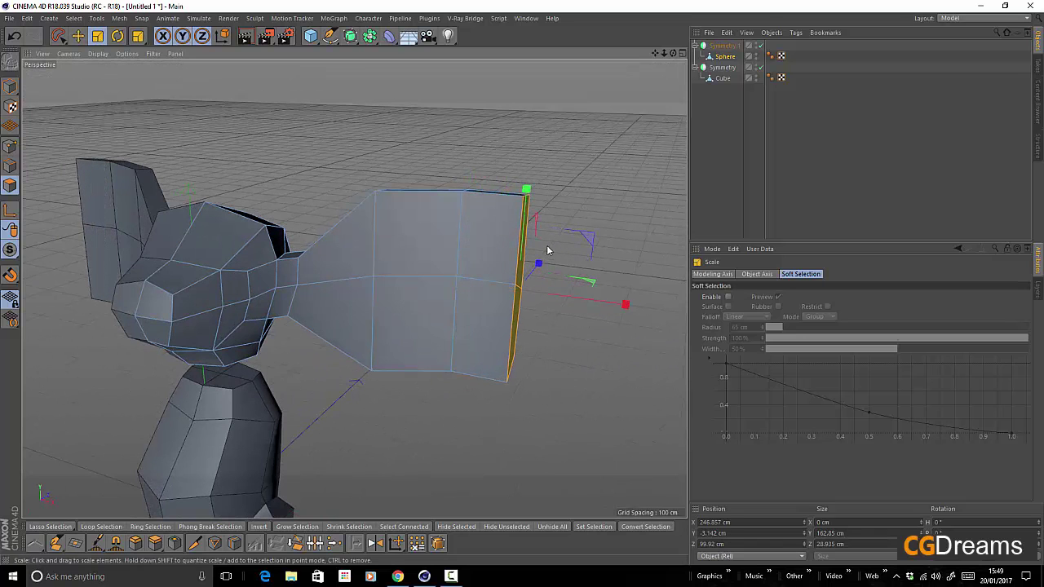
drag(527, 190, 529, 224)
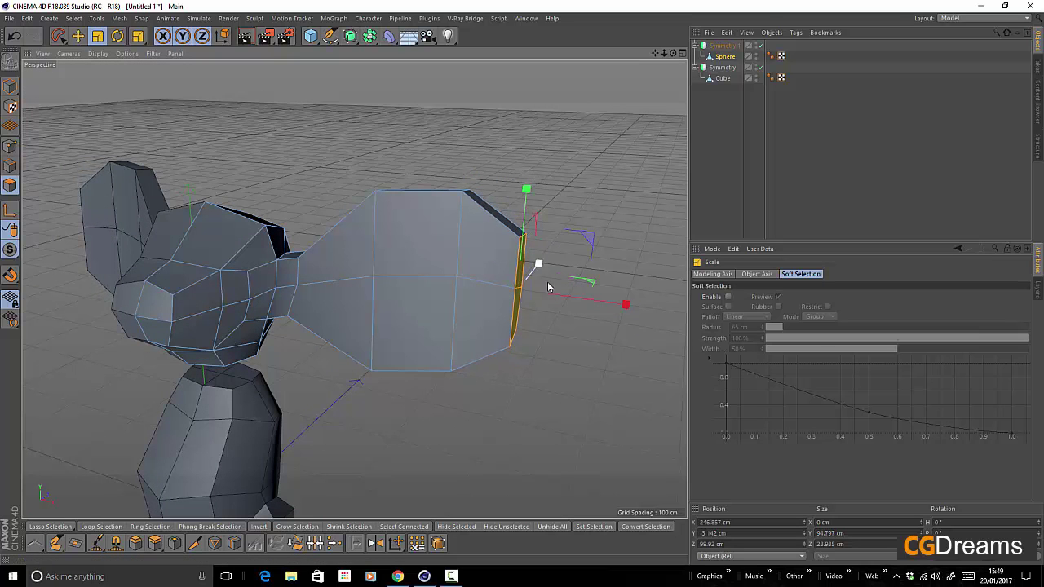
Move the ear's upper edge polygon up about 15 cm and its lower edge polygon down about 13 cm to round the outline.
alt+drag(548, 281, 417, 347)
alt+drag(393, 275, 400, 228)
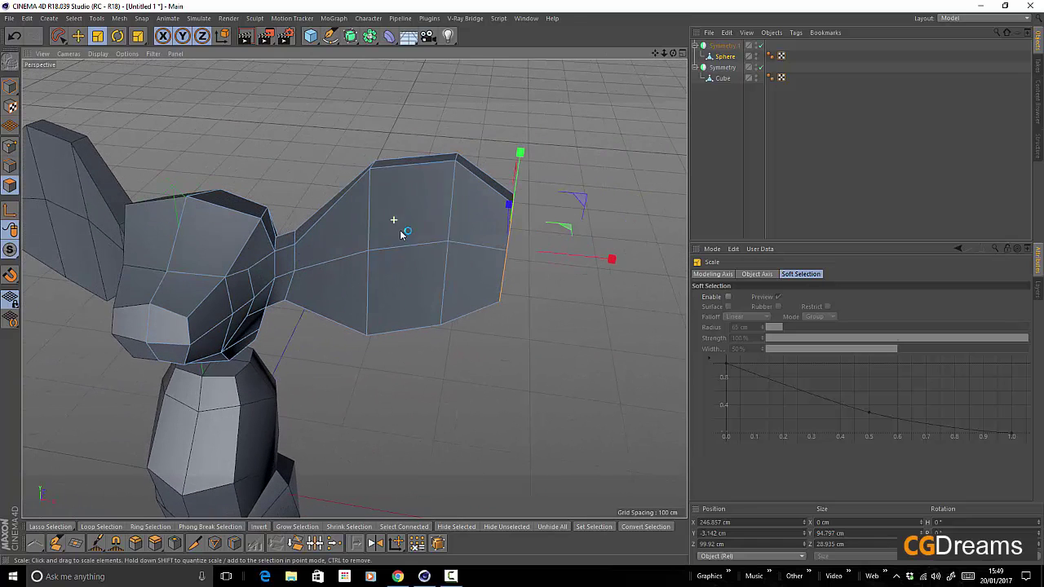
click(408, 158)
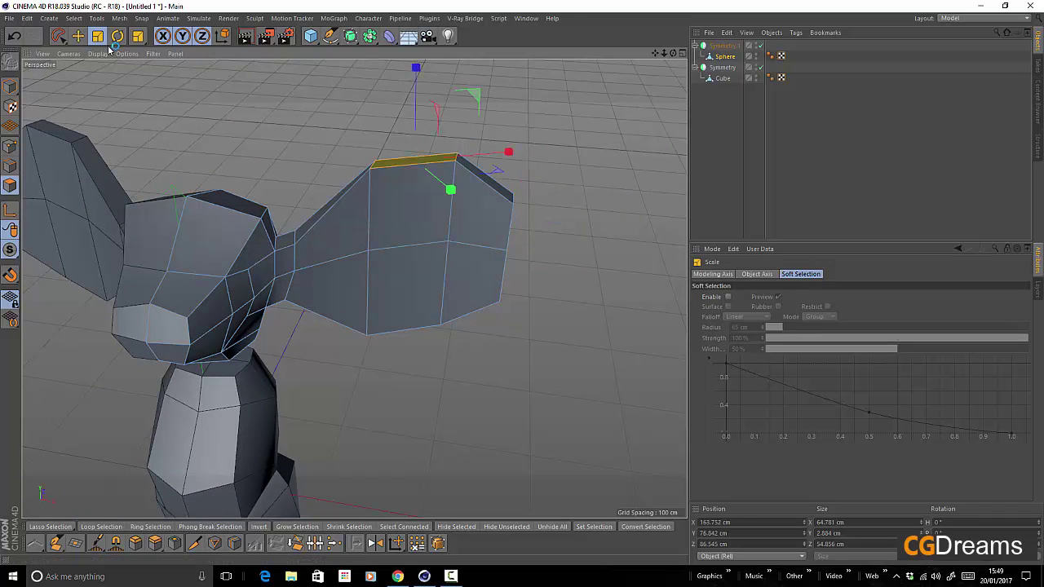
click(79, 35)
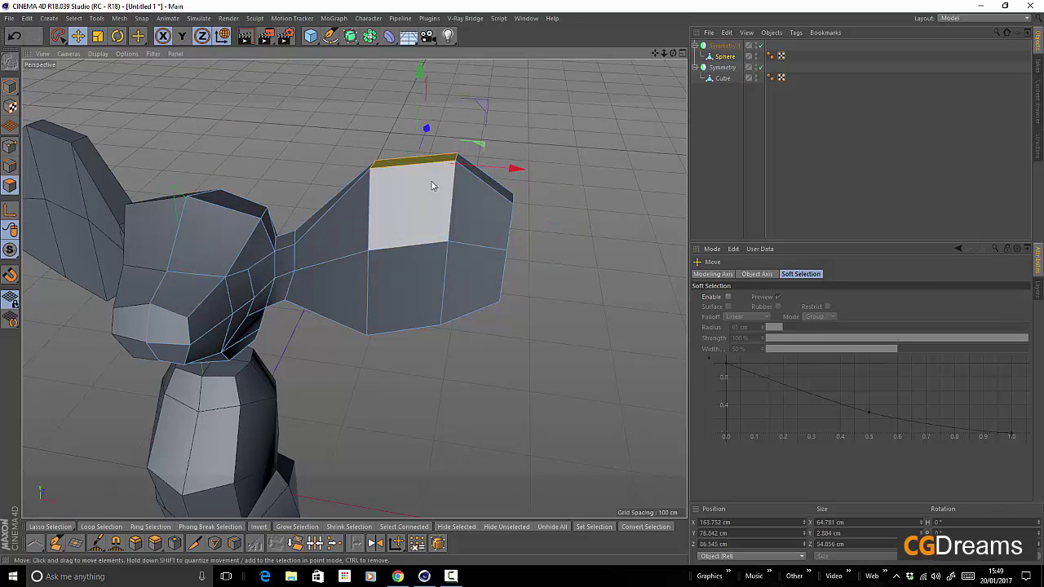
alt+drag(412, 200, 431, 146)
drag(416, 74, 416, 58)
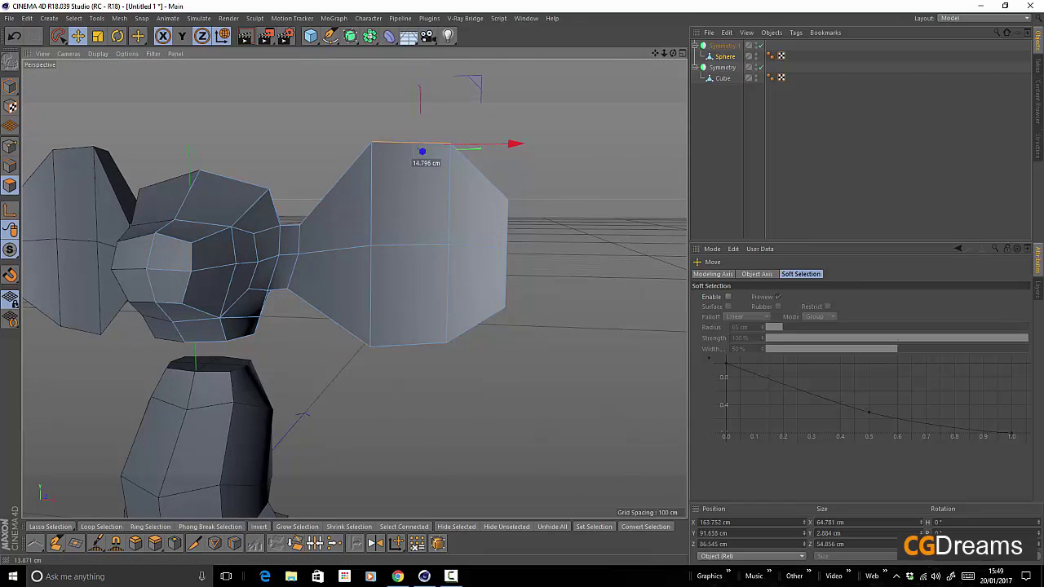
alt+drag(422, 340, 415, 269)
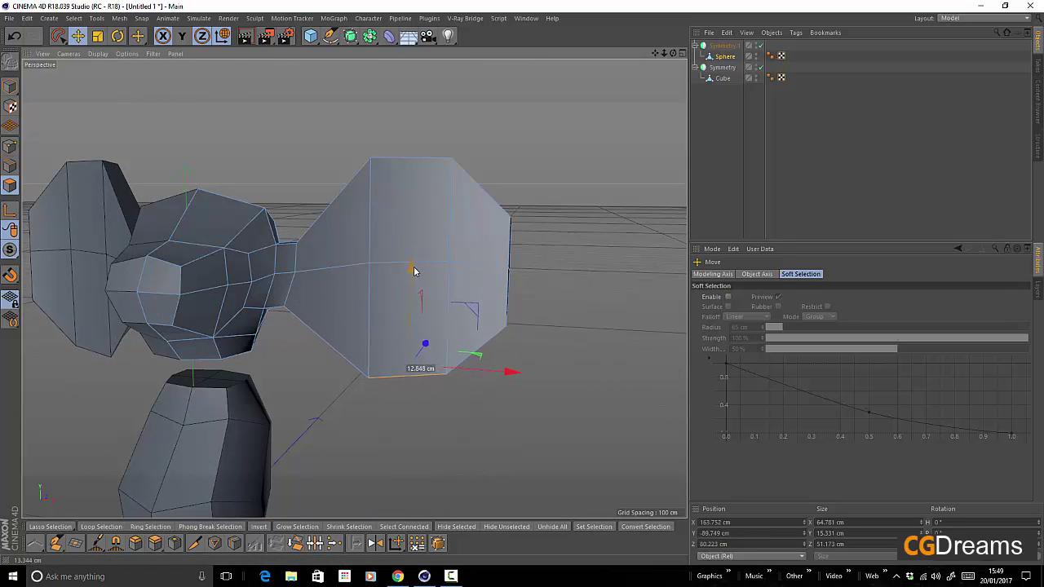
Select the six polygons on the front face of the ear.
alt+right_drag(422, 308, 360, 330)
alt+drag(395, 324, 416, 324)
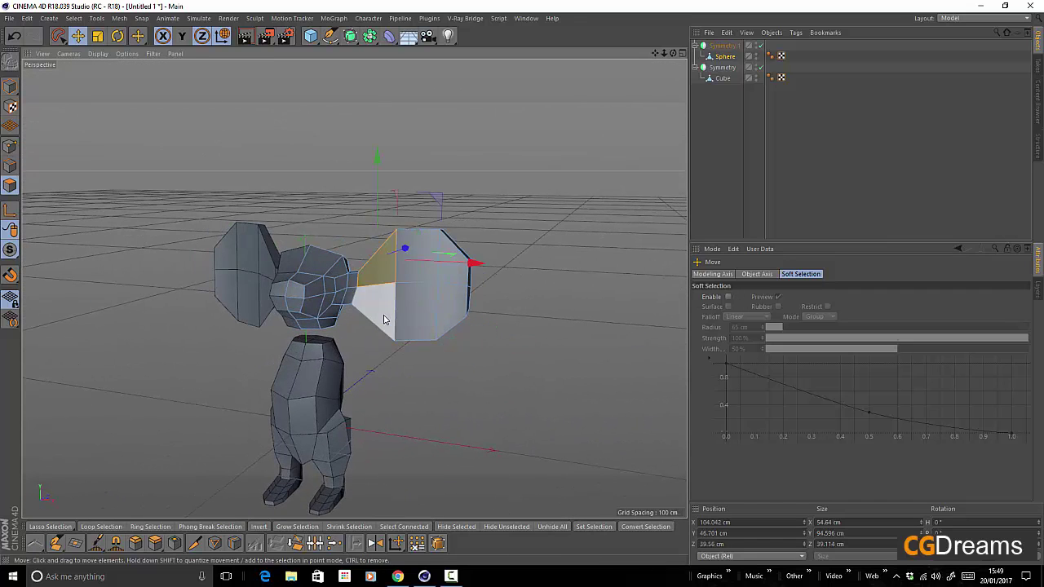
shift+click(420, 310)
shift+click(420, 263)
shift+click(452, 269)
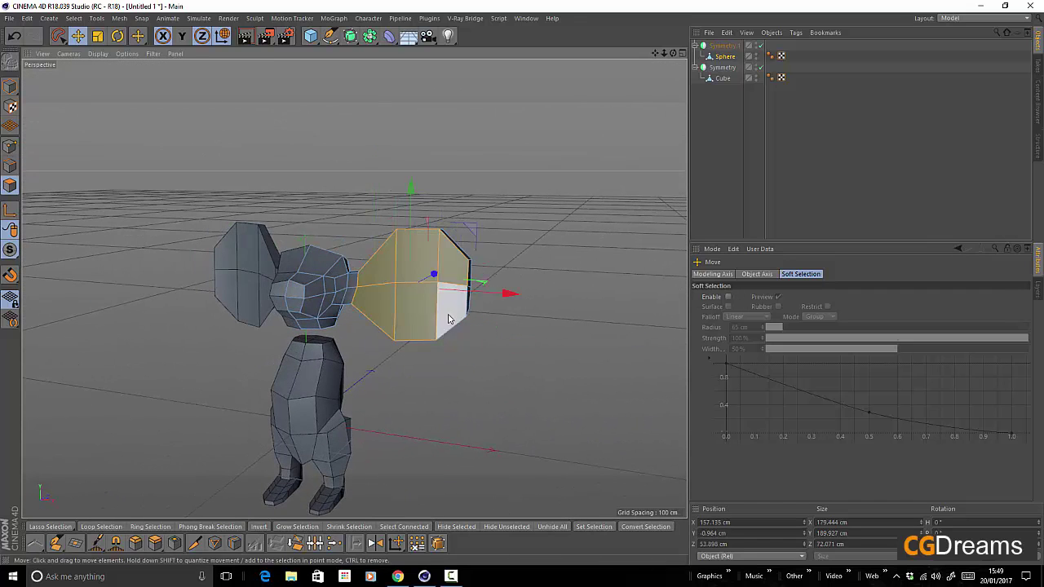
shift+click(447, 319)
alt+right_drag(411, 315, 449, 324)
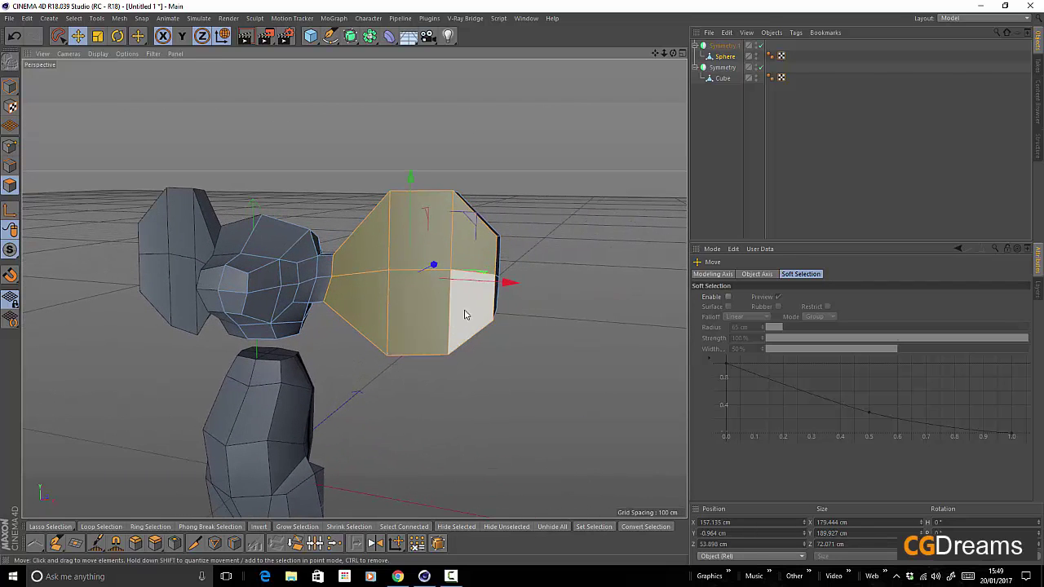
Select the ear's outer rim polygons and grow the selection until it covers the whole flared ear.
alt+drag(569, 324, 503, 307)
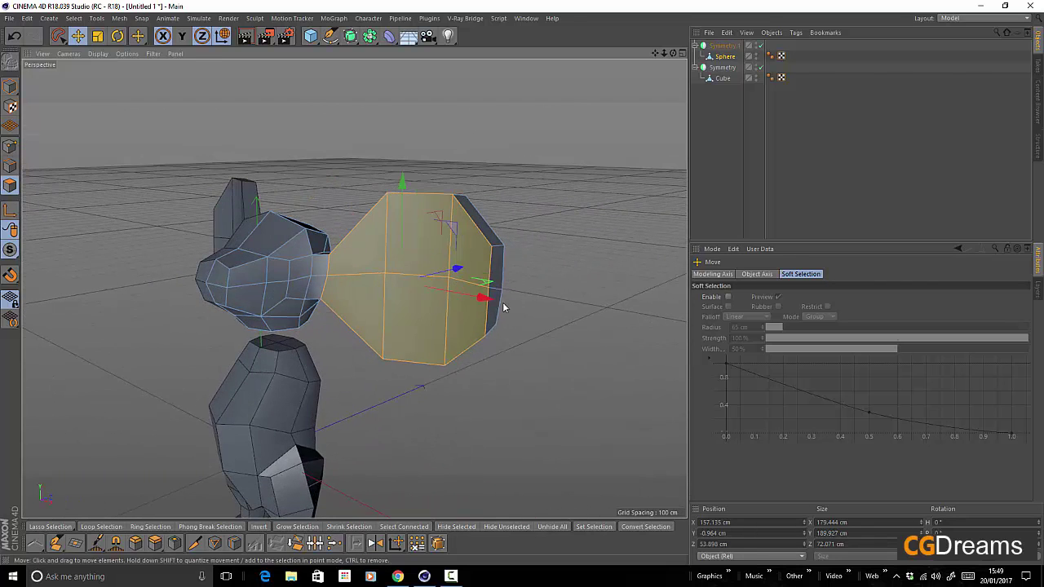
click(502, 277)
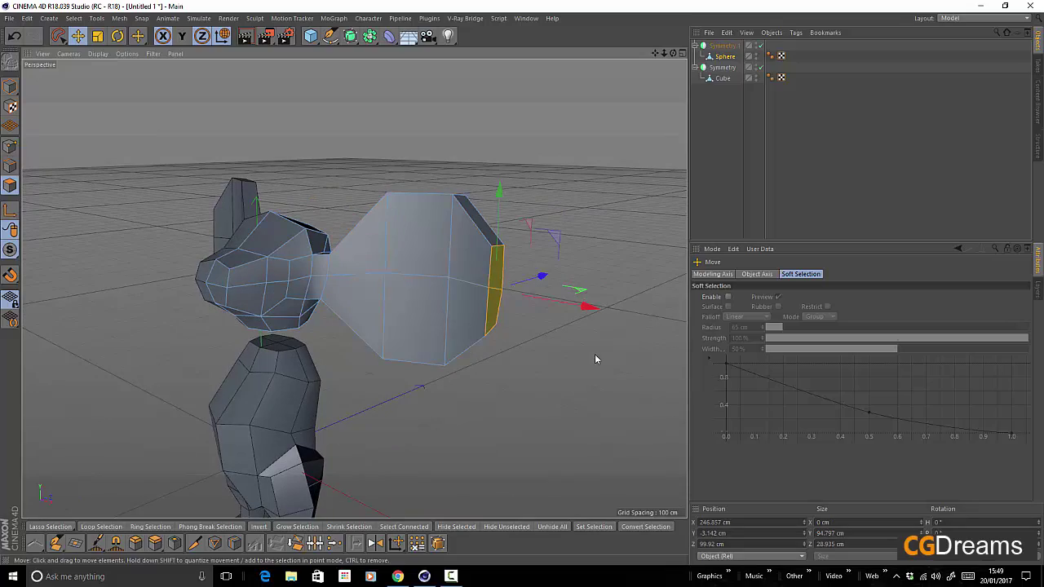
key(u)
key(y)
key(u)
key(y)
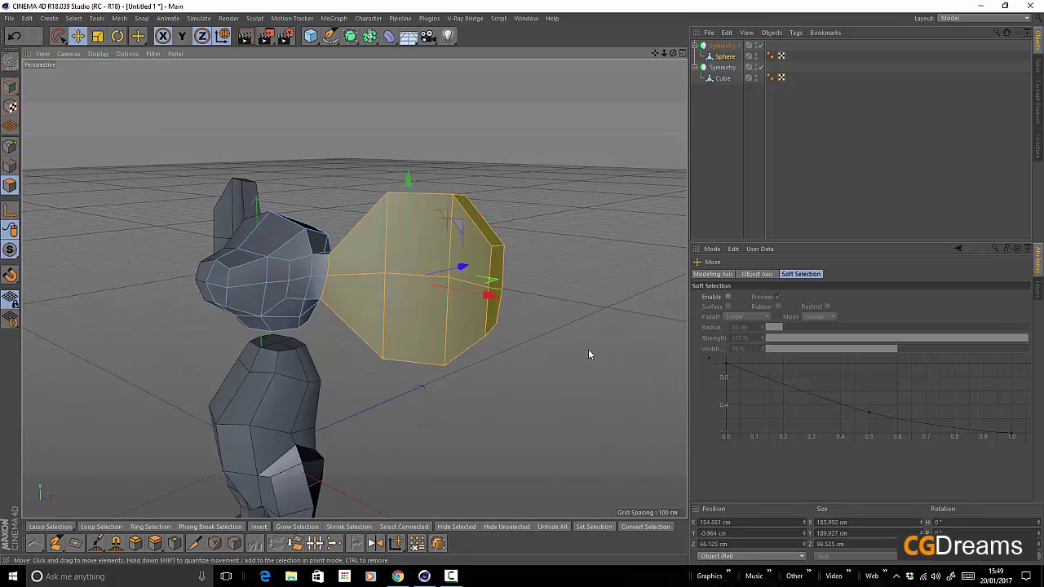
Scale the flared ear to about 158 × 163 × 83 cm and move it about 16 cm toward the head.
alt+drag(520, 320, 464, 333)
key(t)
key(e)
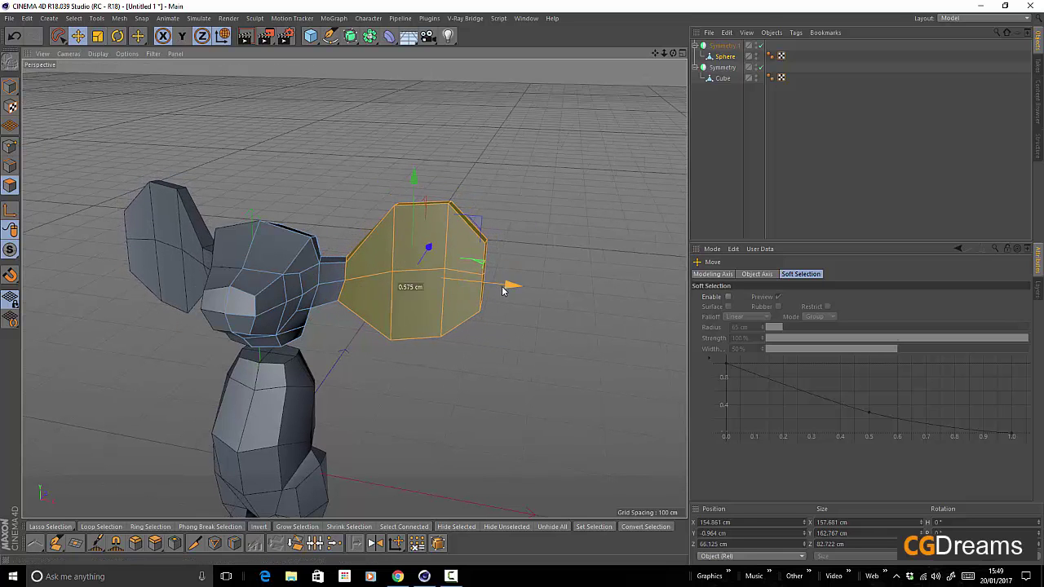
drag(505, 286, 494, 288)
alt+drag(473, 326, 374, 339)
alt+right_drag(373, 339, 453, 322)
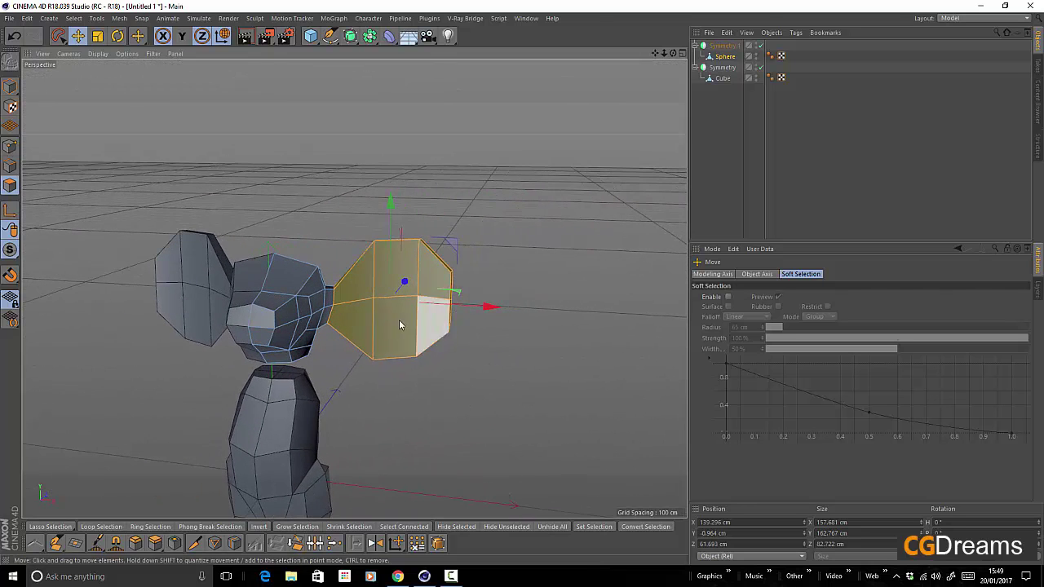
Select the six polygons on the ear's front face and inset them 27.3 cm with Extrude Inner.
click(370, 326)
shift+click(368, 281)
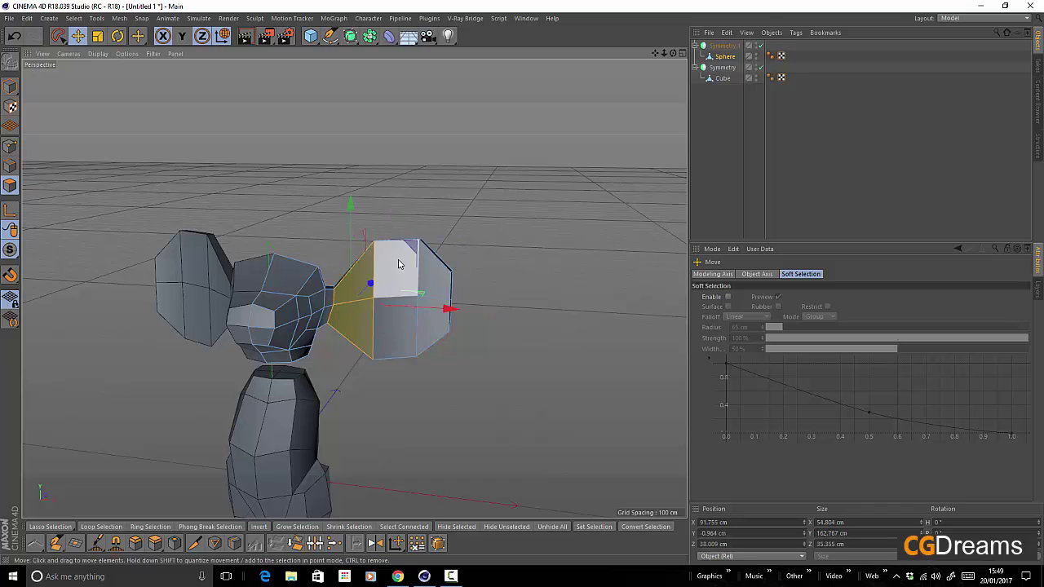
shift+click(399, 263)
shift+click(429, 270)
shift+click(427, 324)
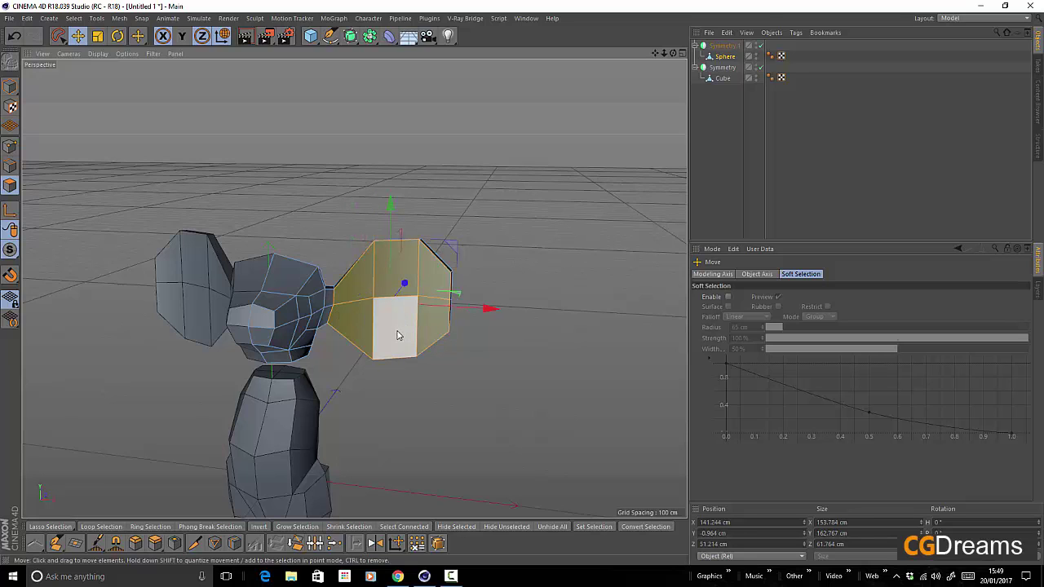
right_click(398, 336)
click(420, 337)
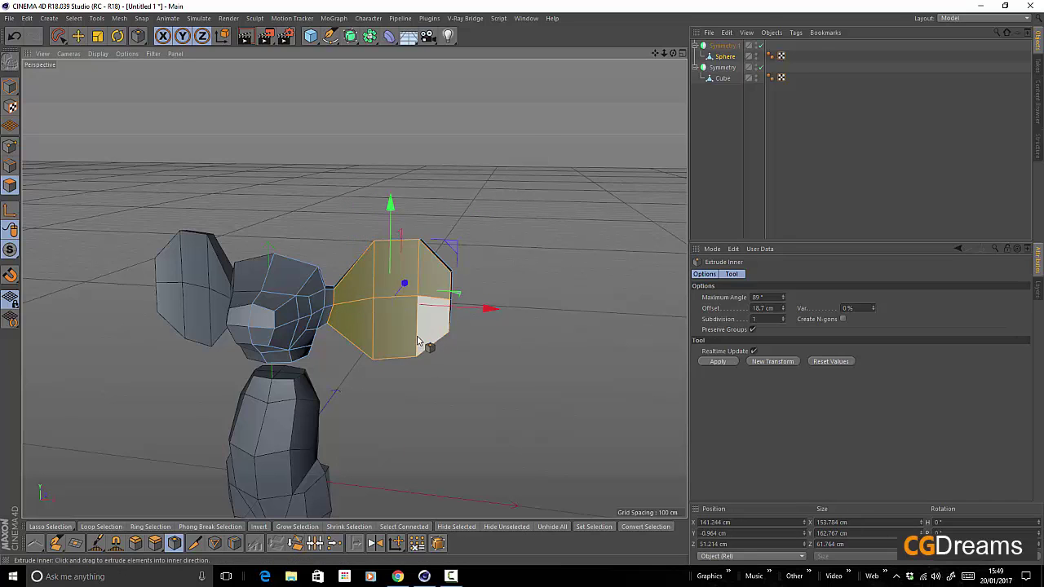
drag(418, 341, 325, 347)
Push the inset ear polygons back about 15 cm on Z to form a recess, and clear the selection.
alt+right_drag(381, 302, 474, 312)
alt+drag(419, 305, 381, 319)
drag(478, 291, 491, 291)
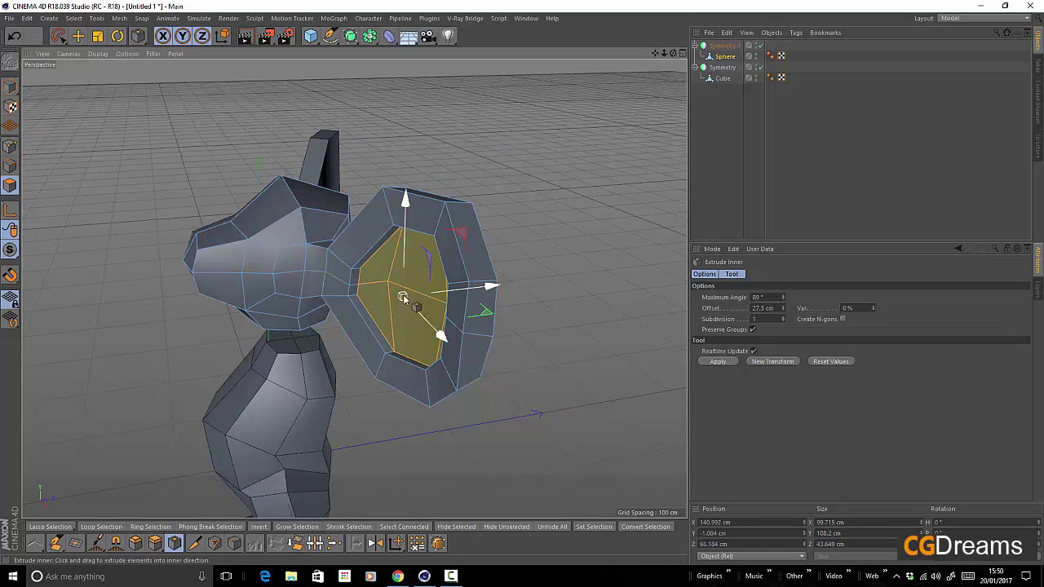
mouse_move(395, 300)
alt+mouse_down()
mouse_move(476, 258)
mouse_move(219, 269)
mouse_move(419, 284)
mouse_move(447, 302)
mouse_move(490, 284)
mouse_move(559, 291)
mouse_move(387, 335)
mouse_move(480, 352)
mouse_move(337, 378)
mouse_move(420, 303)
mouse_move(432, 324)
alt+mouse_up()
key(space)
click(486, 364)
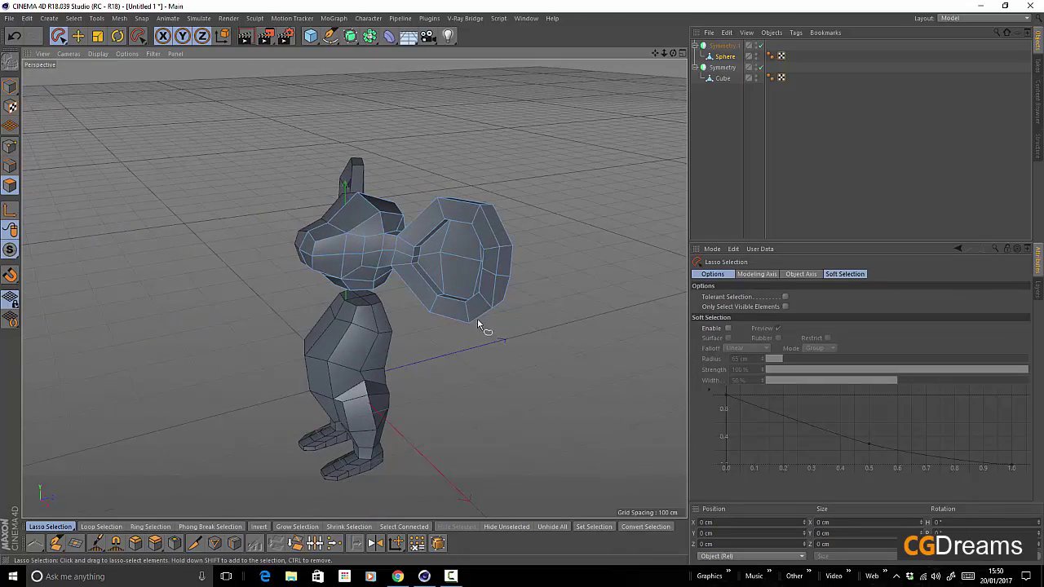
Make the body's Cube mesh the active object and switch to the Move tool.
alt+drag(405, 265, 396, 343)
alt+right_drag(395, 342, 449, 339)
click(724, 78)
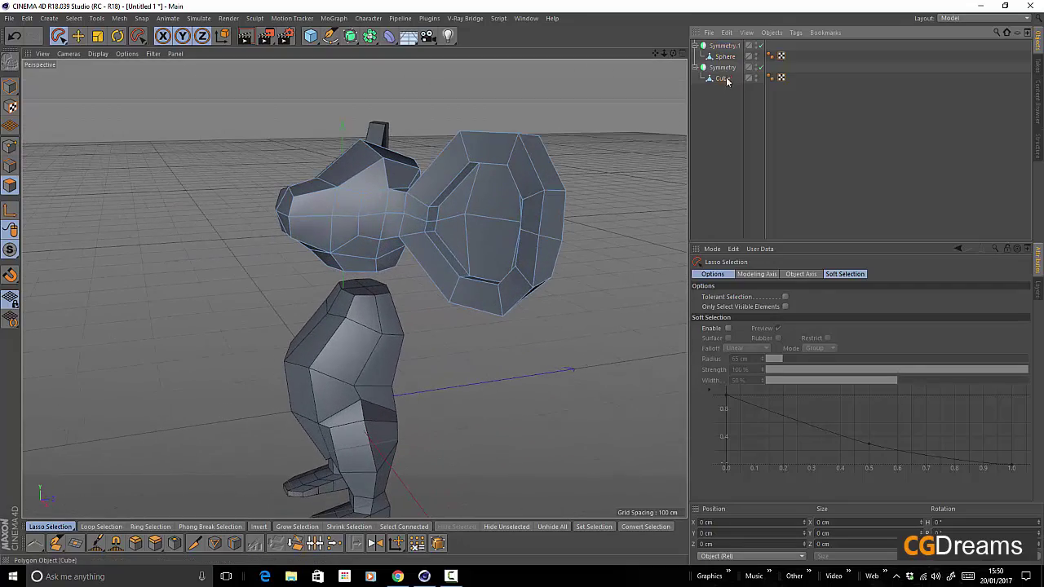
click(720, 80)
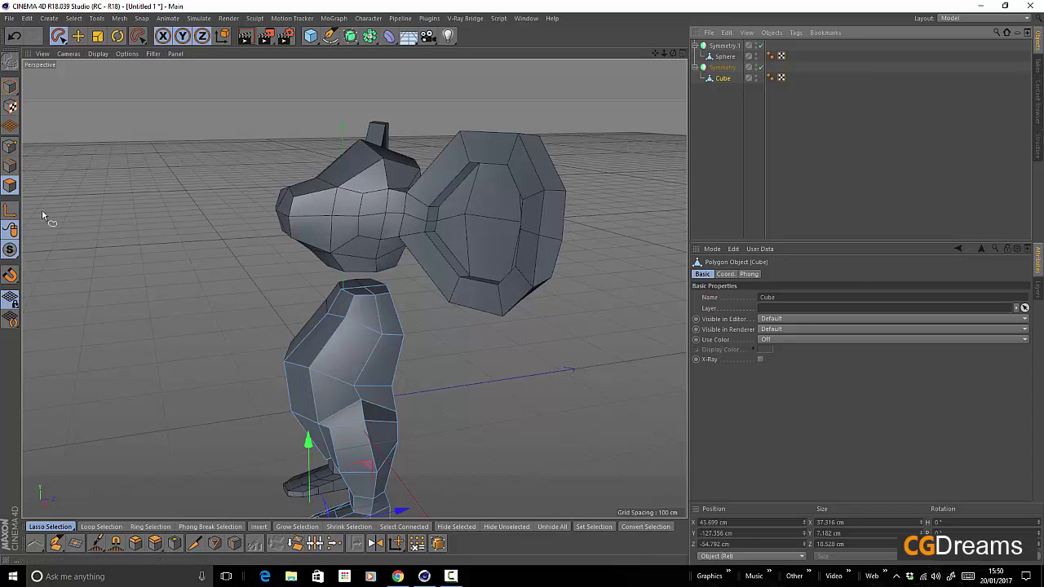
click(77, 36)
Try extruding the body's top shoulder polygon sideways by about 122 cm, and undo that extrusion.
drag(383, 330, 587, 341)
click(366, 318)
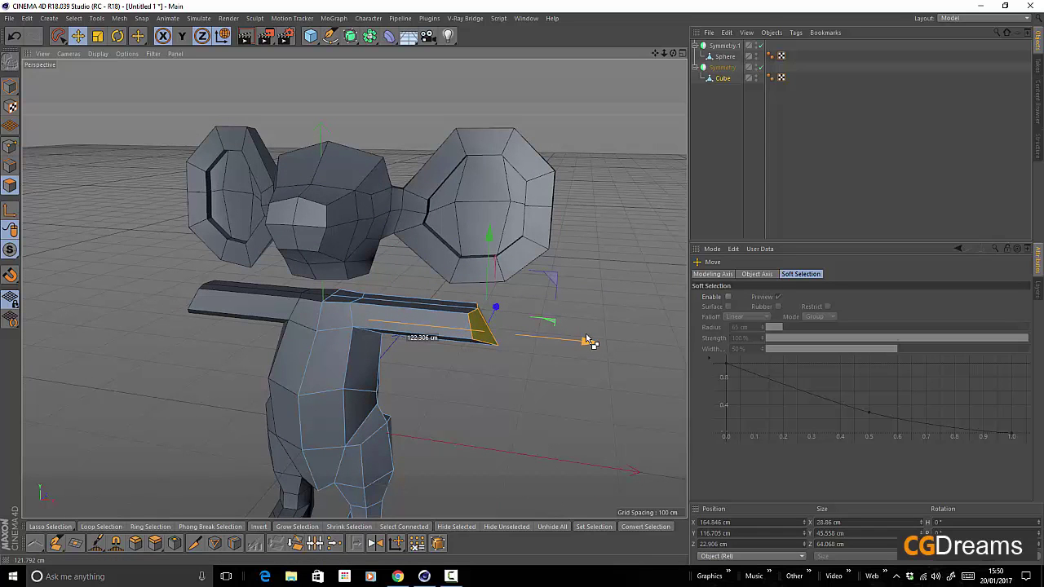
key(ctrl+z)
alt+drag(513, 362, 456, 349)
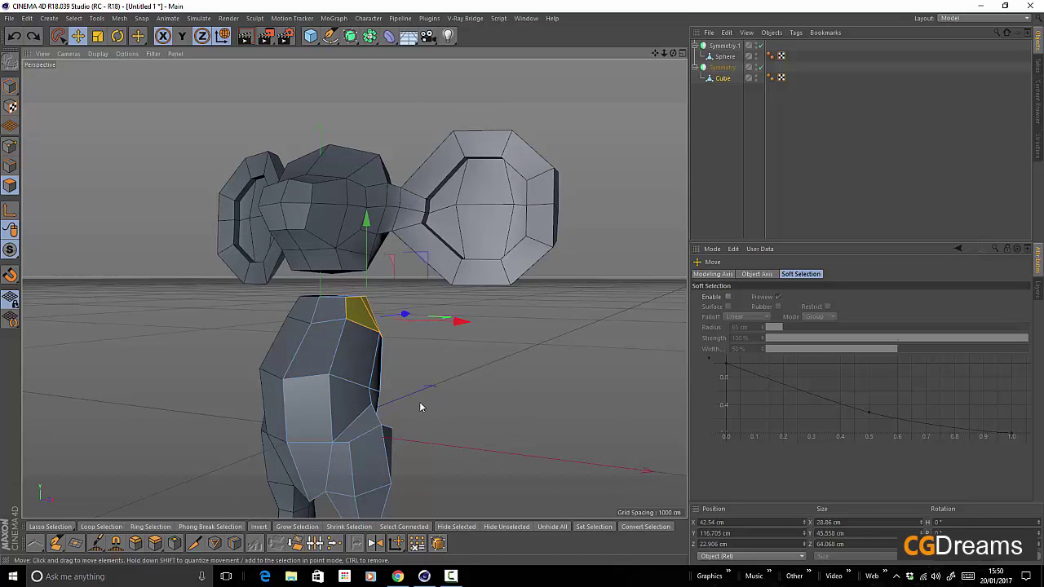
Select the torso's upper side polygon, set the axis orientation to Normal and extrude the polygon outward about 42 cm as an arm.
alt+drag(420, 408, 340, 373)
click(333, 361)
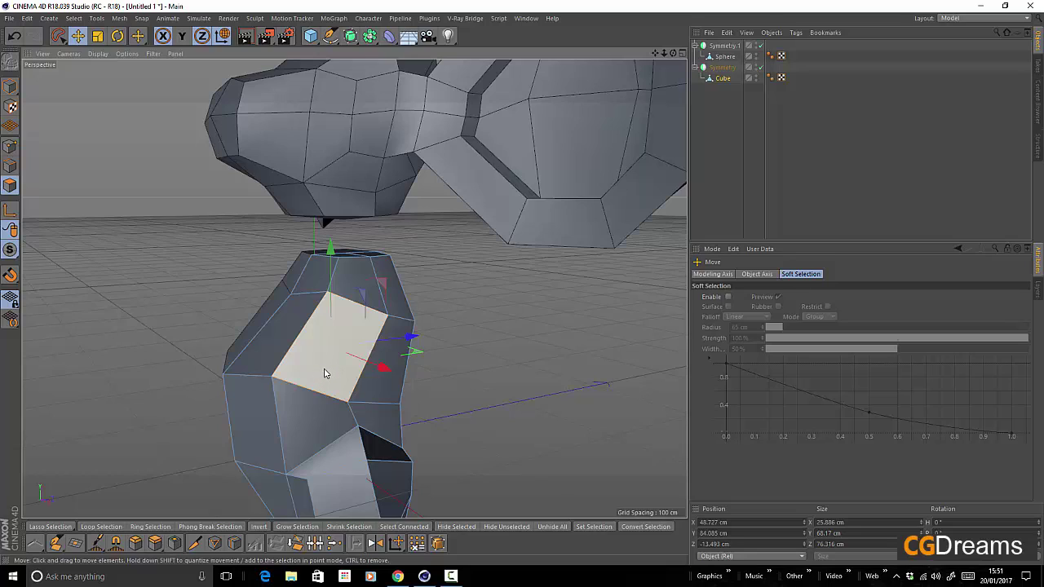
alt+drag(325, 373, 301, 377)
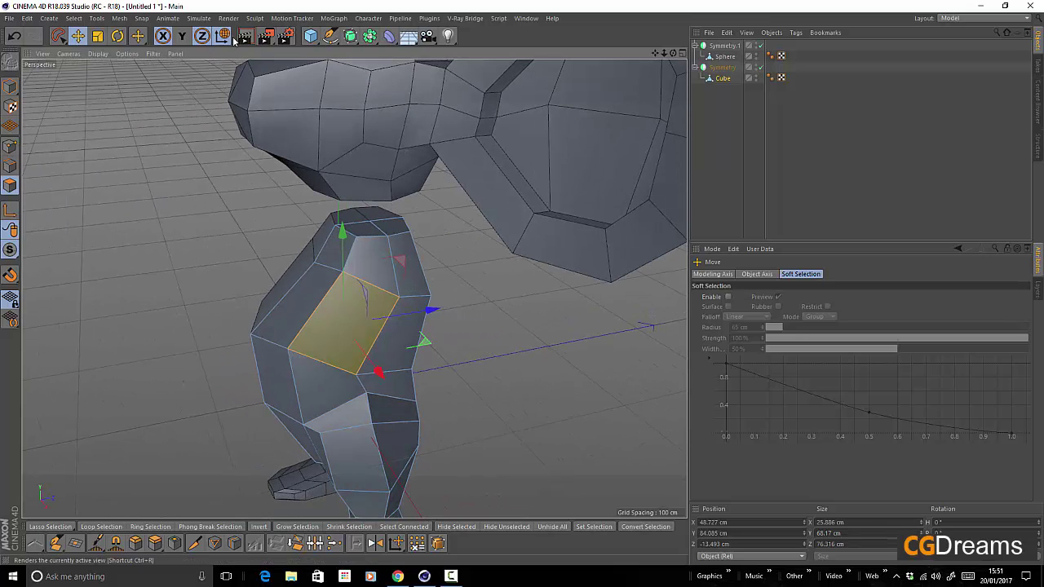
alt+drag(392, 326, 461, 397)
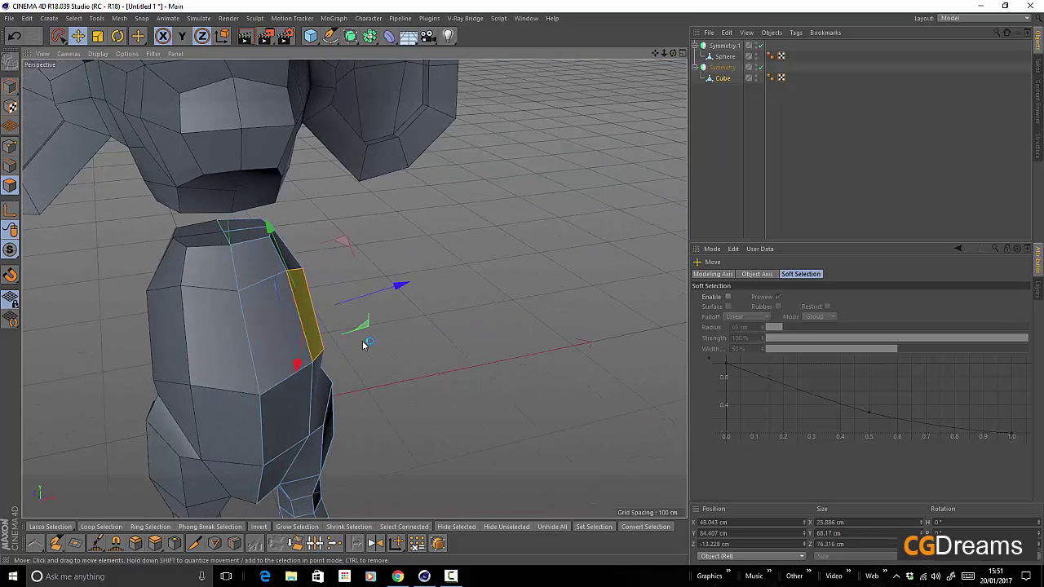
right_click(401, 287)
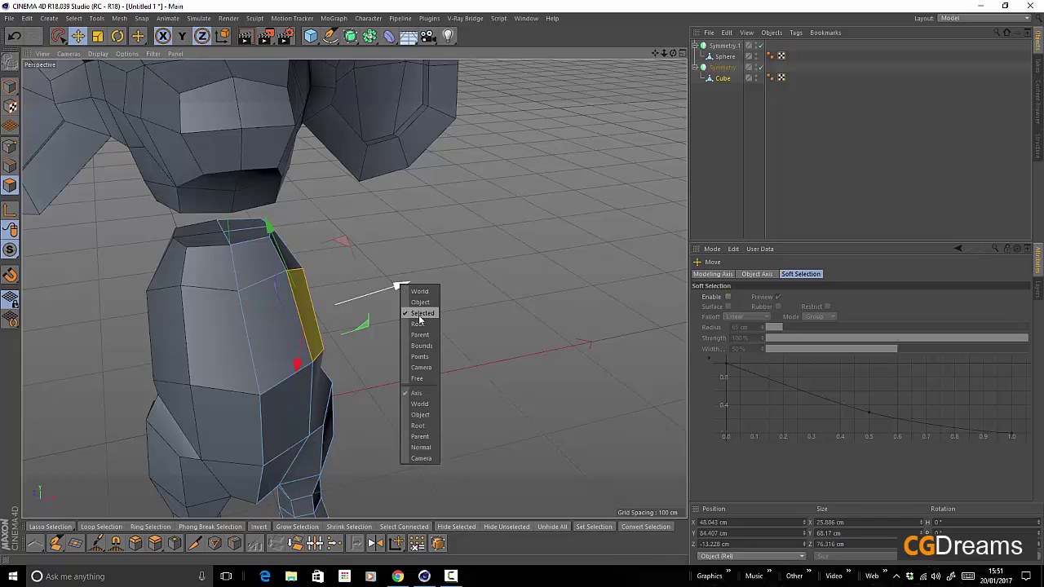
click(434, 447)
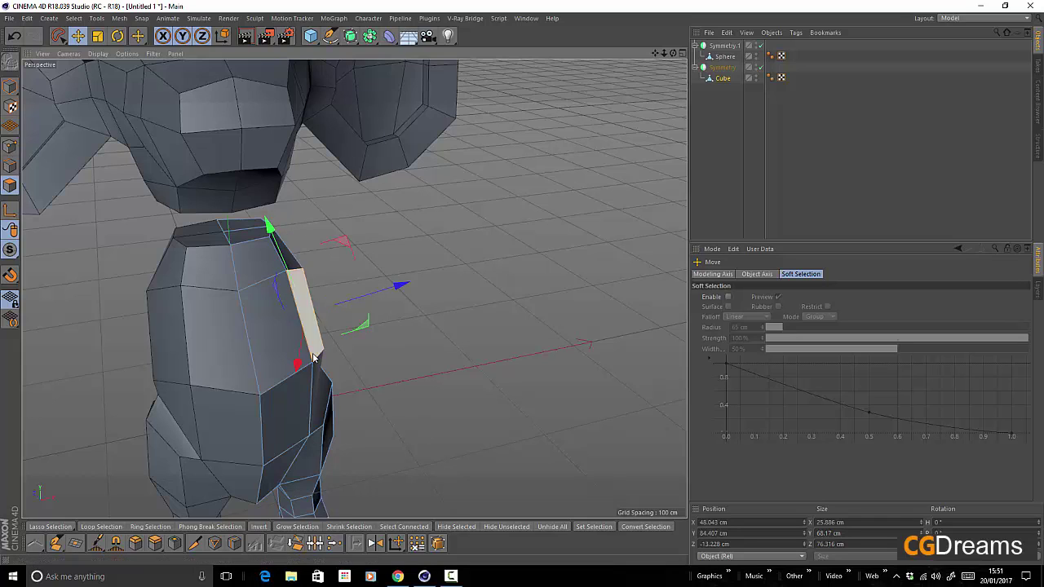
alt+drag(399, 330, 462, 273)
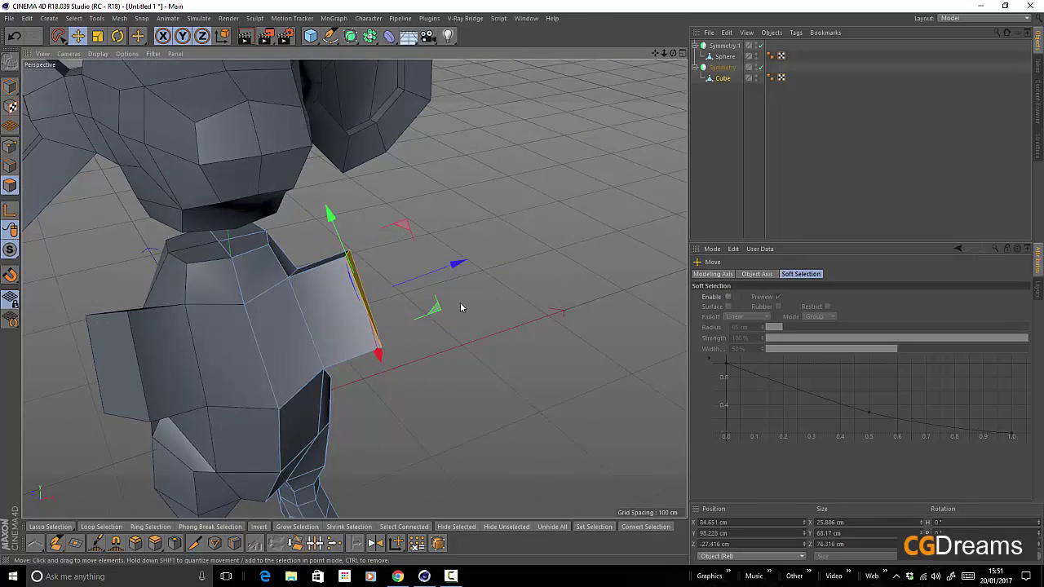
Scale the arm's end polygon to about half its size and move it about 18 cm back toward the torso.
alt+drag(319, 373, 332, 394)
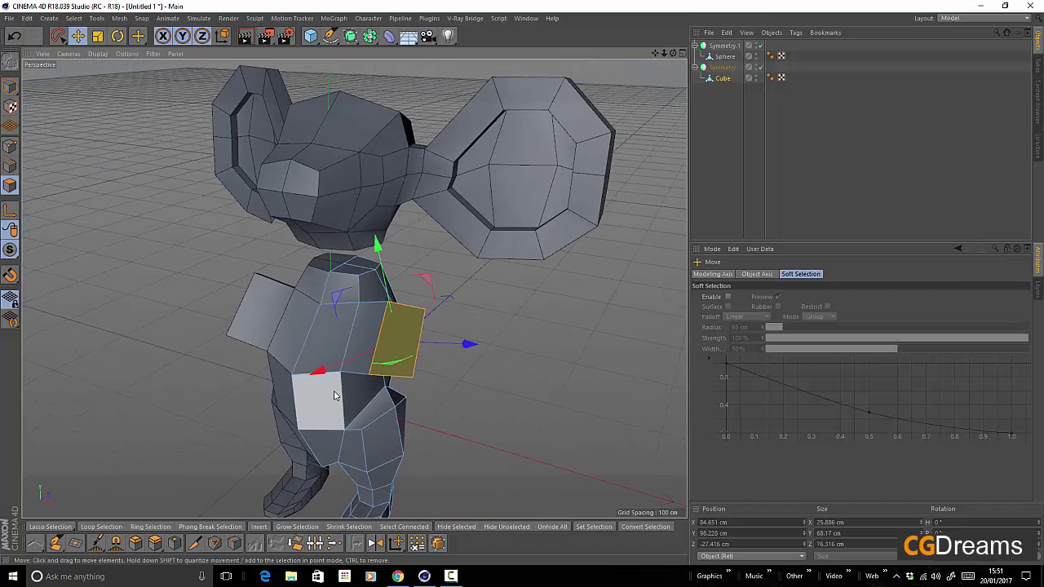
key(t)
drag(452, 379, 219, 396)
alt+drag(489, 404, 530, 453)
alt+drag(421, 407, 426, 408)
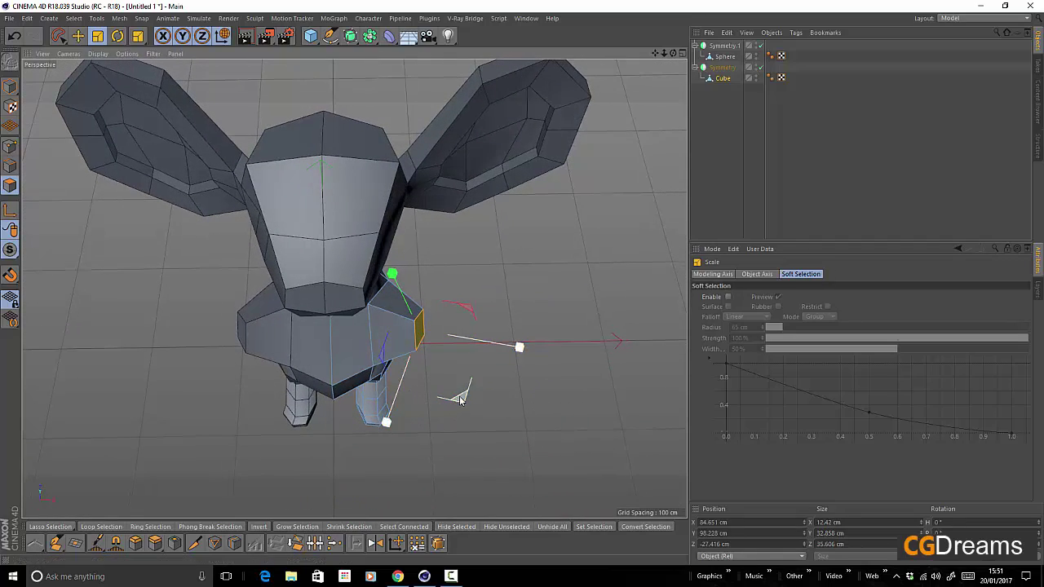
key(e)
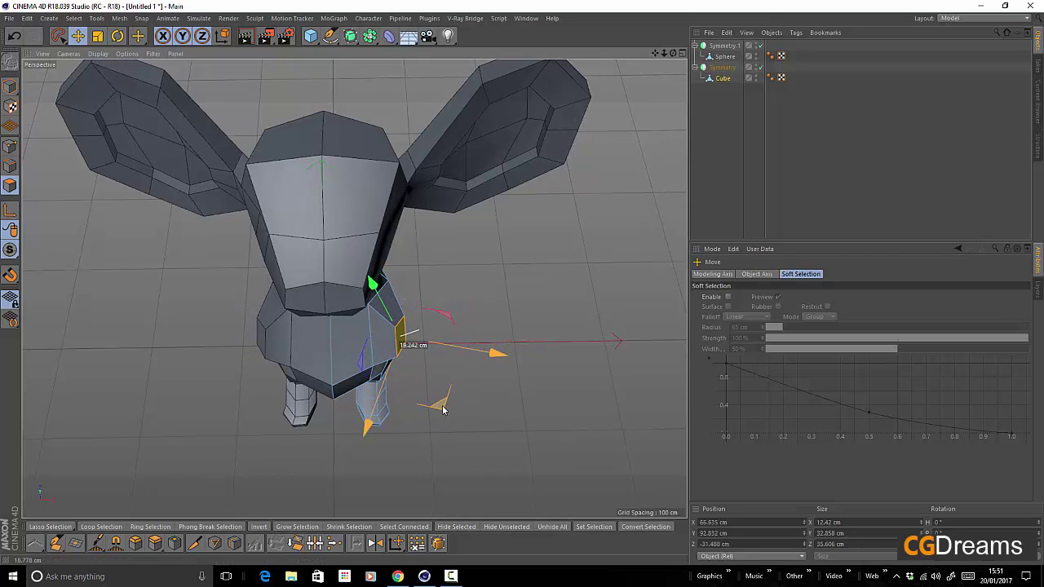
alt+drag(439, 408, 272, 347)
Rotate the arm's end polygon slightly to tilt it upward, and extrude it forward and up by about 45 cm.
key(r)
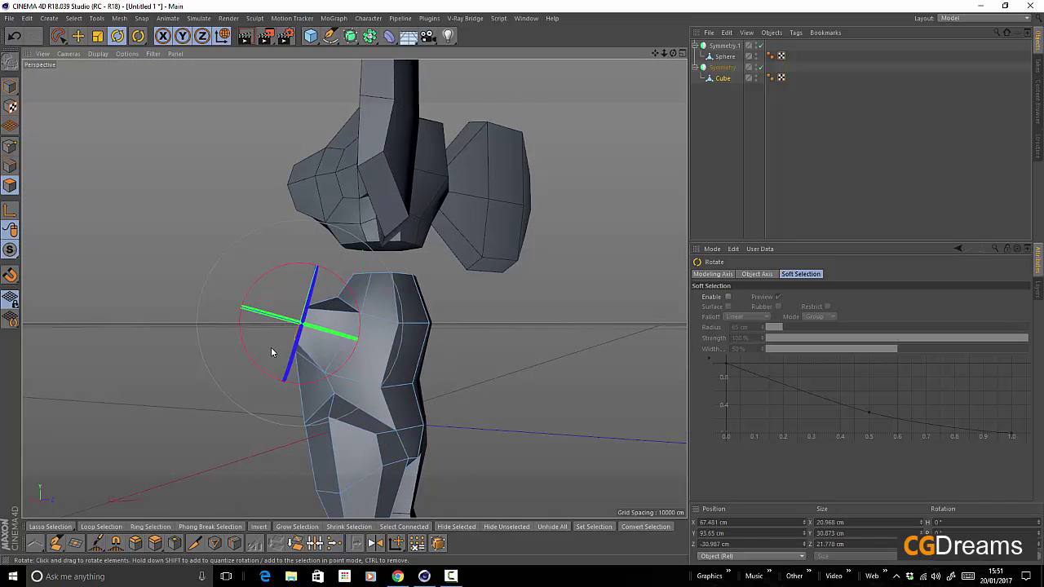
drag(341, 281, 254, 245)
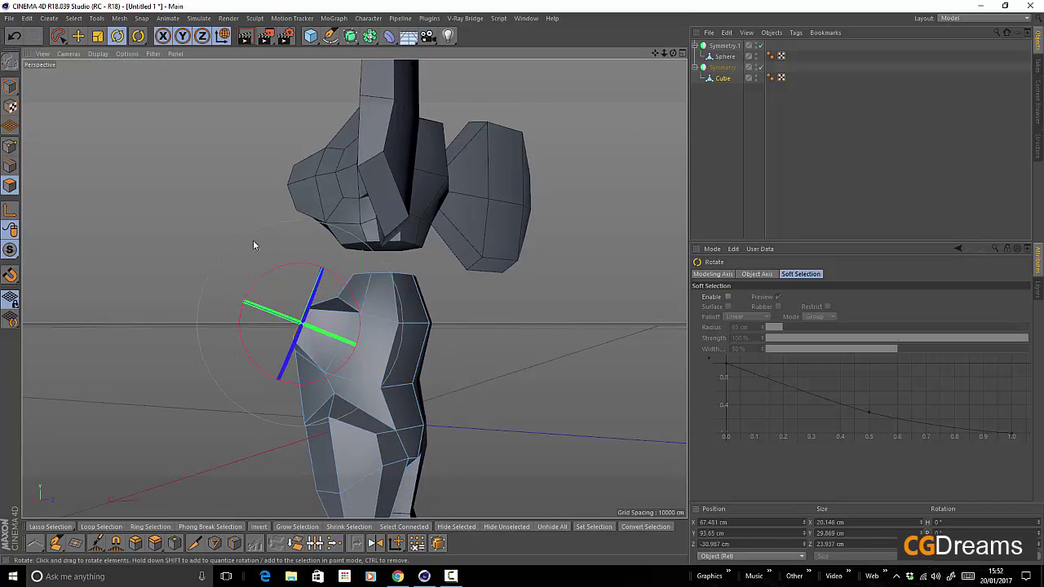
click(80, 37)
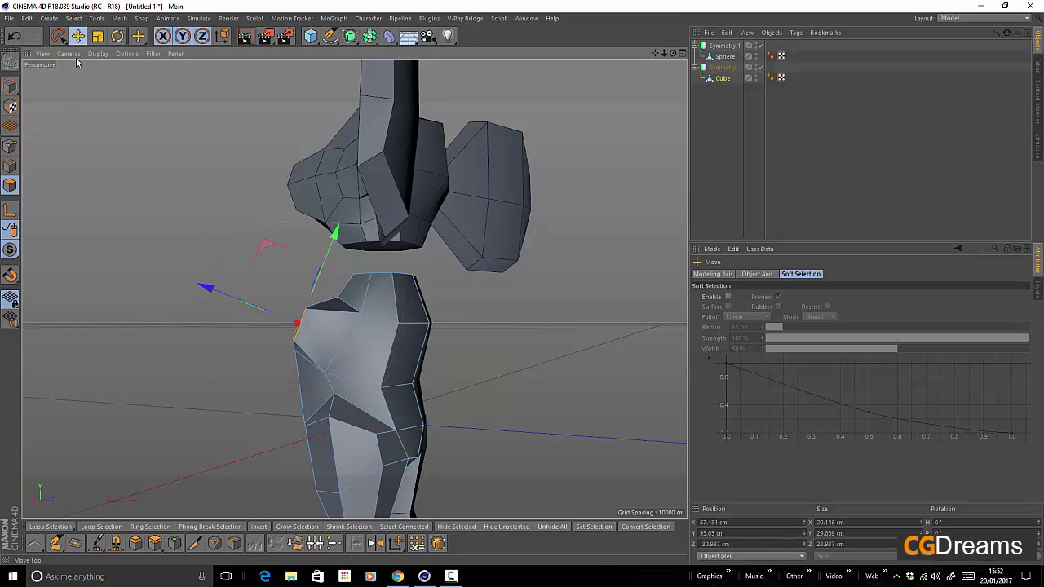
drag(245, 326, 151, 284)
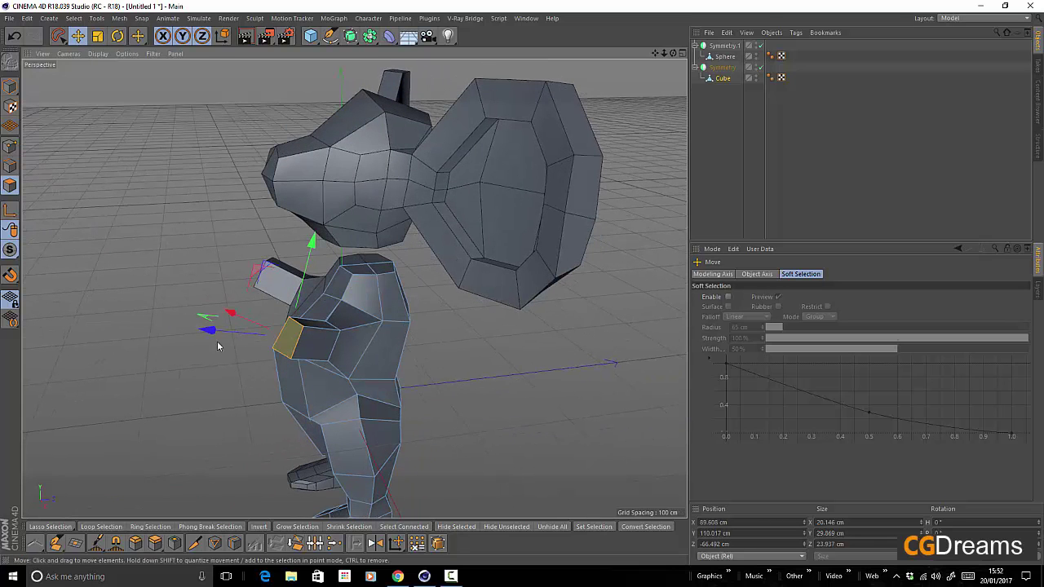
Extrude the arm's end polygon twice, enlarging it between extrusions and pulling the second one out about 20 cm to form the hand block.
drag(209, 331, 186, 332)
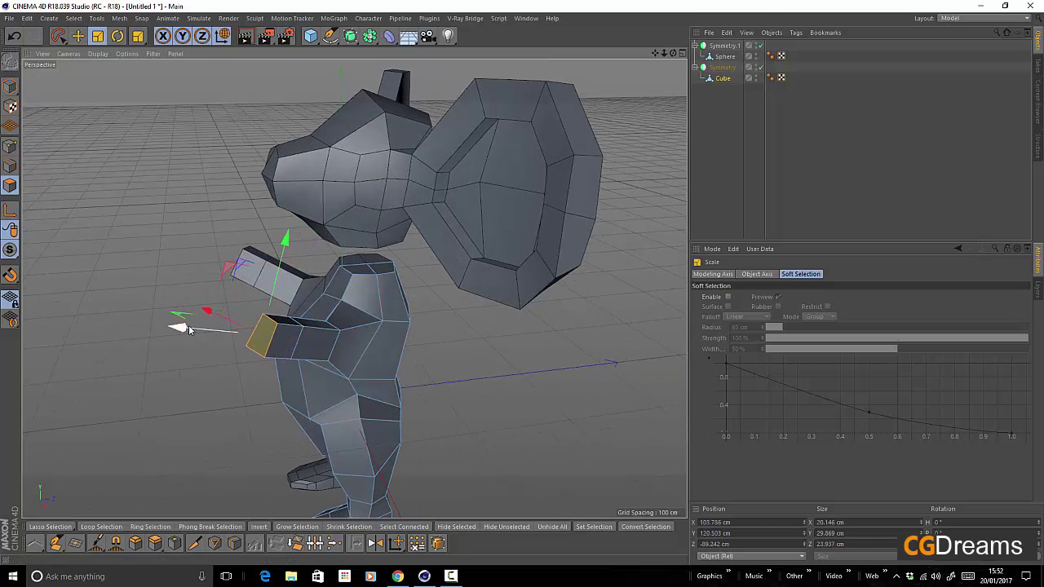
drag(272, 364, 503, 362)
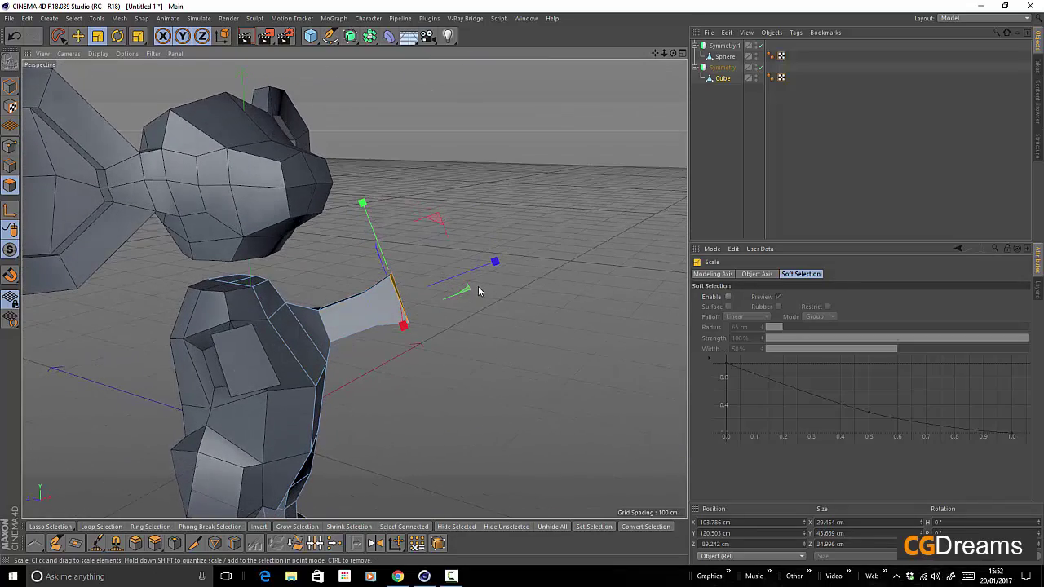
key(e)
drag(481, 267, 510, 271)
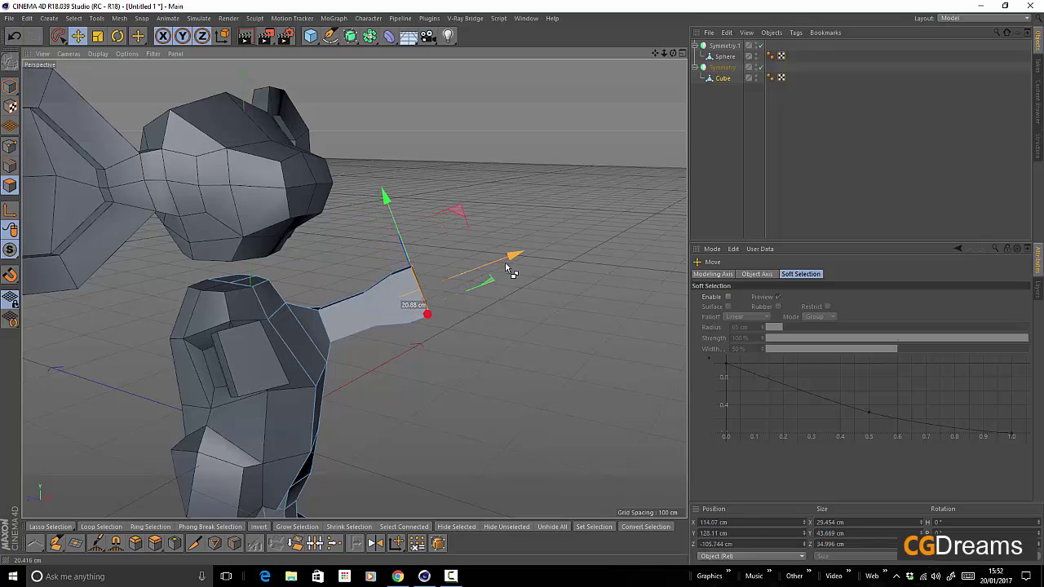
Narrow the hand's end polygon, then grow the selection to the surrounding hand polygons and scale them thinner across the hand's width.
alt+drag(455, 301, 309, 386)
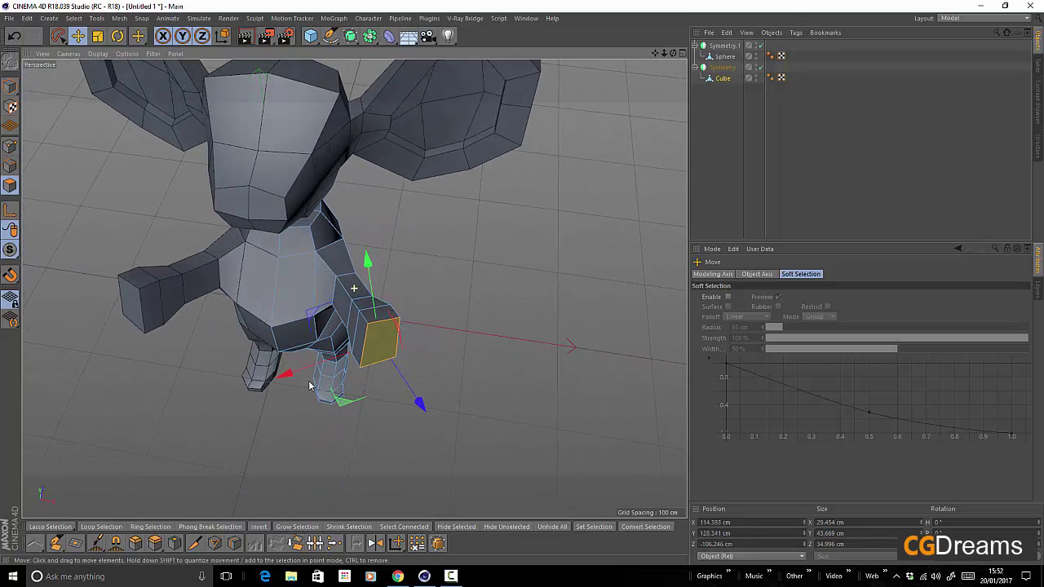
key(t)
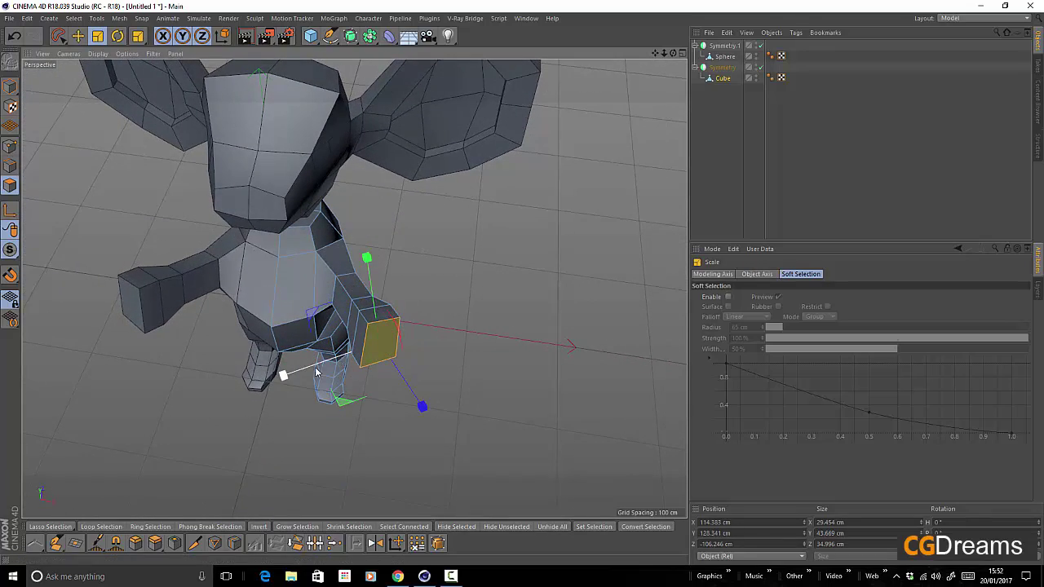
drag(326, 373, 324, 373)
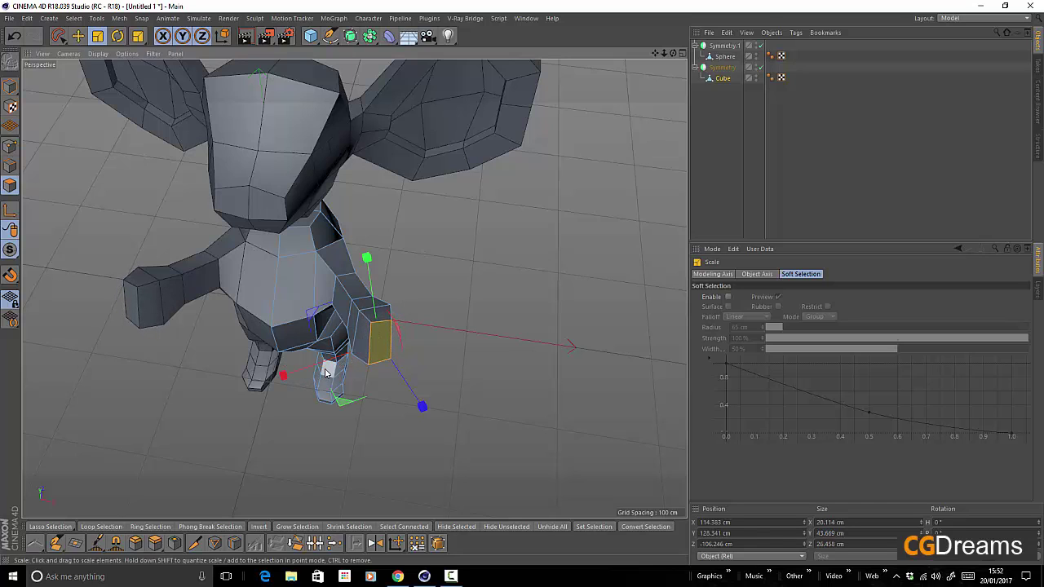
key(u)
key(y)
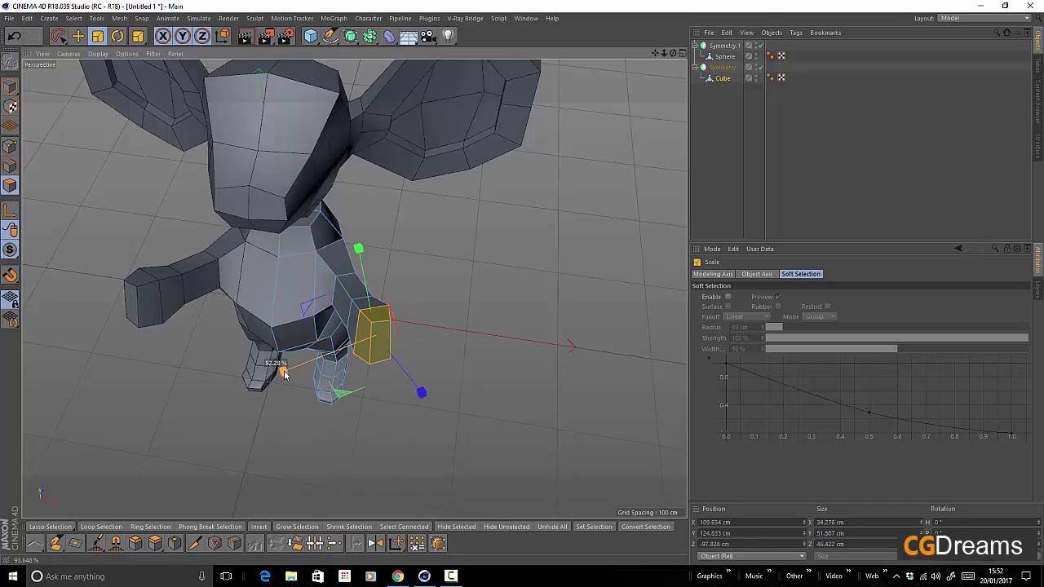
drag(282, 374, 311, 372)
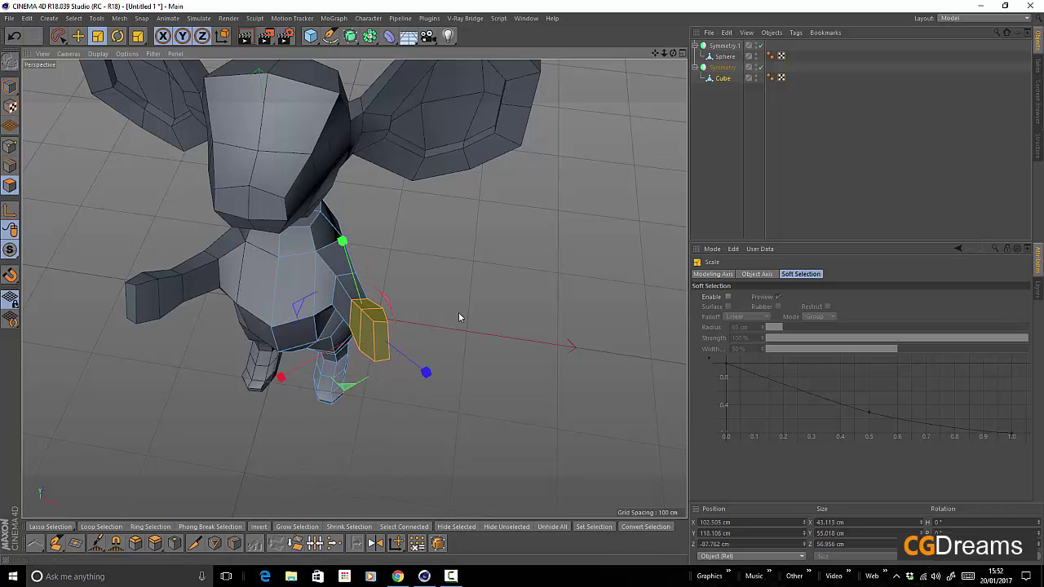
Examine the hand block from several angles, checking the polygon on its upper side near the wrist.
alt+drag(451, 369, 378, 299)
alt+right_drag(378, 298, 445, 294)
alt+drag(389, 302, 407, 293)
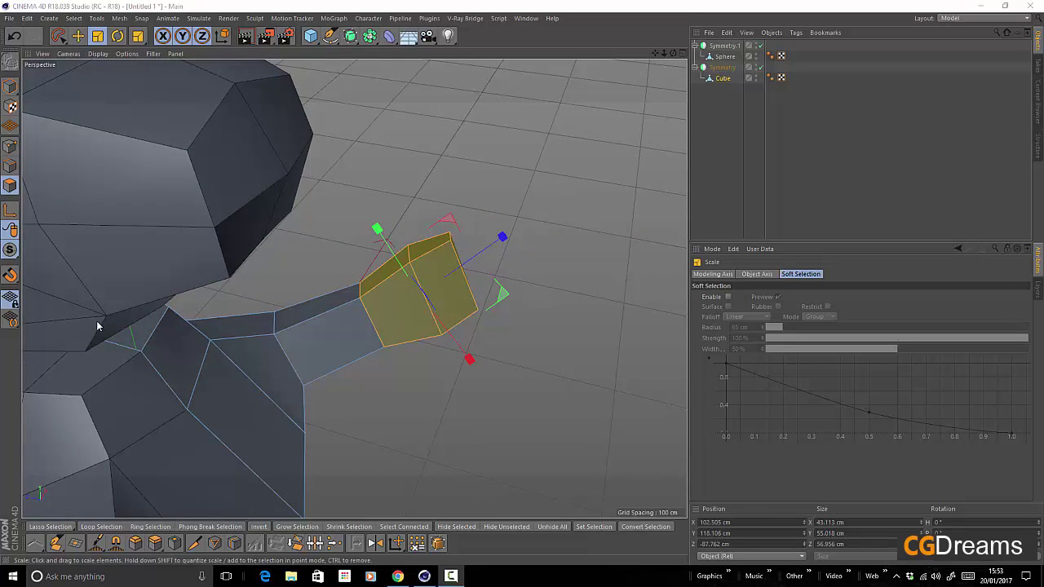
alt+drag(357, 326, 368, 297)
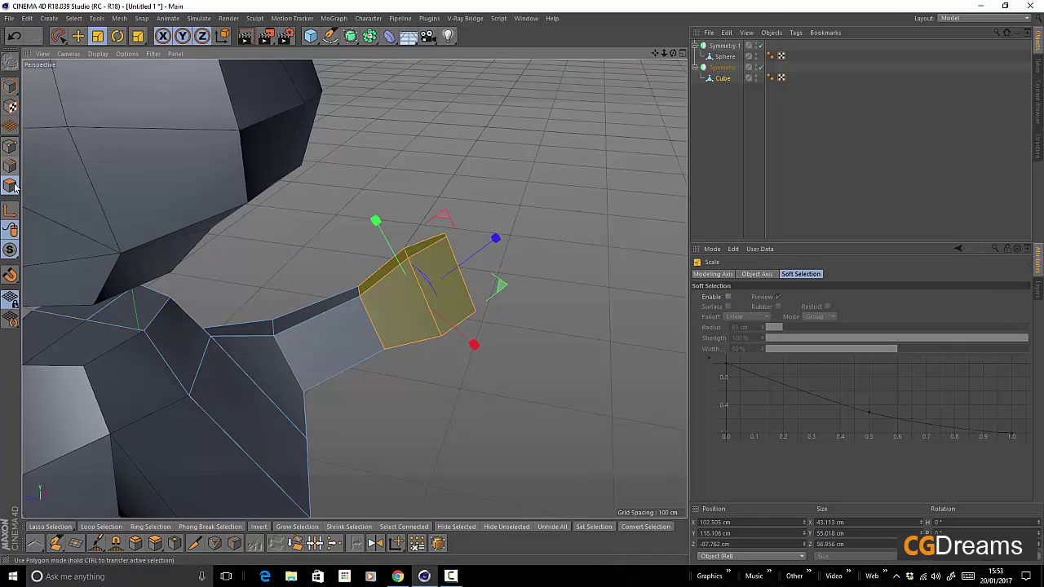
click(449, 177)
alt+drag(417, 274, 408, 351)
click(372, 277)
alt+drag(473, 325, 415, 268)
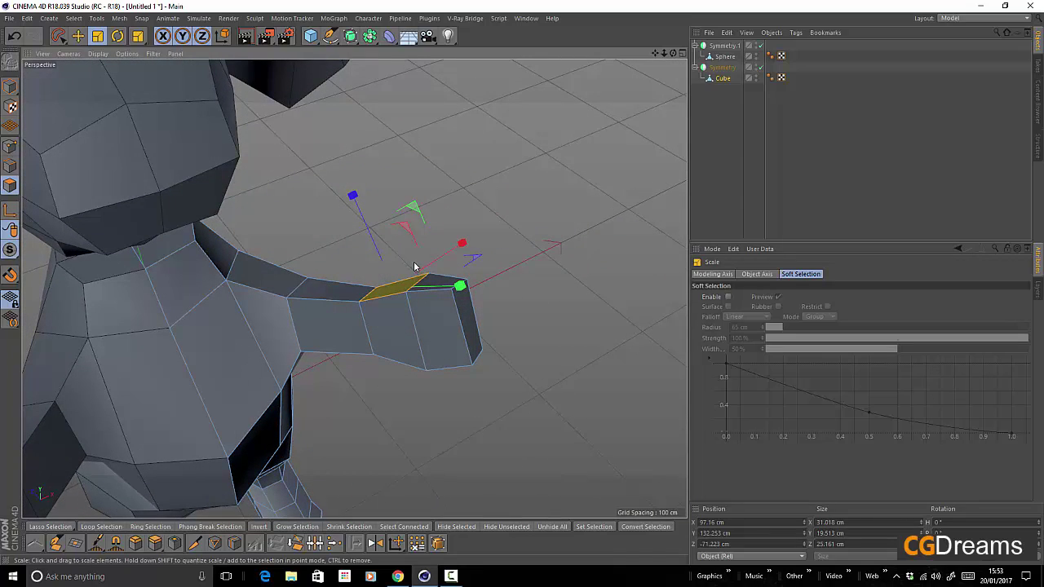
alt+drag(410, 342, 400, 322)
Select the upper hand edge next to the wrist and lower it along the vertical axis with the World axis orientation.
click(298, 274)
click(392, 294)
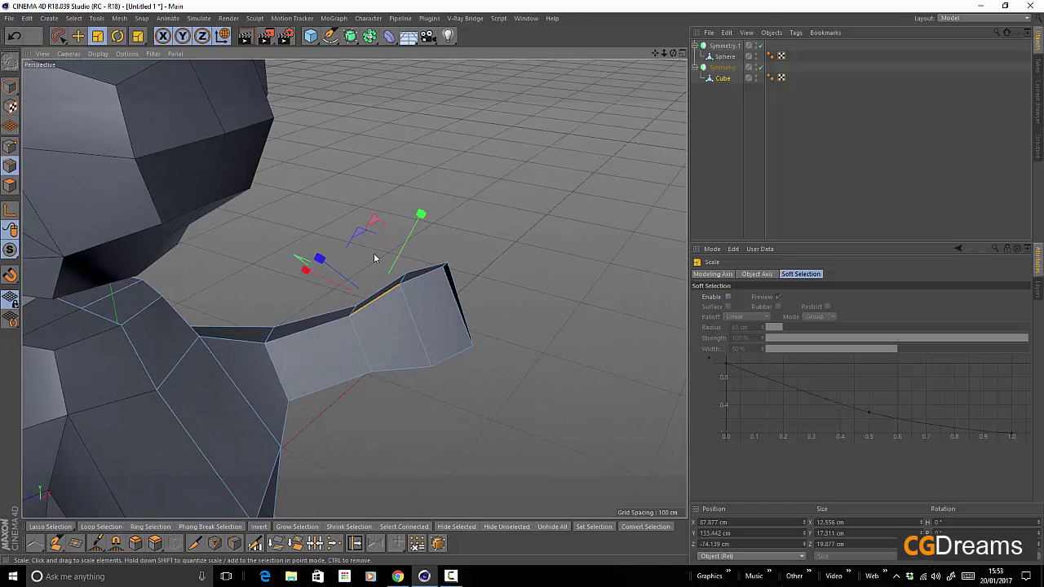
key(e)
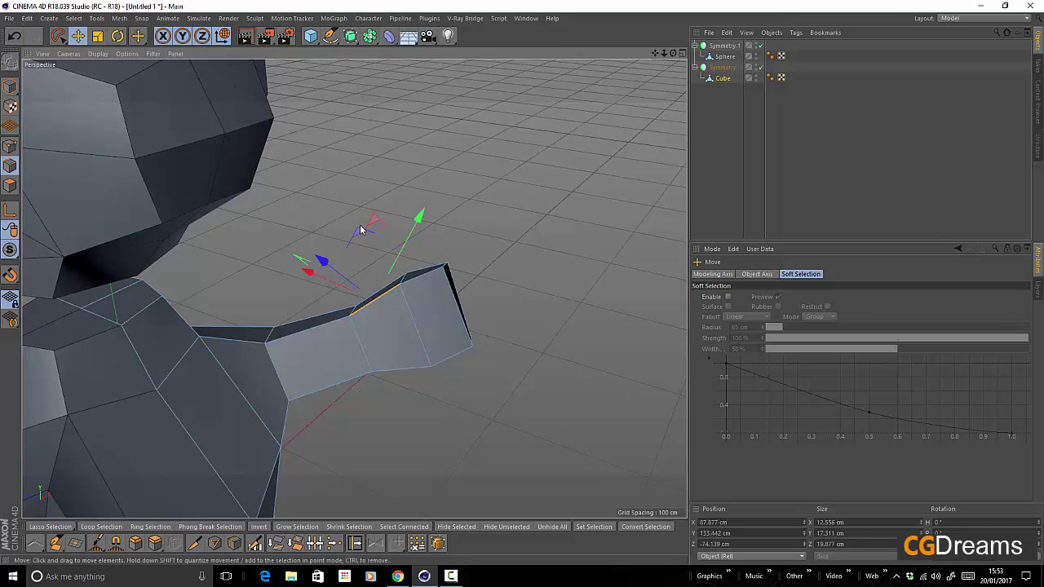
right_click(420, 217)
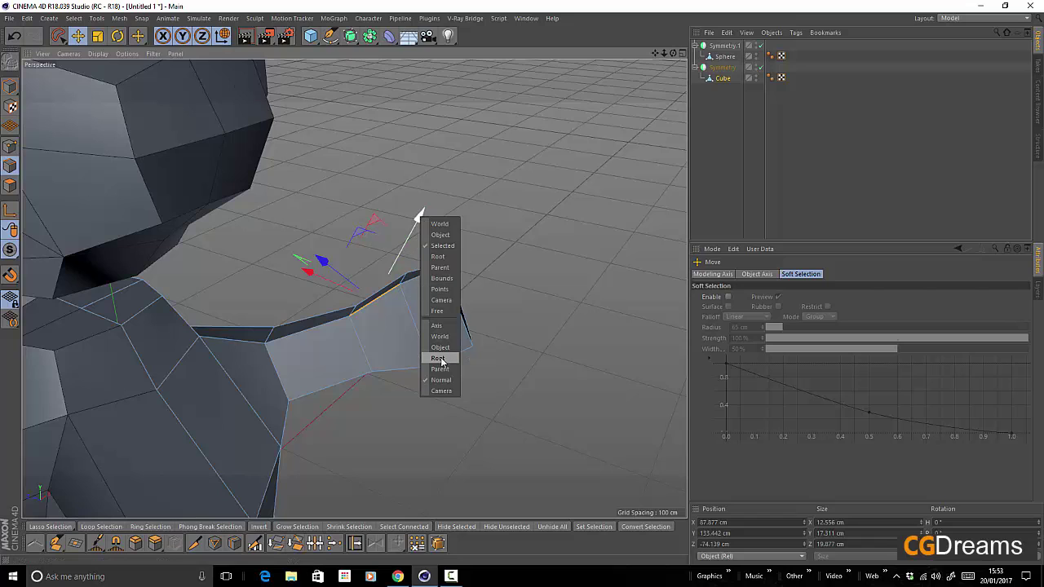
click(442, 334)
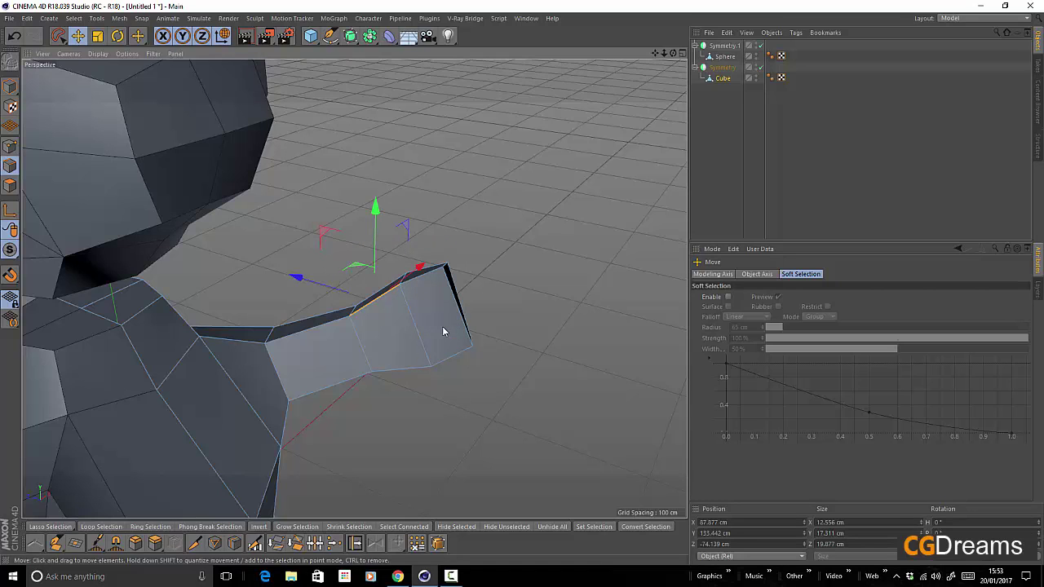
drag(375, 208, 396, 229)
Fine-tune the lowered hand edge by shifting it slightly outward and adjusting its height and depth.
alt+drag(422, 303, 401, 279)
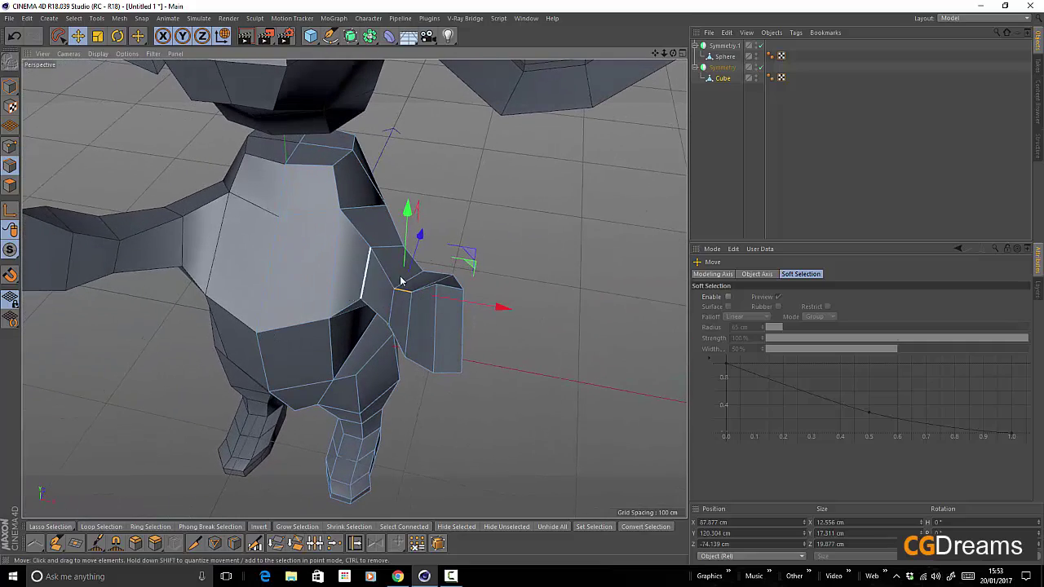
drag(475, 266, 478, 265)
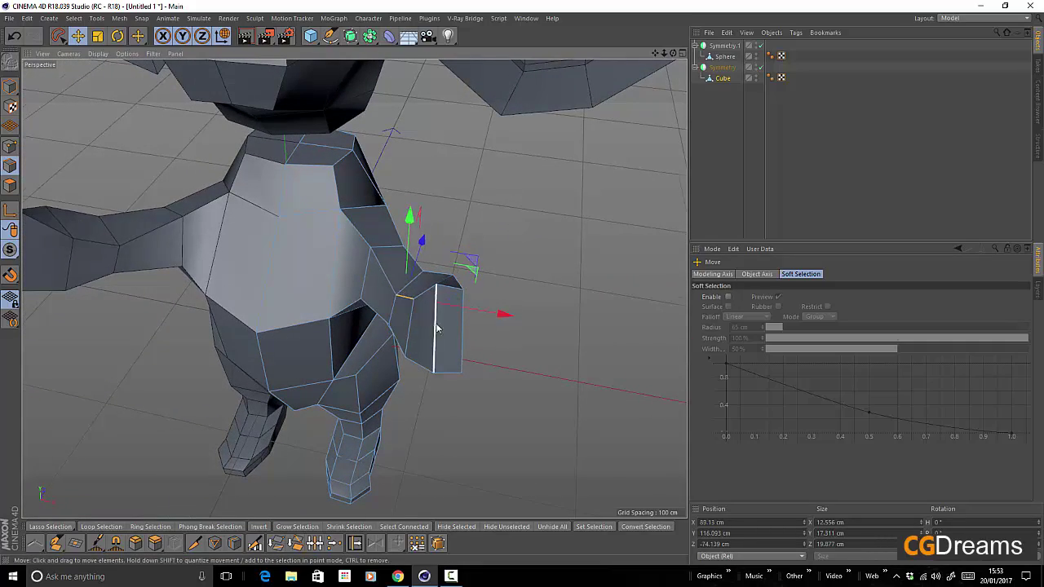
alt+drag(435, 328, 548, 295)
alt+drag(346, 316, 286, 331)
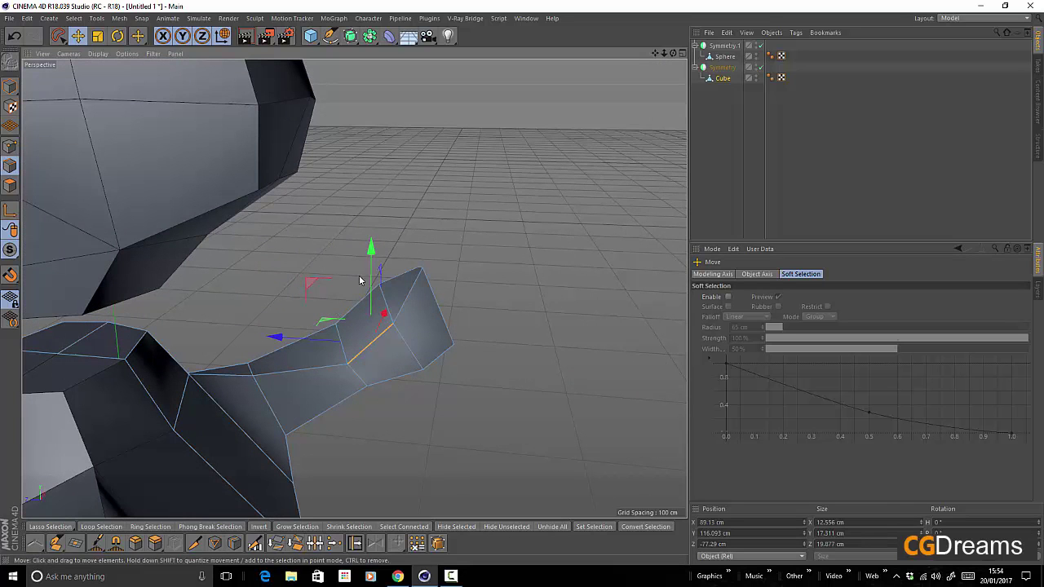
mouse_move(359, 280)
mouse_down()
mouse_move(363, 260)
mouse_move(361, 272)
mouse_up()
Extrude the sloped polygon on top of the hand up and inward as the thumb base, and scale its end down.
click(11, 184)
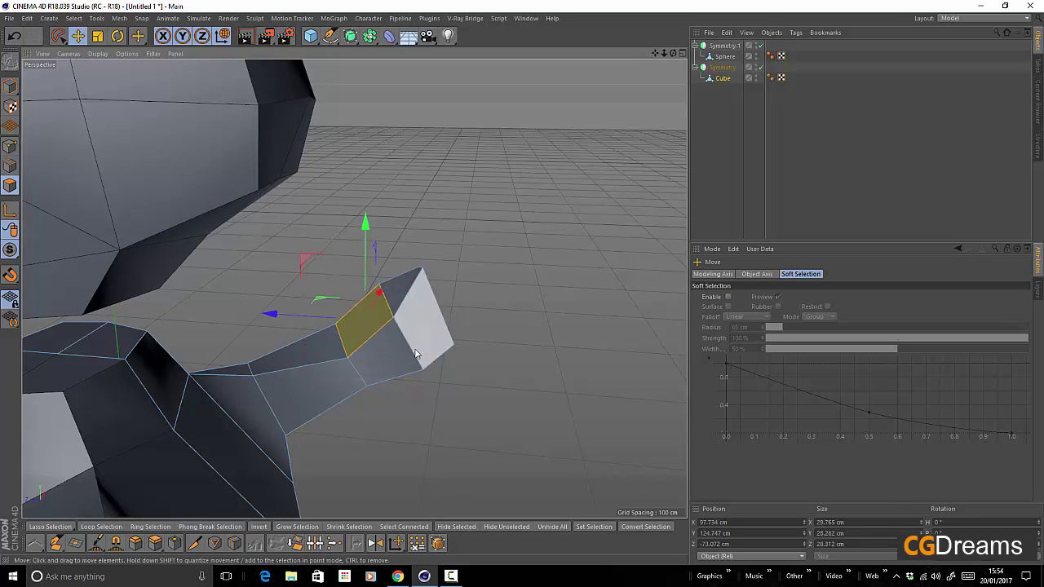
alt+drag(362, 349, 244, 373)
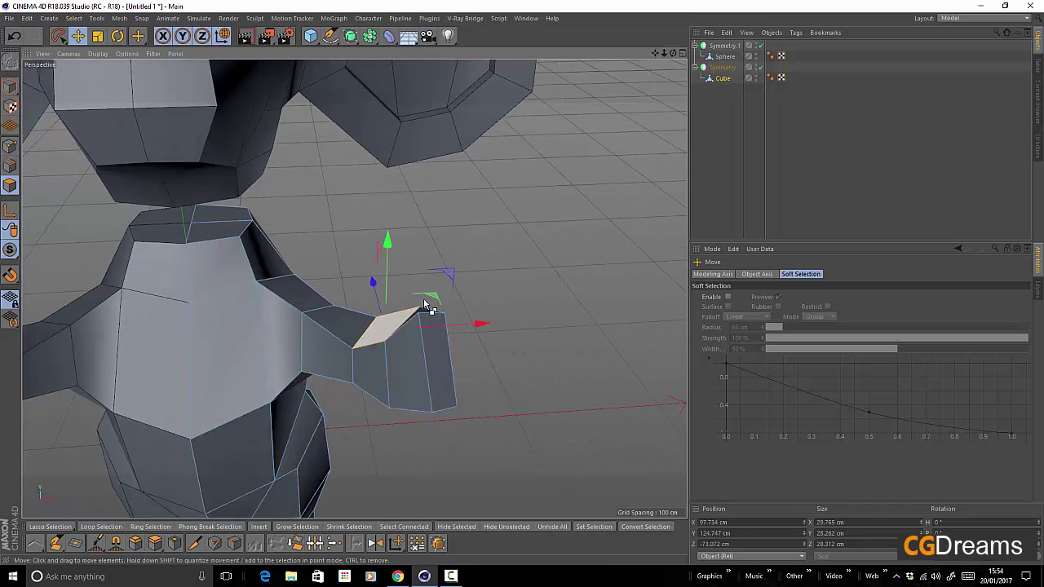
drag(447, 277, 405, 248)
key(t)
drag(535, 298, 393, 314)
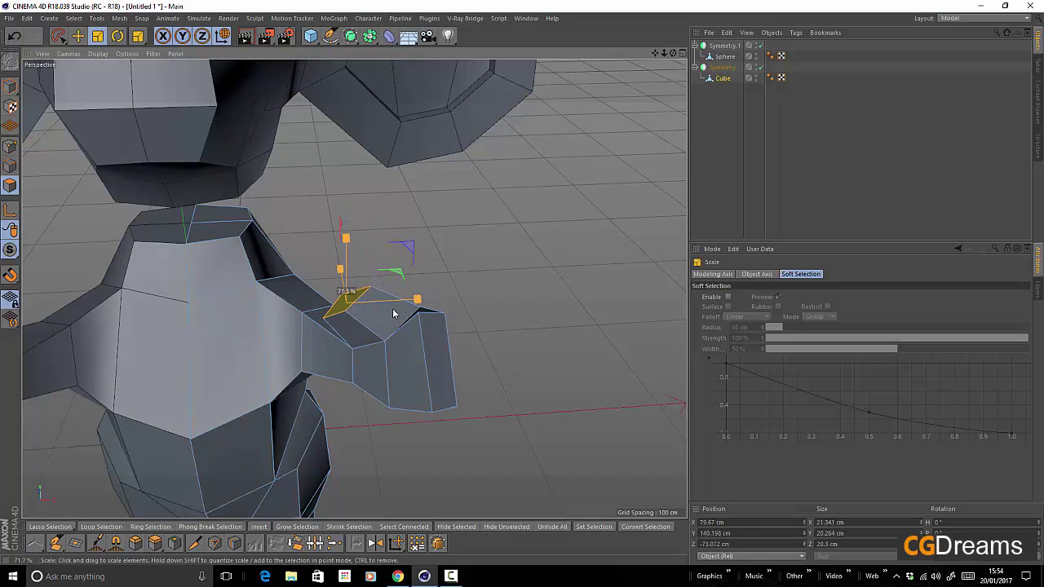
drag(308, 314, 286, 319)
alt+drag(379, 342, 403, 354)
Set the move axis orientation to Normal and extrude the thumb's end polygon along its normal to lengthen the thumb.
key(w)
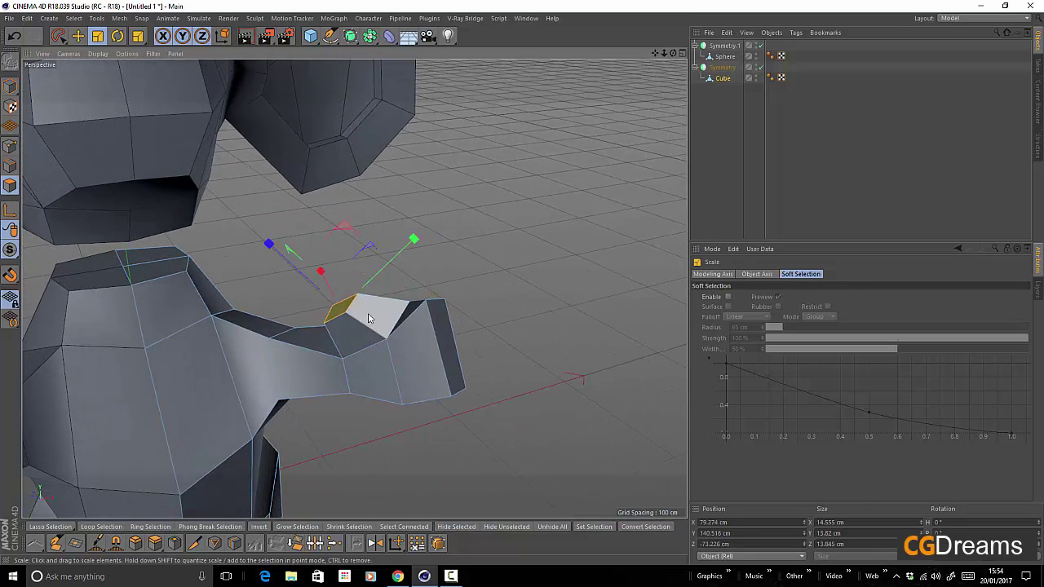
key(e)
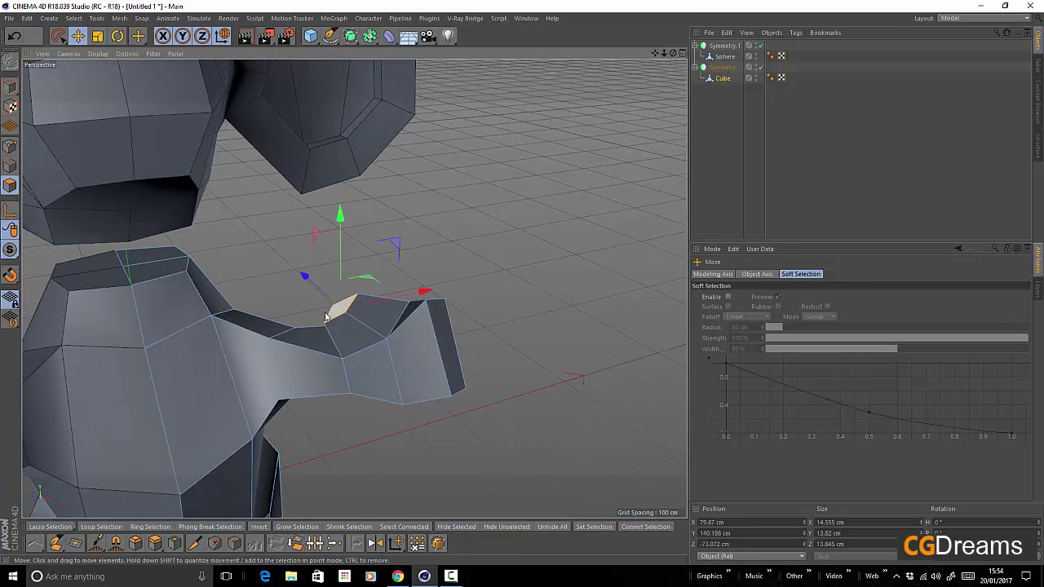
right_click(424, 293)
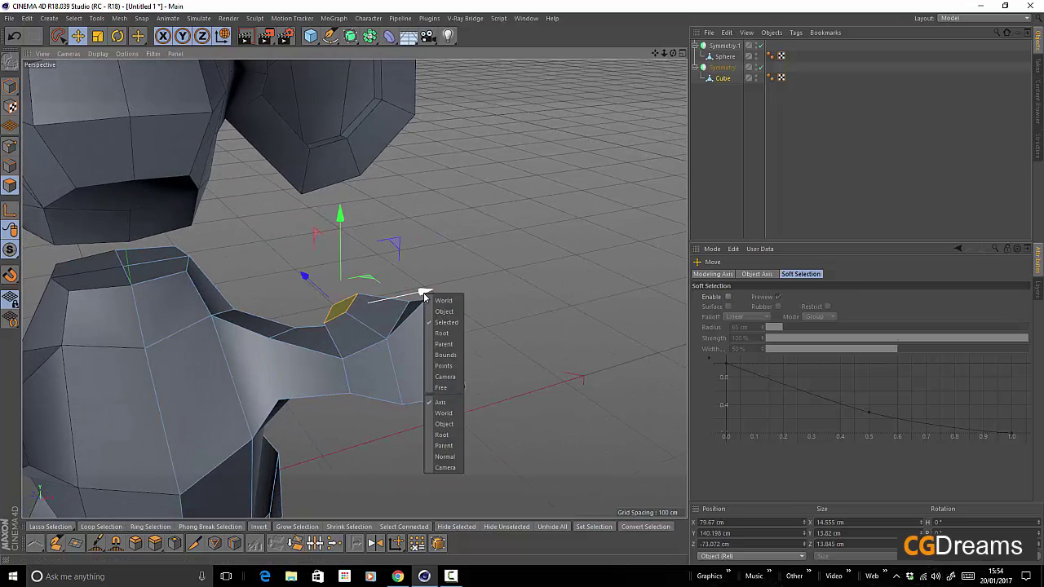
click(451, 457)
drag(279, 252, 240, 238)
Extrude the hand's end polygon further outward and shift it sideways so the finger section curves inward.
alt+drag(424, 337, 454, 353)
click(454, 353)
drag(546, 354, 583, 354)
drag(459, 416, 449, 432)
Rotate the end polygon of the finger section to follow the hand's curve, and clear the polygon selection.
alt+drag(449, 433, 522, 477)
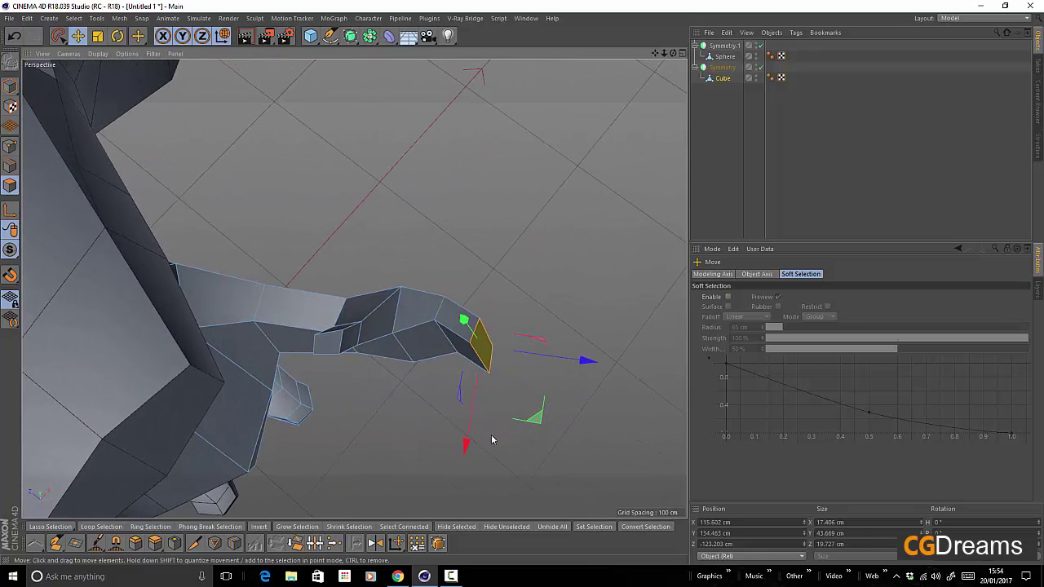
key(r)
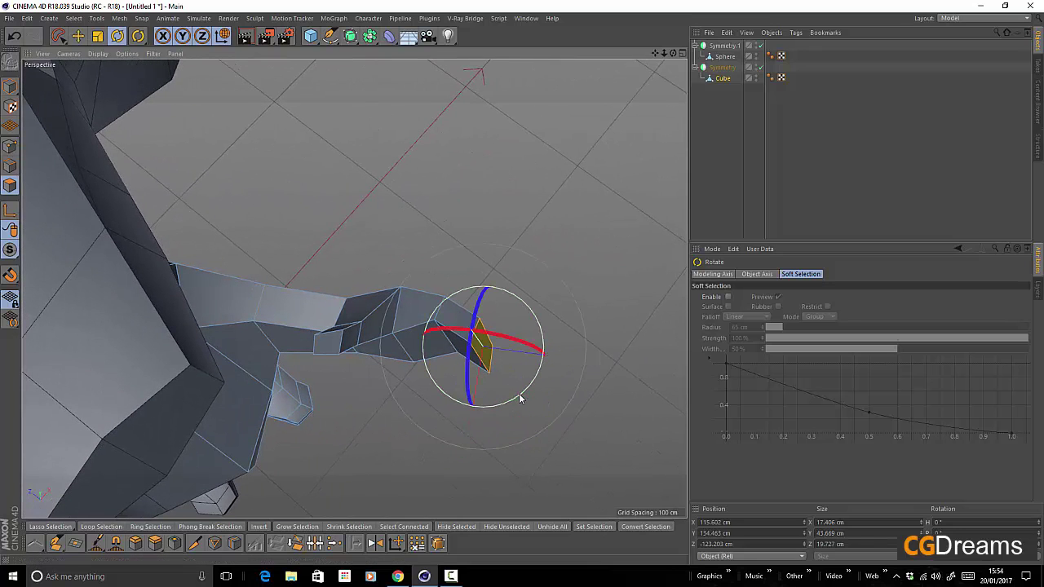
drag(517, 396, 494, 405)
mouse_move(495, 406)
alt+mouse_down()
mouse_move(351, 291)
mouse_move(304, 356)
mouse_move(393, 340)
mouse_move(436, 345)
mouse_move(144, 297)
mouse_move(387, 315)
alt+mouse_up()
key(space)
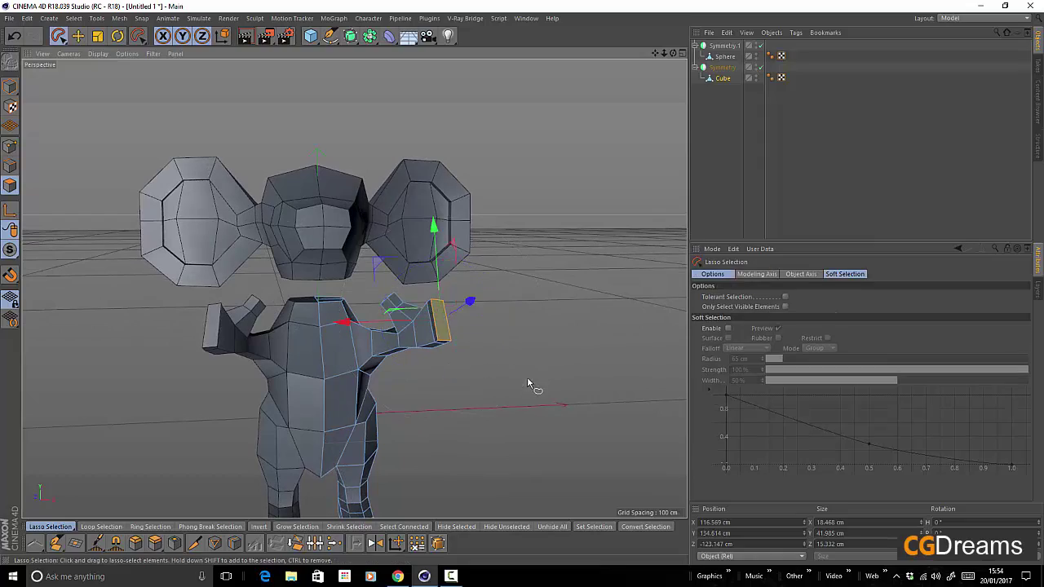
click(527, 377)
Select the edge at the thumb's tip in edge mode and shift it slightly to reshape the tip.
mouse_move(416, 374)
alt+mouse_down()
mouse_move(527, 401)
mouse_move(431, 372)
mouse_move(480, 380)
alt+mouse_up()
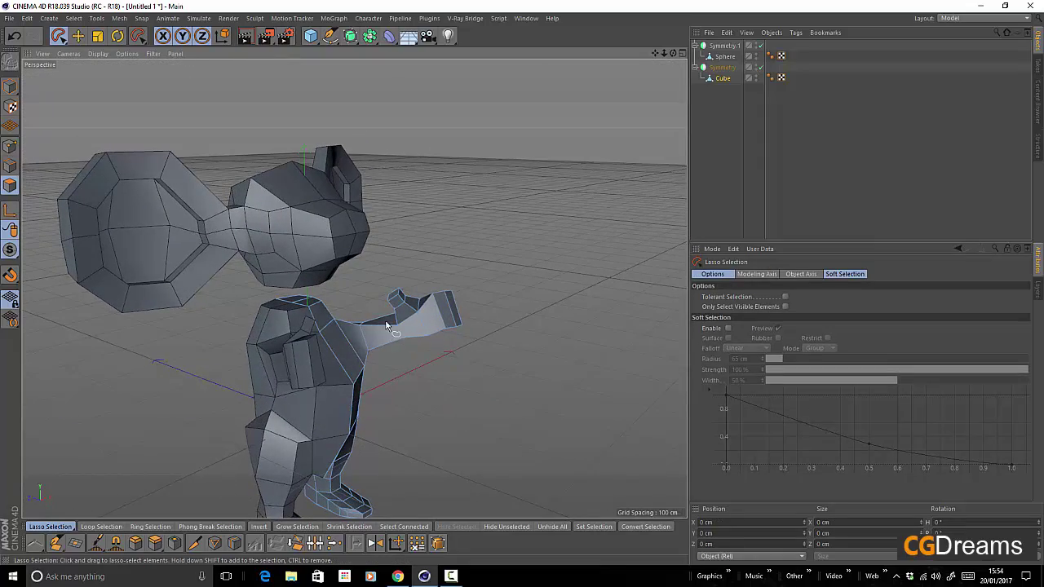
alt+drag(339, 315, 204, 322)
alt+right_drag(359, 318, 459, 338)
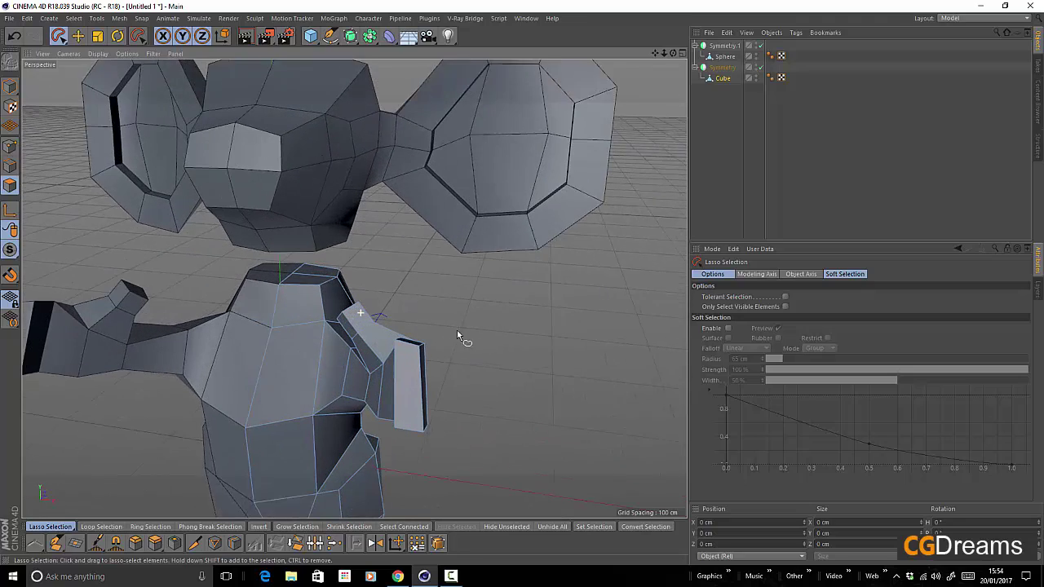
click(10, 166)
alt+drag(440, 352, 353, 356)
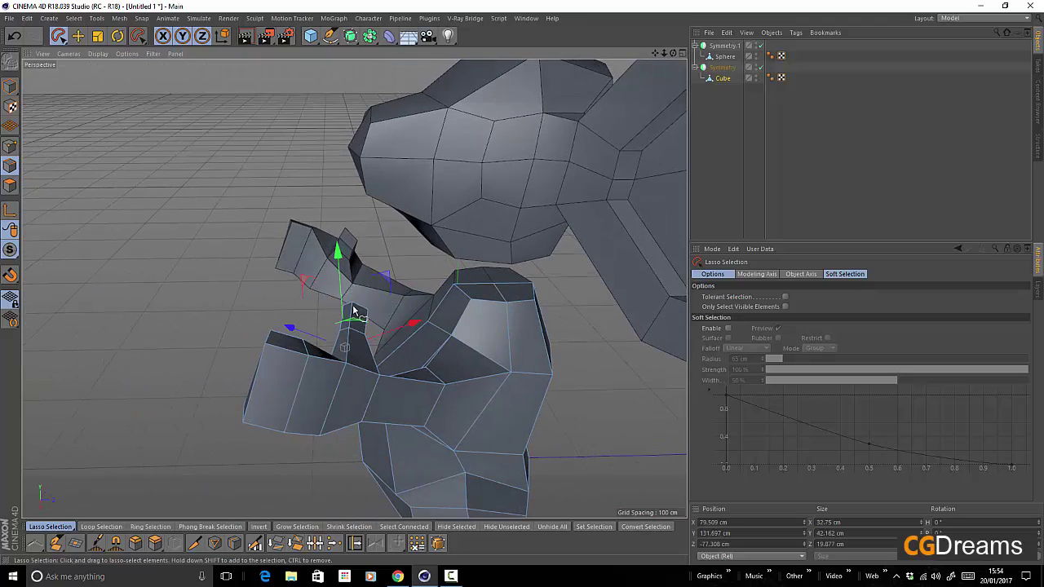
click(359, 305)
click(78, 38)
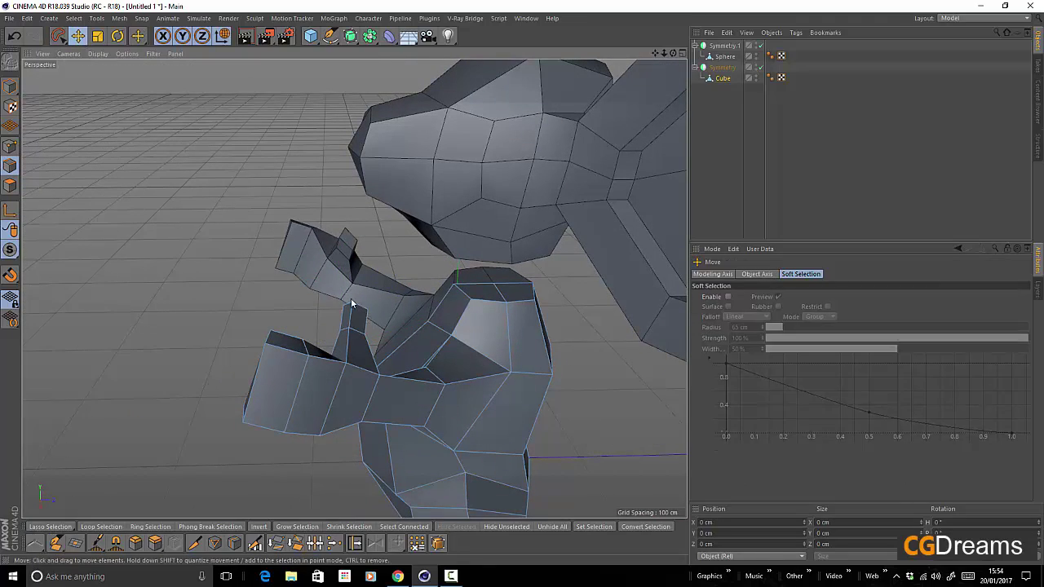
alt+drag(350, 326, 461, 318)
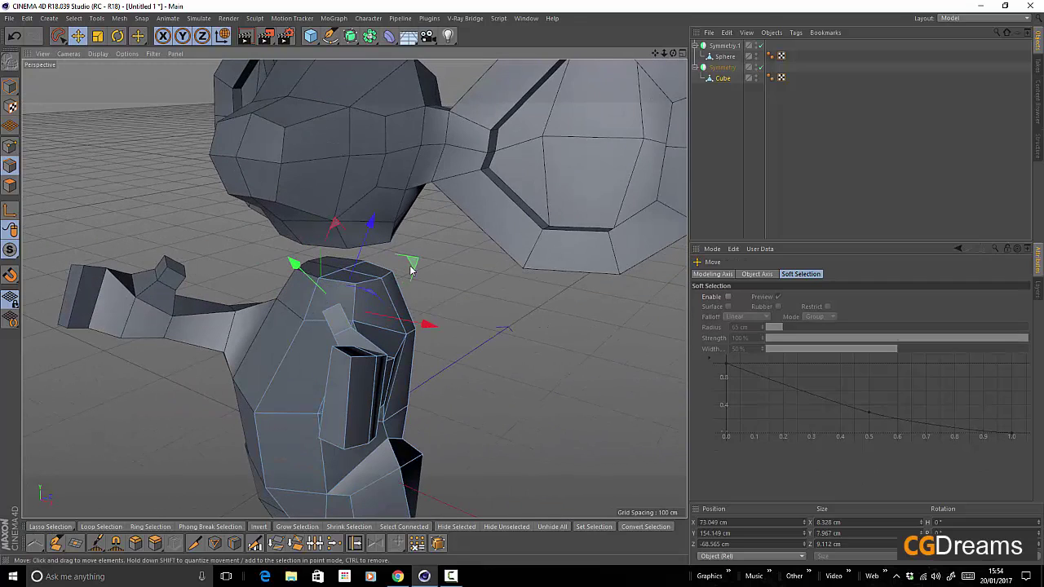
mouse_move(411, 267)
mouse_down()
mouse_move(412, 251)
mouse_move(407, 263)
mouse_up()
Reposition the edge across the thumb's middle, and nudge the side polygon at the thumb's tip slightly toward the fingers.
mouse_move(348, 325)
alt+mouse_down()
mouse_move(396, 325)
mouse_move(349, 330)
alt+mouse_up()
click(341, 340)
click(346, 335)
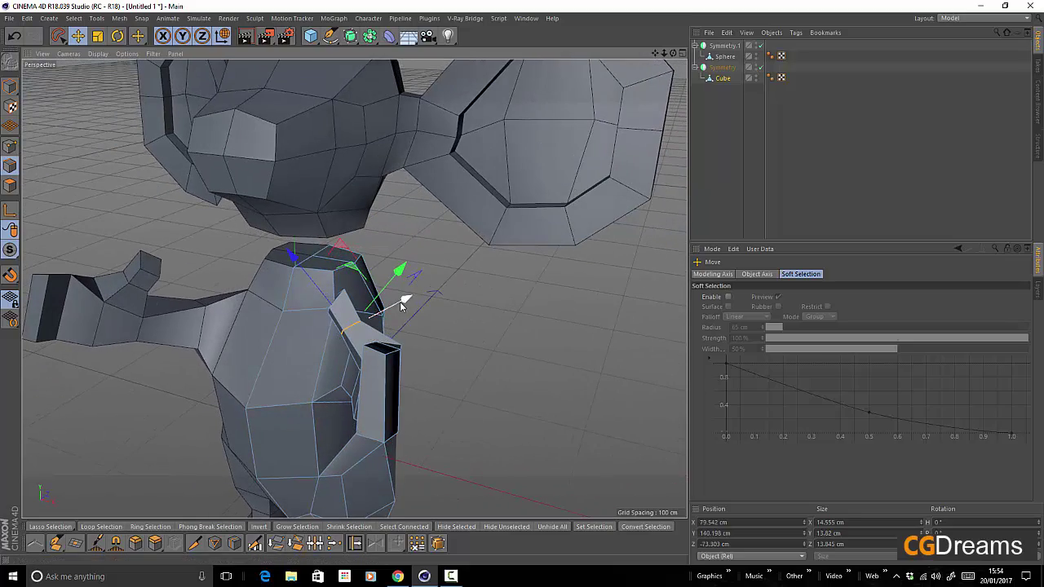
drag(403, 300, 397, 305)
alt+drag(356, 332, 424, 289)
click(11, 186)
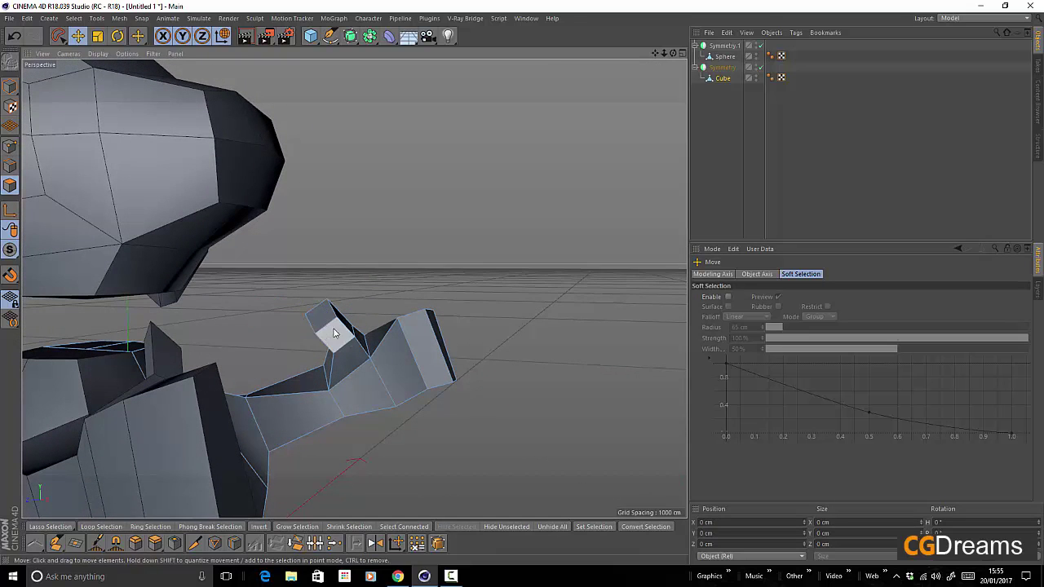
drag(224, 315, 230, 315)
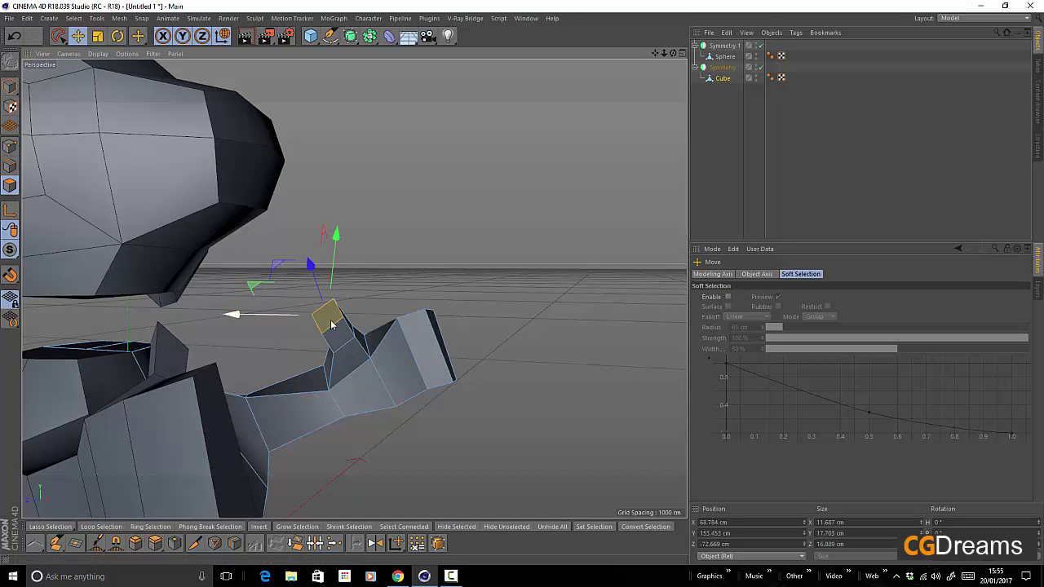
Select the polygon at the hand's outer end and nudge it slightly further outward to lengthen the finger section.
alt+drag(410, 338, 499, 308)
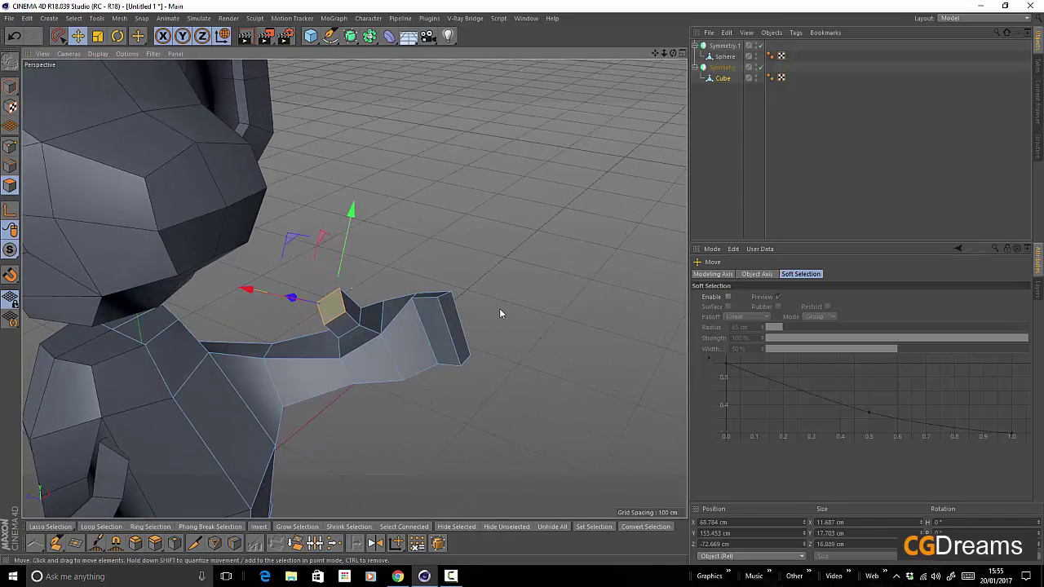
alt+drag(435, 341, 457, 324)
click(456, 327)
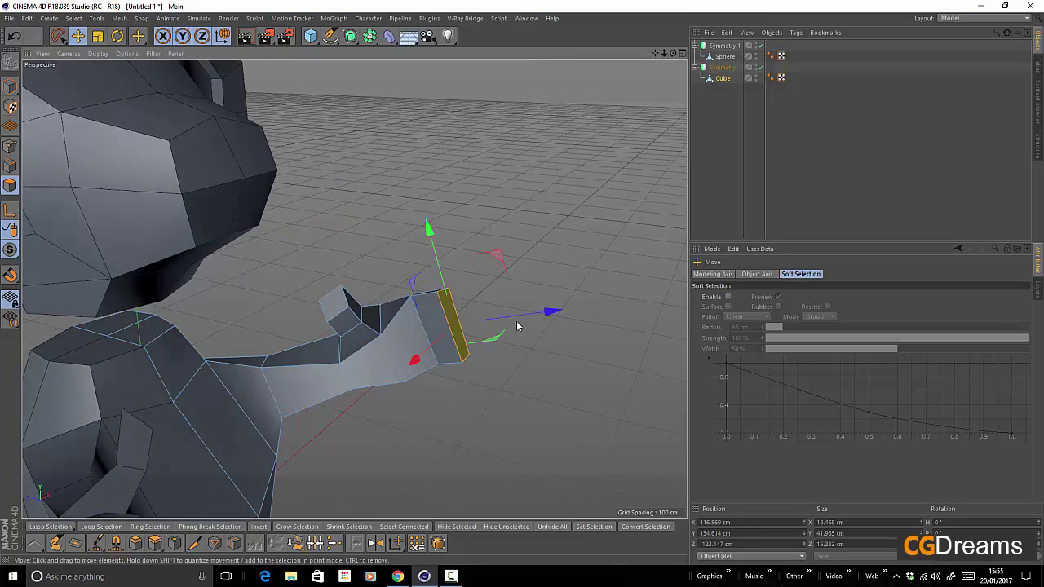
alt+drag(536, 315, 264, 355)
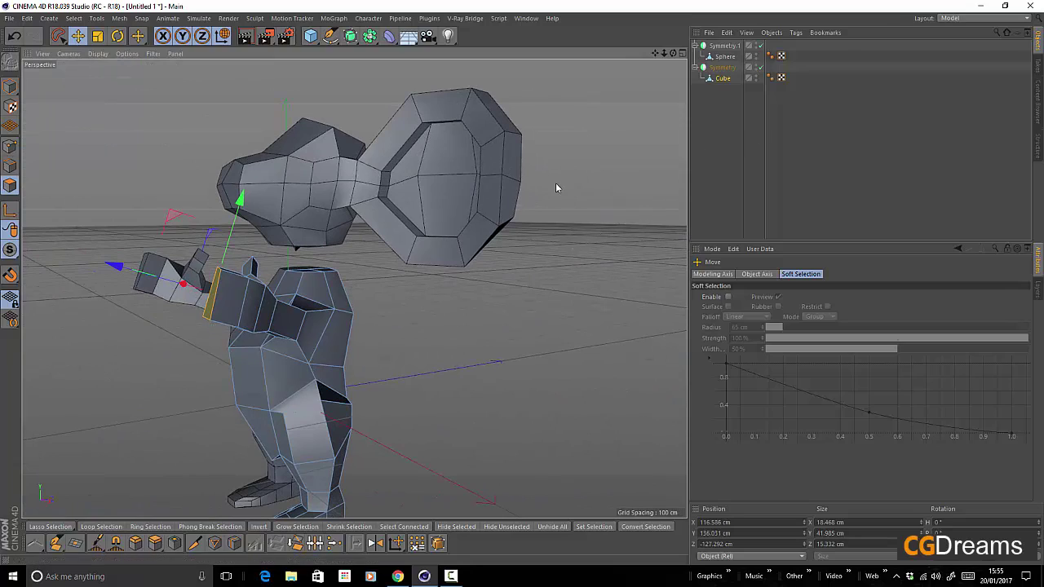
alt+drag(556, 188, 489, 282)
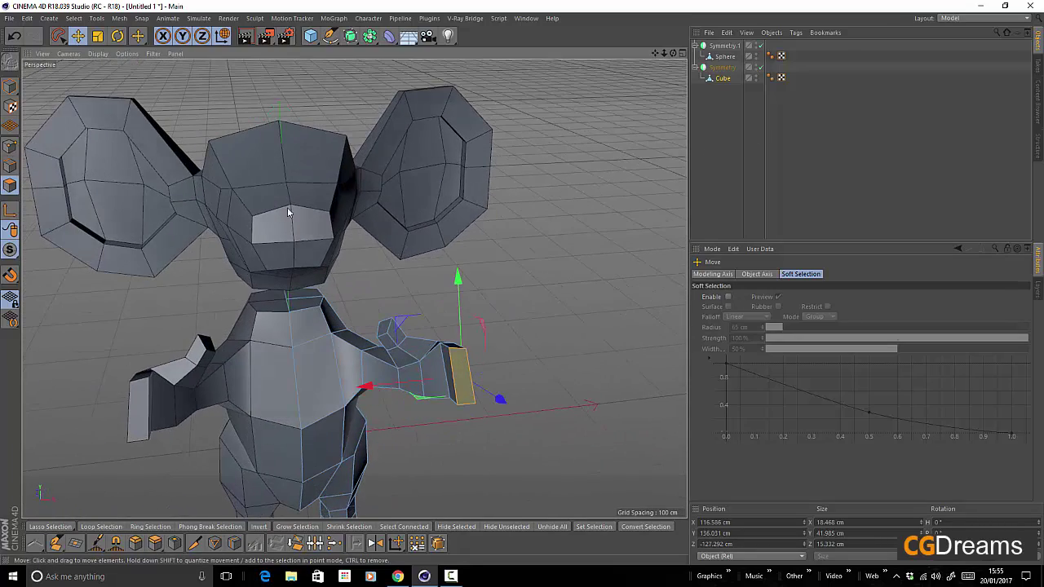
Make the symmetry objects of both the head and the body editable.
click(727, 57)
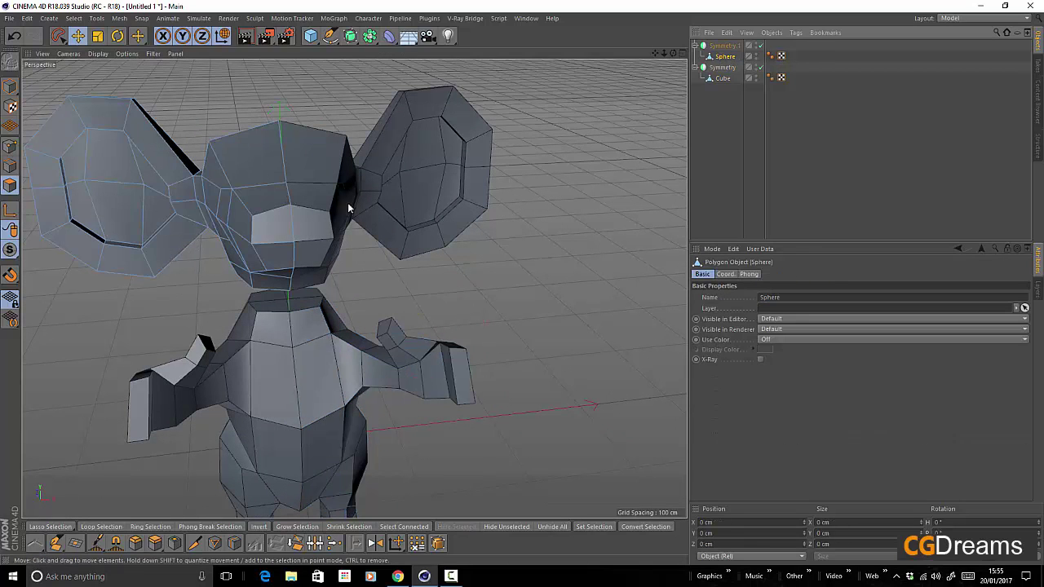
click(272, 240)
alt+drag(272, 240, 277, 253)
alt+drag(465, 260, 438, 300)
scroll(431, 298, up, 8)
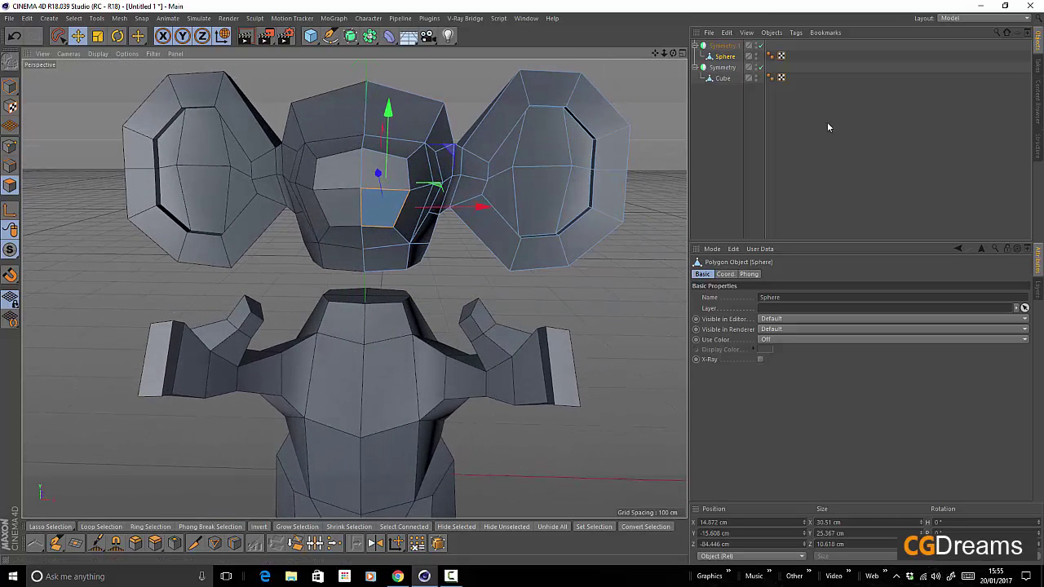
click(725, 46)
ctrl+click(726, 69)
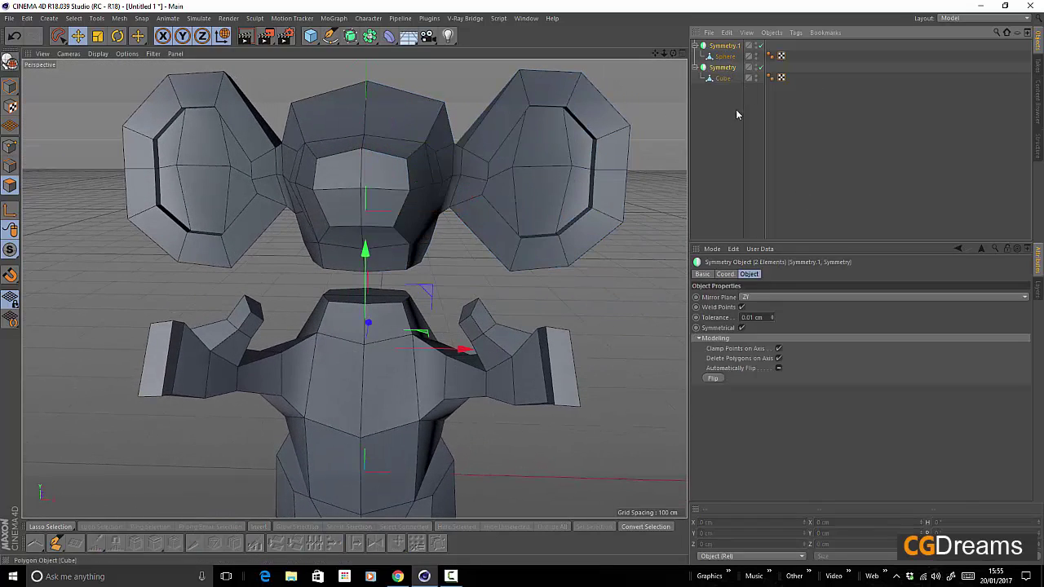
click(10, 65)
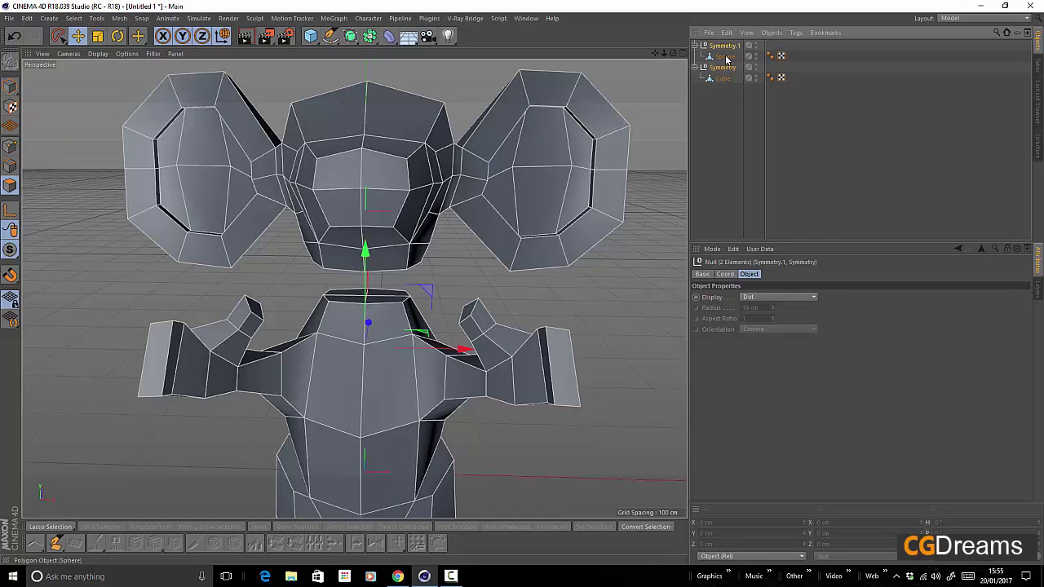
Take Sphere and Cube out of their parent nulls and delete the two emptied Symmetry nulls.
drag(727, 102, 727, 98)
click(725, 54)
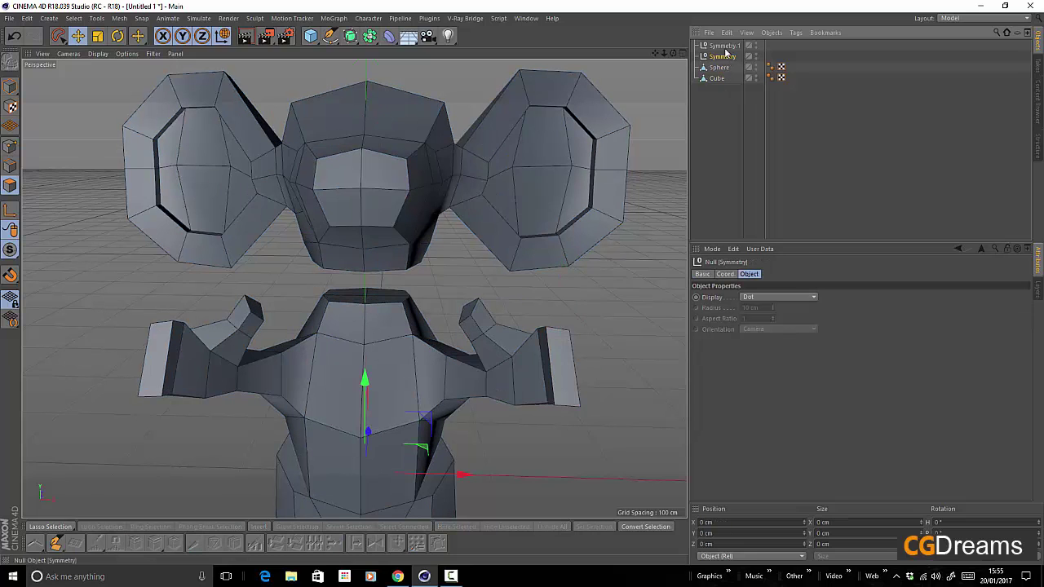
shift+click(726, 45)
key(Delete)
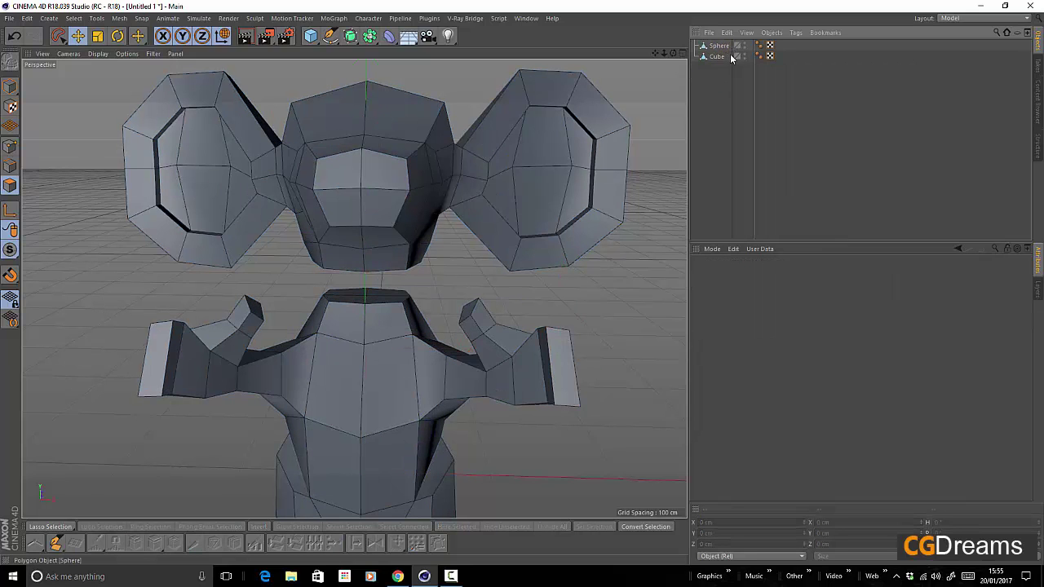
Merge the Sphere and Cube into one object with Connect Objects + Delete, and clear the polygon selection.
click(722, 51)
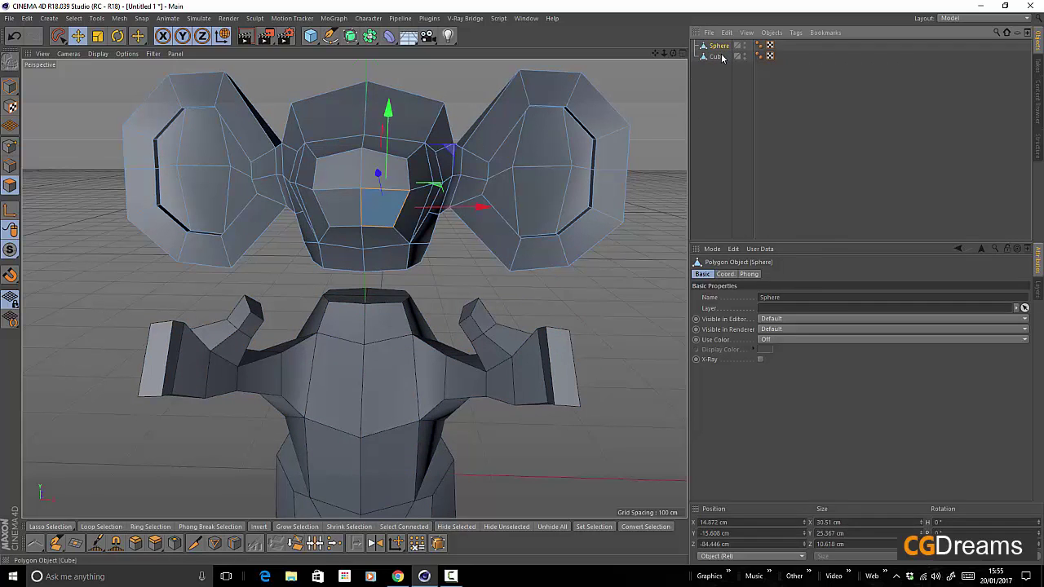
ctrl+click(716, 56)
right_click(722, 58)
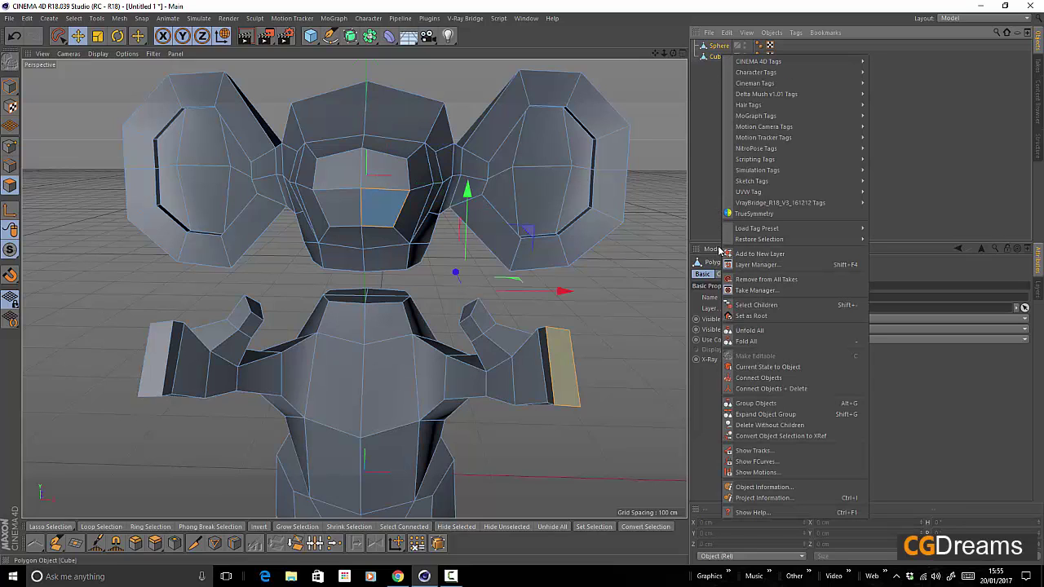
click(788, 390)
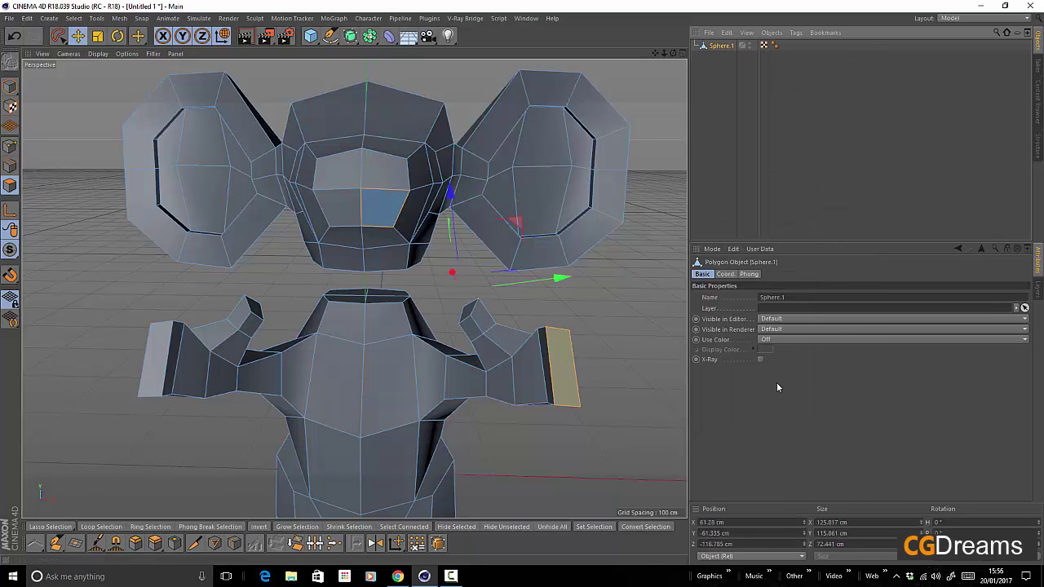
click(627, 289)
Select the polygons on the underside of the head, undoing the accidental shift made while selecting.
alt+drag(519, 306, 491, 257)
alt+right_drag(385, 272, 421, 270)
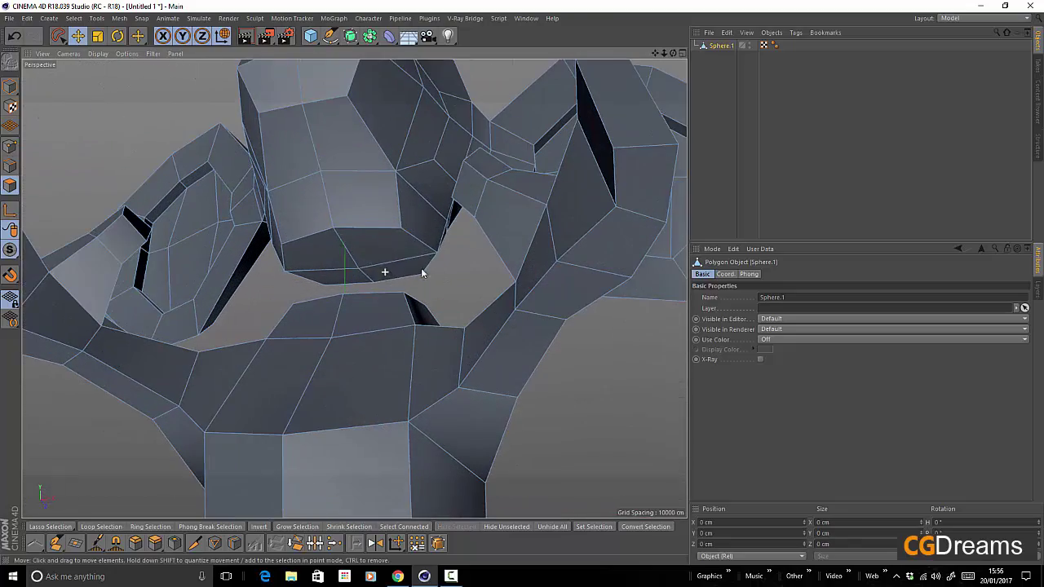
click(383, 251)
shift+click(335, 255)
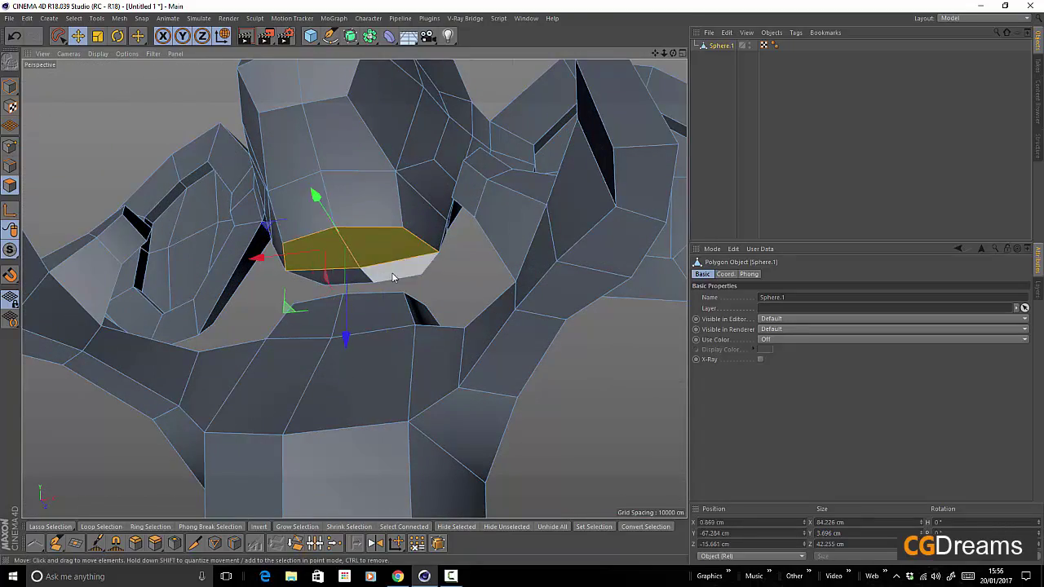
key(ctrl+z)
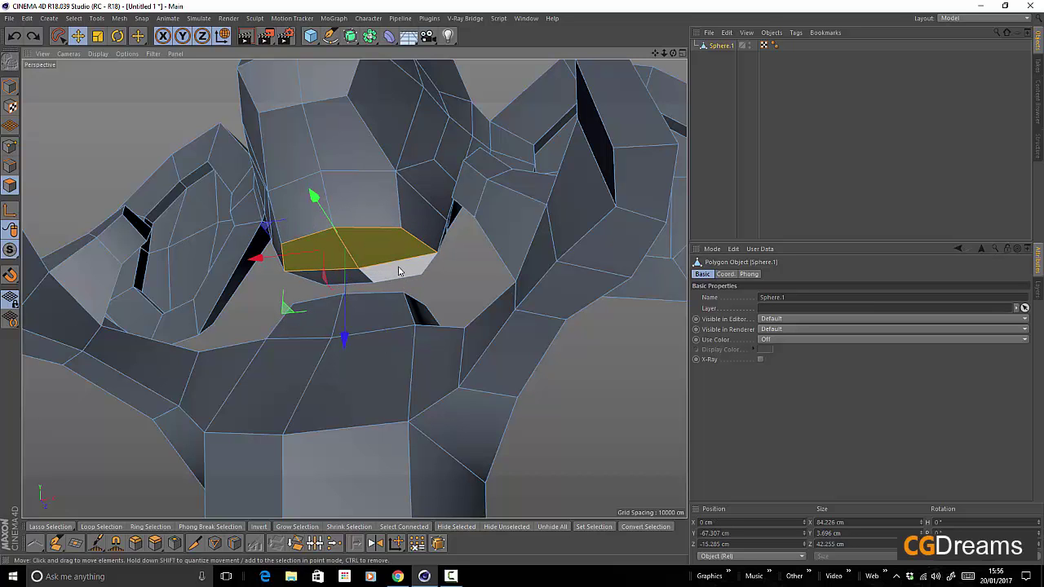
shift+click(399, 272)
Add the four polygons capping the top of the body's neck to the selection.
alt+drag(377, 290, 420, 354)
shift+click(389, 330)
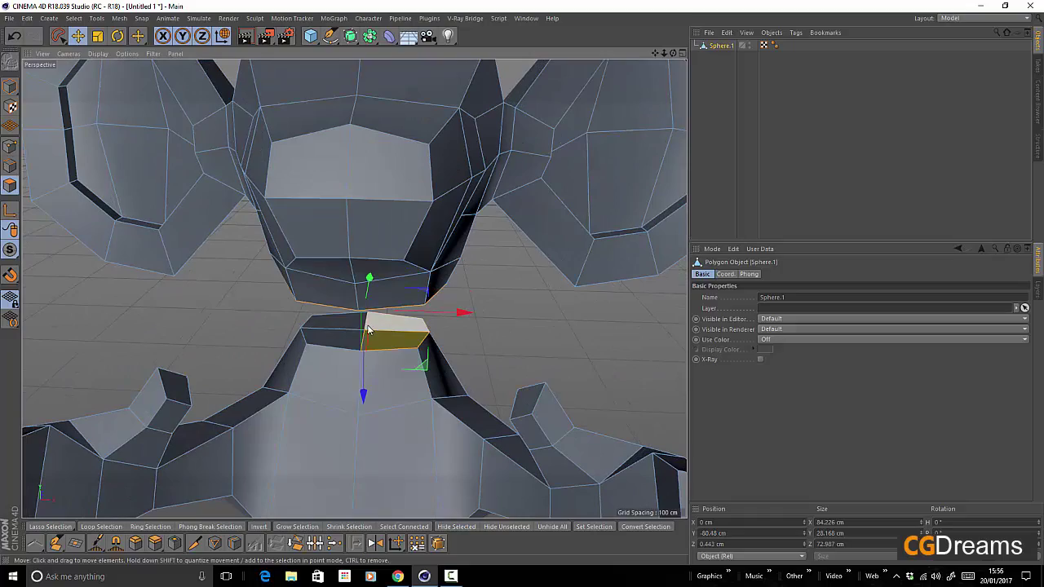
shift+click(353, 325)
shift+click(345, 338)
mouse_move(364, 375)
alt+mouse_down()
mouse_move(669, 313)
mouse_move(464, 341)
mouse_move(341, 325)
mouse_move(372, 372)
mouse_move(366, 364)
alt+mouse_up()
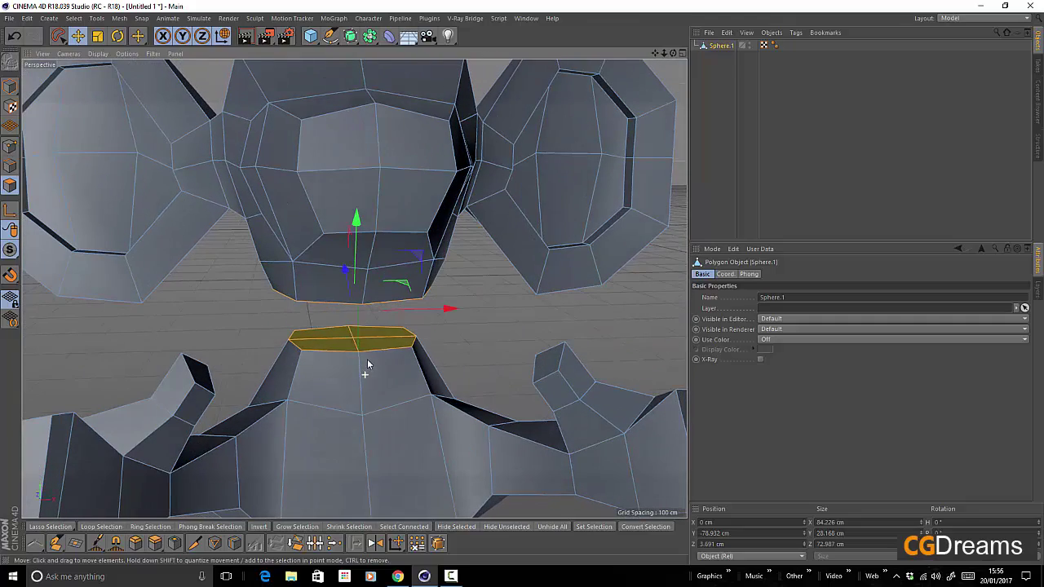
alt+drag(356, 437, 382, 385)
right_click(386, 351)
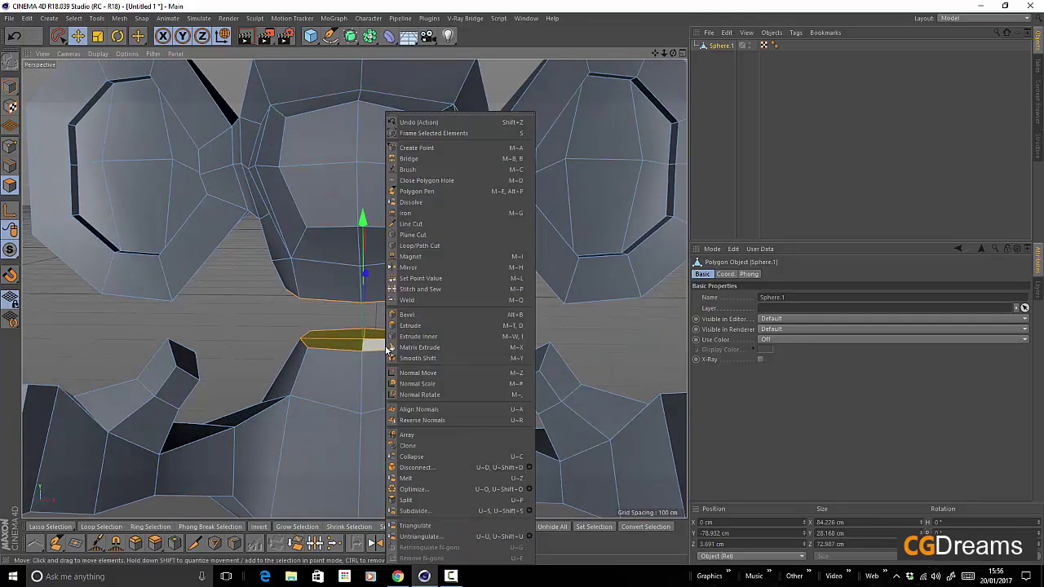
click(408, 168)
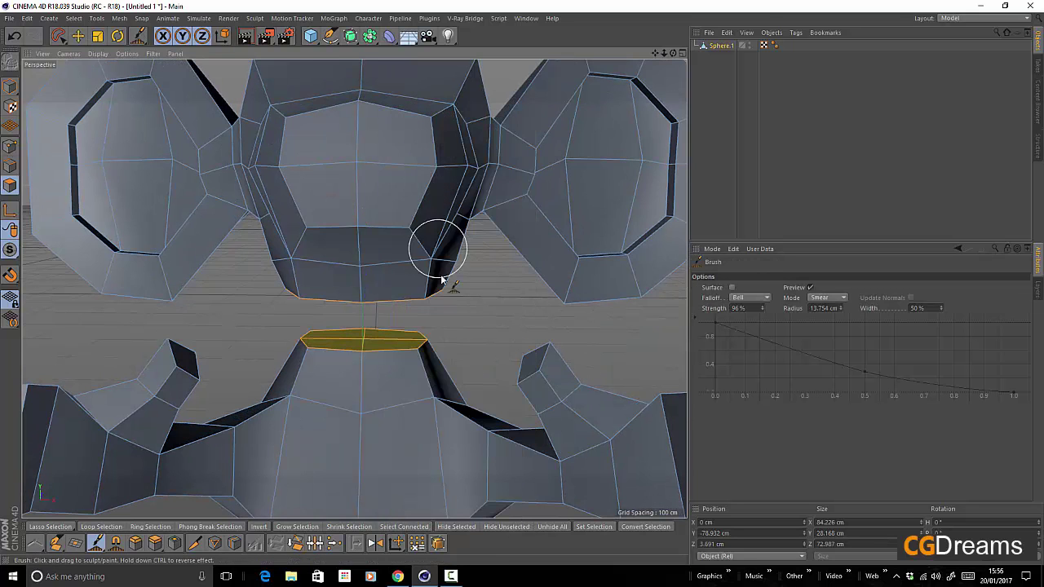
alt+drag(444, 240, 451, 314)
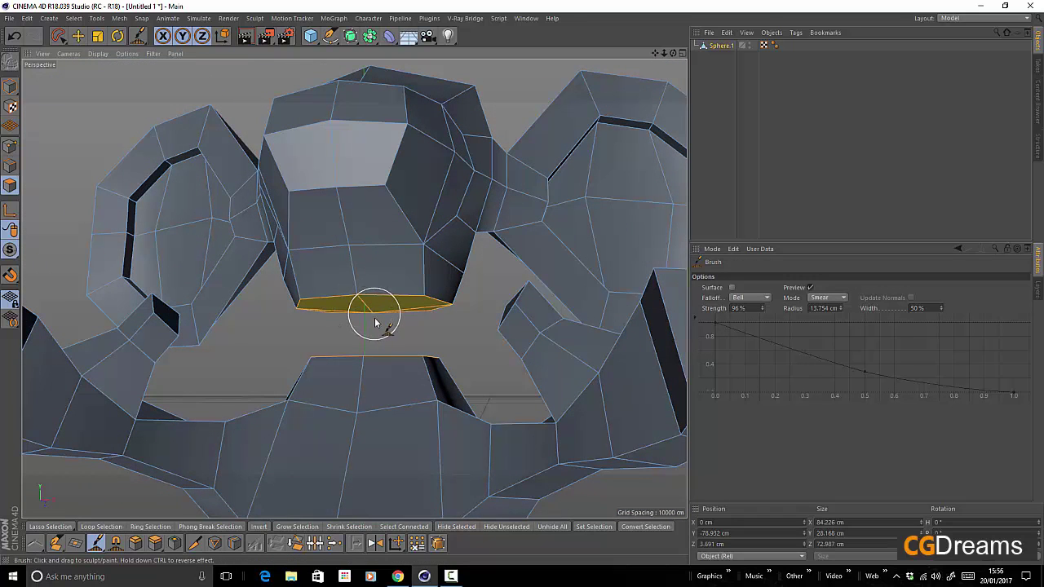
drag(376, 323, 371, 373)
key(ctrl+z)
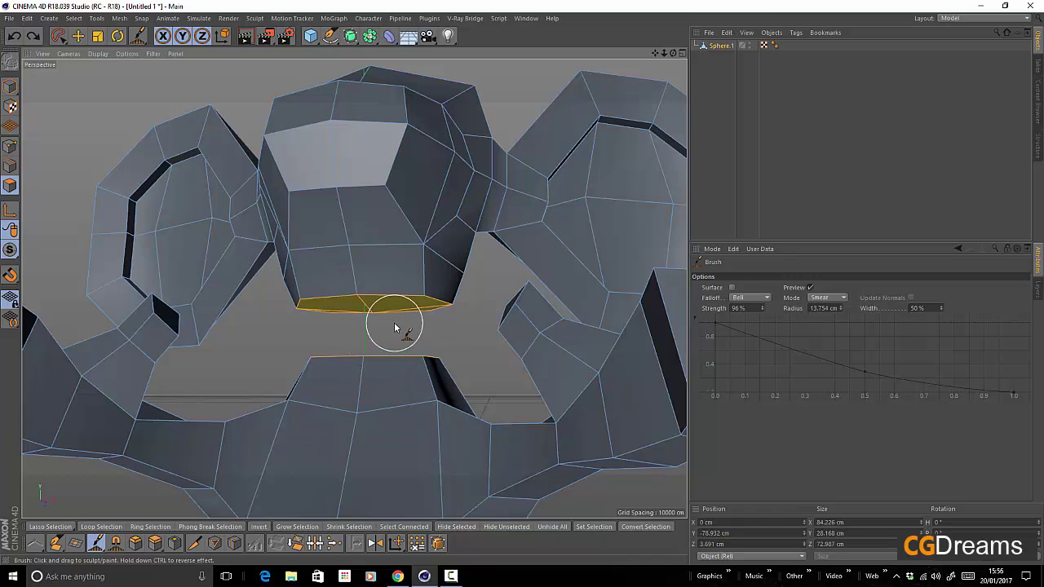
alt+drag(395, 324, 388, 324)
key(space)
Bridge the underside of the head to the top of the neck, and clear the selection.
right_click(371, 309)
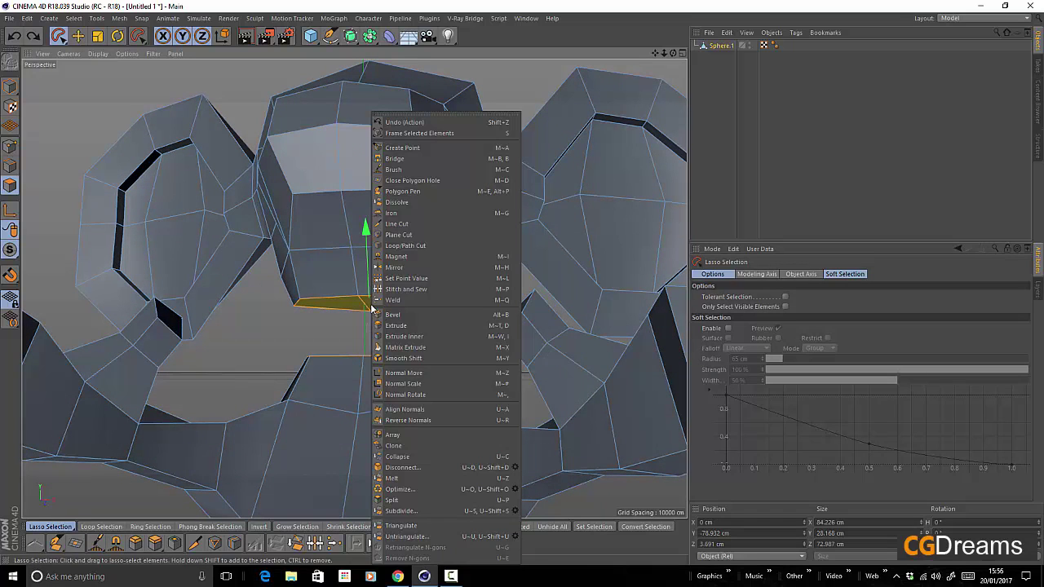
click(407, 167)
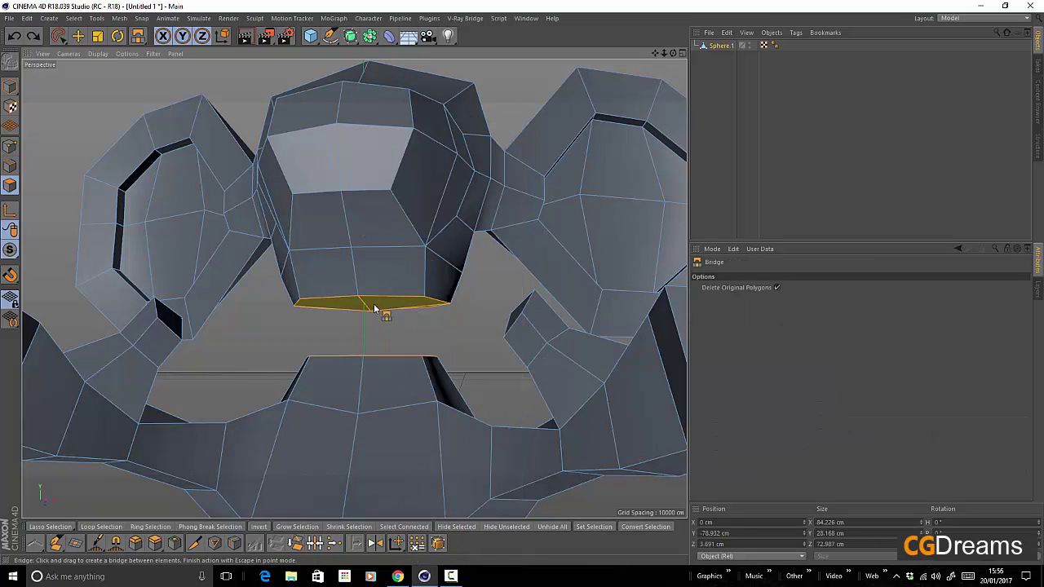
mouse_move(377, 381)
mouse_down()
mouse_move(416, 425)
mouse_move(516, 405)
mouse_move(389, 400)
mouse_up()
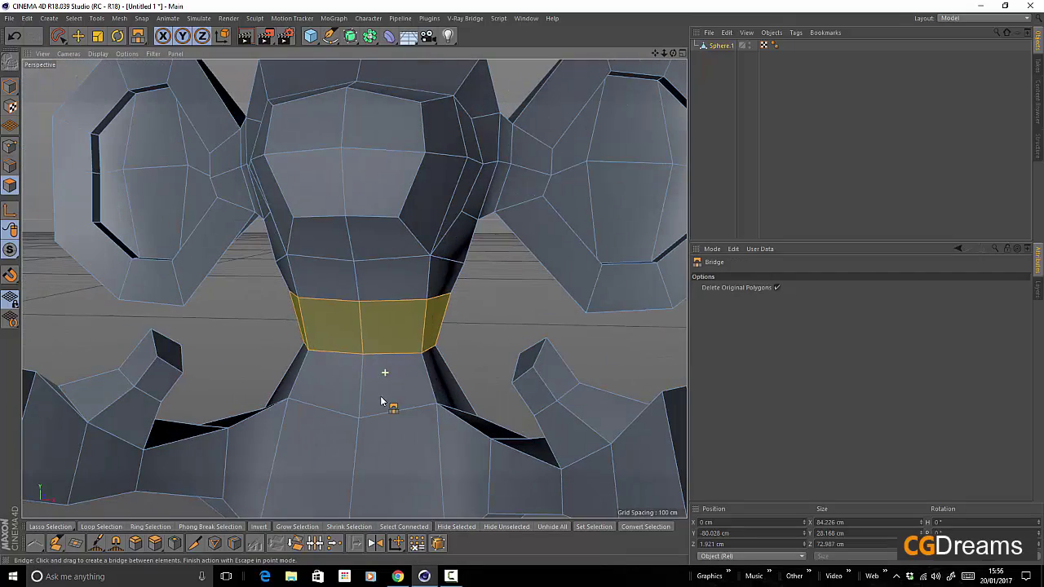
key(space)
click(486, 345)
Lasso-select all polygons of the head and ears and move them down toward the shoulders to shorten the neck.
alt+right_drag(470, 338, 380, 359)
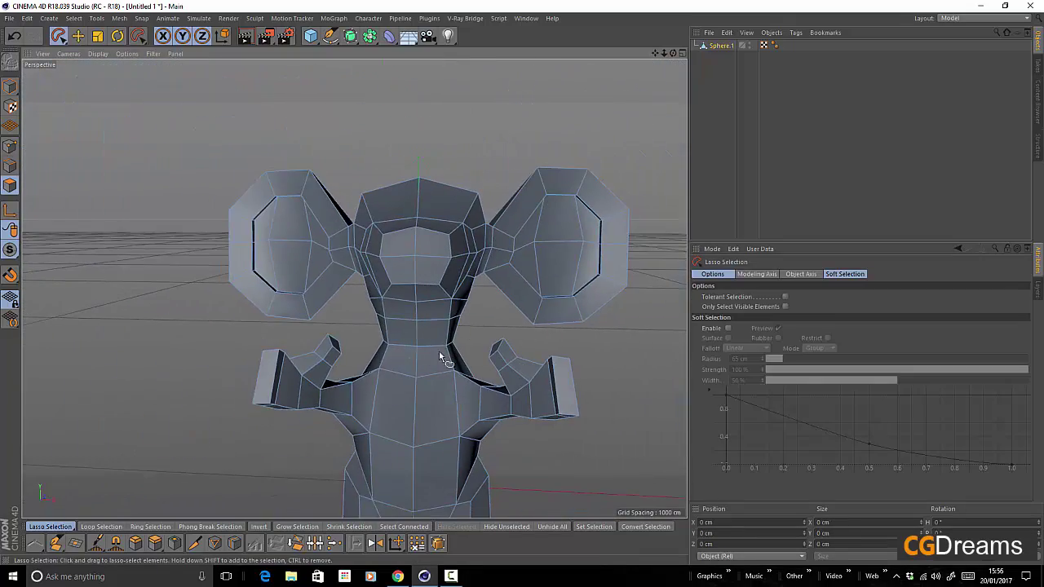
alt+drag(431, 352, 369, 334)
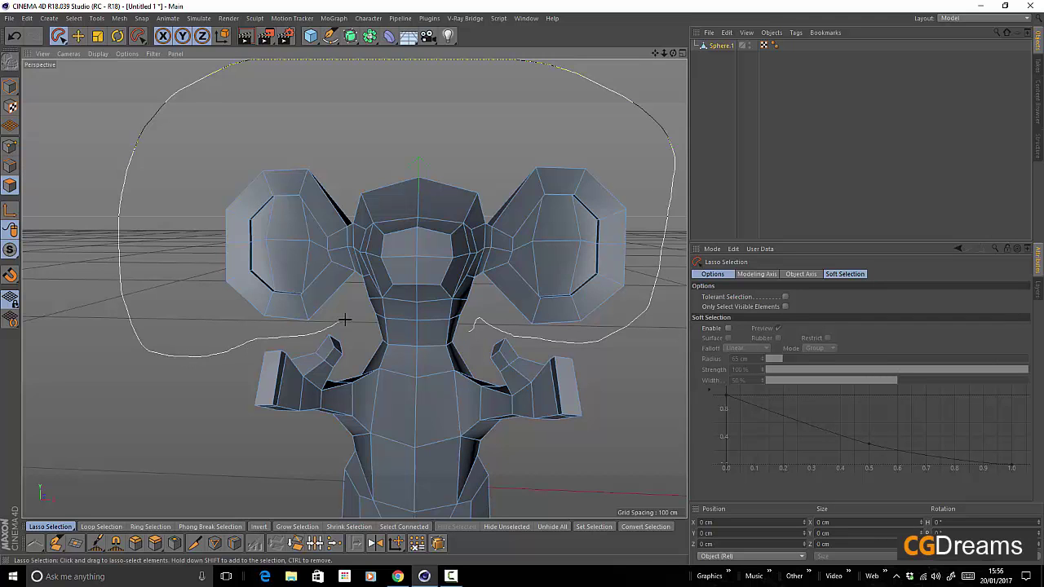
mouse_move(443, 335)
mouse_down()
mouse_move(481, 341)
mouse_move(342, 350)
mouse_move(460, 338)
mouse_move(527, 345)
mouse_move(523, 334)
mouse_up()
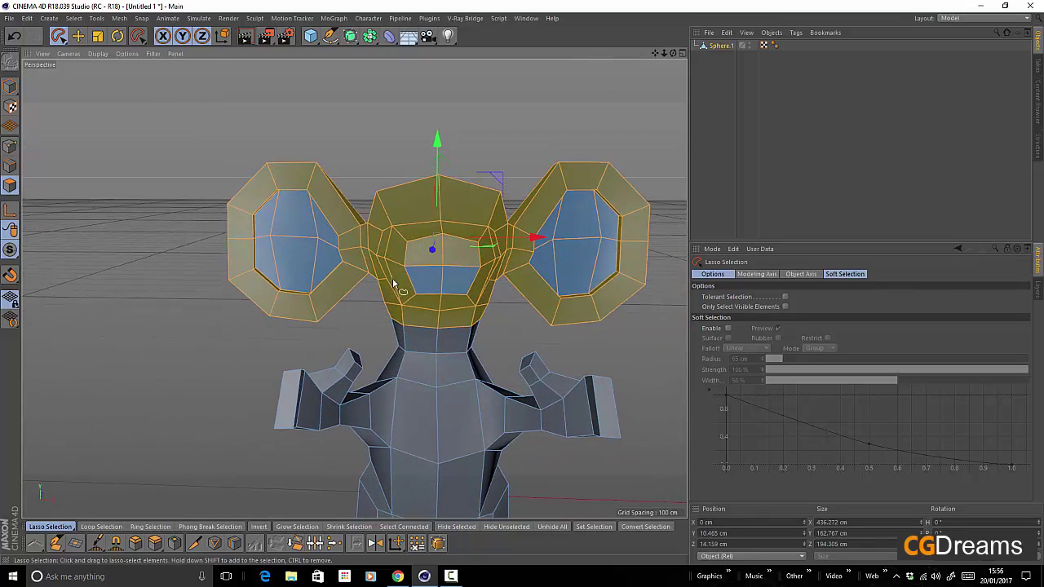
alt+drag(441, 313, 307, 304)
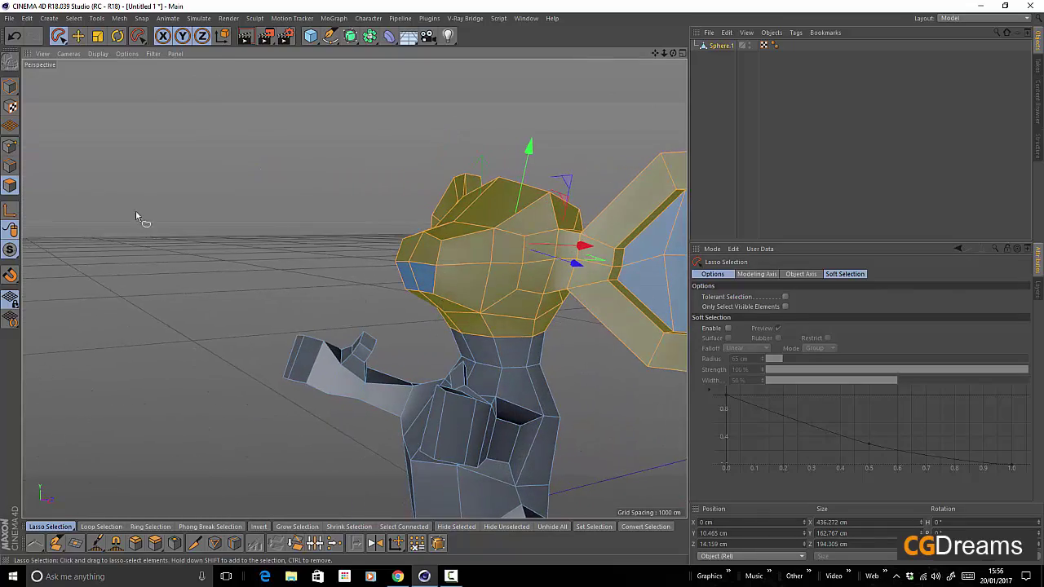
key(m)
key(b)
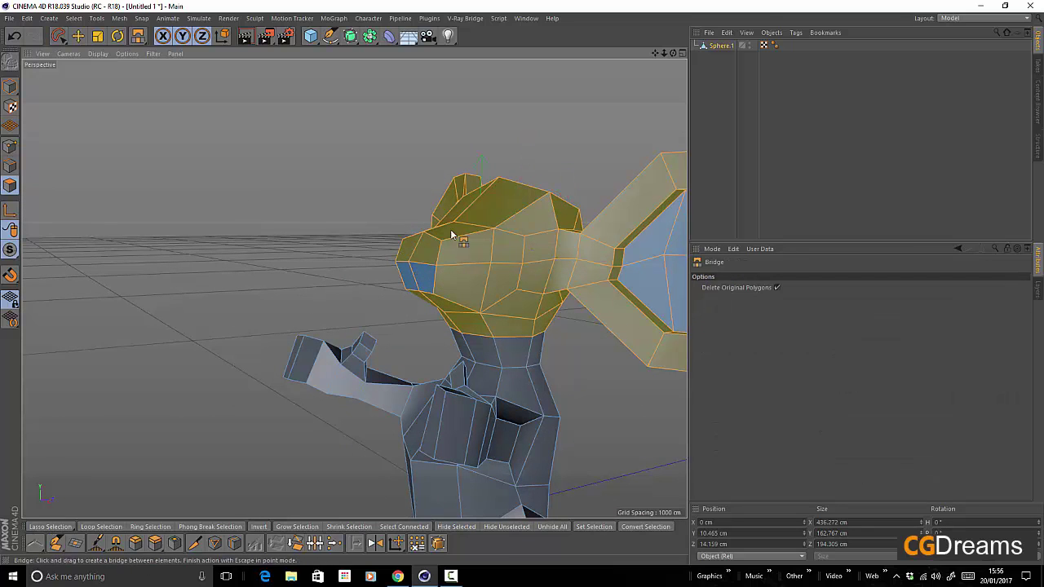
click(79, 35)
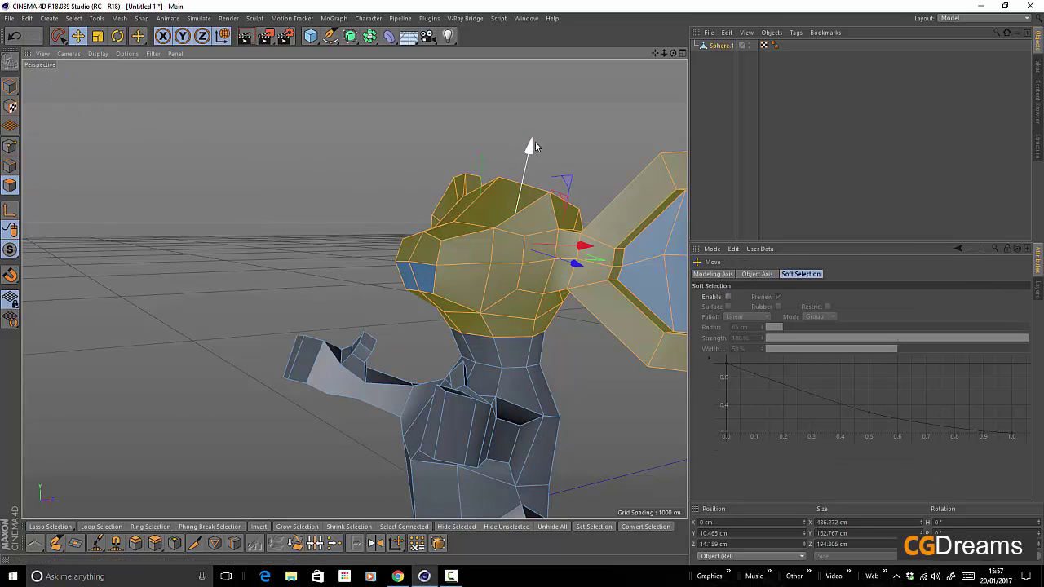
drag(536, 142, 541, 167)
alt+drag(491, 279, 566, 279)
Grow the selection to include the neck ring and lower it vertically toward the shoulders, using the Object axis orientation.
key(u)
key(y)
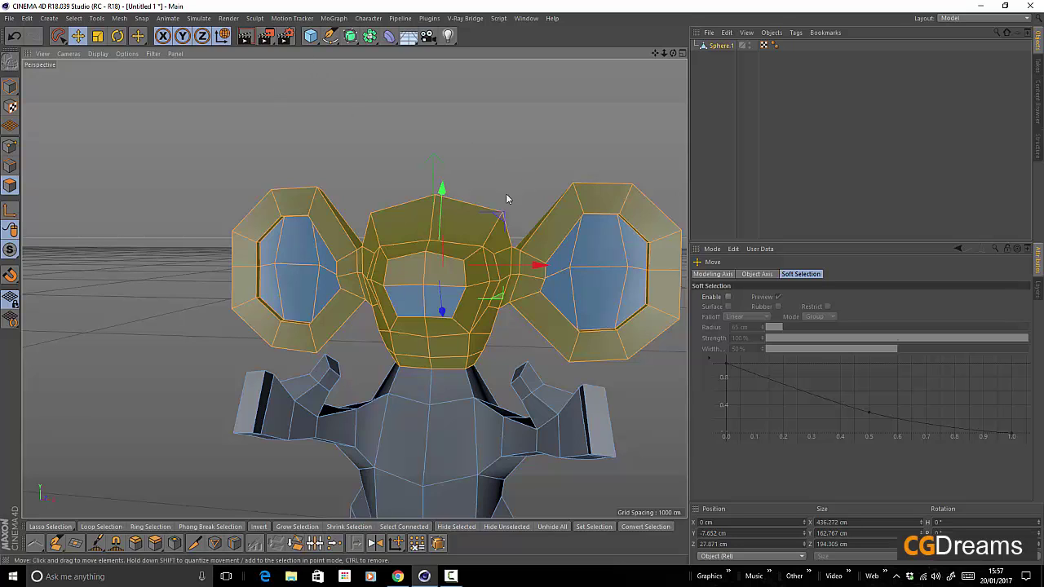
right_click(443, 189)
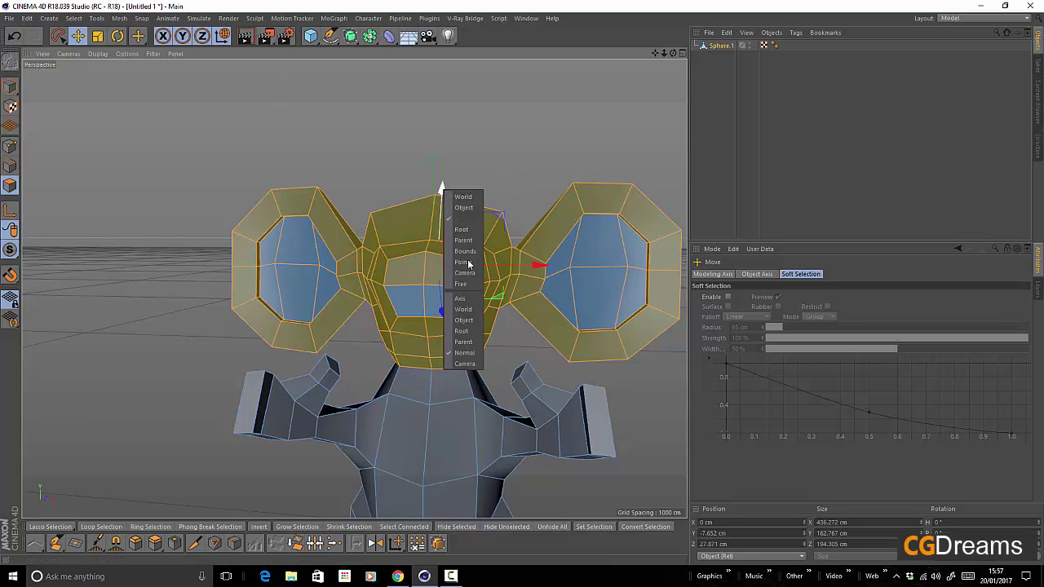
click(469, 322)
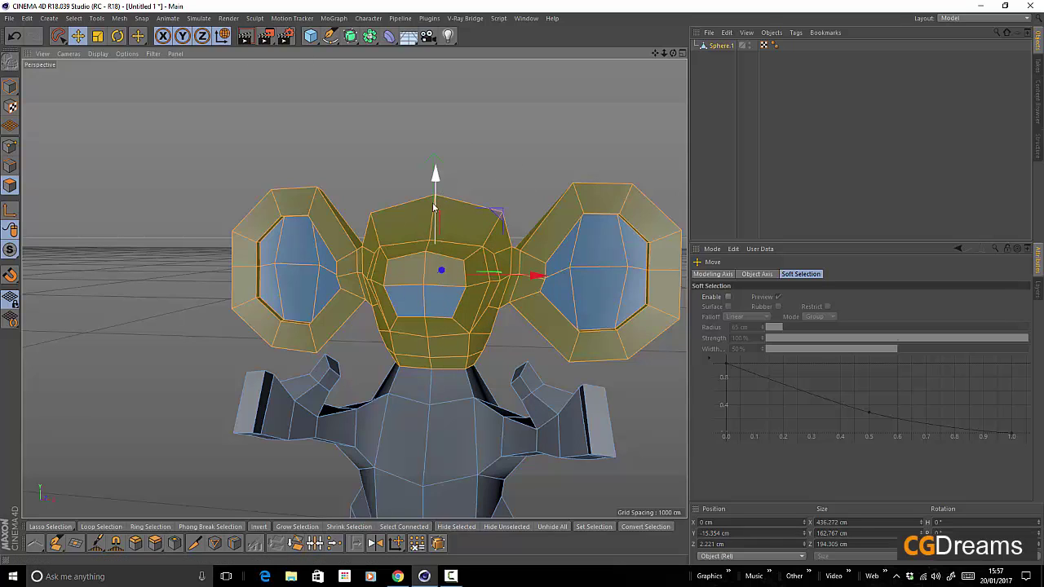
drag(437, 173, 440, 194)
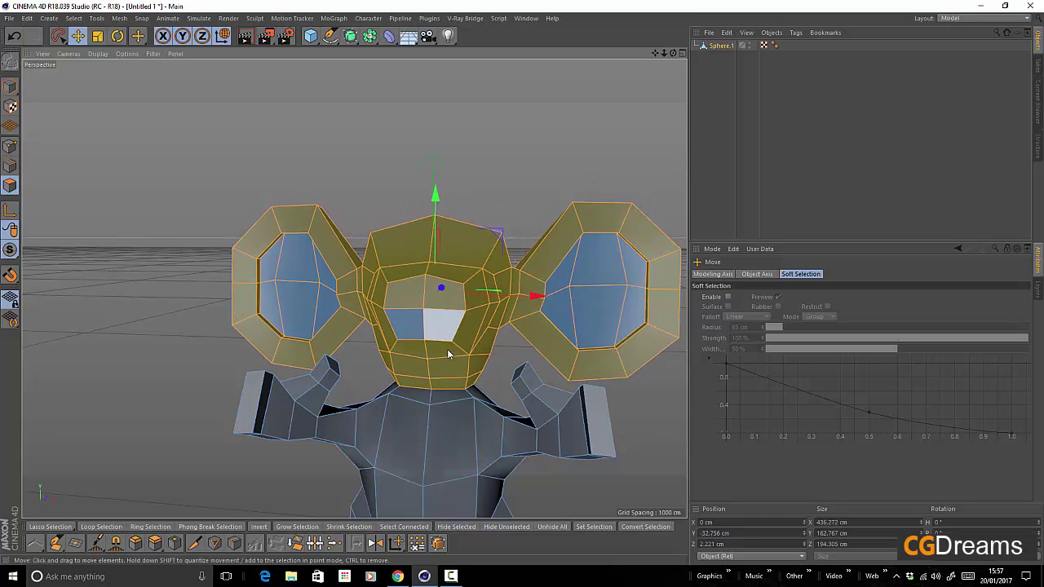
Check the lowered head from the side and clear the polygon selection.
alt+drag(447, 350, 303, 356)
scroll(271, 356, down, 10)
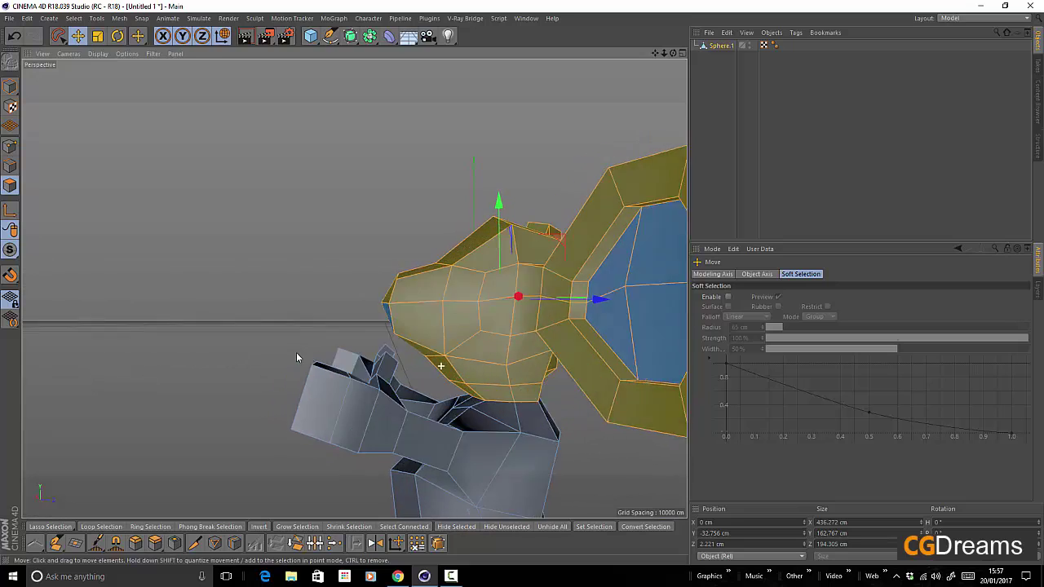
alt+drag(434, 398, 569, 367)
click(569, 367)
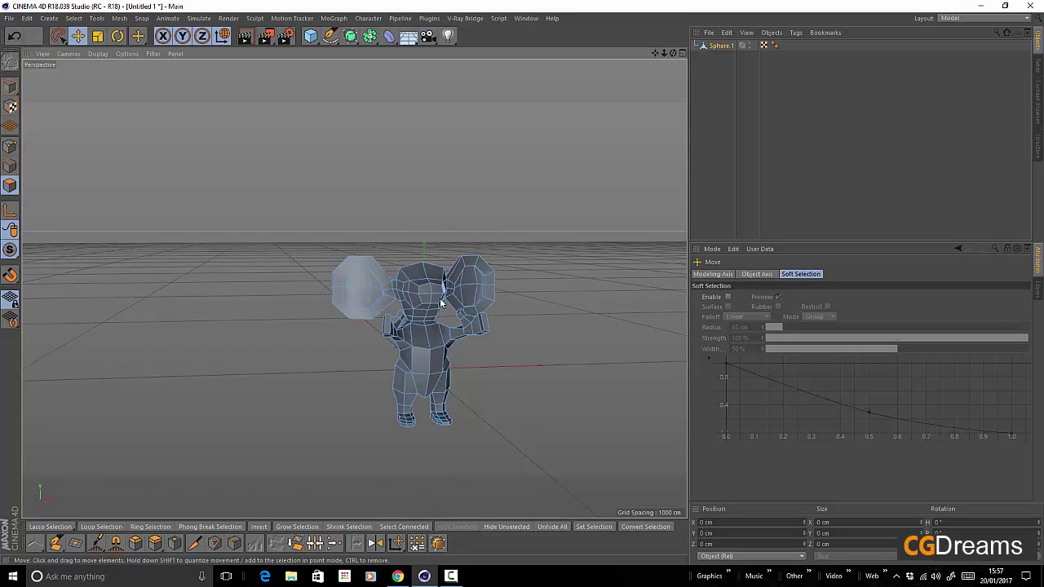
Select the four polygons at the snout's end and scale them along X to about 48.6 cm wide.
alt+drag(441, 304, 408, 326)
scroll(408, 326, up, 6)
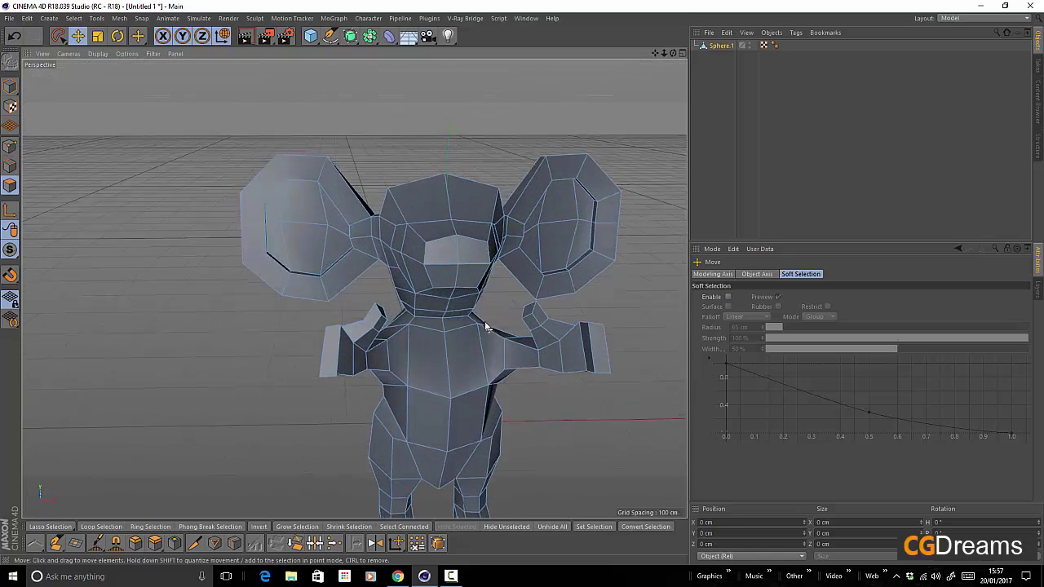
alt+drag(486, 327, 466, 285)
click(461, 240)
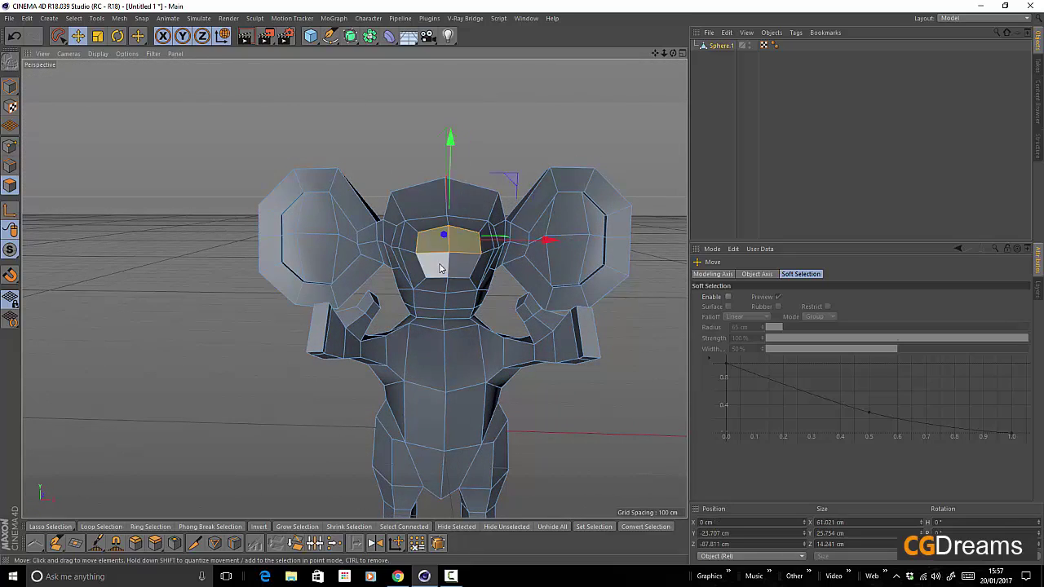
shift+click(440, 266)
key(t)
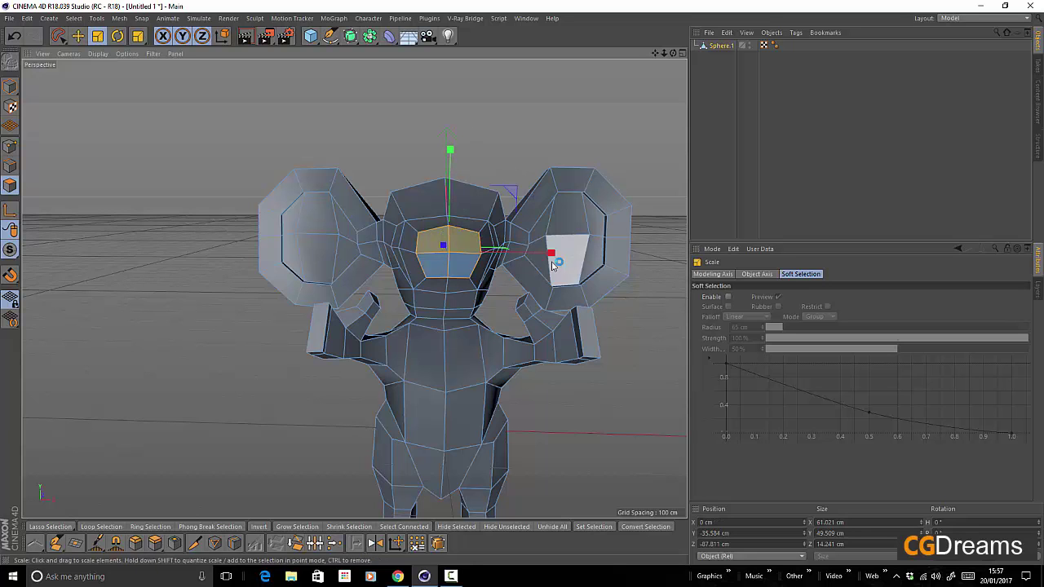
drag(552, 255, 528, 254)
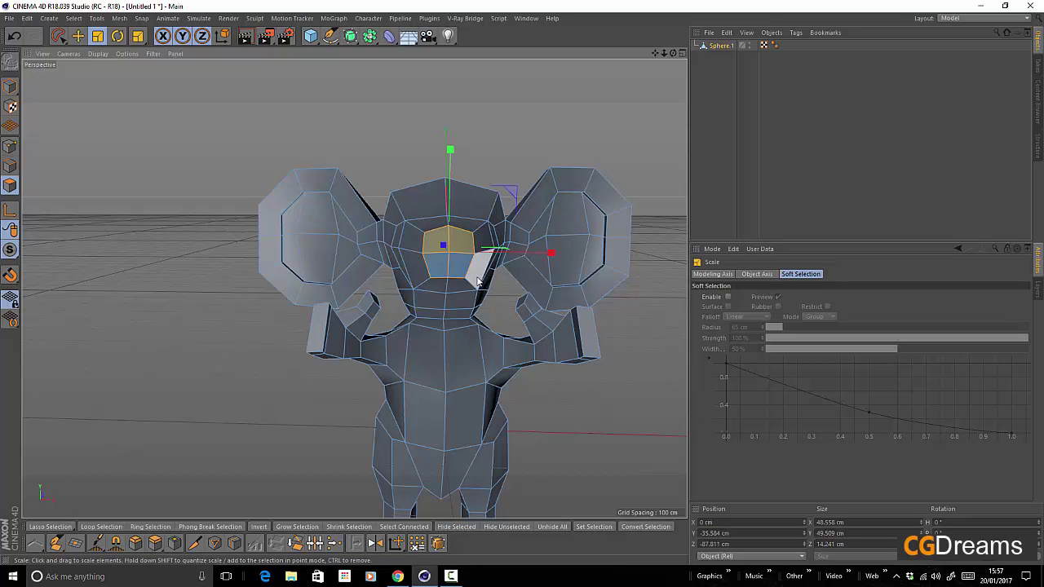
Extrude the four snout-end polygons about 16 cm forward and scale them down to about 29.6 cm wide.
alt+drag(450, 271, 572, 288)
scroll(511, 248, up, 4)
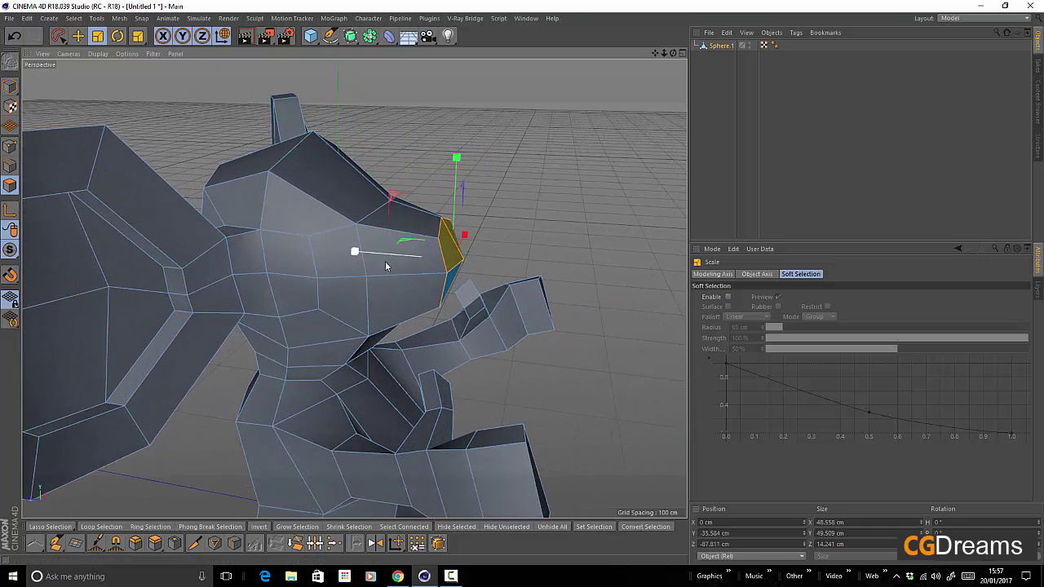
key(e)
drag(367, 260, 392, 250)
key(t)
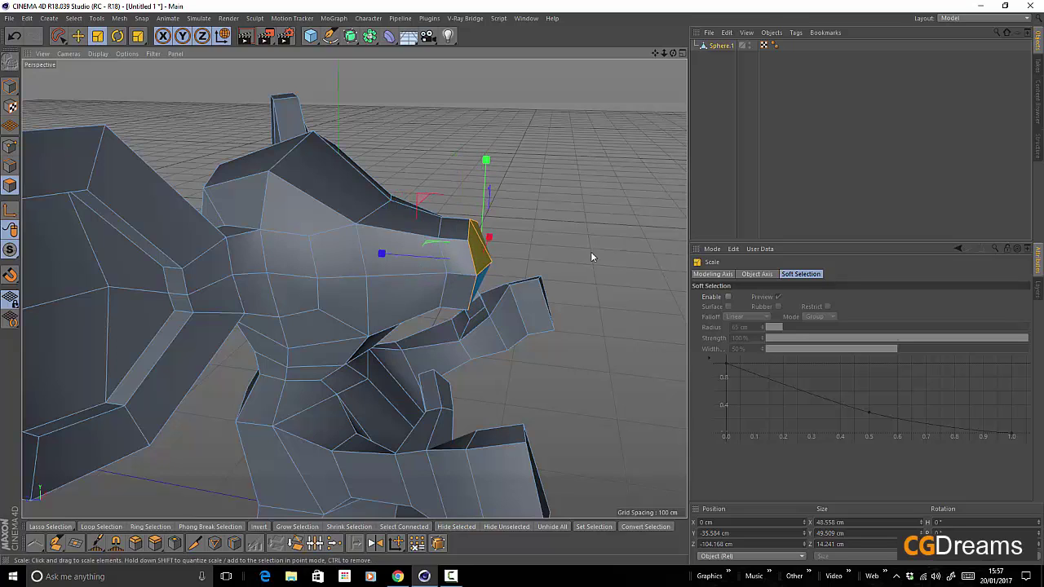
drag(522, 257, 555, 281)
key(e)
drag(441, 266, 457, 266)
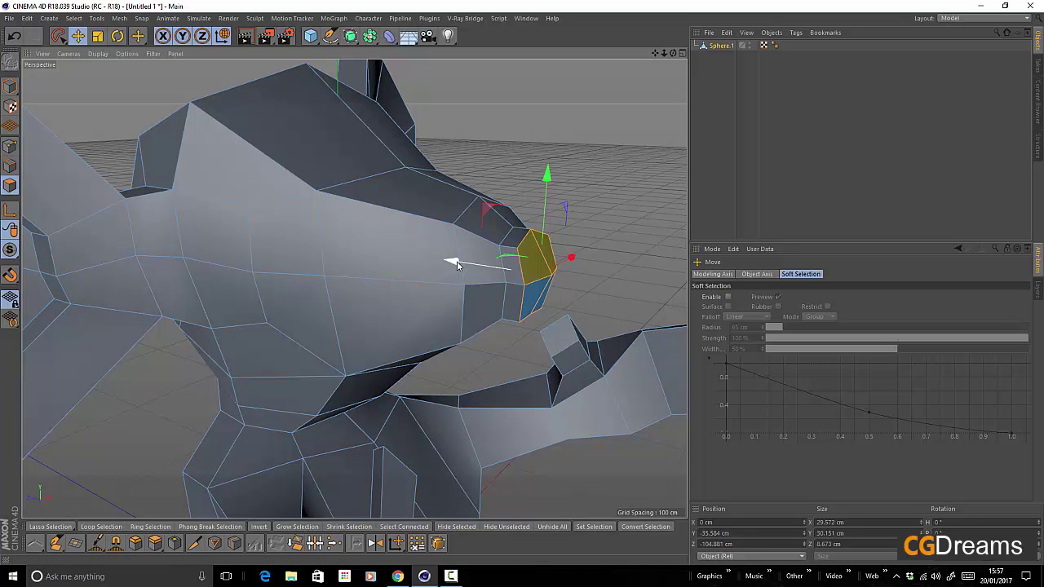
drag(457, 266, 452, 263)
alt+drag(551, 312, 485, 167)
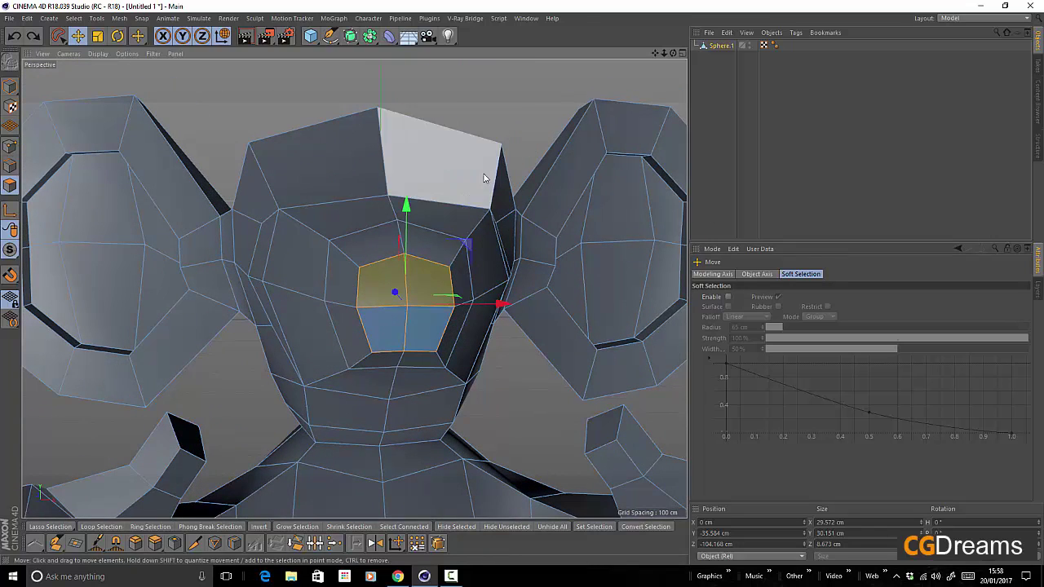
In point mode, scale the snout tip's two upper corner points inward along X to about 22.7 cm apart.
click(516, 108)
alt+drag(454, 320, 436, 321)
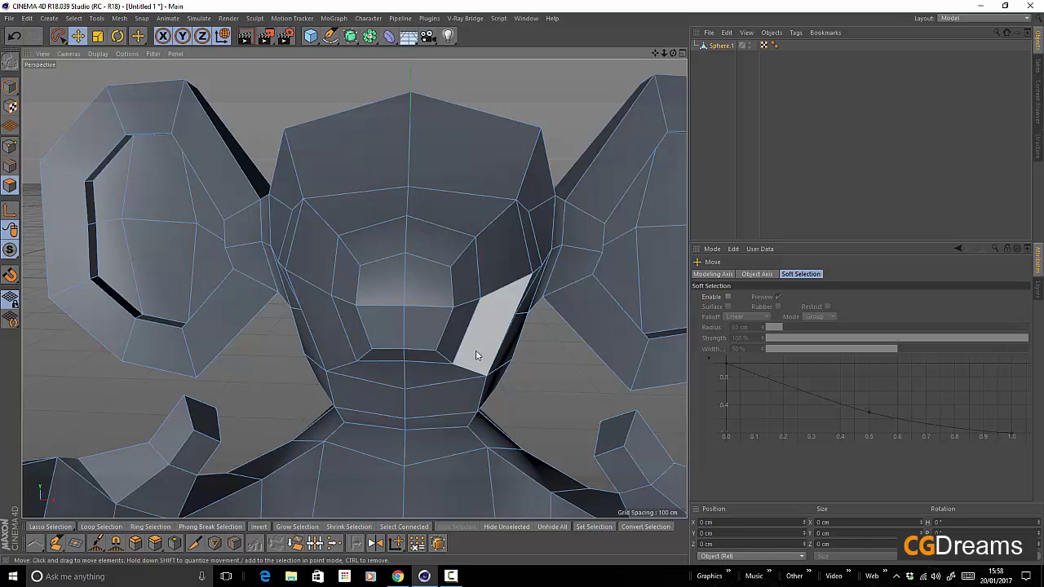
click(10, 147)
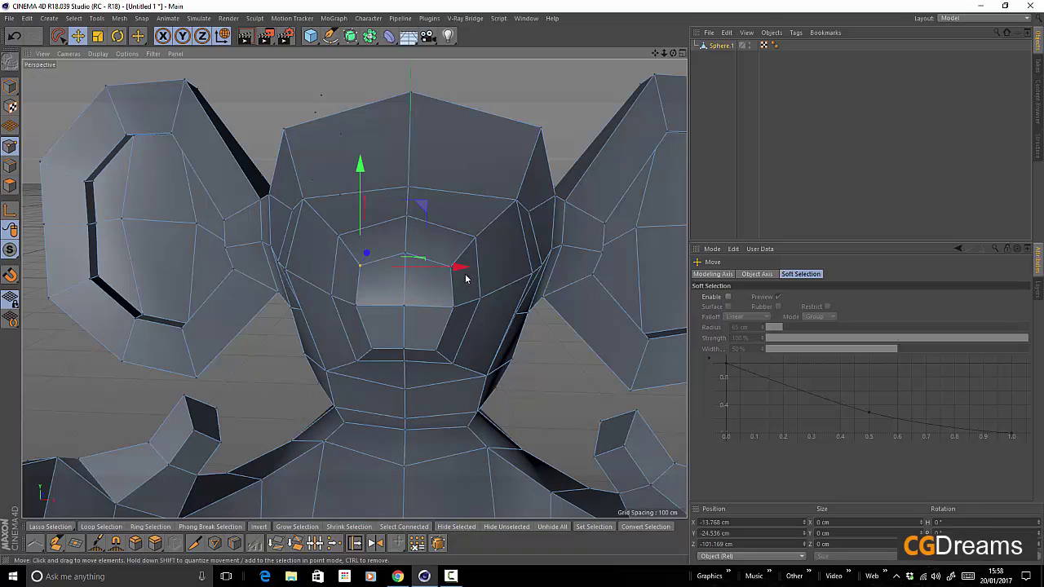
scroll(462, 273, up, 4)
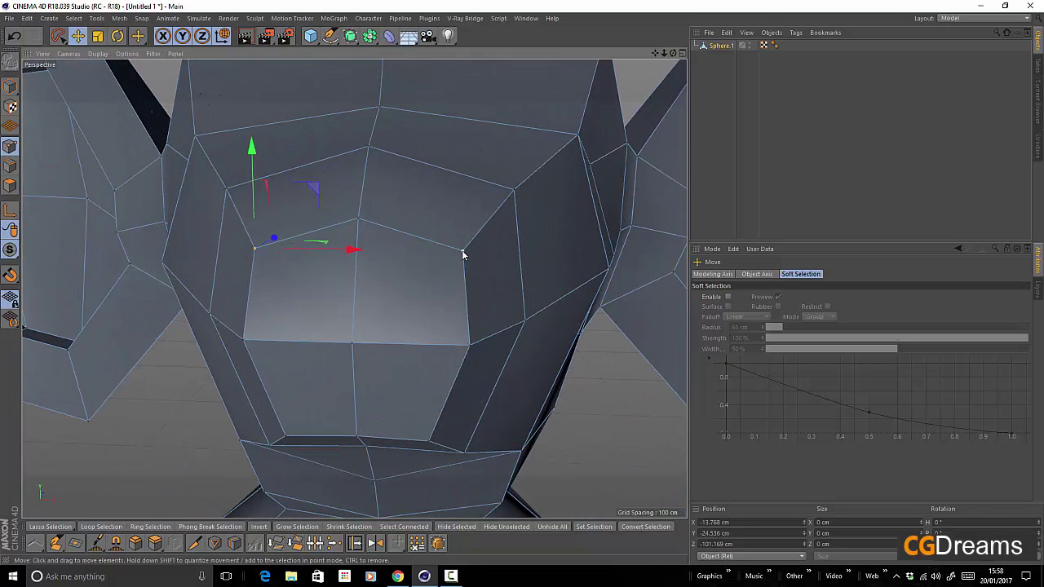
shift+click(462, 252)
key(t)
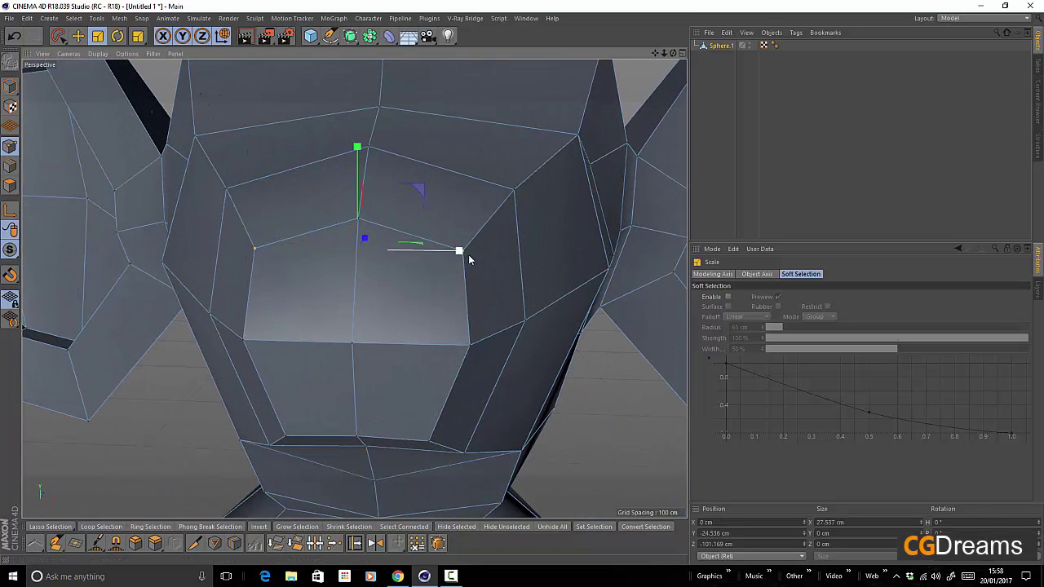
mouse_move(457, 255)
mouse_down()
mouse_move(443, 249)
mouse_move(445, 258)
mouse_up()
Move the two lower centre points at the snout tip down about 3 cm.
scroll(326, 431, down, 4)
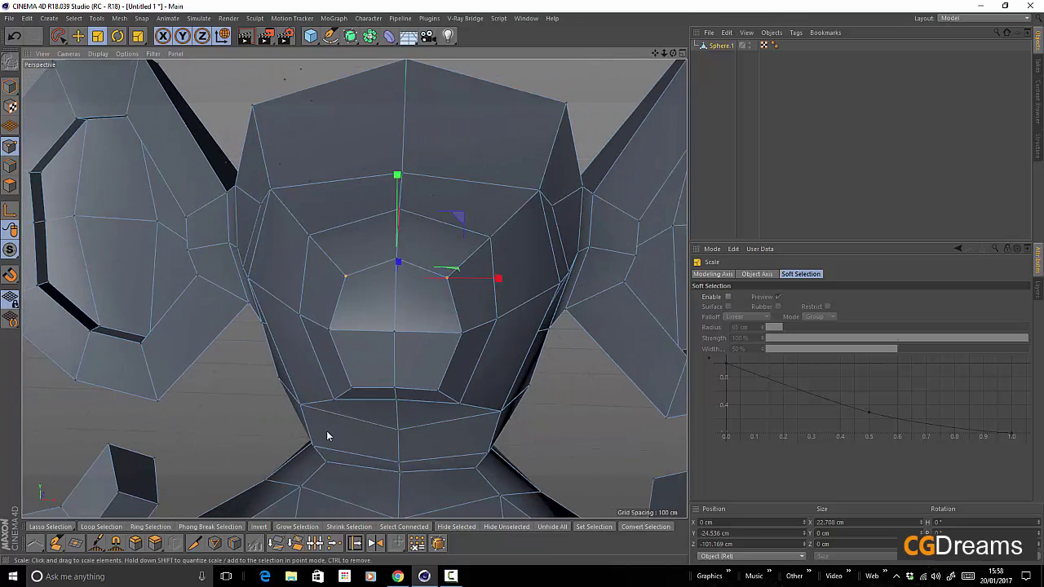
alt+drag(339, 421, 342, 430)
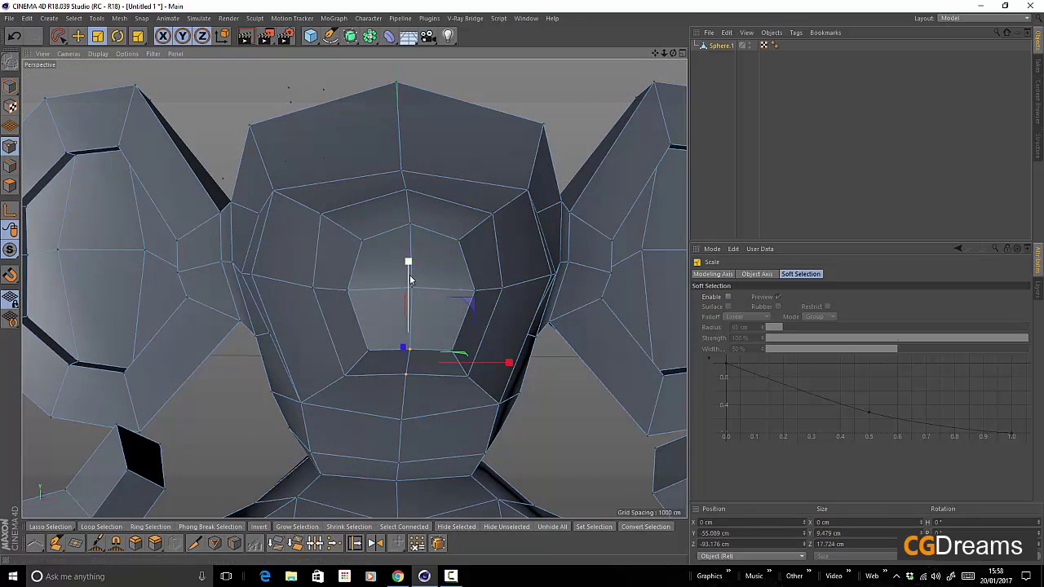
key(e)
drag(409, 262, 412, 275)
alt+drag(411, 303, 391, 324)
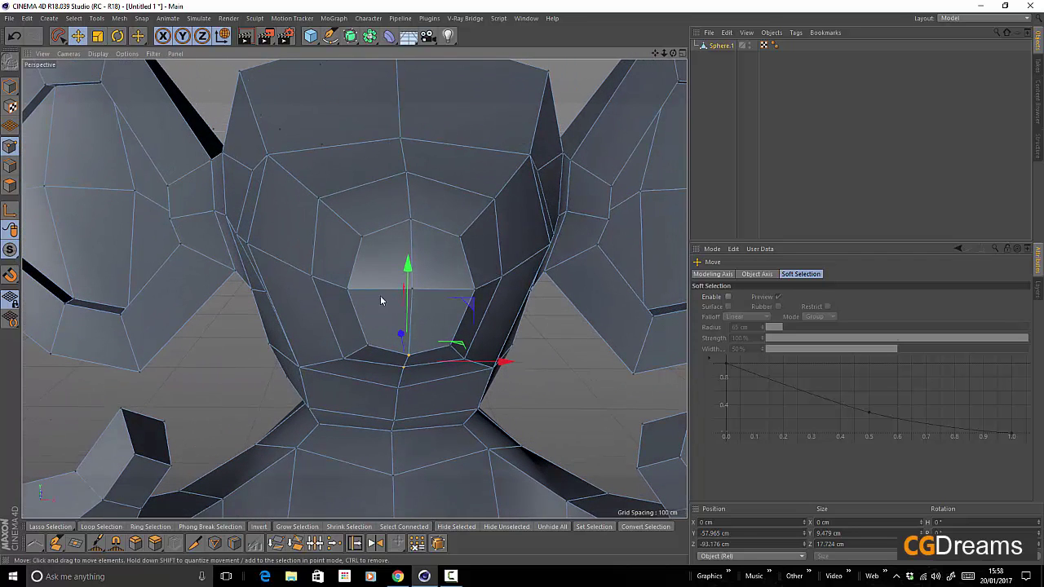
Select the three points across the middle of the snout tip and lower them slightly.
click(348, 290)
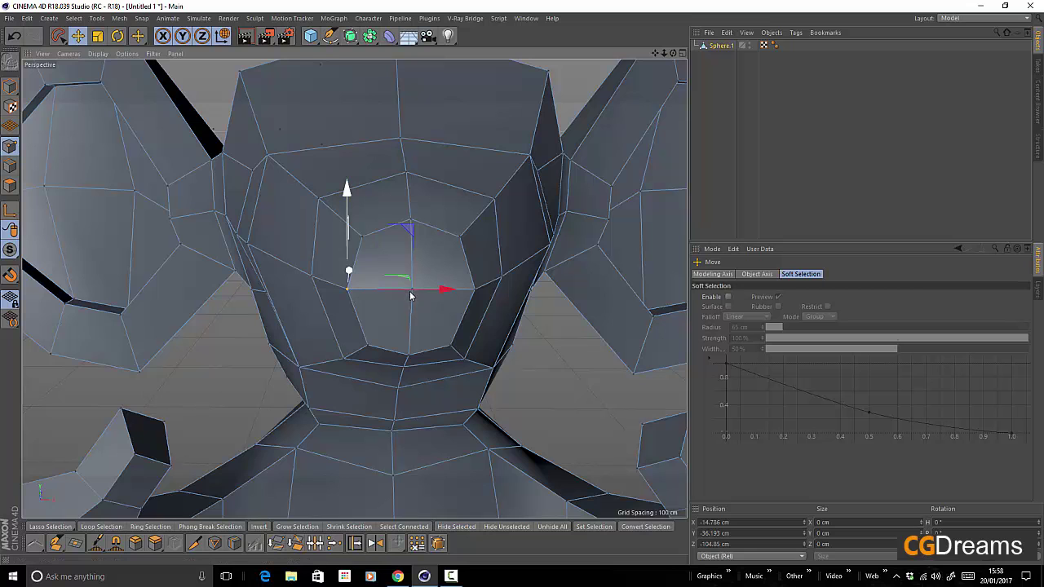
alt+drag(409, 290, 393, 310)
alt+right_drag(394, 303, 463, 302)
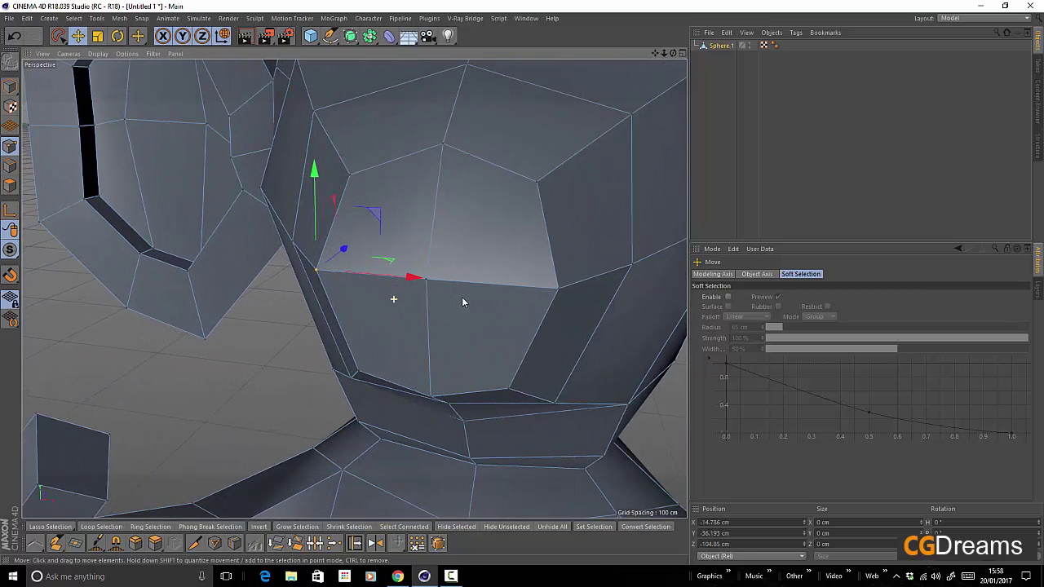
shift+click(427, 278)
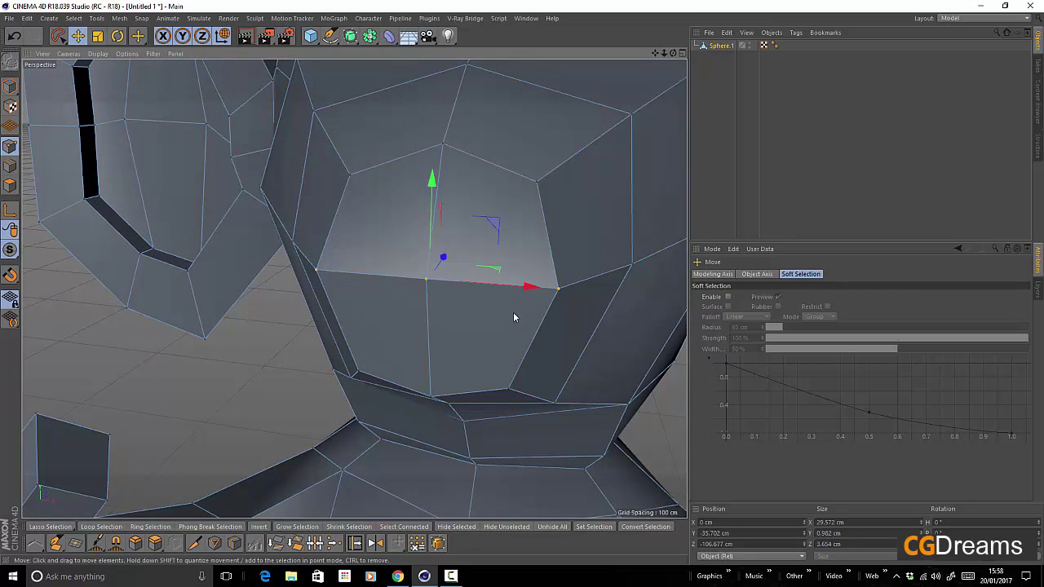
drag(440, 201, 440, 206)
alt+right_drag(512, 306, 450, 338)
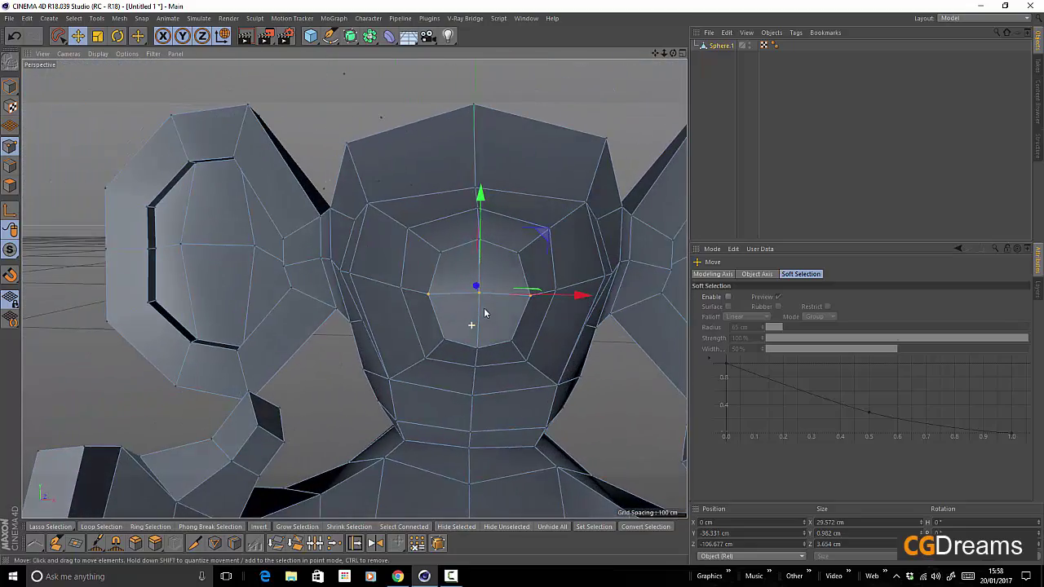
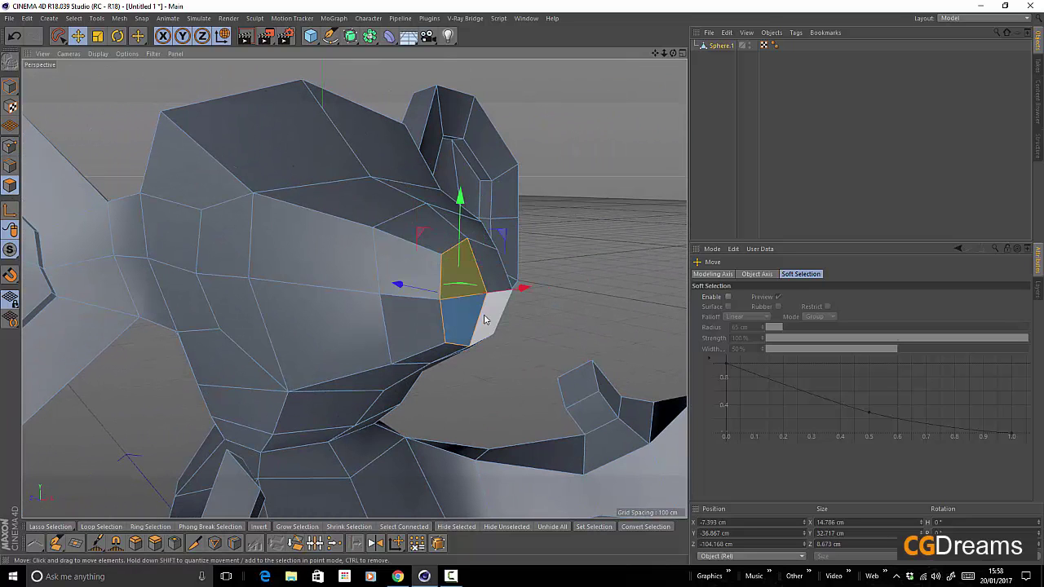
Select the four snout tip polygons and extrude them about 2 cm forward to form a narrow ring.
shift+click(494, 273)
alt+drag(487, 295, 554, 299)
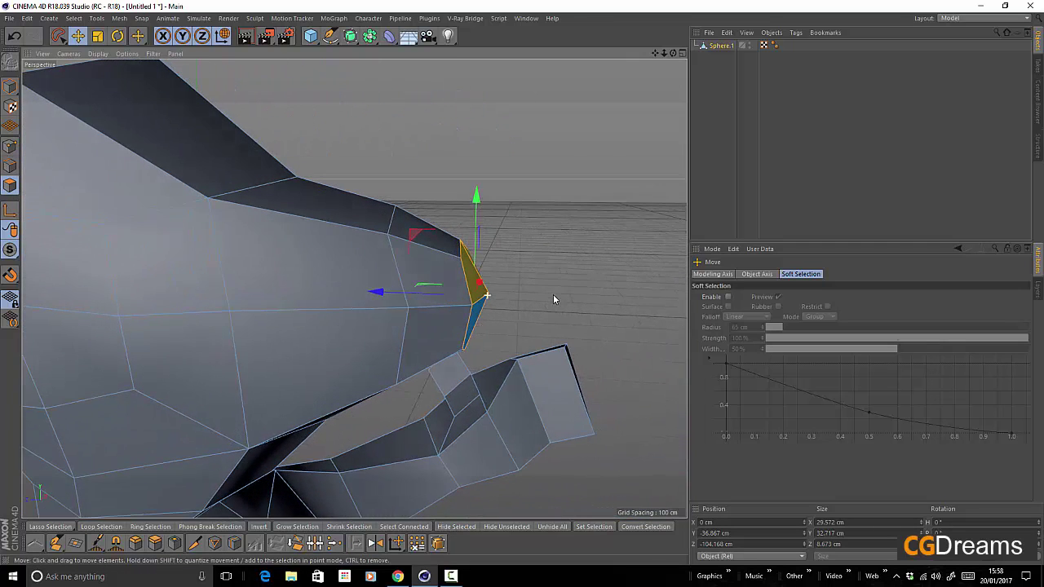
mouse_move(374, 291)
mouse_down()
mouse_move(387, 298)
mouse_move(380, 293)
mouse_up()
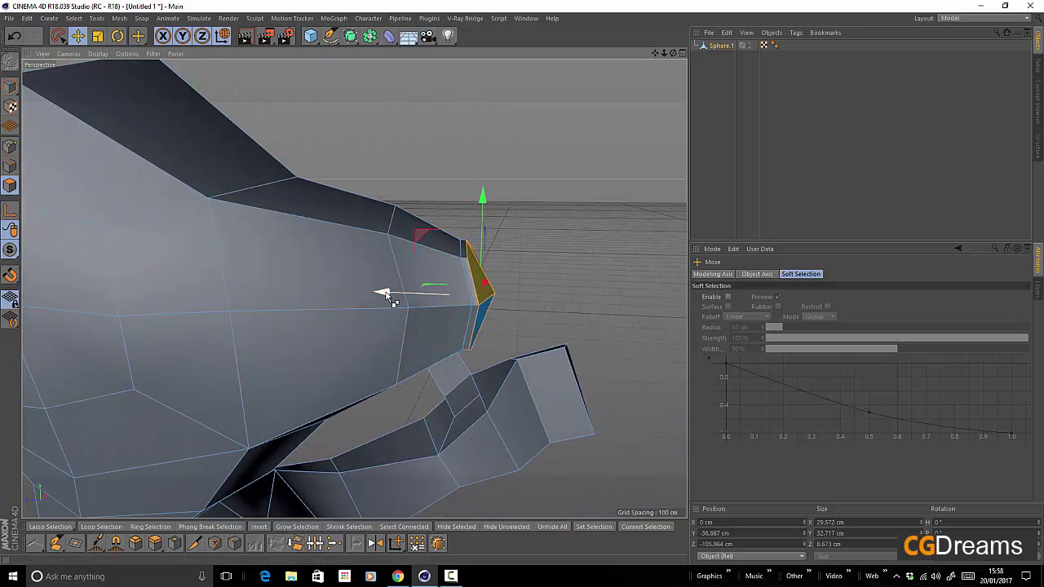
alt+right_drag(474, 282, 575, 274)
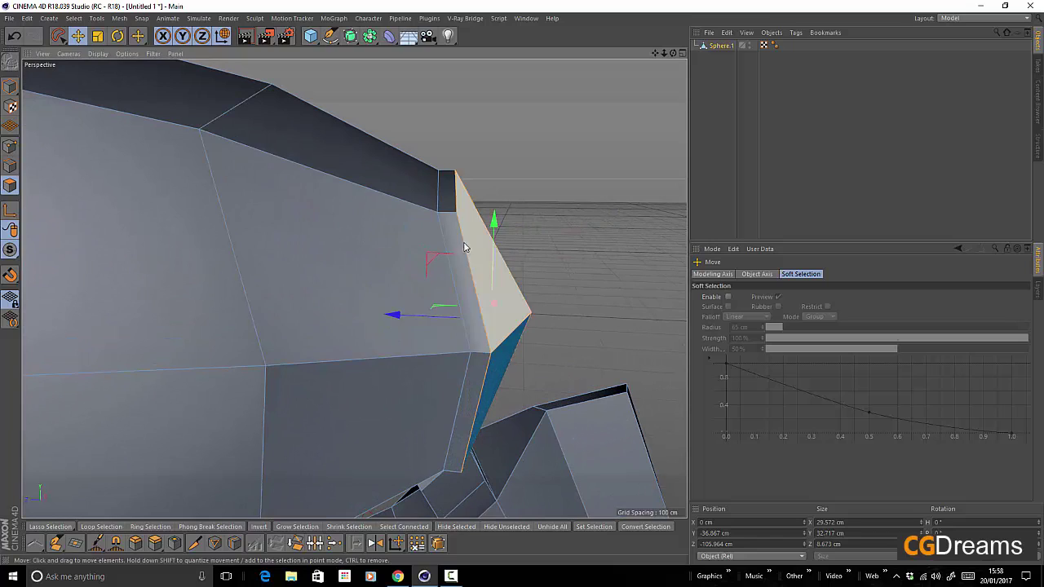
Extrude the snout tip polygons about 9 cm further forward and scale them down to taper the nose.
alt+drag(490, 326, 438, 364)
alt+drag(501, 348, 470, 338)
drag(396, 327, 424, 326)
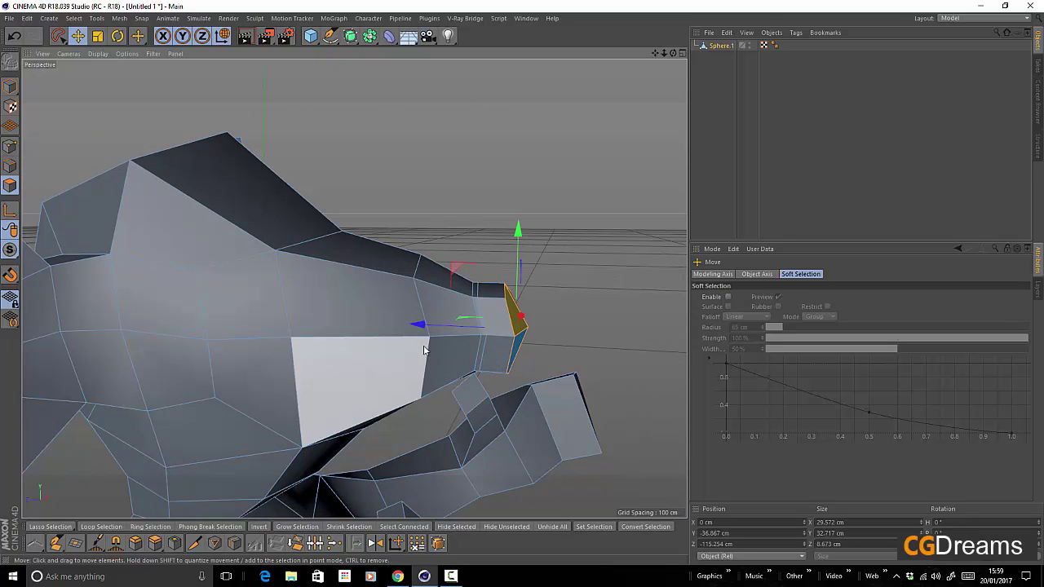
key(t)
drag(544, 342, 390, 321)
In edge mode, scale the edge ring where the nose meets the snout, and clear the selection.
alt+drag(470, 325, 501, 323)
click(10, 165)
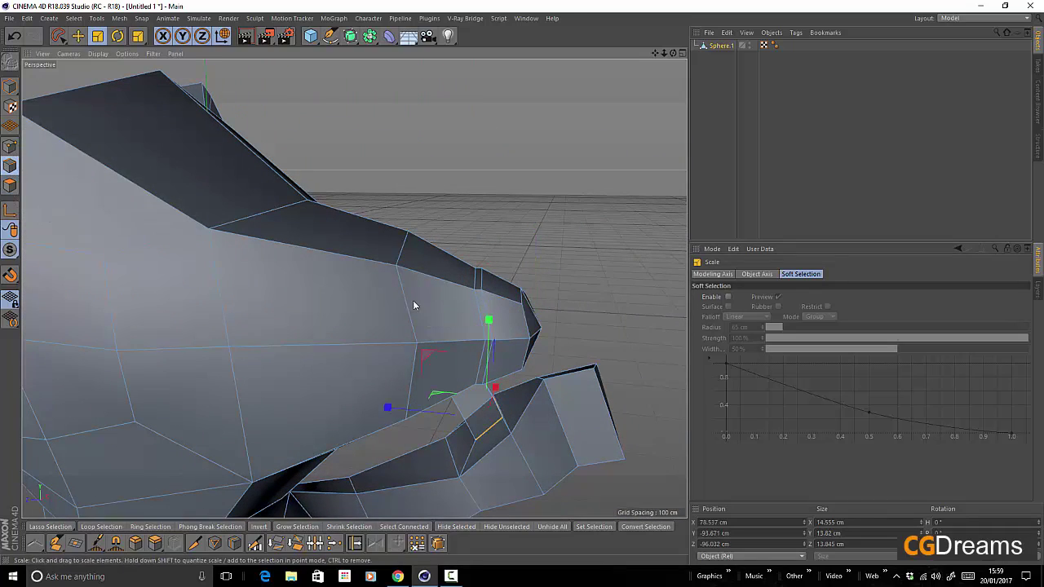
click(477, 305)
drag(528, 300, 522, 336)
alt+middle_drag(492, 318, 504, 346)
click(504, 346)
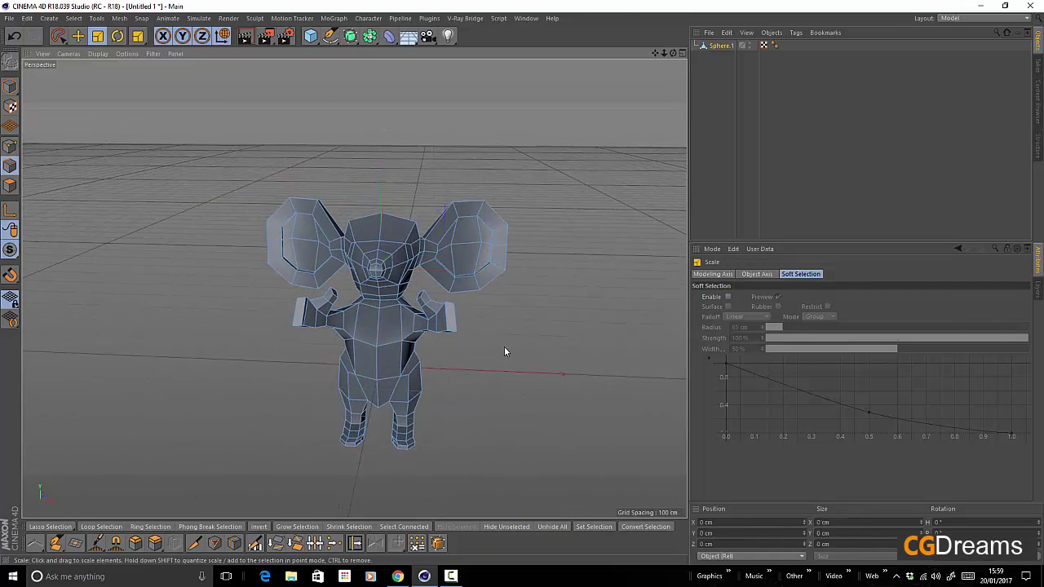
Review the whole character and duplicate the Sphere.1 object in the object list.
alt+right_drag(360, 334, 446, 342)
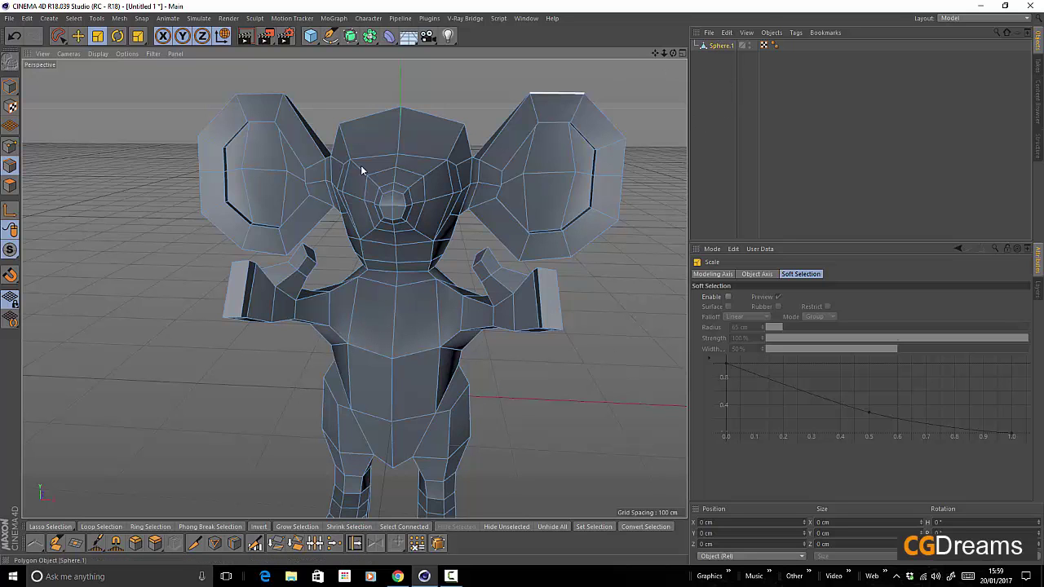
alt+drag(493, 228, 473, 250)
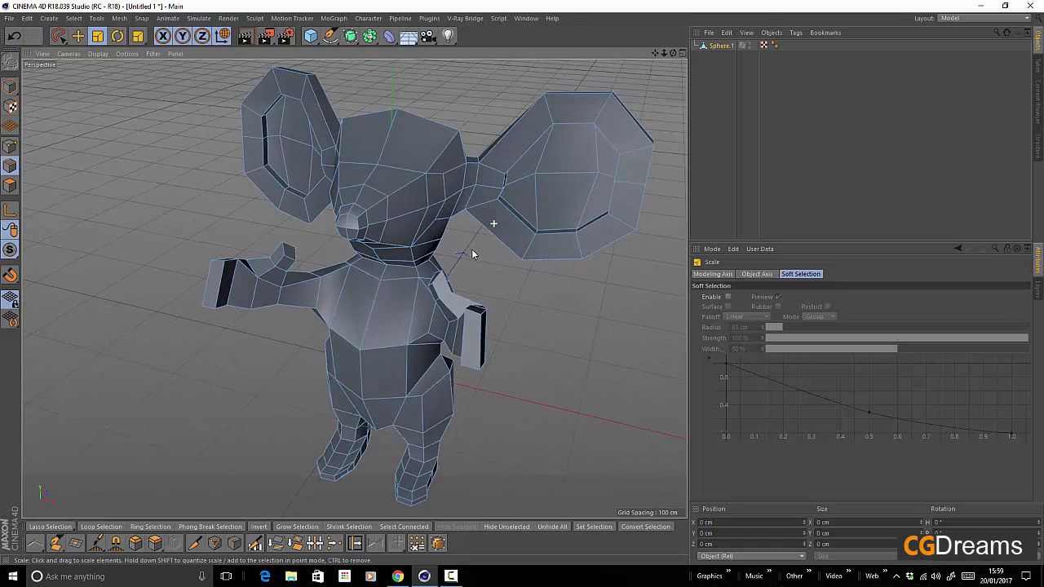
click(721, 47)
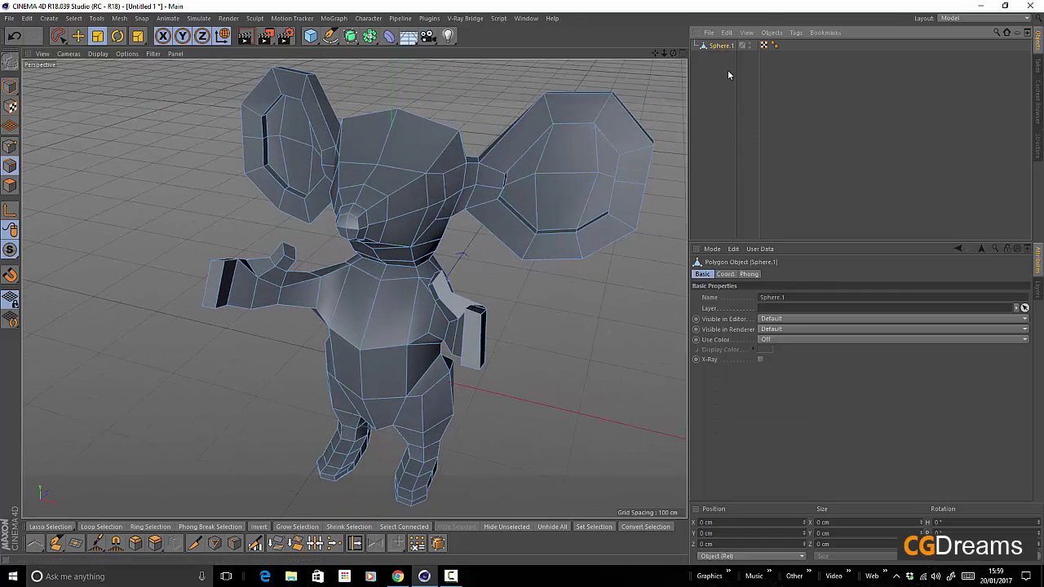
click(706, 76)
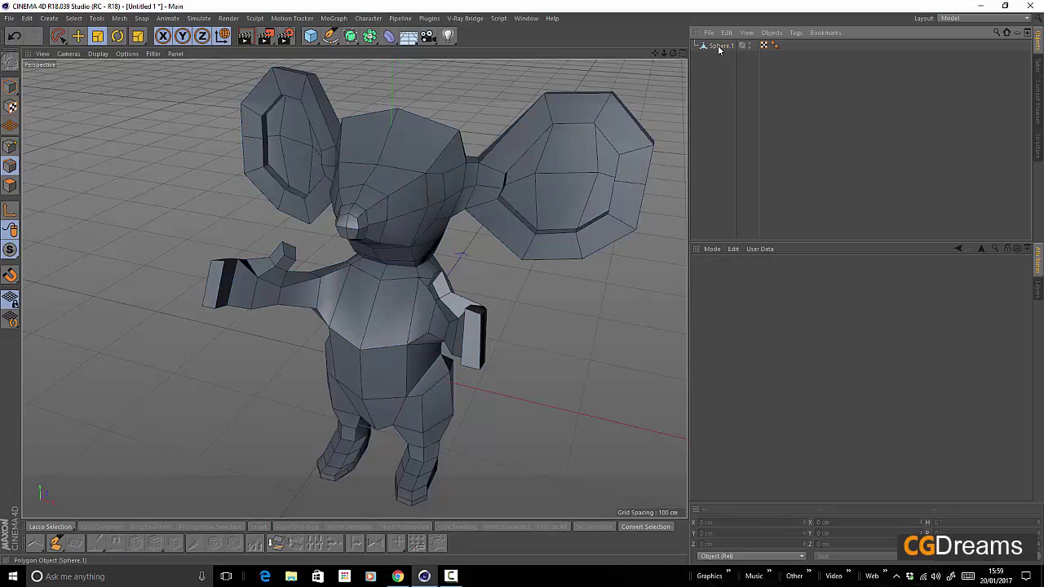
click(722, 47)
ctrl+drag(730, 77, 728, 80)
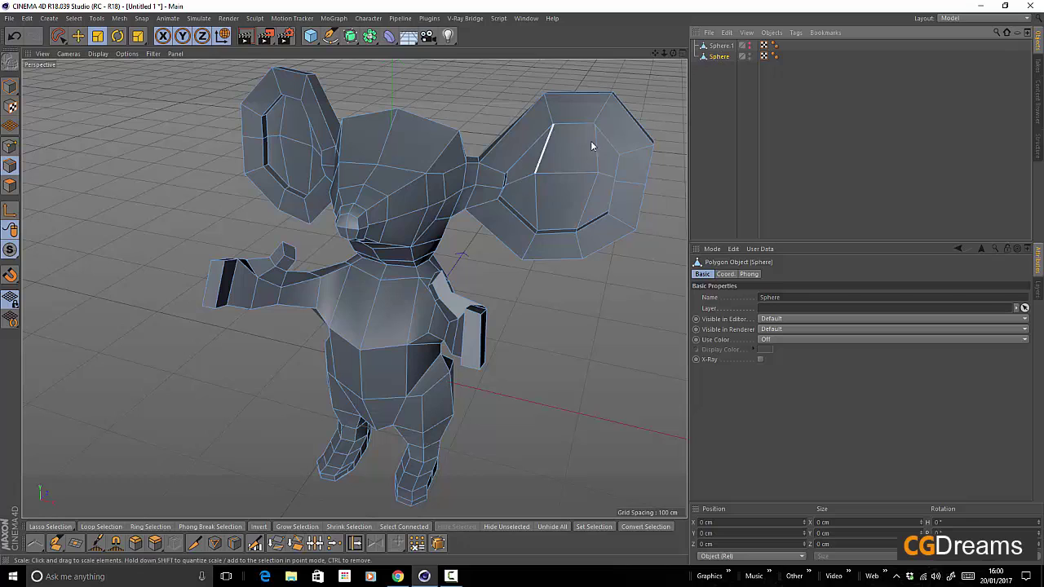
Subdivide the Sphere mesh by 1 level with Smooth Subdivision enabled and a 180° maximum angle.
click(119, 18)
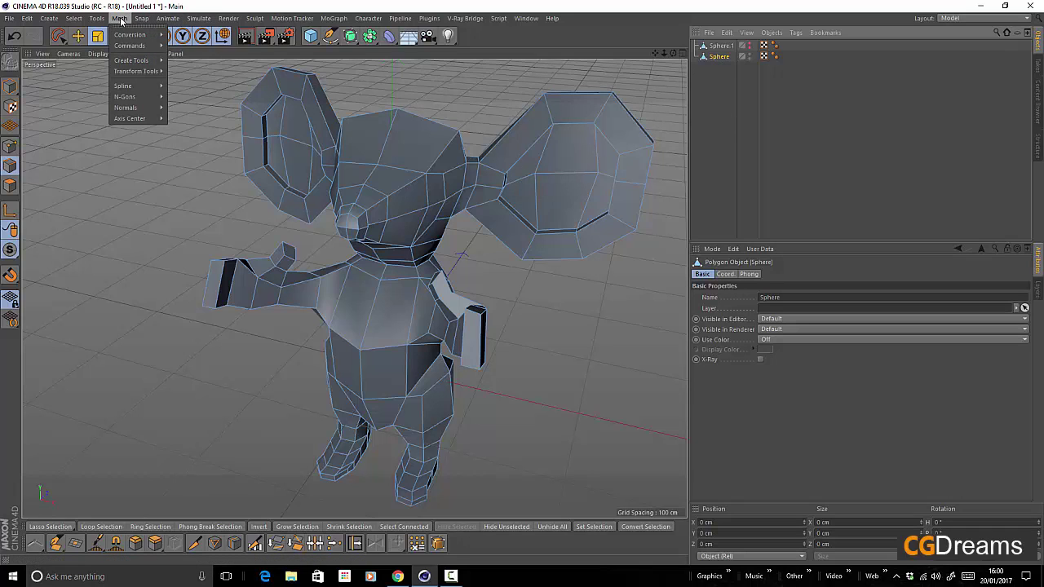
mouse_move(163, 45)
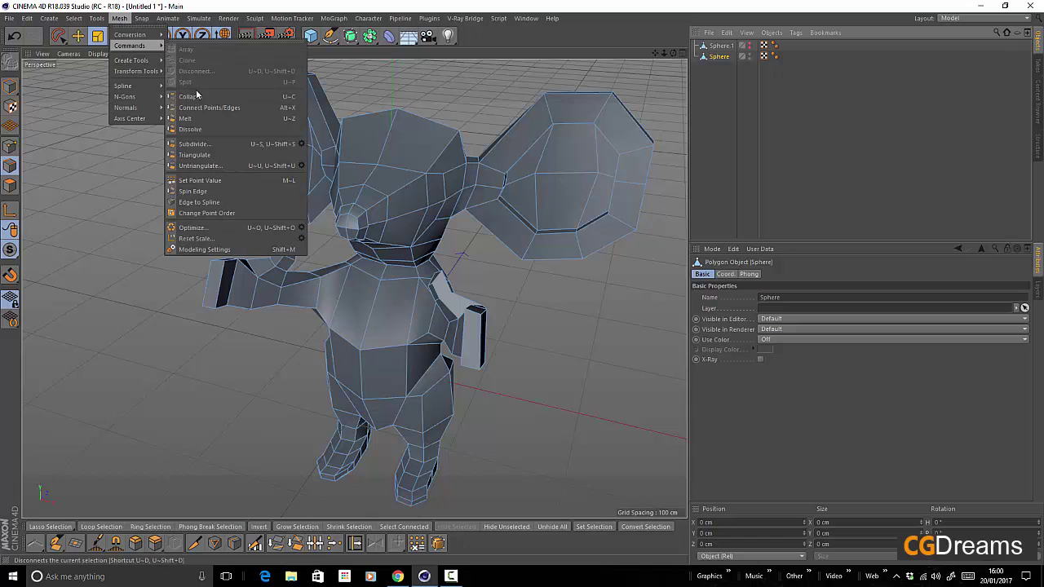
click(301, 144)
drag(308, 117, 377, 138)
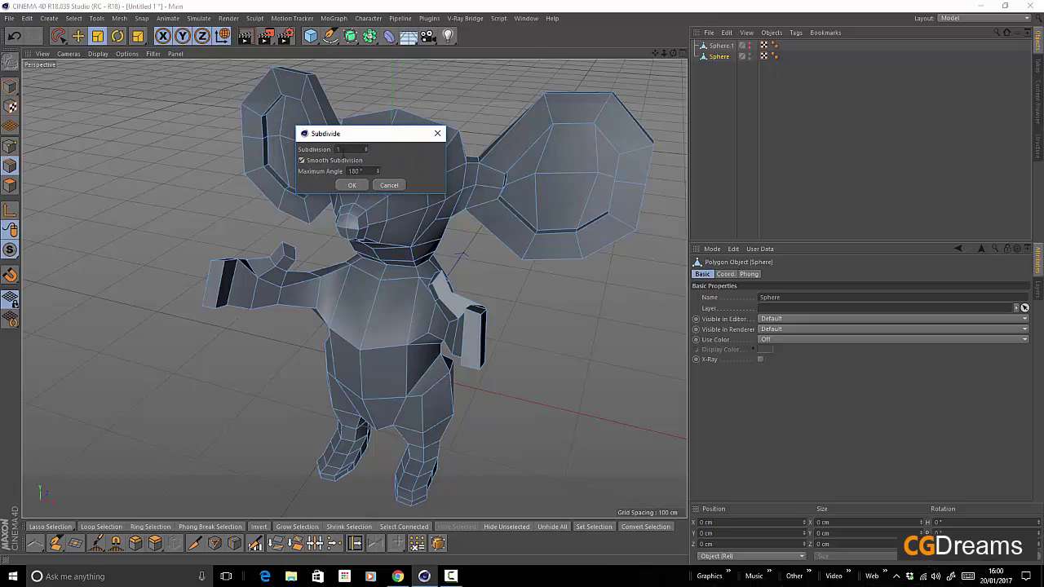
click(352, 185)
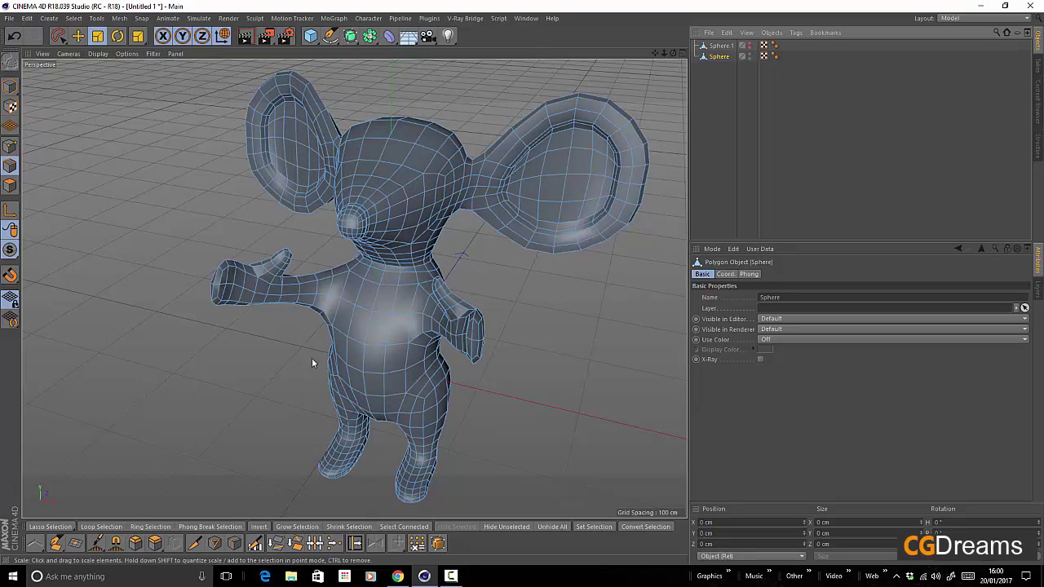
Toggle the visibility of Sphere.1 and Sphere to compare the low-poly and subdivided versions, leaving only Sphere shown.
alt+drag(443, 344, 433, 213)
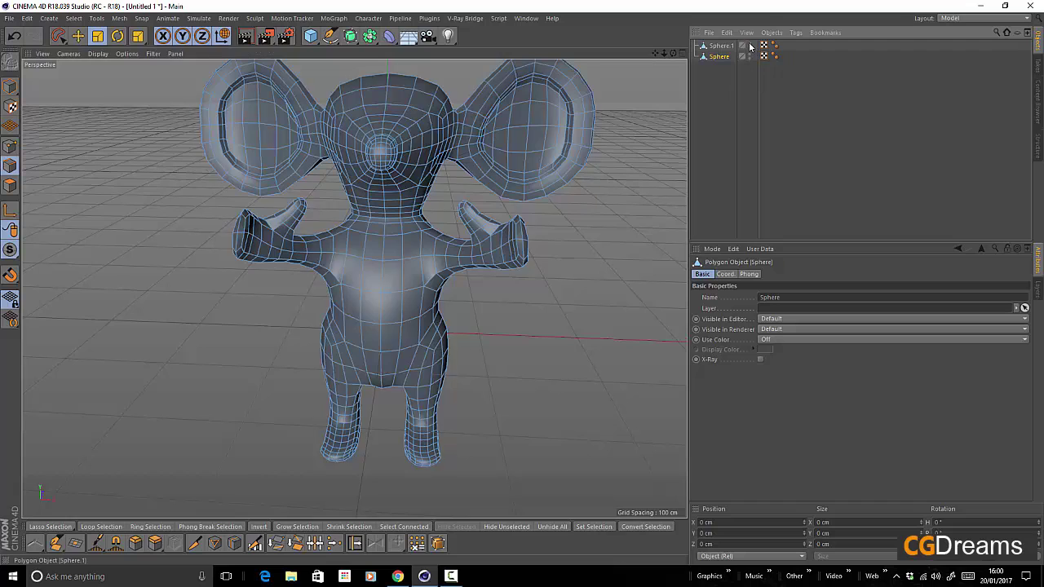
click(750, 46)
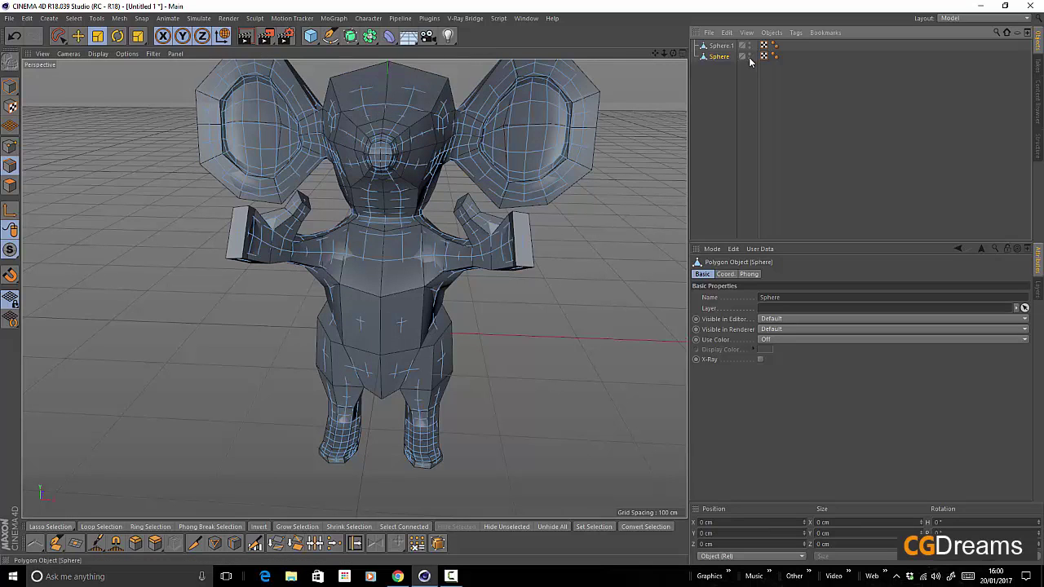
click(750, 55)
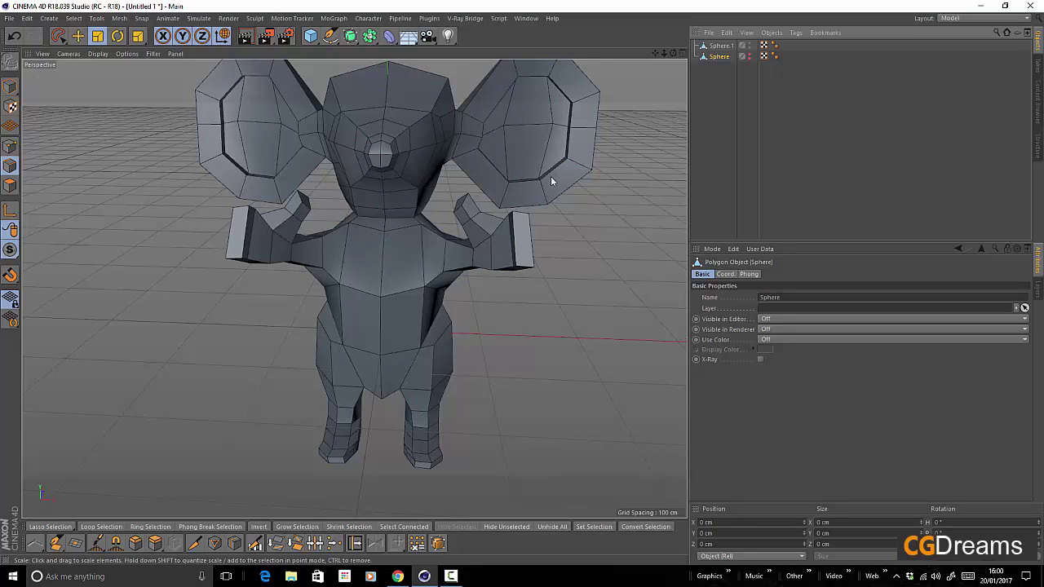
click(750, 56)
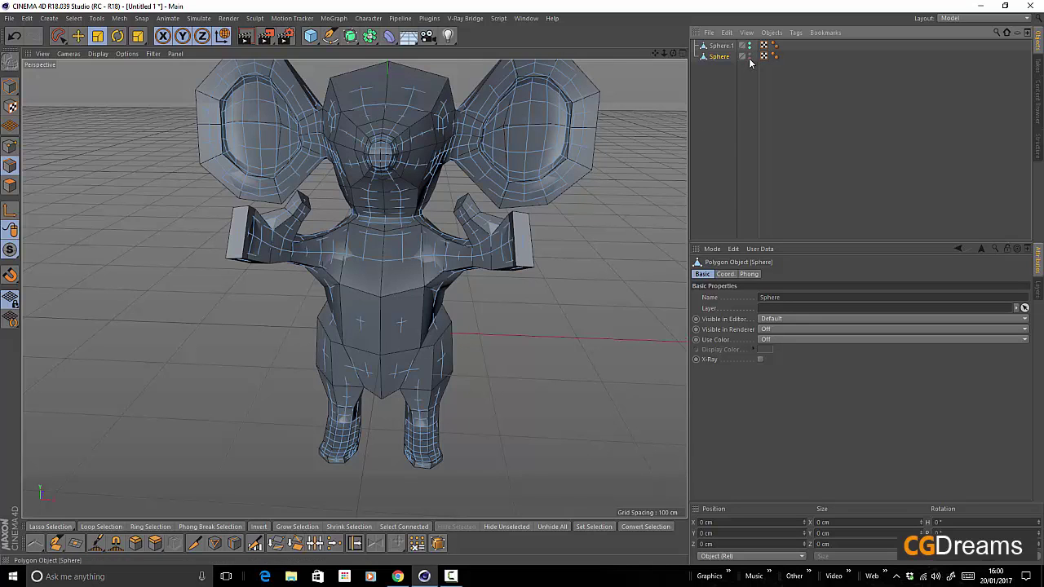
click(752, 48)
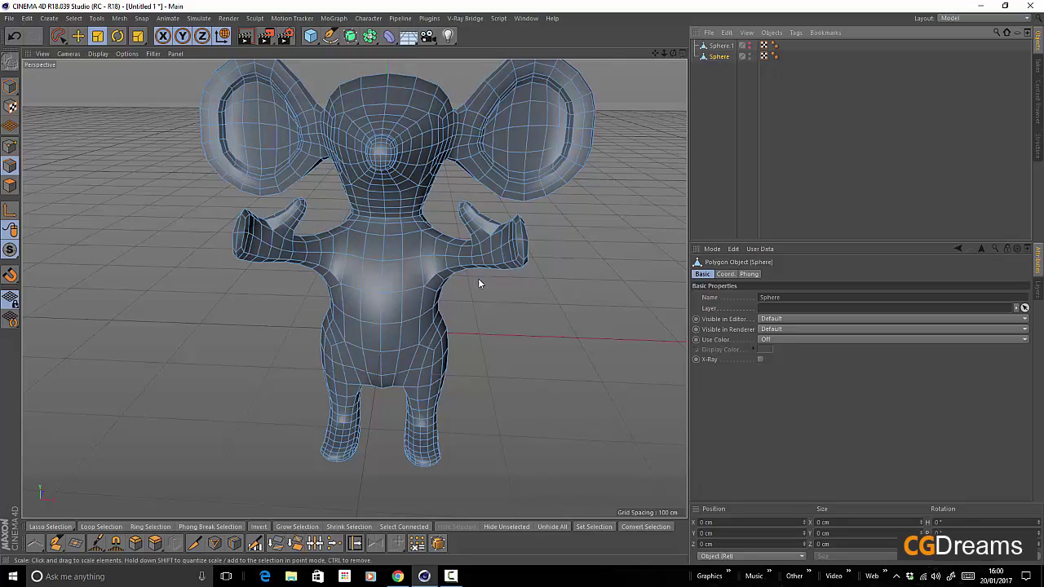
Switch to the Sculpt layout and set up the Grab brush with local symmetry across X (YZ), undoing the test stroke.
alt+drag(436, 296, 486, 307)
alt+right_drag(510, 262, 492, 284)
alt+drag(411, 306, 441, 298)
alt+middle_drag(475, 342, 429, 249)
alt+drag(420, 263, 543, 289)
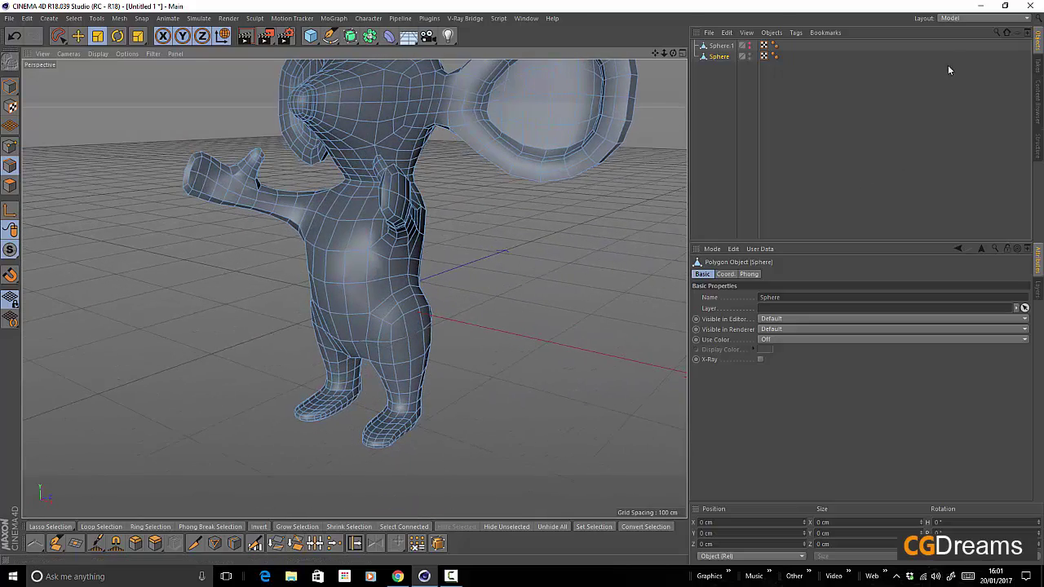
click(958, 21)
click(966, 134)
alt+drag(365, 300, 441, 300)
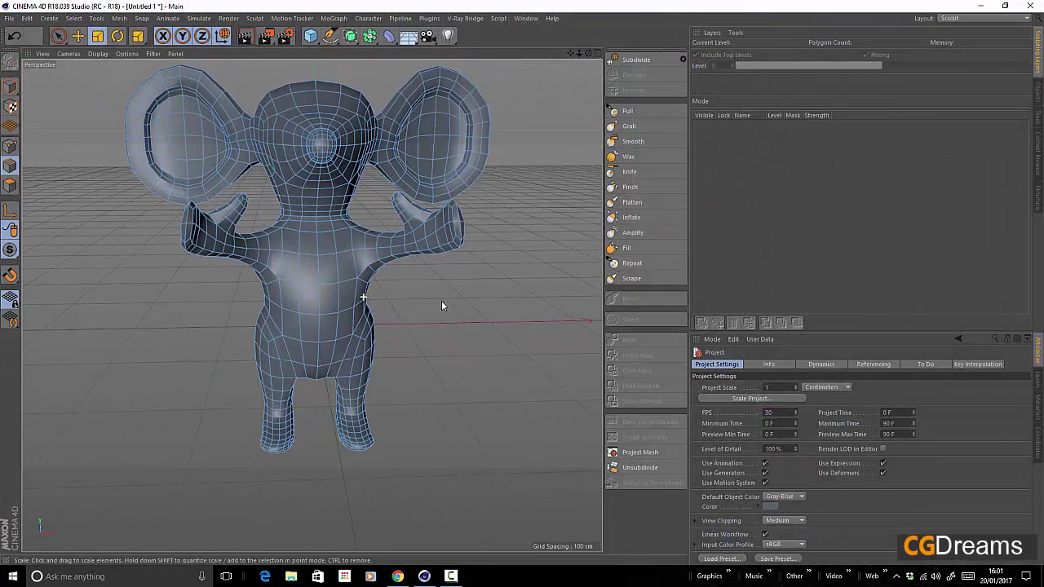
click(629, 126)
click(799, 364)
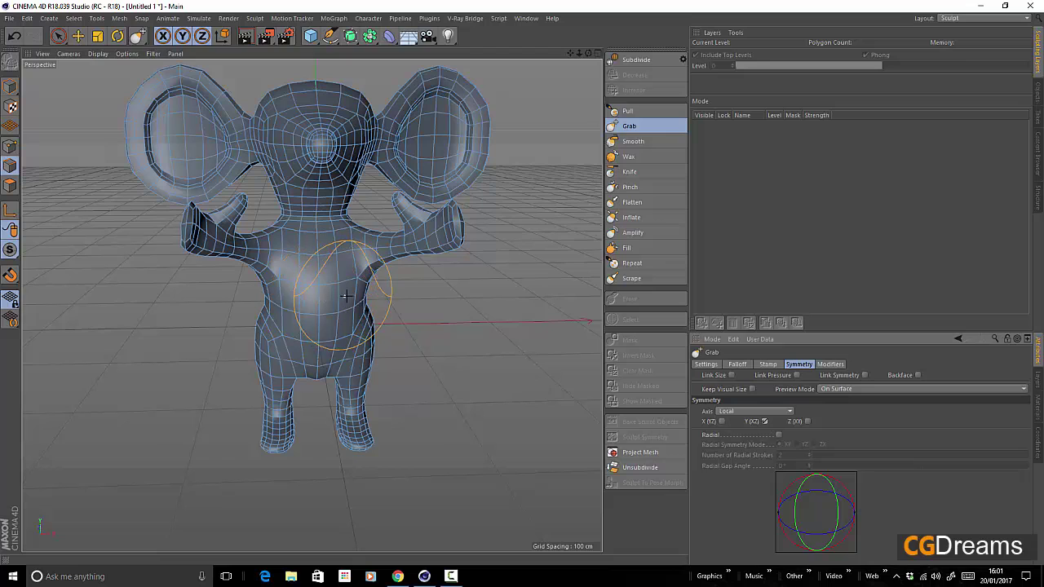
key(ctrl+z)
Use the Grab brush to reshape the belly, lower back, buttocks and legs into a curved side profile.
mouse_move(350, 285)
mouse_down()
mouse_move(368, 282)
mouse_move(310, 299)
mouse_move(237, 277)
mouse_move(261, 311)
mouse_up()
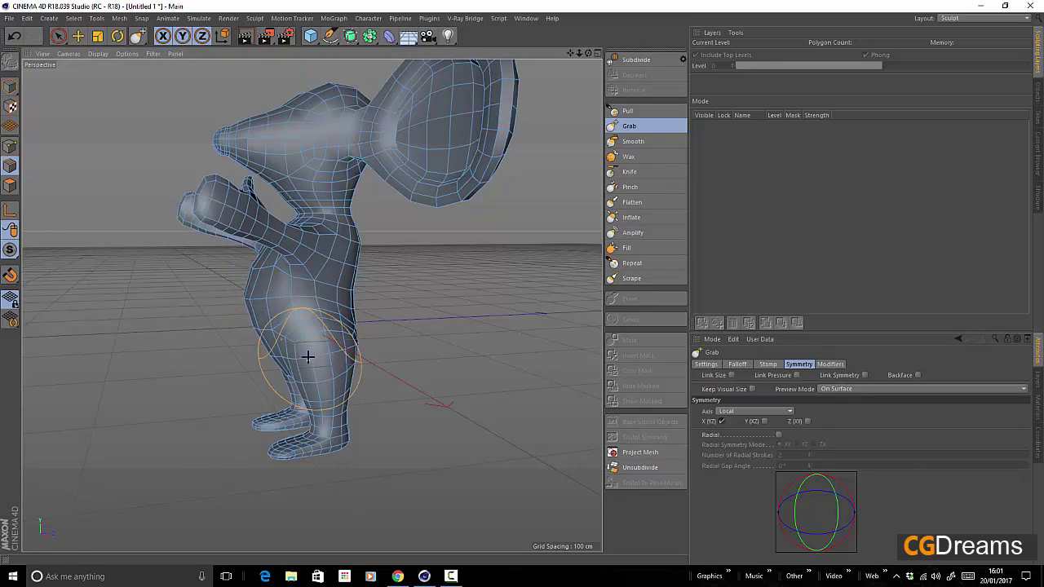
alt+drag(308, 357, 275, 299)
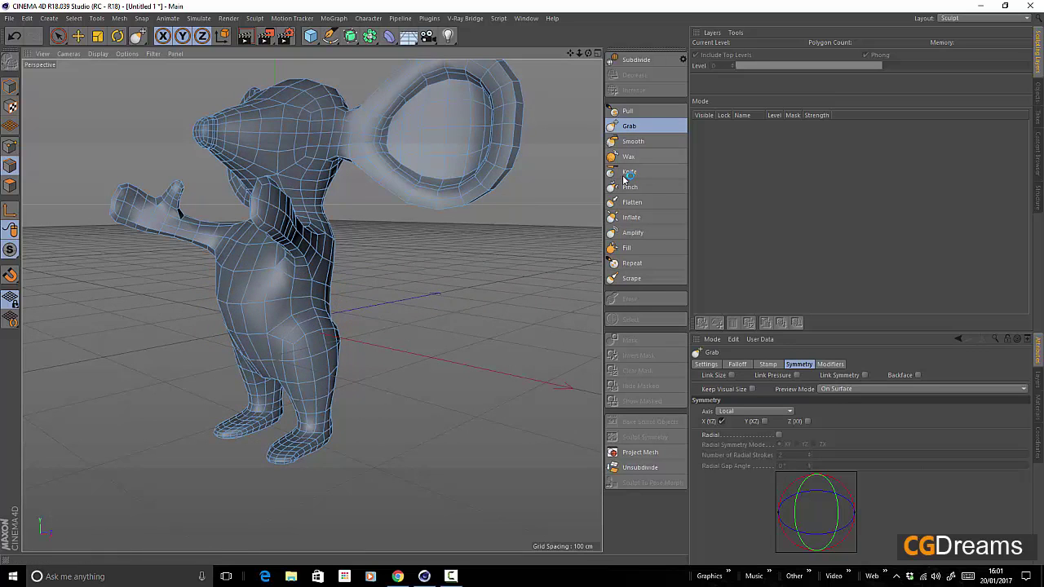
alt+drag(372, 313, 249, 314)
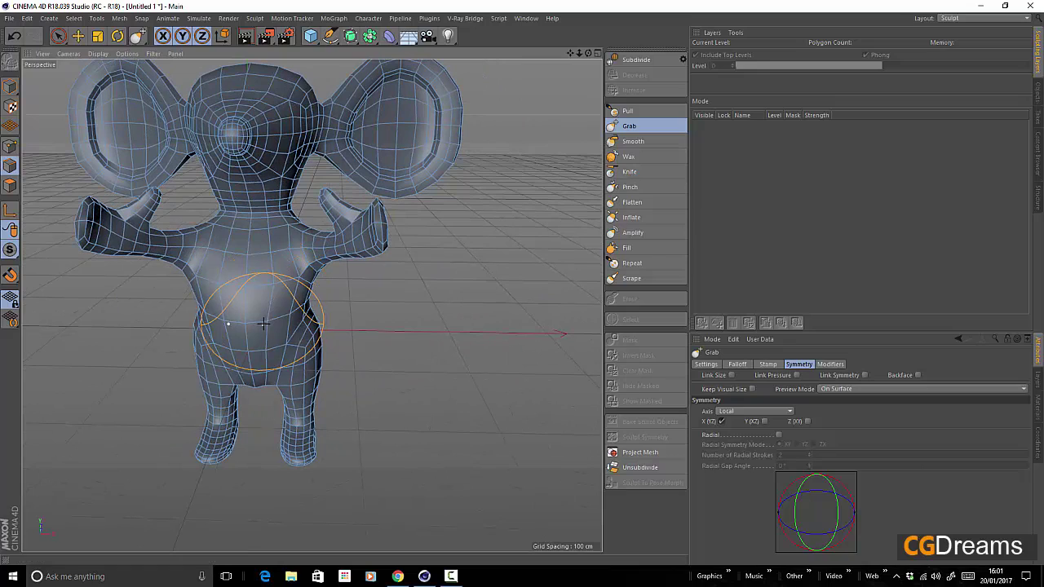
mouse_move(288, 329)
alt+mouse_down()
mouse_move(389, 322)
mouse_move(373, 291)
mouse_move(305, 302)
mouse_move(357, 305)
alt+mouse_up()
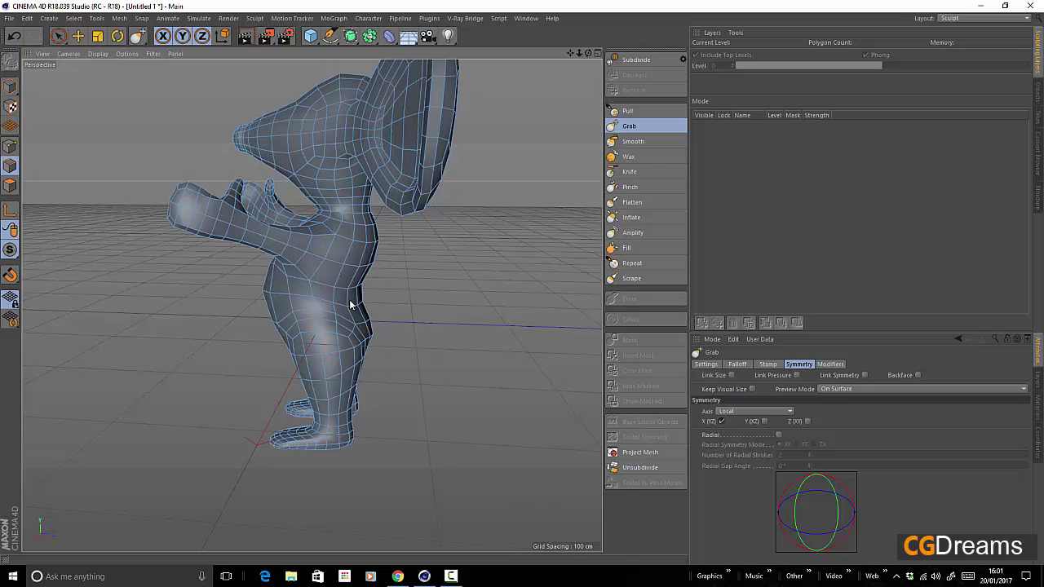
mouse_move(323, 303)
alt+mouse_down()
mouse_move(363, 322)
mouse_move(353, 327)
alt+mouse_up()
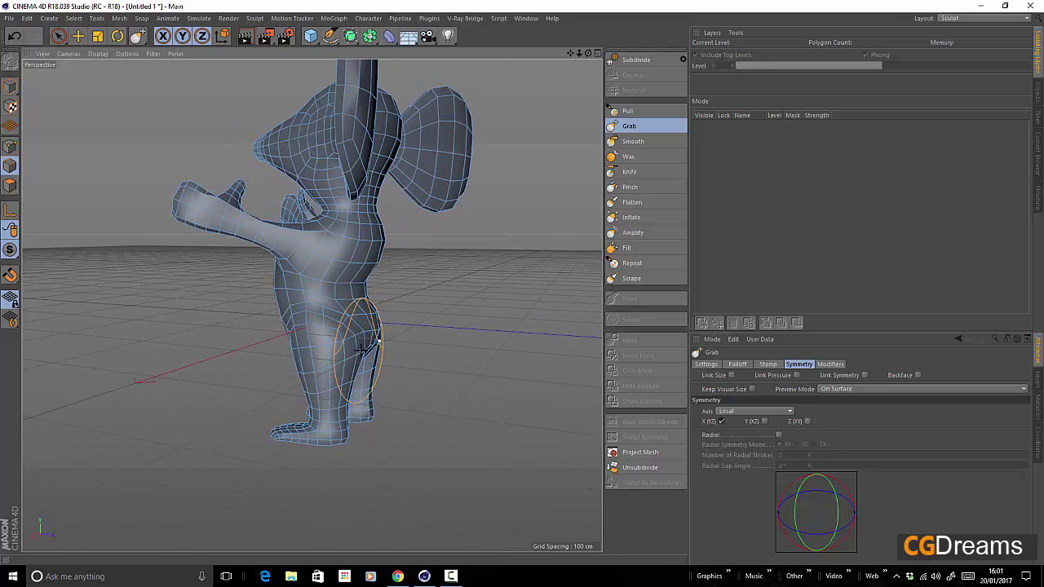
alt+drag(268, 363, 342, 324)
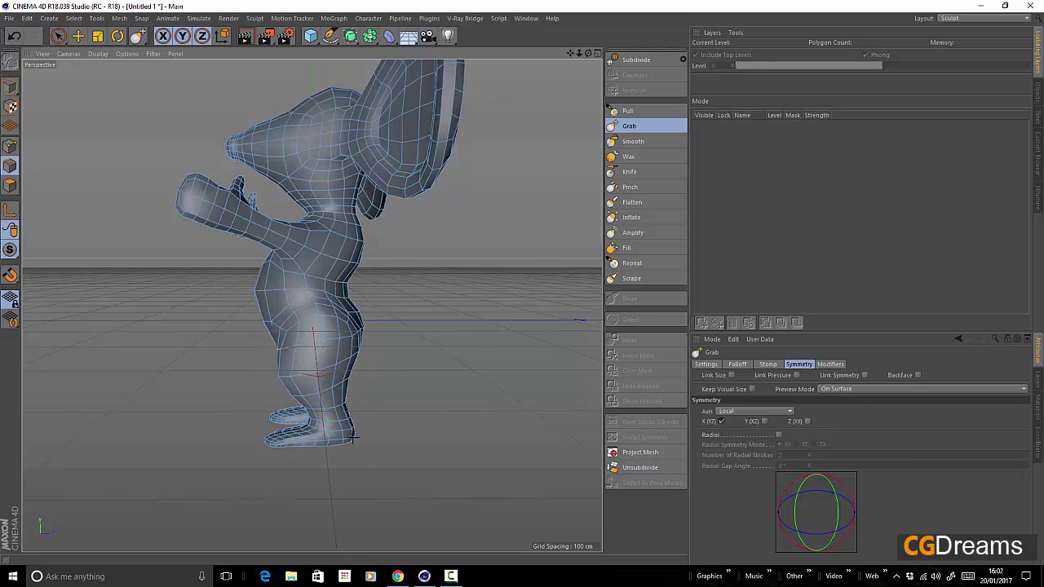
Resize the Grab brush for the feet and pull the outer side of the foot outward into a bulge.
alt+drag(296, 427, 506, 490)
alt+right_drag(293, 468, 347, 455)
mouse_move(312, 427)
mouse_down()
mouse_move(302, 441)
mouse_move(296, 433)
mouse_up()
mouse_move(337, 405)
alt+mouse_down()
mouse_move(374, 381)
mouse_move(405, 296)
mouse_move(326, 420)
mouse_move(315, 405)
alt+mouse_up()
middle_drag(315, 407, 242, 420)
middle_drag(324, 412, 330, 412)
mouse_move(305, 414)
mouse_down()
mouse_move(275, 463)
mouse_move(287, 450)
mouse_up()
drag(398, 376, 391, 331)
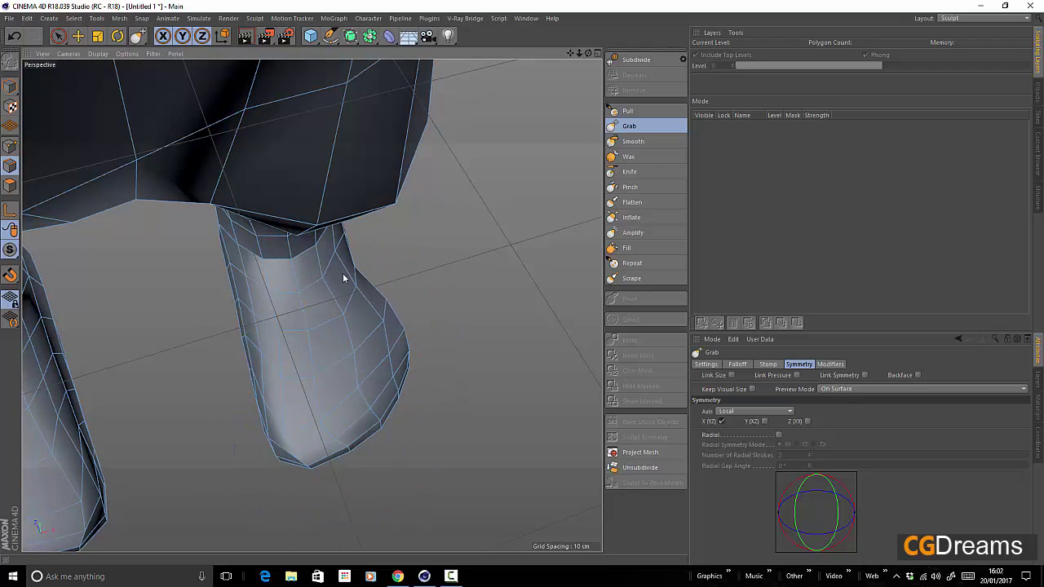
Grab the inner edge and toe area of the foot to widen and round the front of both feet.
drag(244, 362, 233, 363)
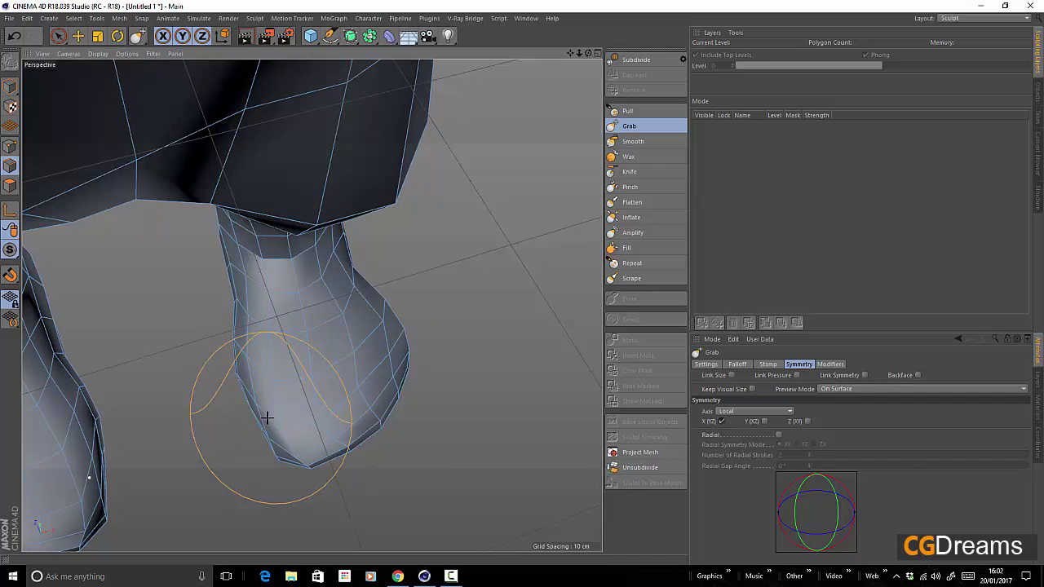
drag(266, 419, 260, 416)
drag(310, 463, 303, 459)
mouse_move(348, 413)
alt+mouse_down()
mouse_move(301, 400)
mouse_move(283, 347)
alt+mouse_up()
mouse_move(372, 387)
alt+mouse_down()
mouse_move(319, 359)
mouse_move(238, 289)
mouse_move(264, 321)
alt+mouse_up()
mouse_move(241, 363)
mouse_down()
mouse_move(310, 302)
mouse_move(368, 361)
mouse_move(381, 392)
mouse_move(398, 391)
mouse_up()
mouse_move(315, 366)
mouse_down()
mouse_move(293, 370)
mouse_move(312, 299)
mouse_move(295, 390)
mouse_move(367, 438)
mouse_move(315, 408)
mouse_up()
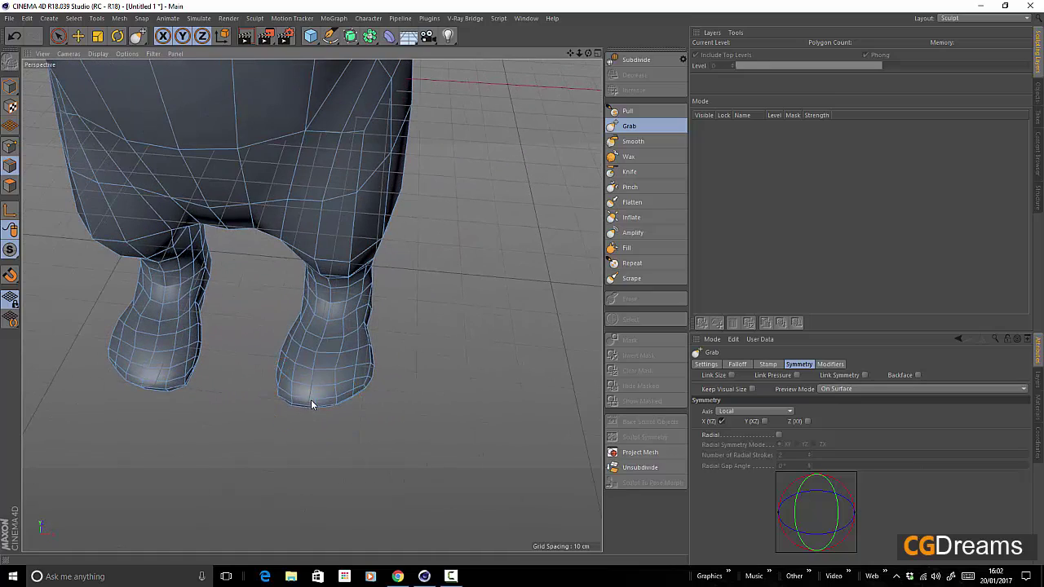
Use the Grab brush to refine the hips and shoulders, round out the hands and narrow the neck.
alt+drag(387, 382, 210, 297)
alt+drag(349, 309, 391, 292)
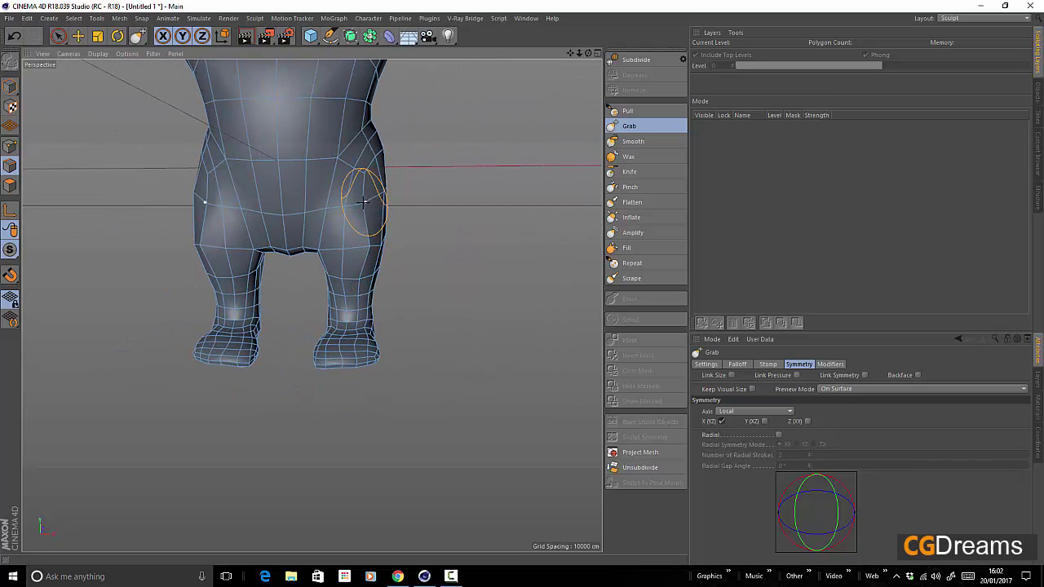
alt+drag(367, 203, 463, 225)
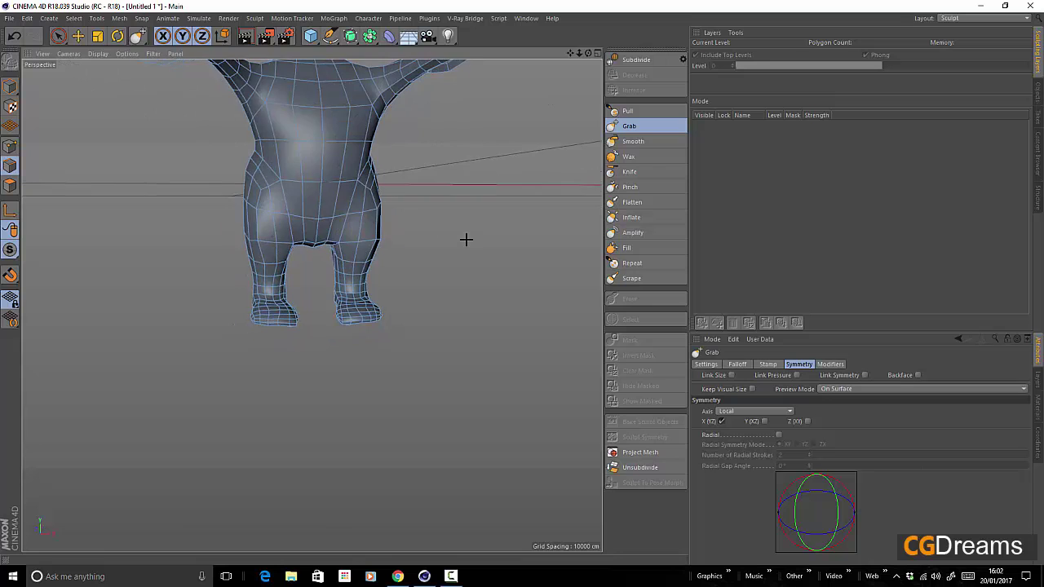
alt+middle_drag(426, 195, 433, 355)
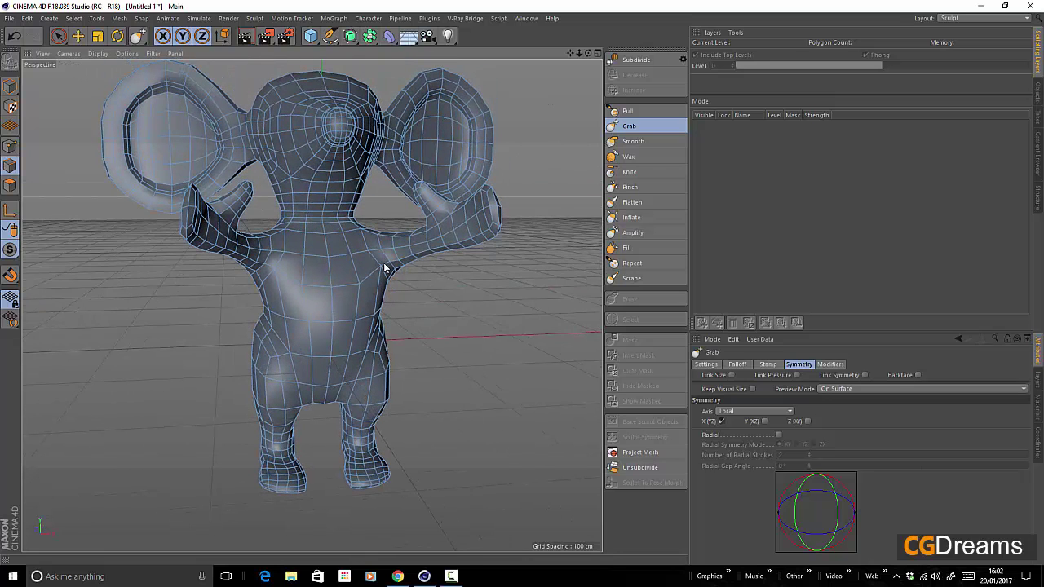
alt+drag(384, 265, 359, 278)
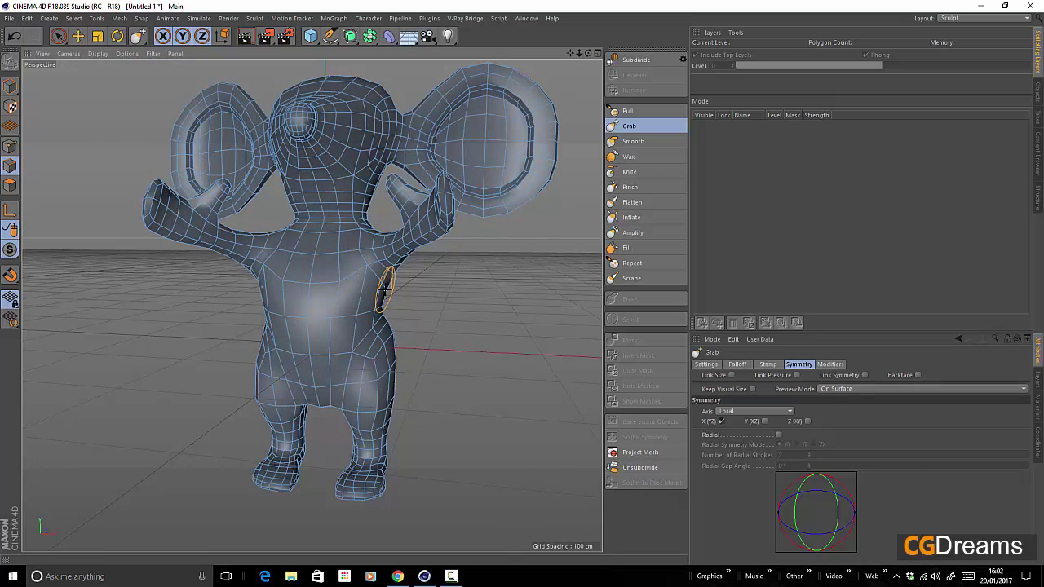
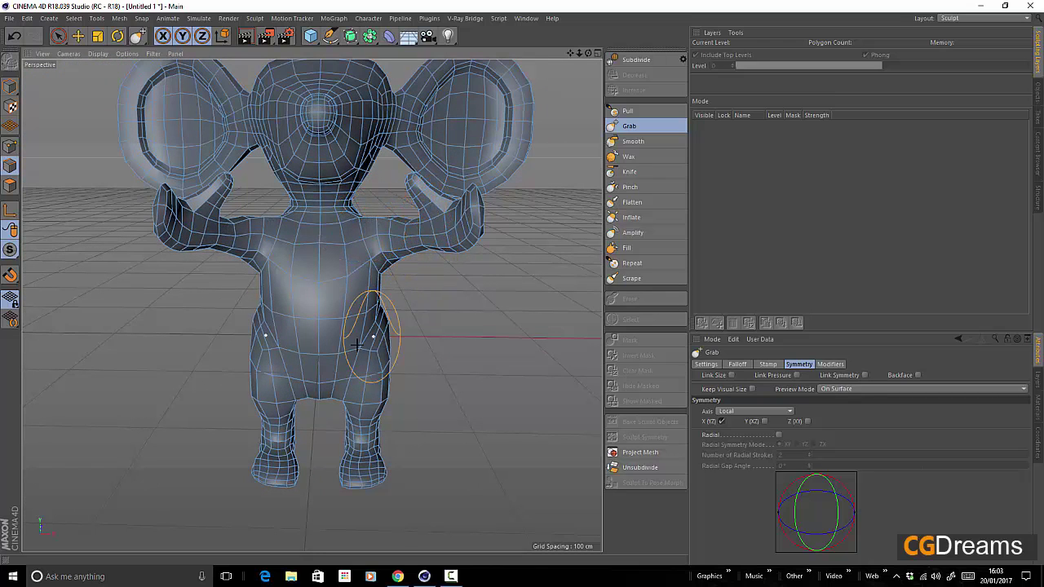
mouse_move(295, 406)
mouse_down()
mouse_move(252, 354)
mouse_move(155, 346)
mouse_up()
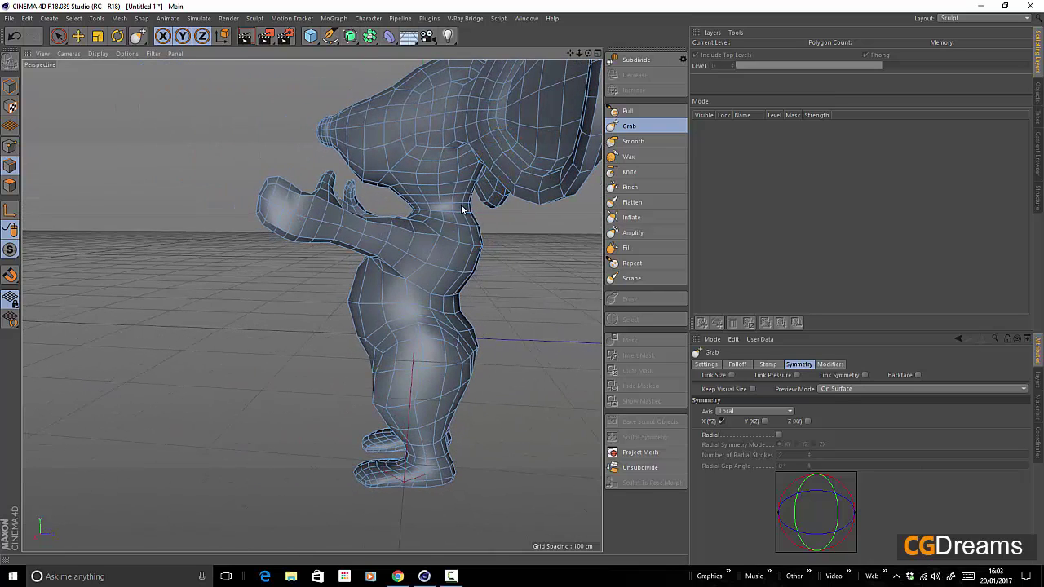
Resize the Grab brush and pull the outer rims of the ears outward and upward to enlarge them.
alt+middle_drag(473, 177, 297, 315)
alt+drag(298, 315, 273, 306)
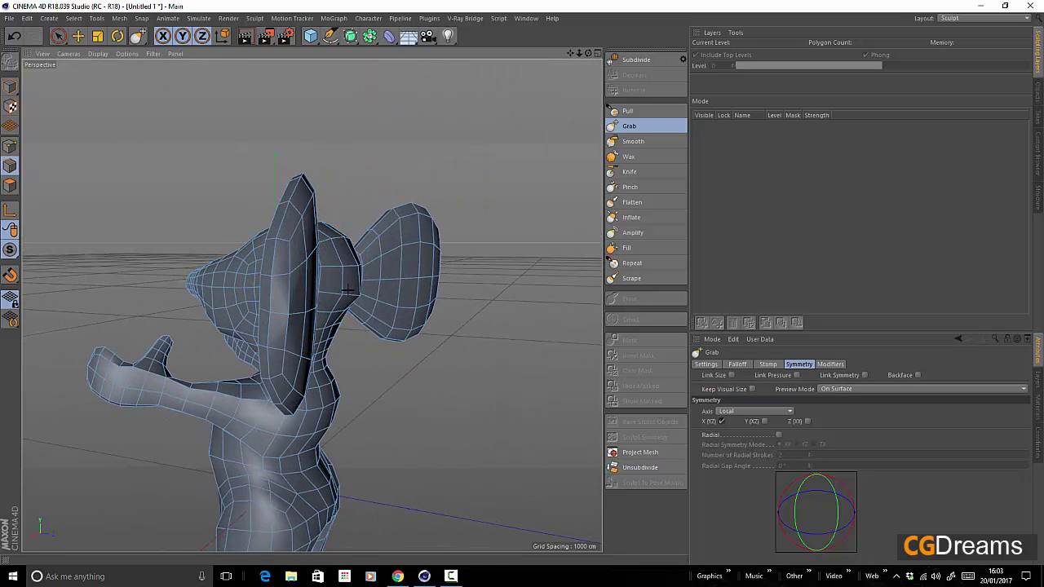
alt+drag(348, 310, 312, 306)
alt+drag(423, 315, 400, 256)
middle_click(415, 250)
middle_click(287, 230)
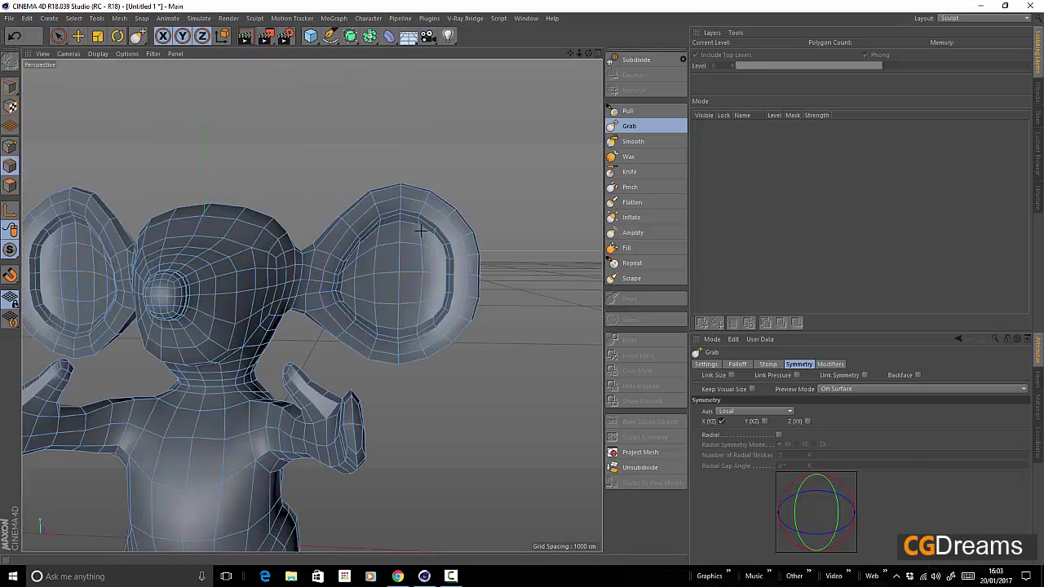
middle_drag(429, 222, 455, 221)
drag(449, 215, 467, 200)
mouse_move(471, 275)
mouse_down()
mouse_move(482, 296)
mouse_move(475, 314)
mouse_move(438, 350)
mouse_move(389, 352)
mouse_up()
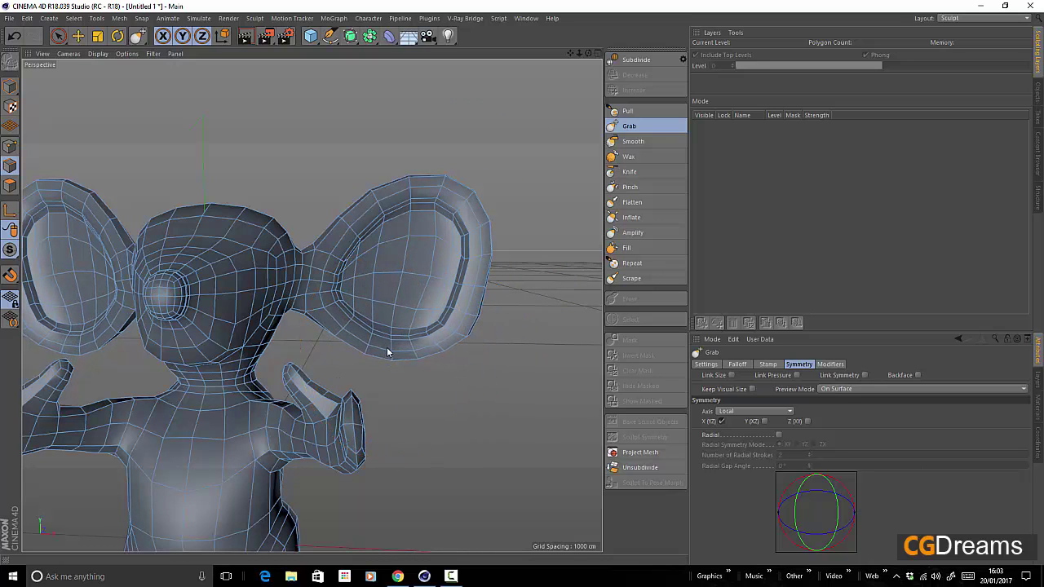
Adjust the Grab brush size and push in the snout's upper bridge to define a rounder forehead and head.
mouse_move(195, 238)
alt+mouse_down()
mouse_move(212, 228)
mouse_move(206, 206)
mouse_move(122, 264)
mouse_move(250, 280)
mouse_move(233, 273)
alt+mouse_up()
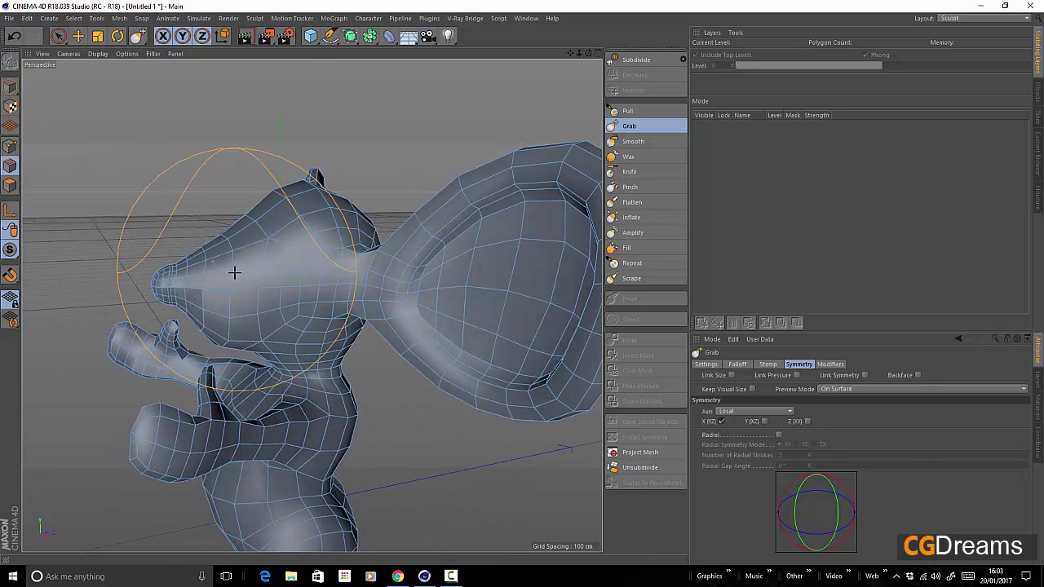
mouse_move(234, 272)
middle_down()
mouse_move(217, 270)
mouse_move(209, 240)
middle_up()
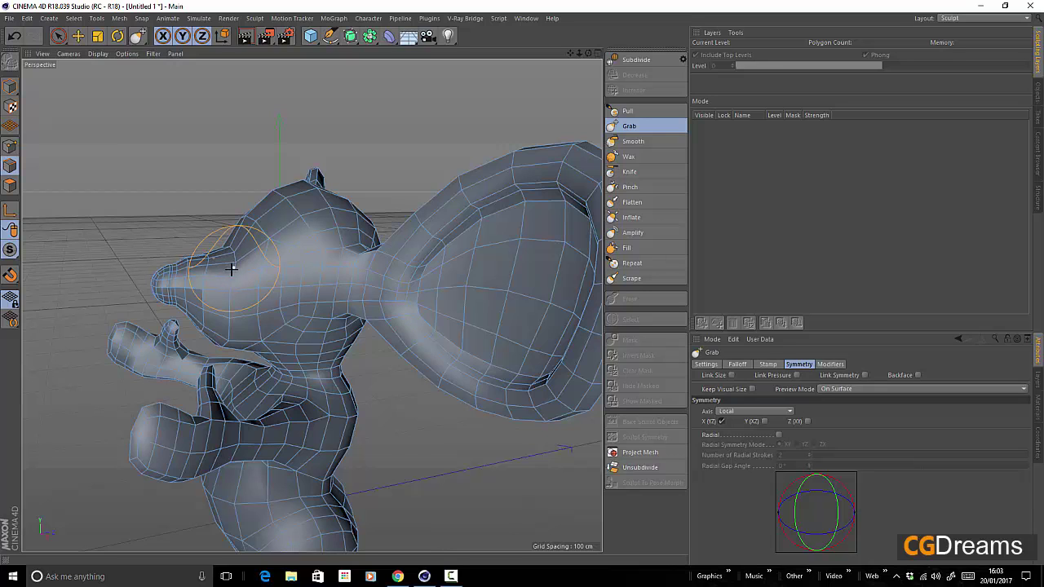
alt+drag(232, 269, 416, 286)
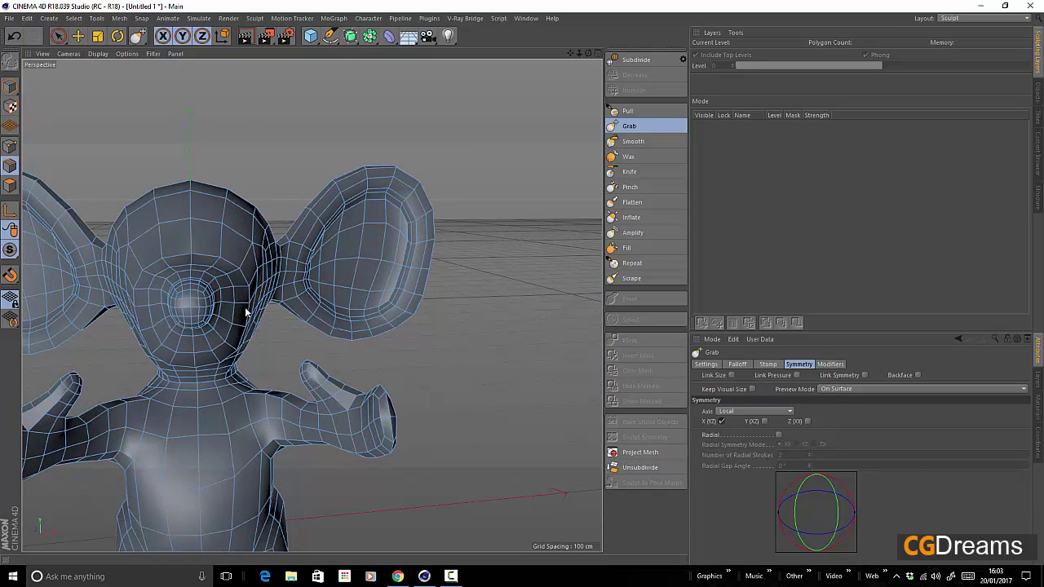
mouse_move(246, 317)
alt+mouse_down()
mouse_move(269, 312)
mouse_move(196, 304)
mouse_move(438, 237)
mouse_move(345, 226)
mouse_move(333, 326)
mouse_move(372, 327)
mouse_move(376, 343)
alt+mouse_up()
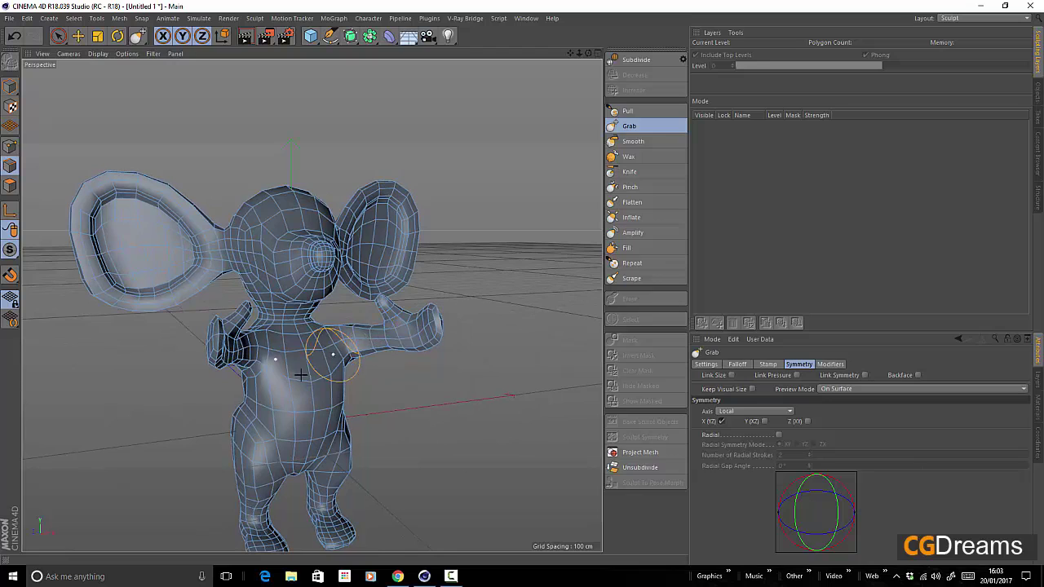
mouse_move(301, 375)
alt+mouse_down()
mouse_move(399, 366)
mouse_move(277, 383)
mouse_move(290, 381)
alt+mouse_up()
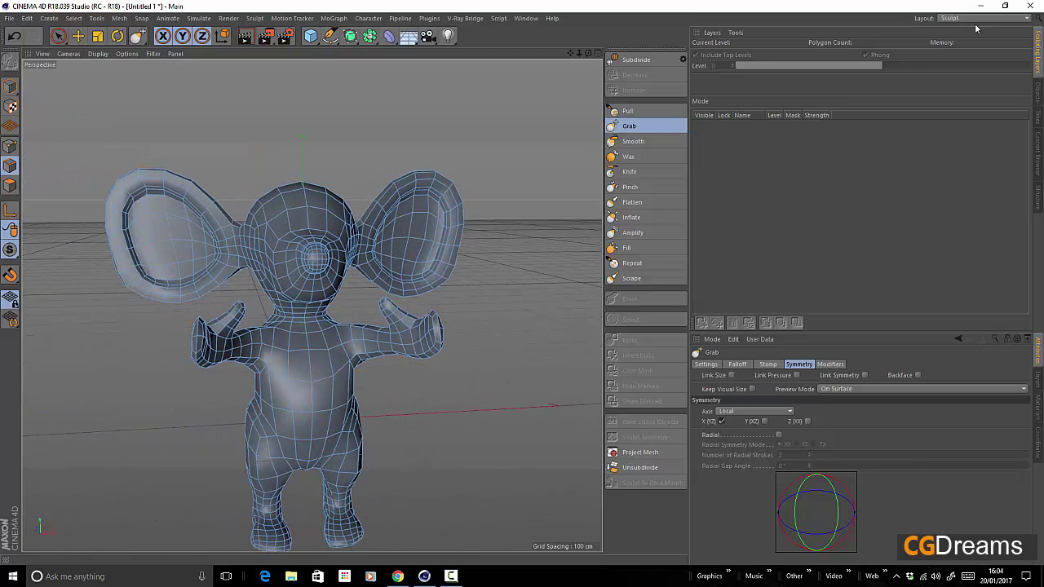
Switch to the Standard layout and show the mesh points around the character's lower back and hips.
click(985, 18)
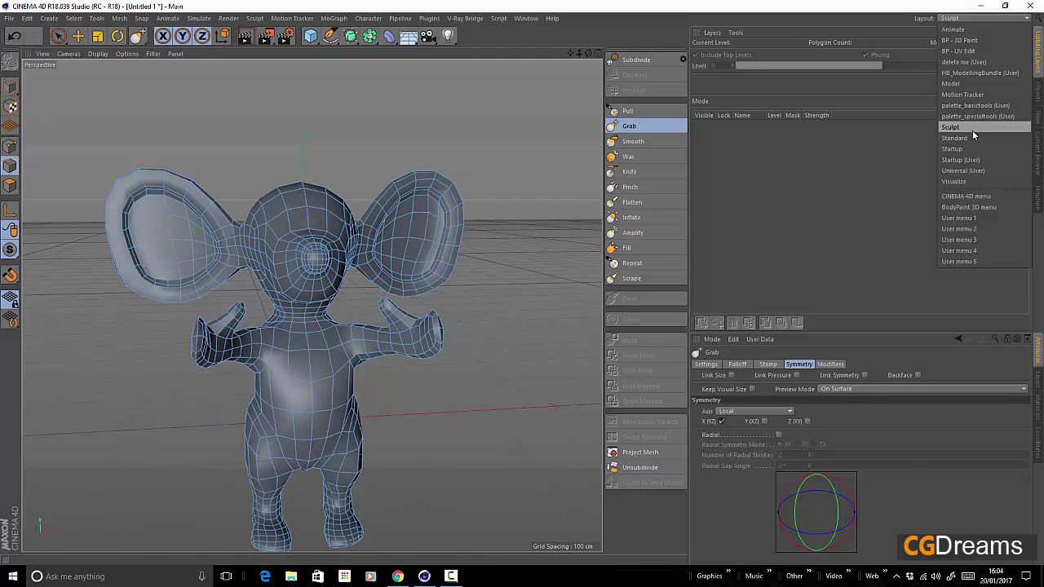
click(963, 138)
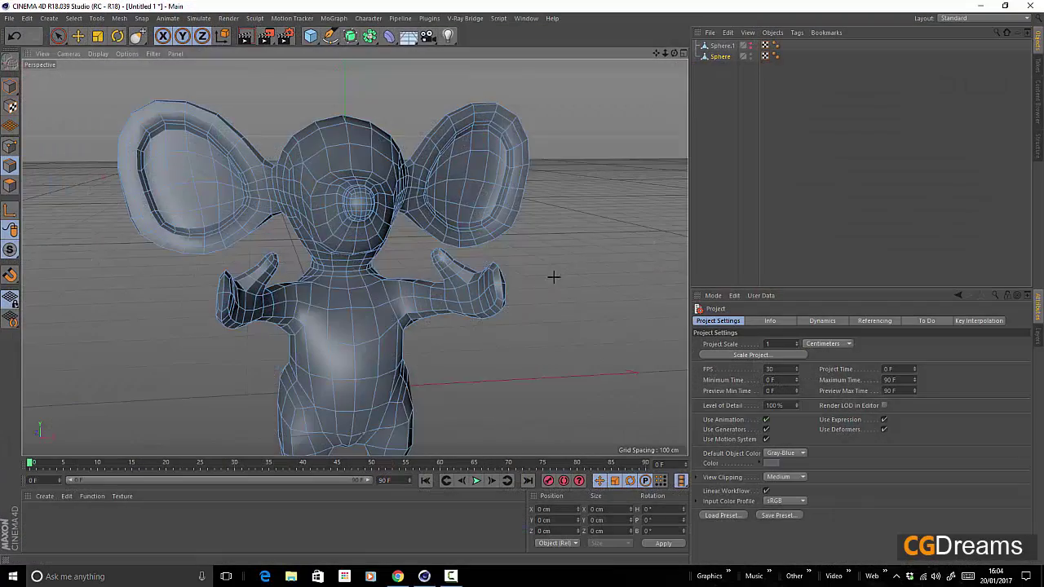
alt+drag(554, 277, 207, 269)
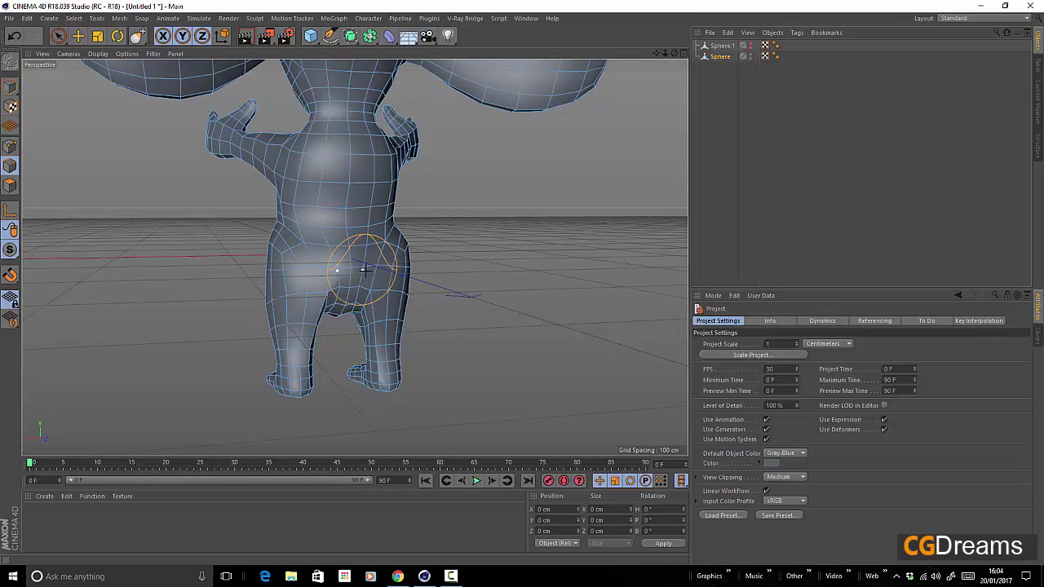
scroll(367, 306, up, 5)
alt+drag(373, 312, 261, 311)
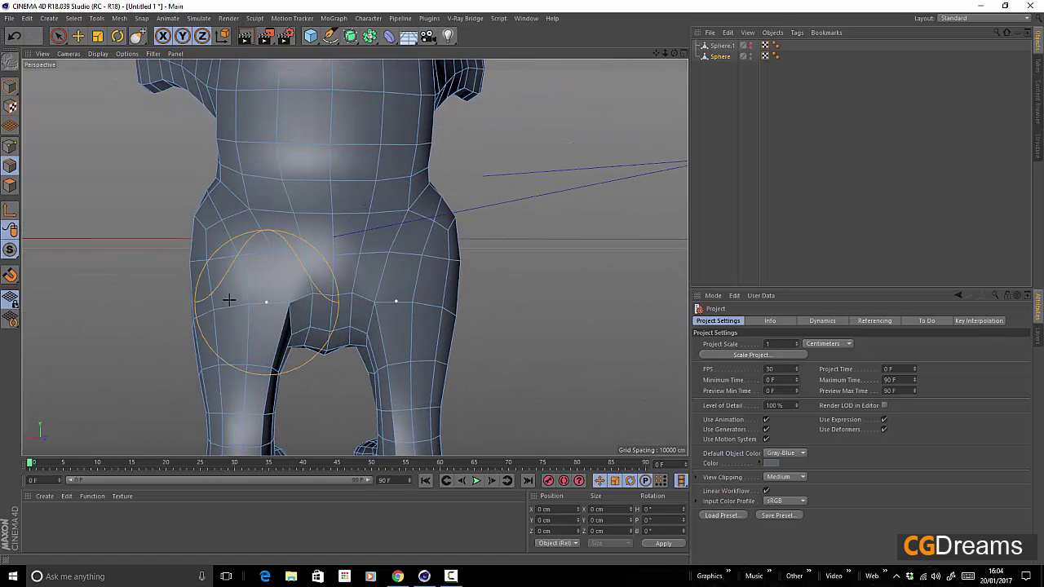
alt+drag(334, 289, 333, 296)
click(10, 145)
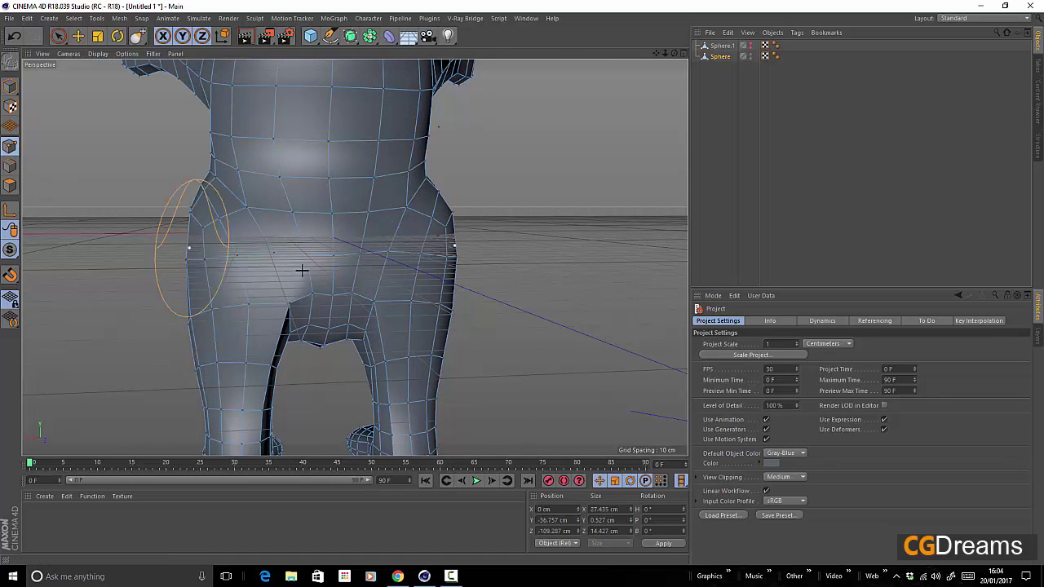
scroll(355, 269, up, 5)
scroll(354, 269, down, 2)
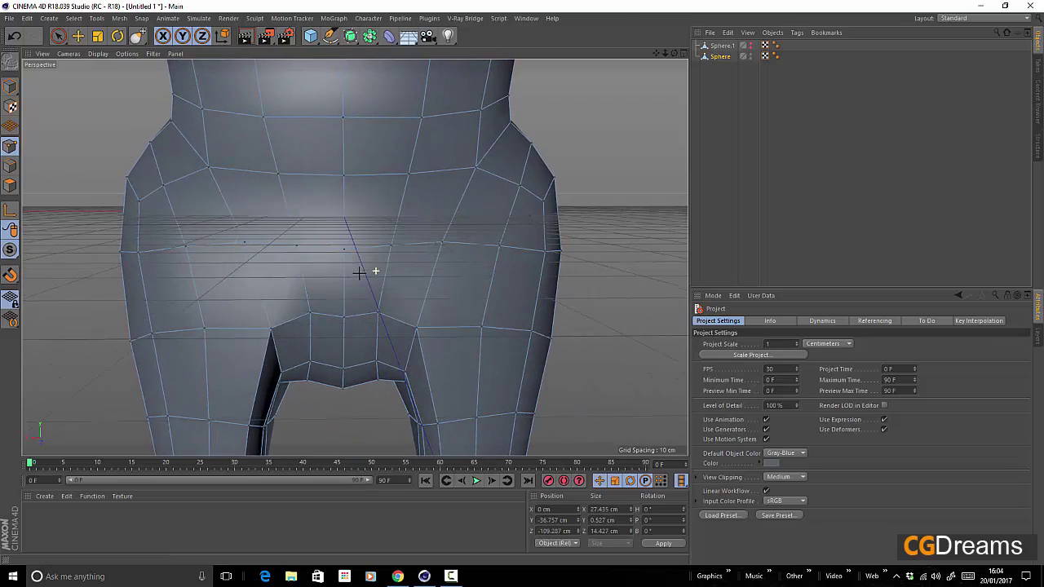
Return to the Sculpt layout, select the Sphere mesh and activate the Grab brush for the character's lower back.
click(961, 18)
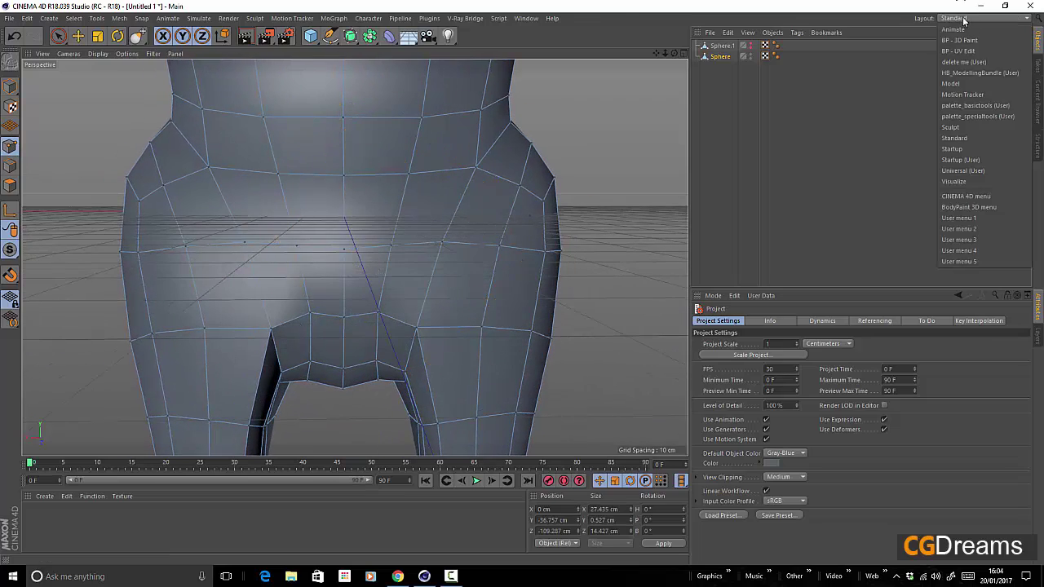
click(958, 127)
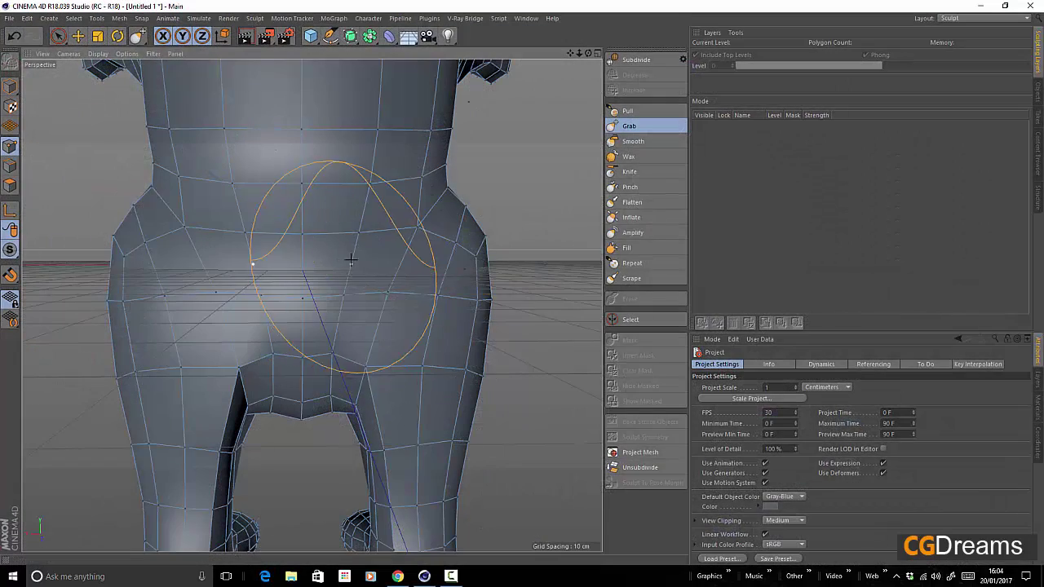
mouse_move(348, 252)
middle_down()
mouse_move(280, 274)
mouse_move(294, 274)
middle_up()
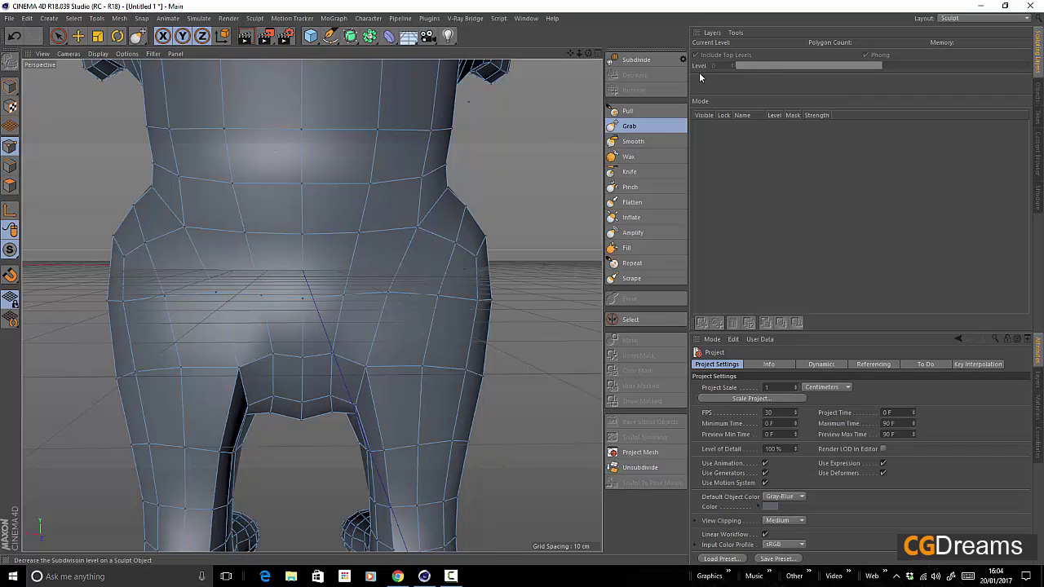
click(1039, 94)
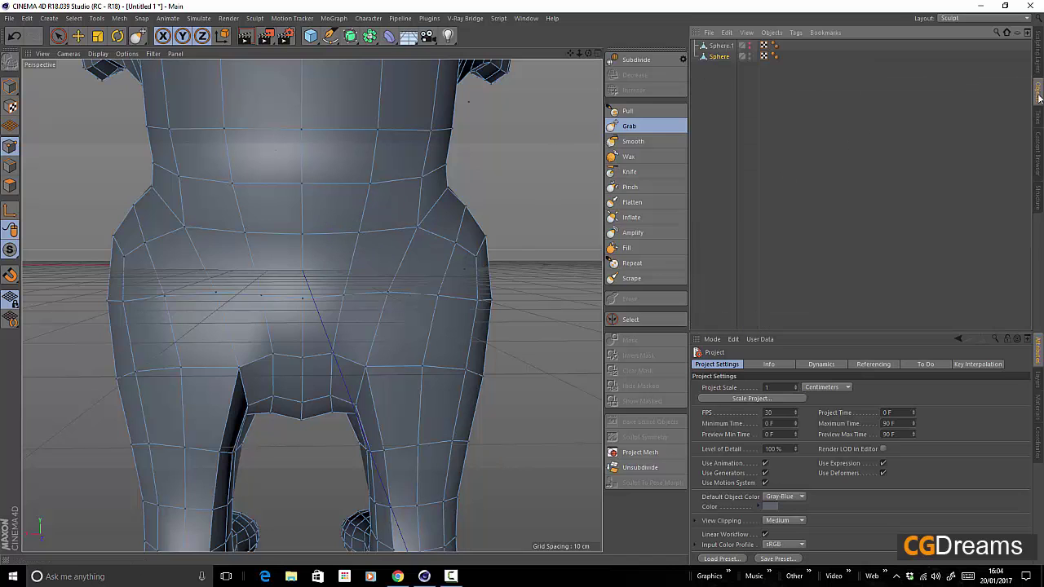
click(717, 57)
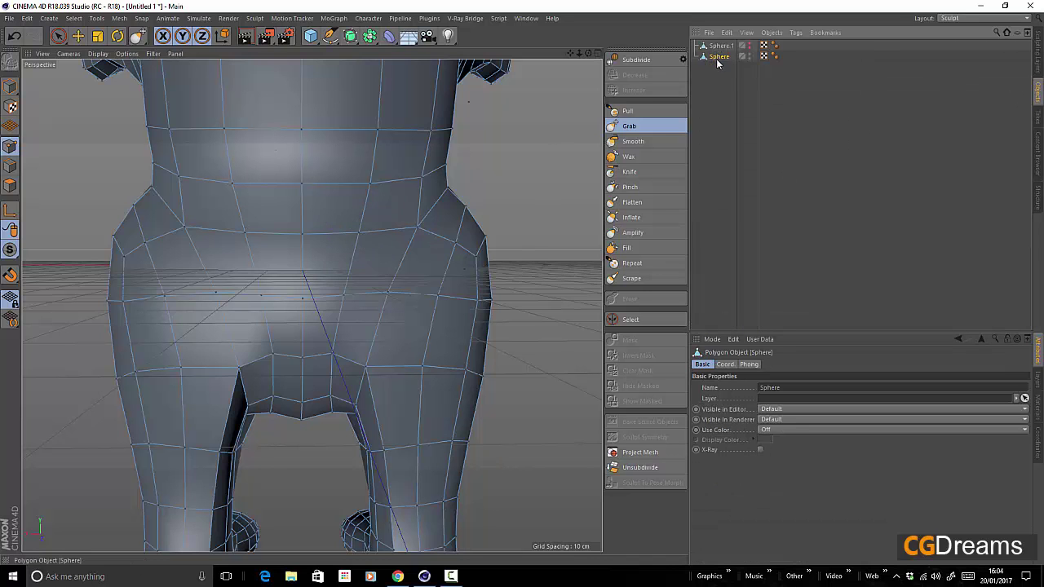
click(1039, 53)
mouse_move(268, 285)
alt+mouse_down()
mouse_move(335, 319)
mouse_move(209, 224)
alt+mouse_up()
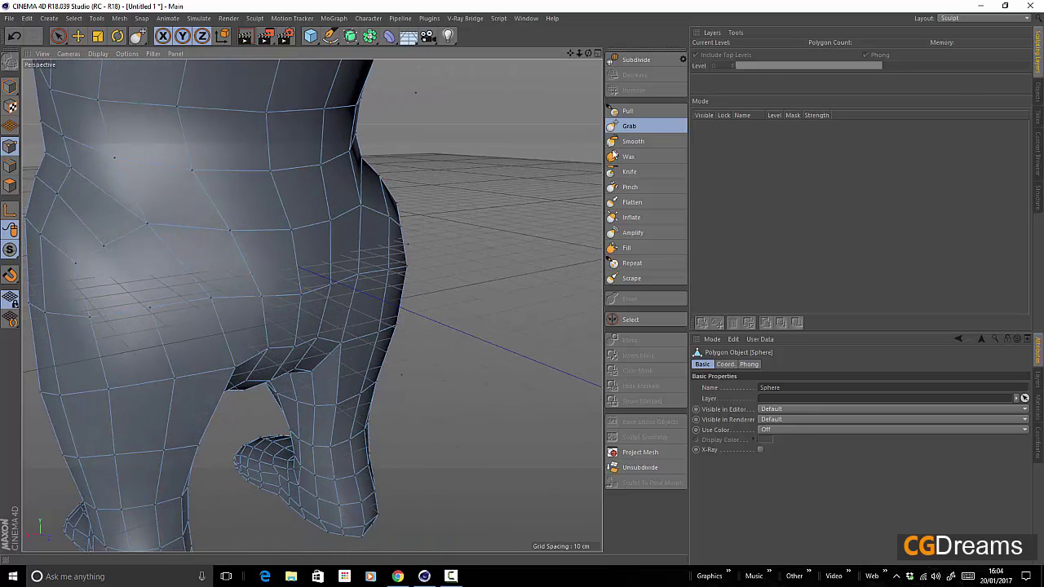
click(629, 126)
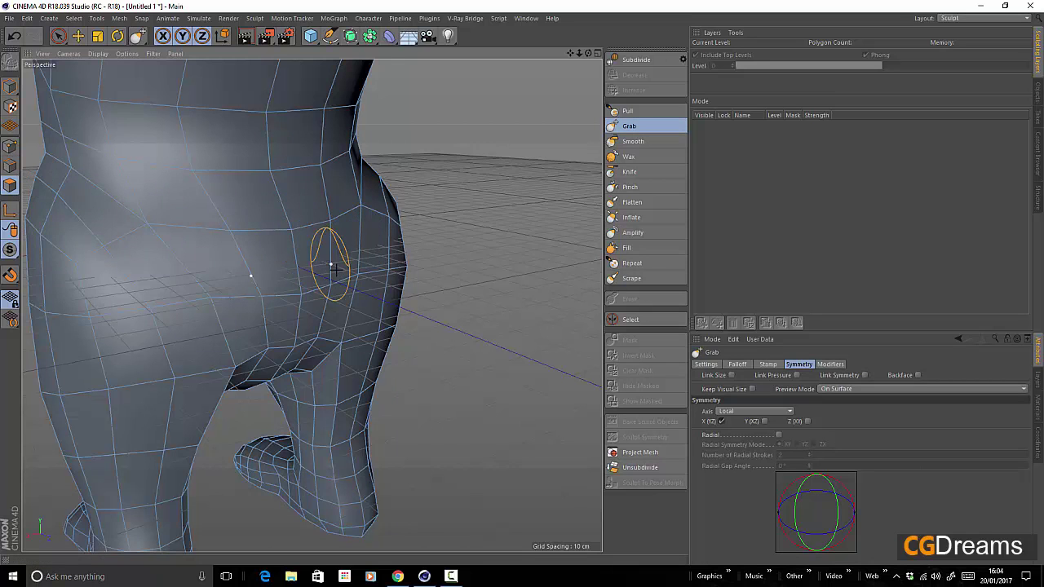
alt+drag(334, 269, 292, 260)
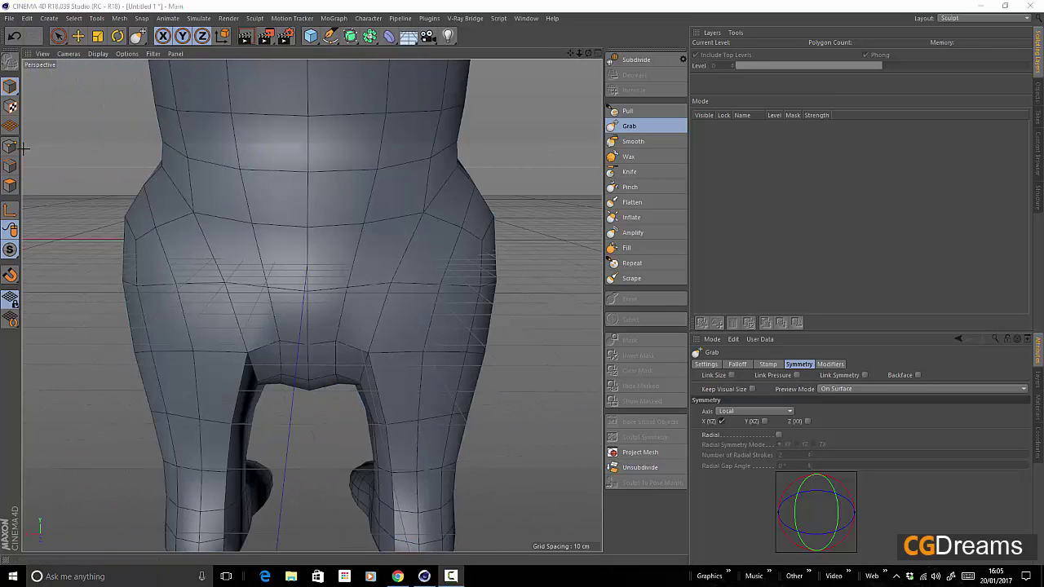
Resize the Grab brush and pull the vertices on the lower back into a rounded ring as a tail base.
mouse_move(317, 228)
middle_down()
mouse_move(345, 234)
mouse_move(221, 239)
mouse_move(234, 246)
middle_up()
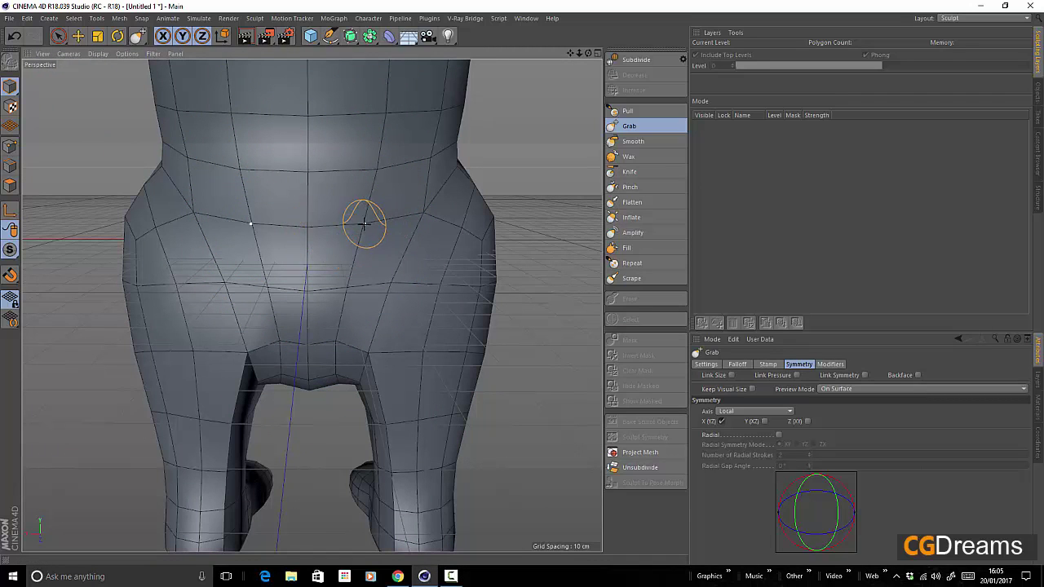
drag(364, 221, 356, 250)
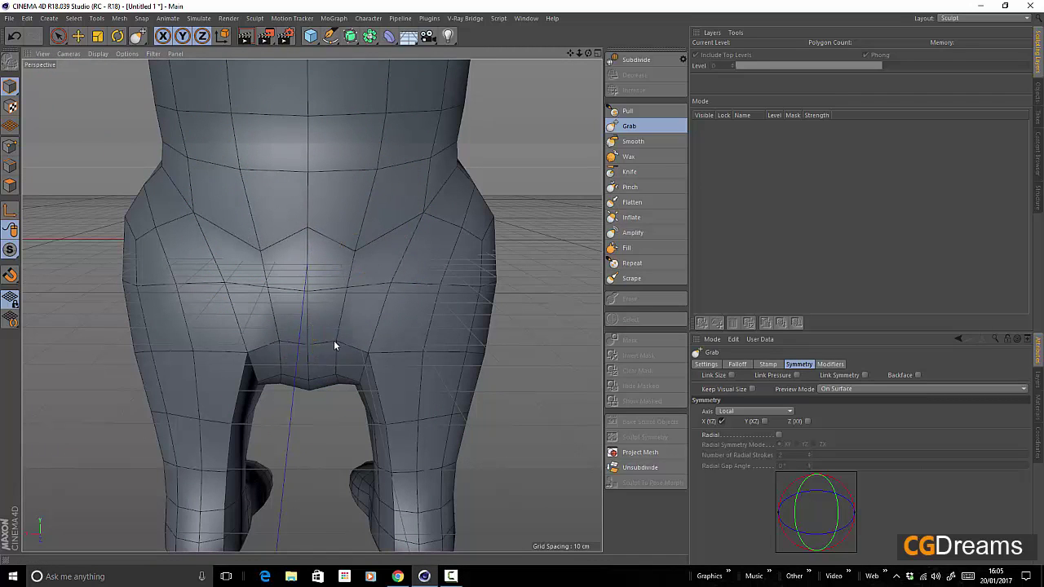
mouse_move(333, 345)
mouse_down()
mouse_move(340, 293)
mouse_move(354, 292)
mouse_up()
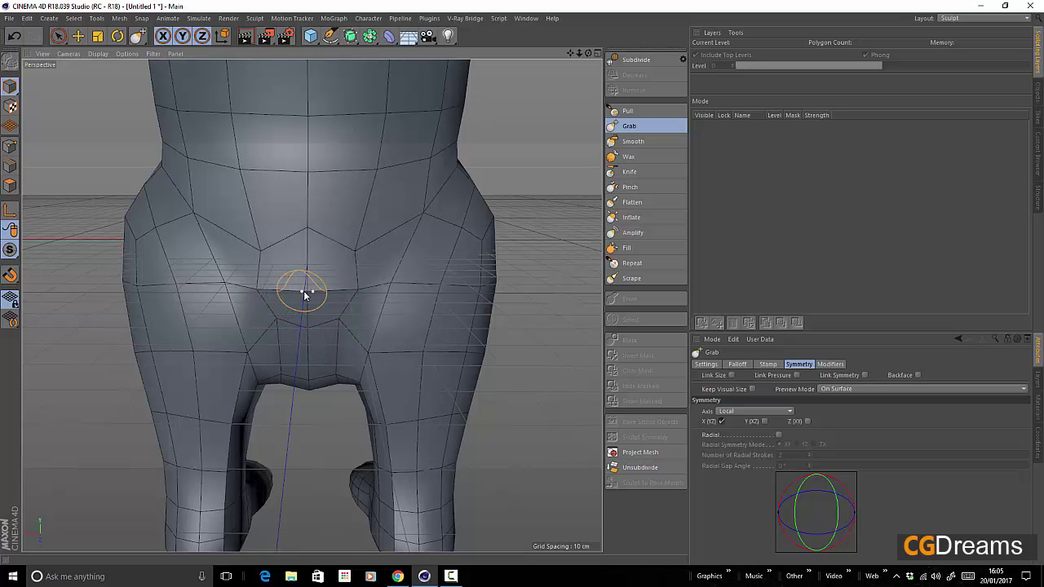
drag(303, 293, 263, 261)
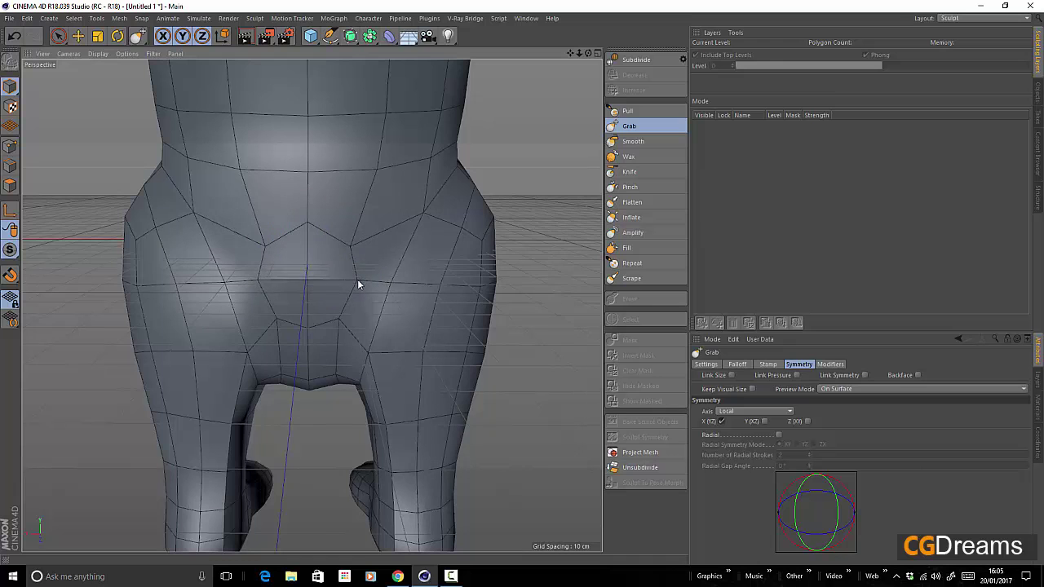
alt+drag(359, 286, 298, 229)
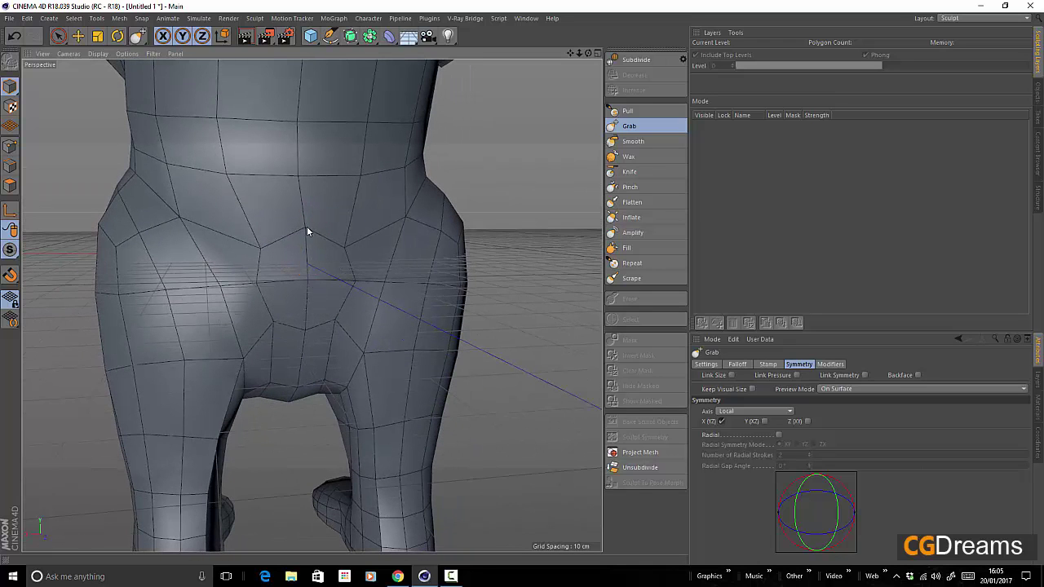
alt+drag(310, 270, 116, 281)
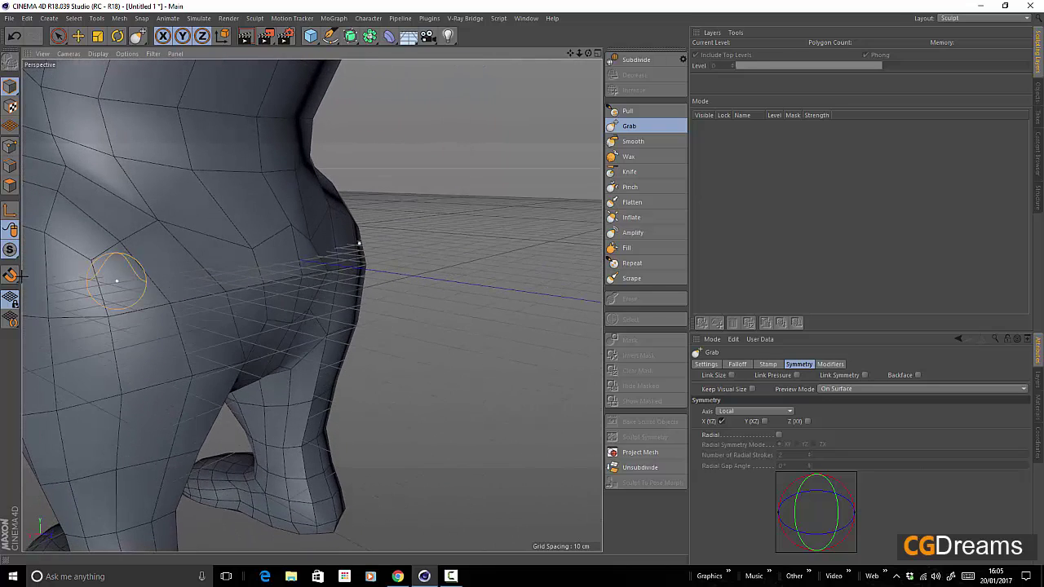
Switch to the Model layout and select the polygons inside the tail base ring on the lower back.
click(10, 187)
click(951, 18)
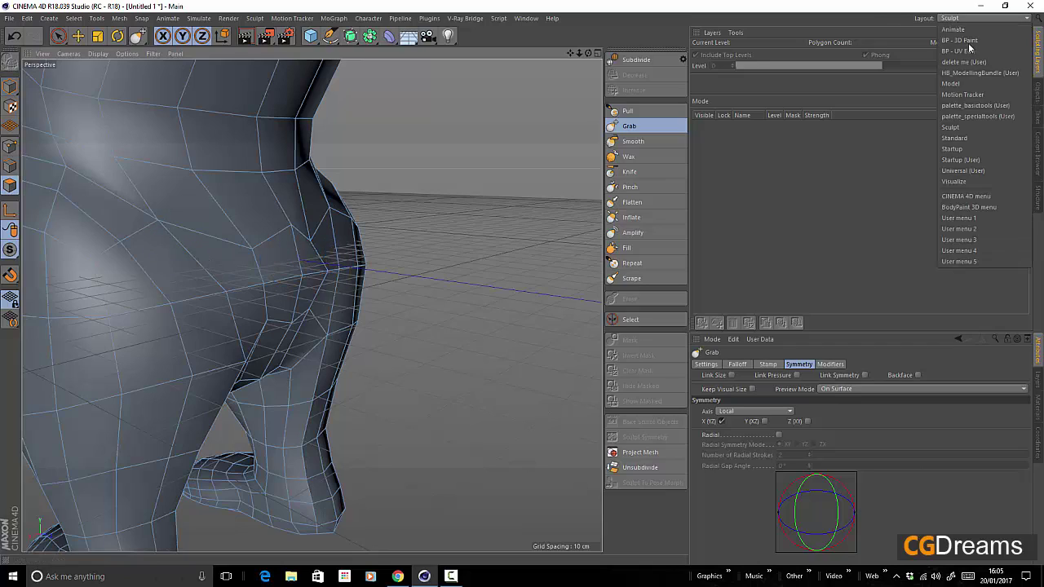
click(965, 86)
alt+drag(318, 280, 395, 285)
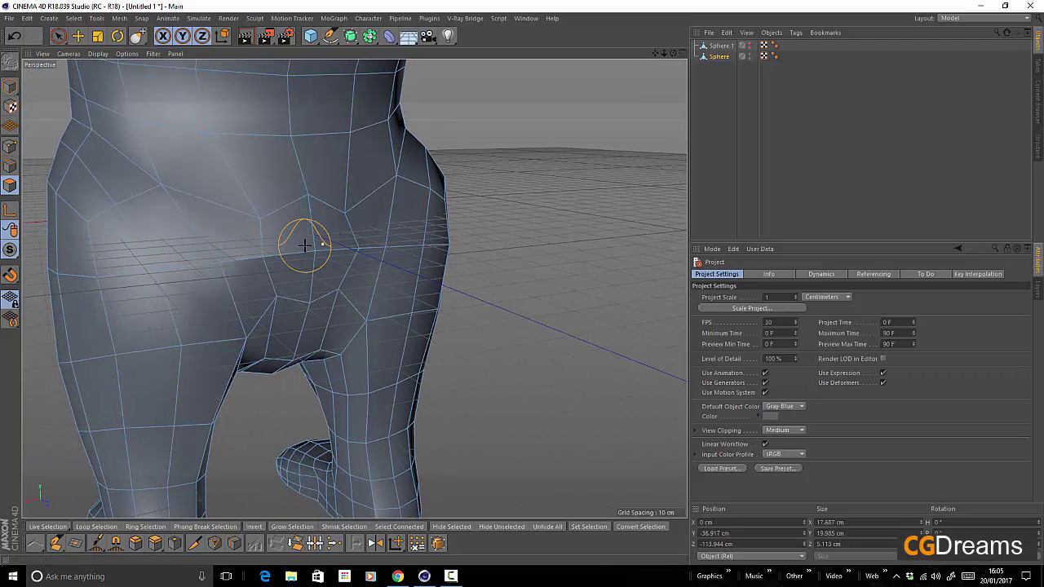
key(8)
click(79, 35)
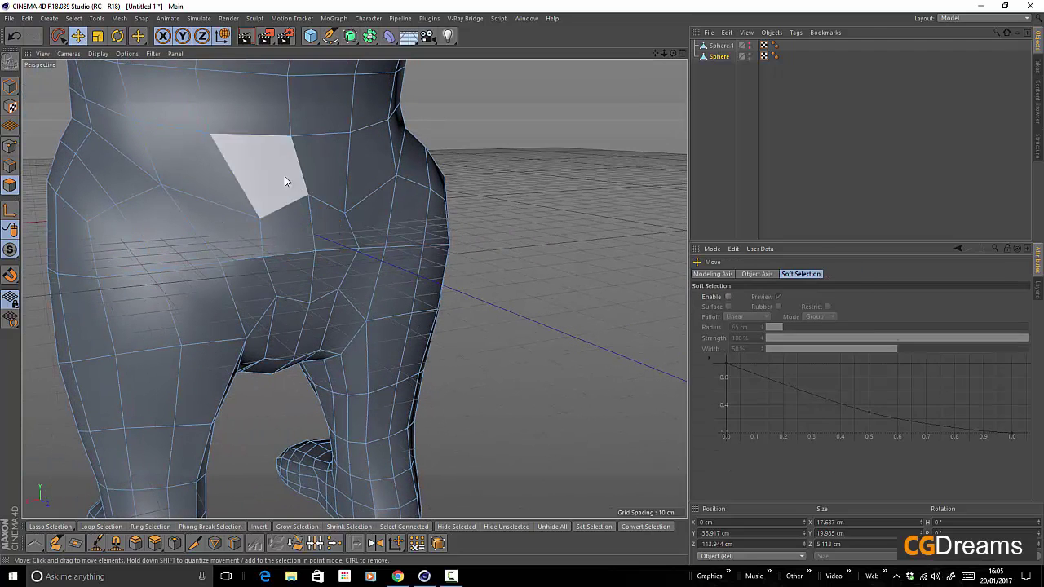
click(303, 226)
shift+click(341, 266)
shift+click(302, 272)
Extrude the tail base polygons backward and upward to about Y -226 cm and Z 60 cm.
alt+drag(305, 274, 466, 286)
alt+right_drag(446, 299, 305, 321)
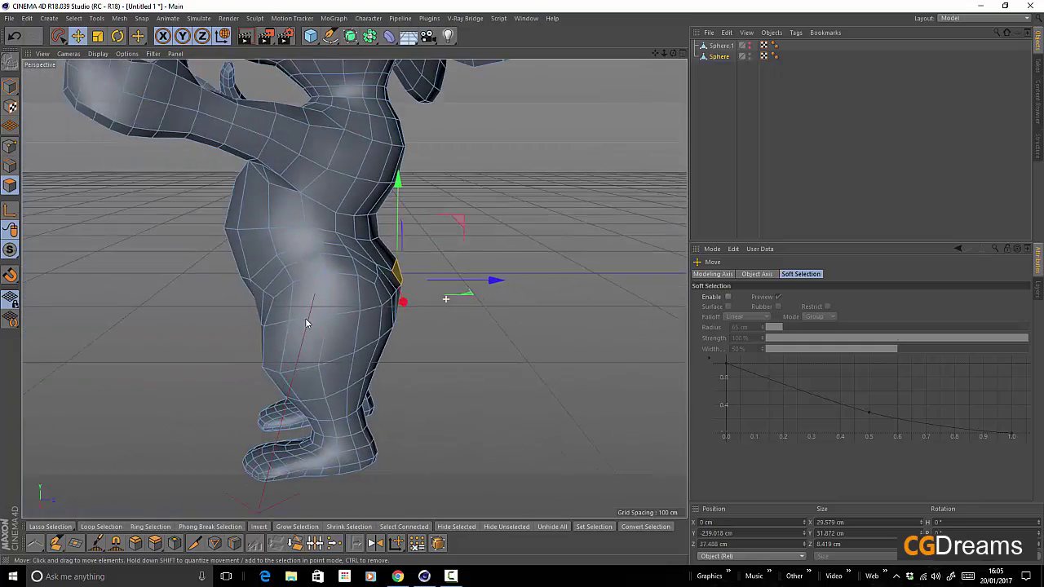
alt+middle_drag(326, 336, 225, 374)
ctrl+drag(361, 264, 390, 249)
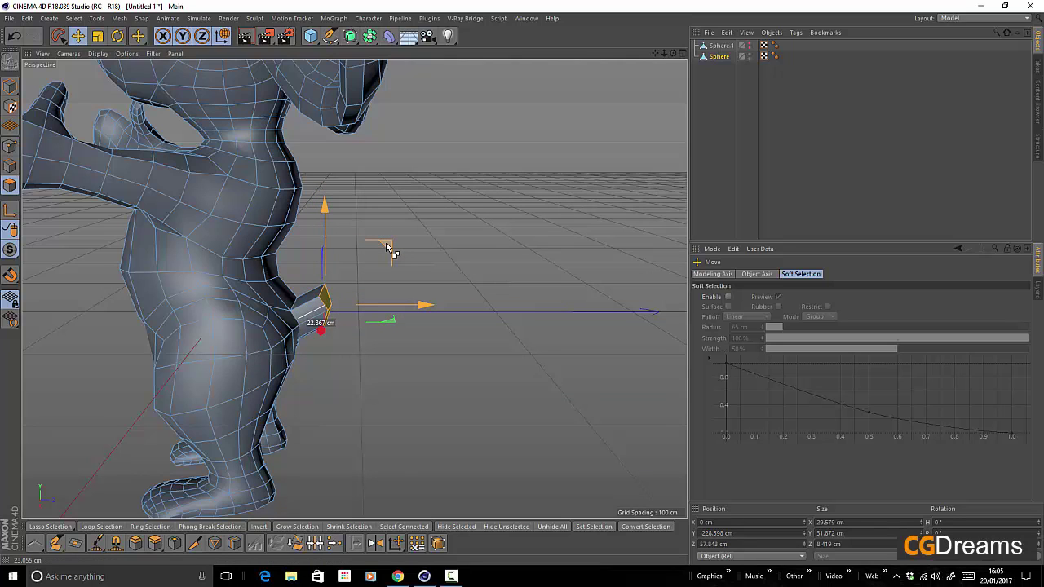
ctrl+drag(389, 248, 382, 250)
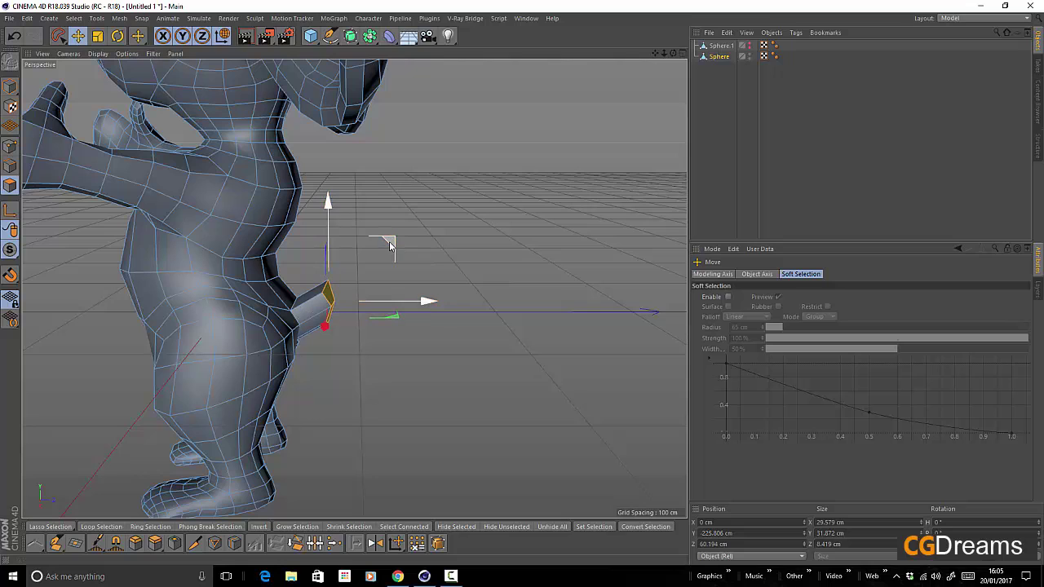
Rotate the end face of the tail so it tilts upward.
key(r)
key(t)
key(r)
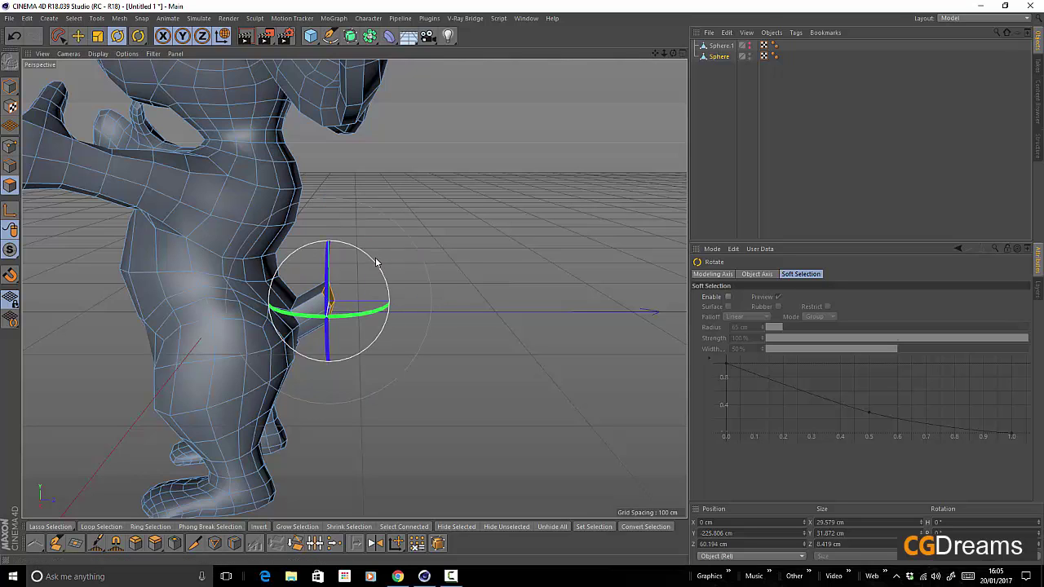
drag(370, 259, 350, 251)
alt+drag(318, 337, 354, 288)
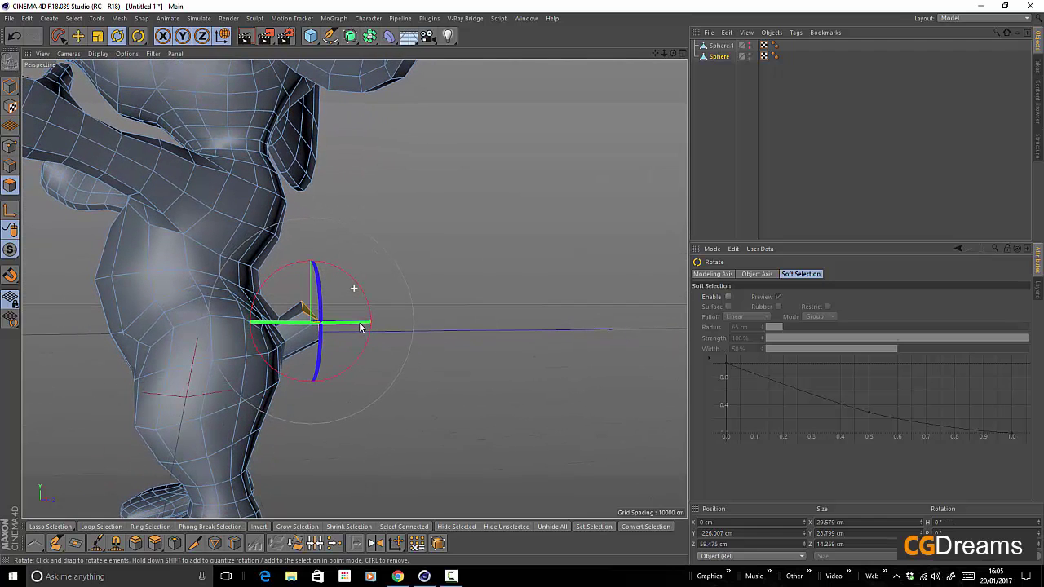
Set the axis orientation to Normal and flatten the tail's end face by scaling it along its normal.
key(t)
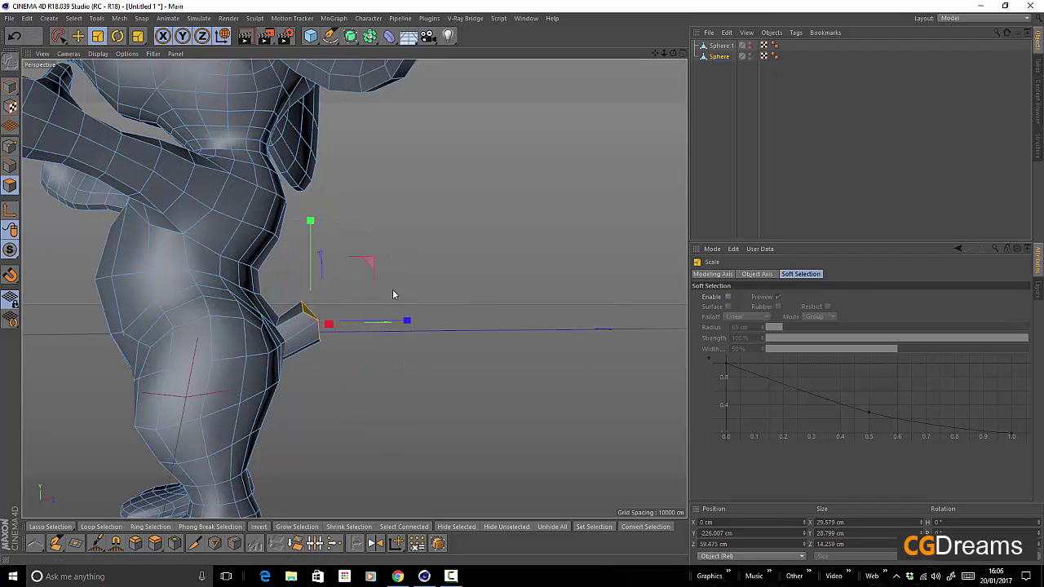
right_click(408, 324)
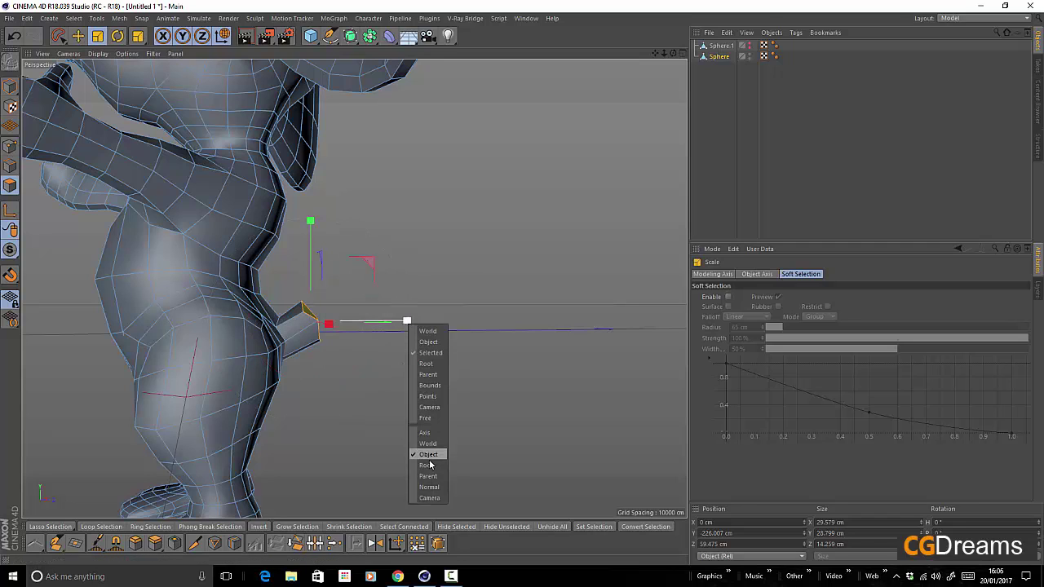
click(439, 487)
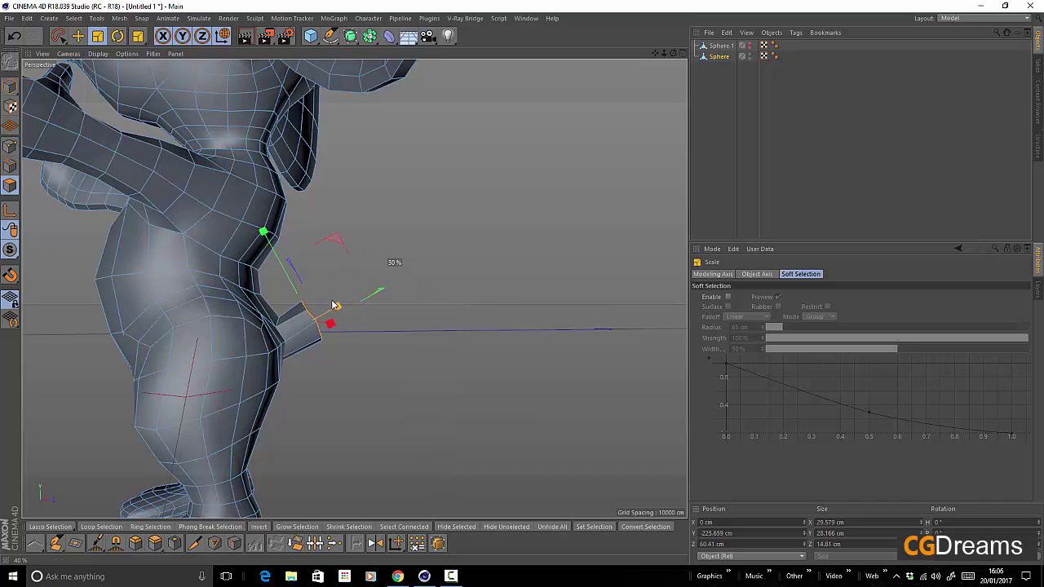
drag(309, 312, 311, 314)
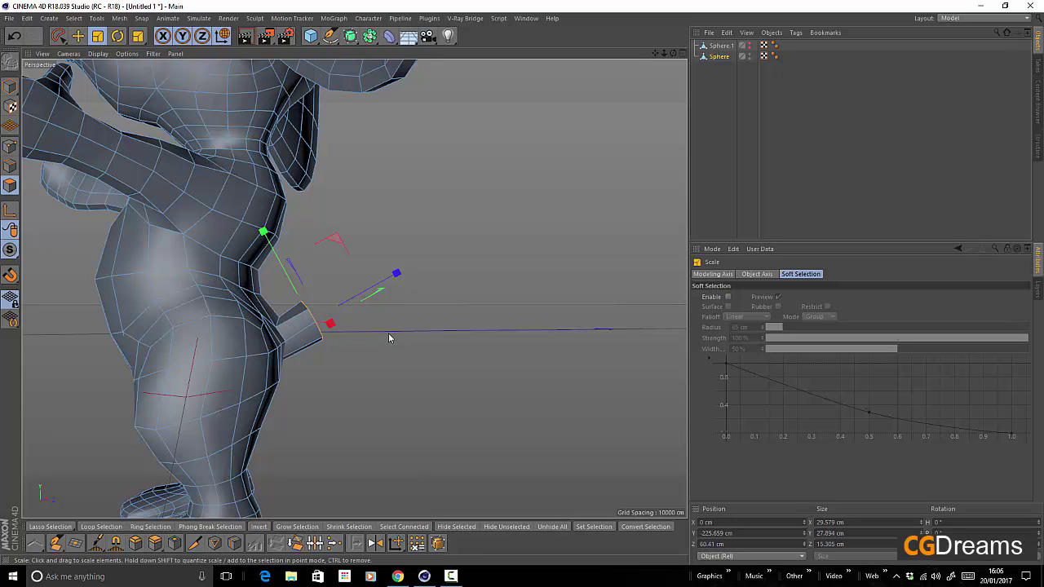
Move the tail's end face about 12 cm back toward the body and scale it uniformly to about 87%.
key(e)
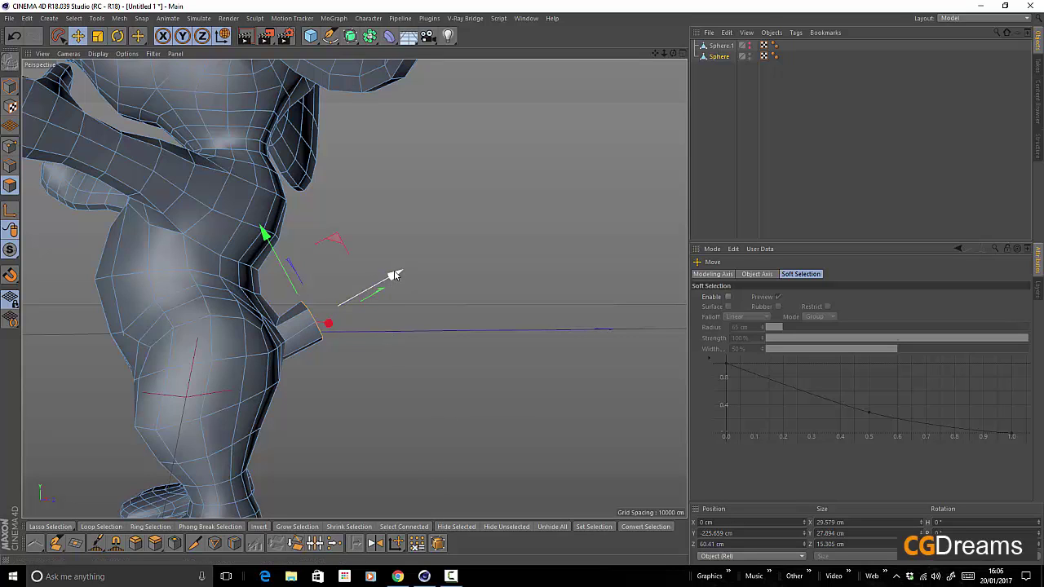
drag(397, 275, 380, 281)
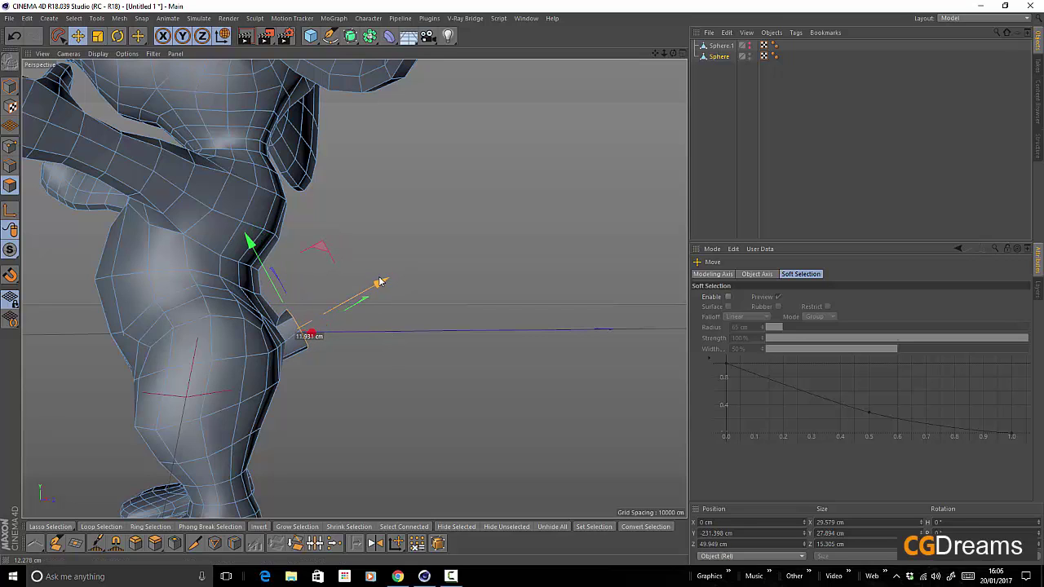
key(t)
drag(387, 323, 328, 334)
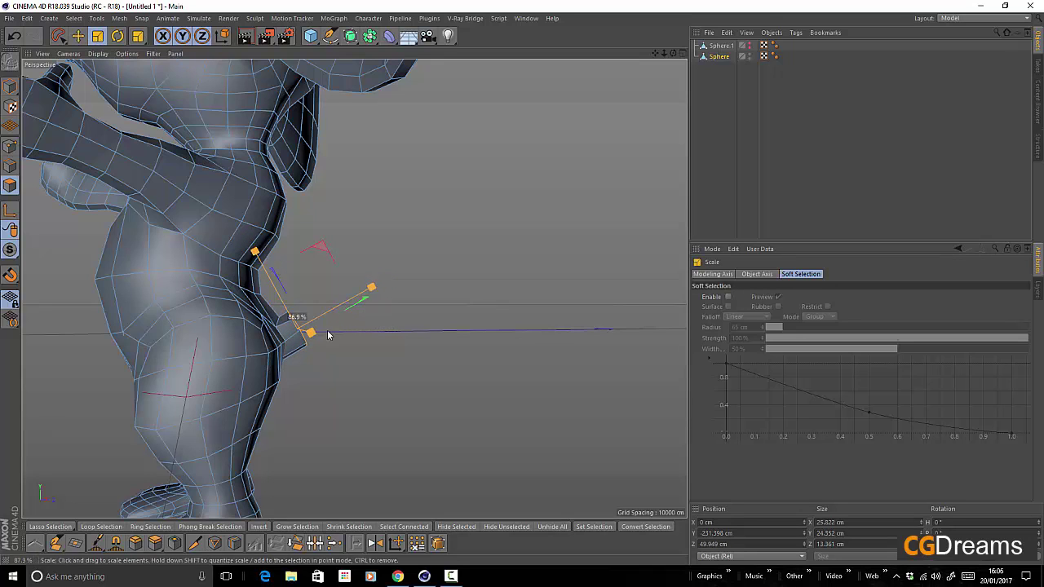
Extrude the tail backward and upward to about Y -191 cm and Z 123 cm, tapering its end face to about 19.4 cm wide.
drag(259, 349, 265, 349)
key(e)
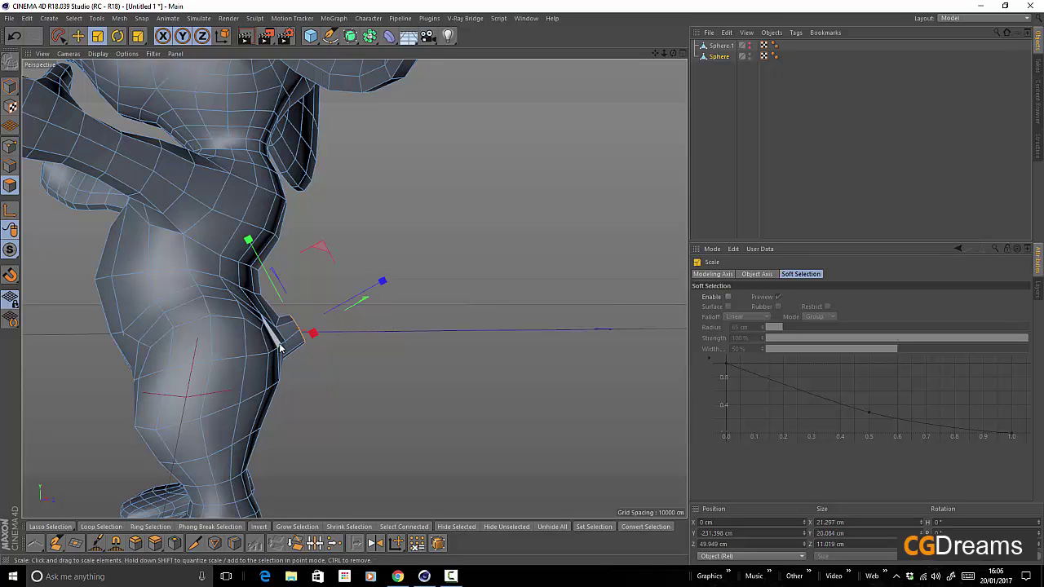
drag(376, 286, 483, 234)
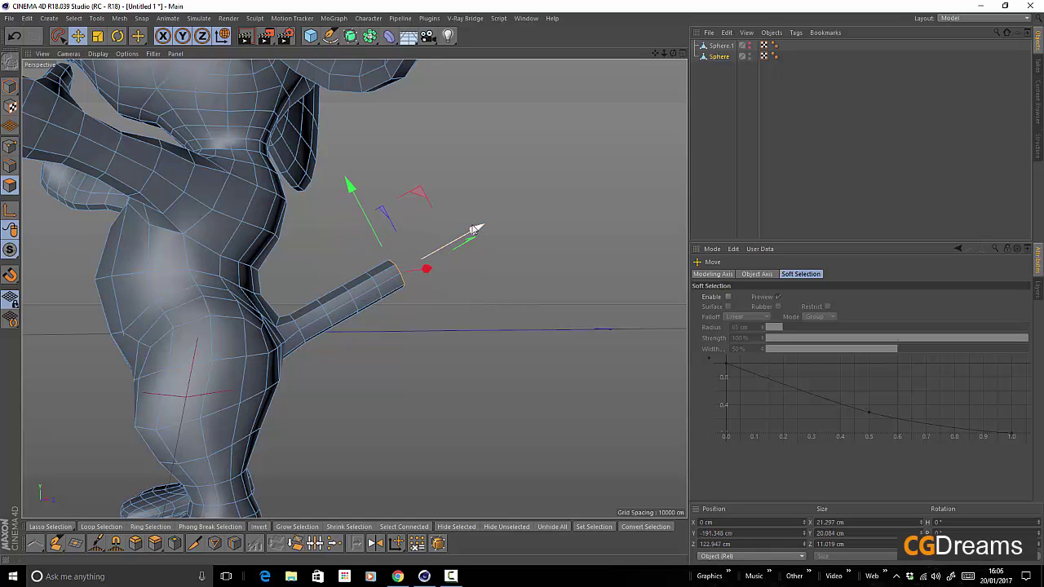
key(t)
drag(524, 252, 501, 259)
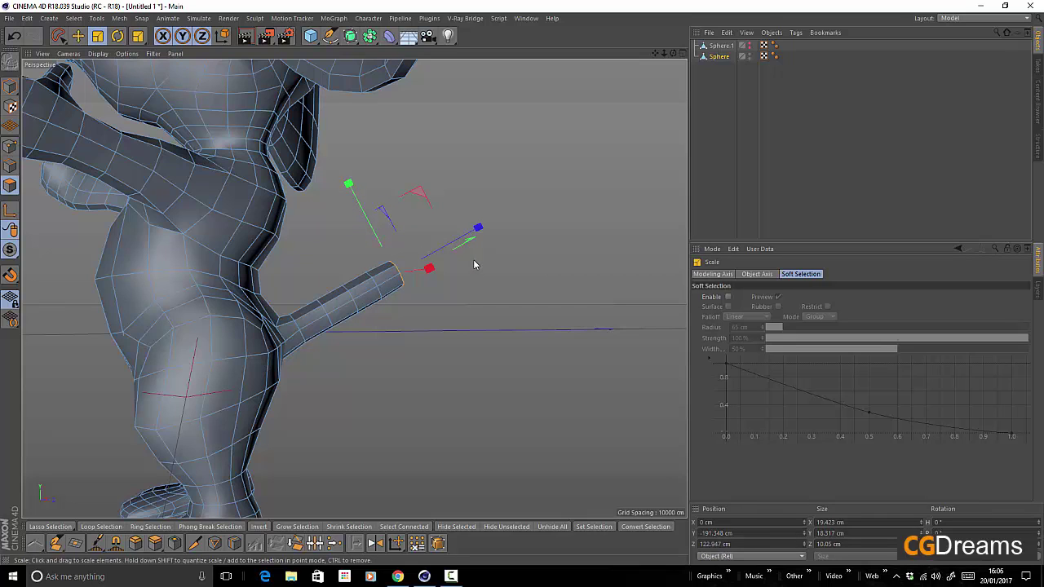
Extrude another tail segment to about Y -181 cm and Z 141 cm and shrink its end face to about 16.4 cm wide.
key(e)
drag(478, 229, 502, 220)
key(t)
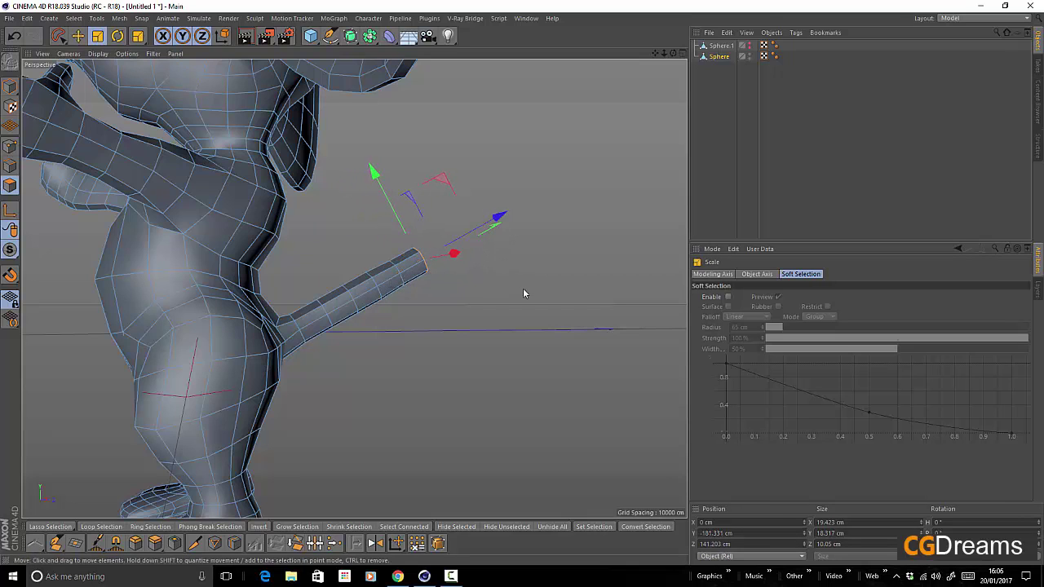
drag(524, 291, 456, 300)
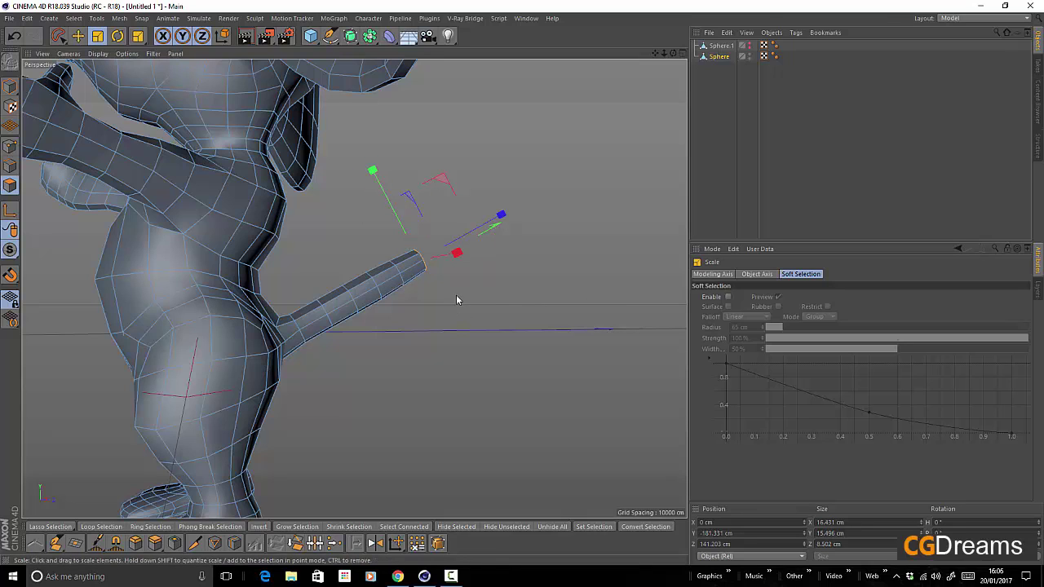
Extrude two more tail segments, bending the tail upward to about Y -133 cm and Z 176 cm, and rotate the end face.
key(e)
drag(505, 236, 537, 238)
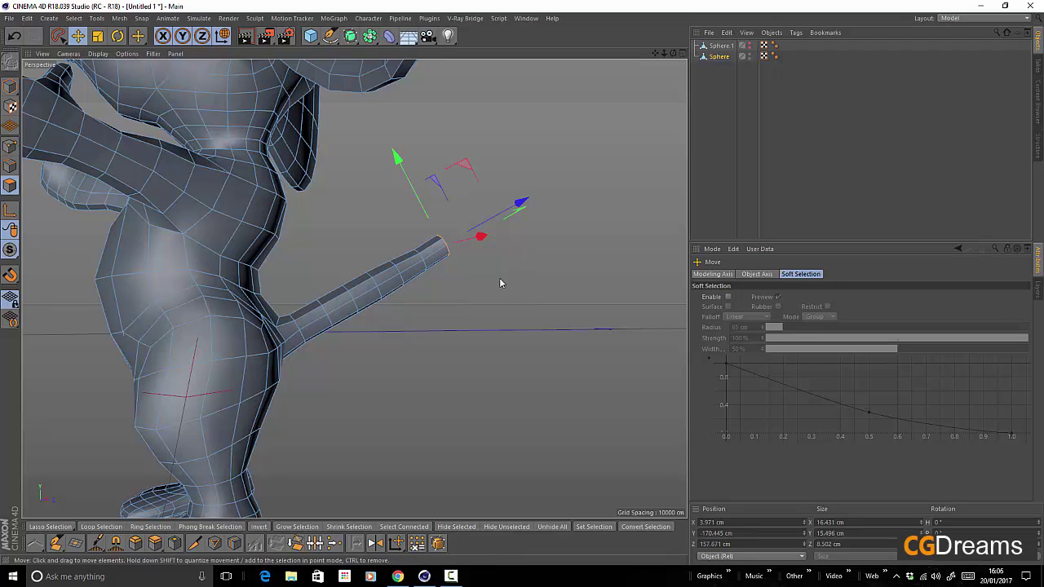
alt+drag(499, 278, 497, 266)
drag(547, 232, 503, 238)
key(r)
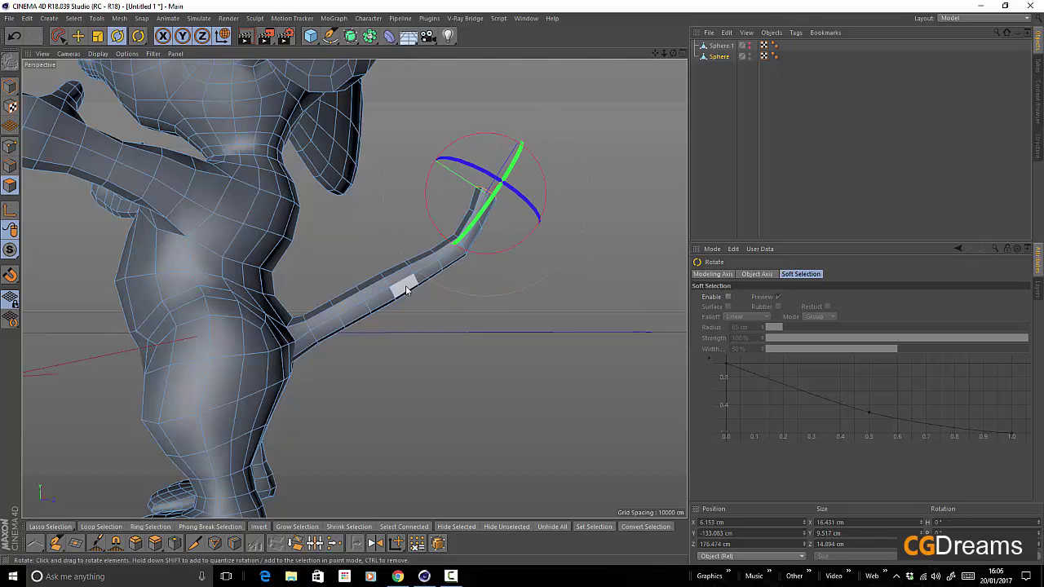
Scale the tail's end face uniformly to about 67% and rotate it to face more upward.
alt+drag(414, 297, 463, 276)
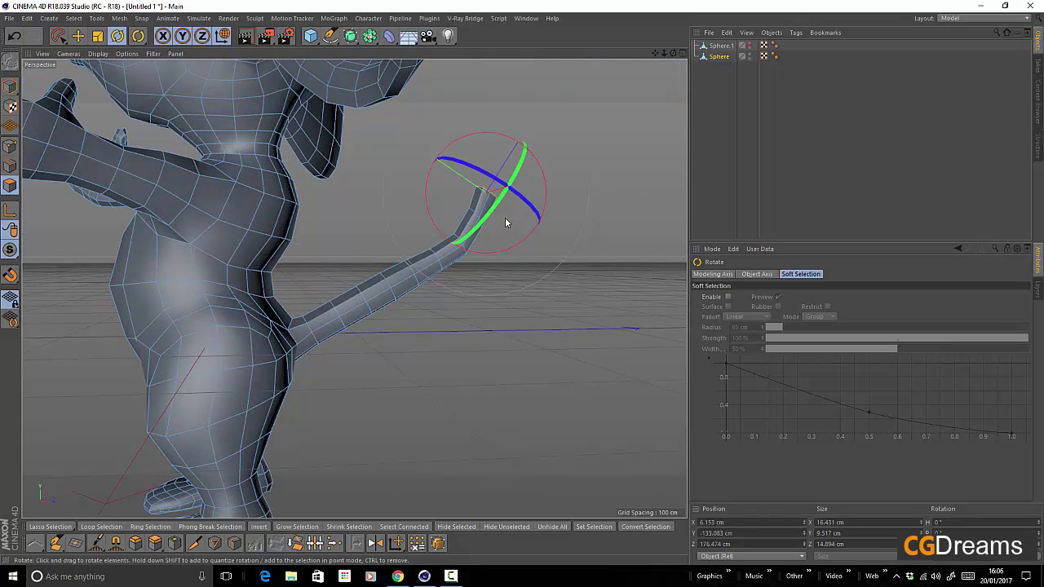
key(t)
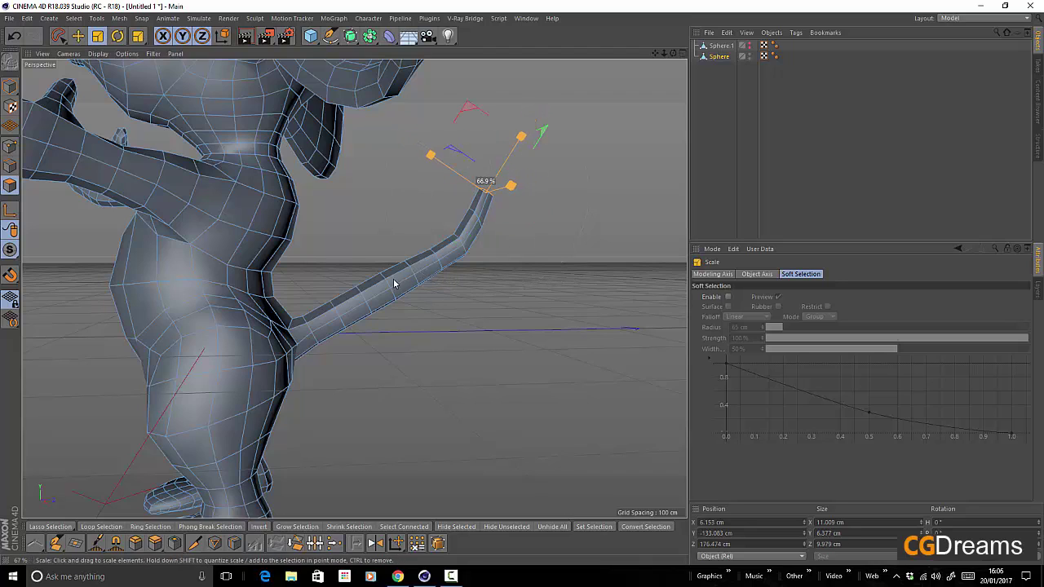
alt+drag(393, 278, 482, 353)
key(r)
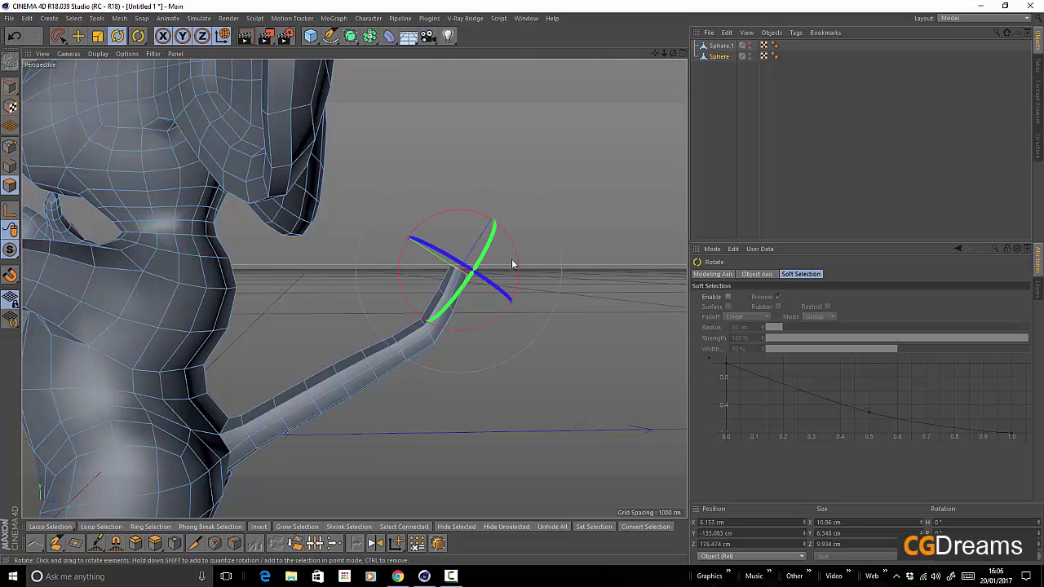
drag(515, 246, 524, 314)
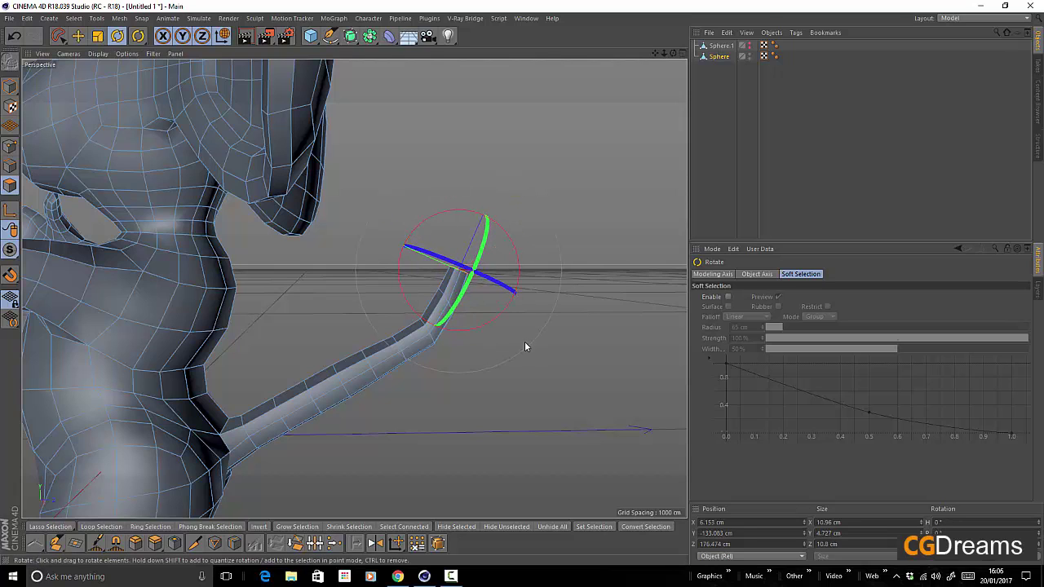
Extrude the tail straight up to about Y -113 cm and rotate its end face to tilt slightly toward the body.
key(e)
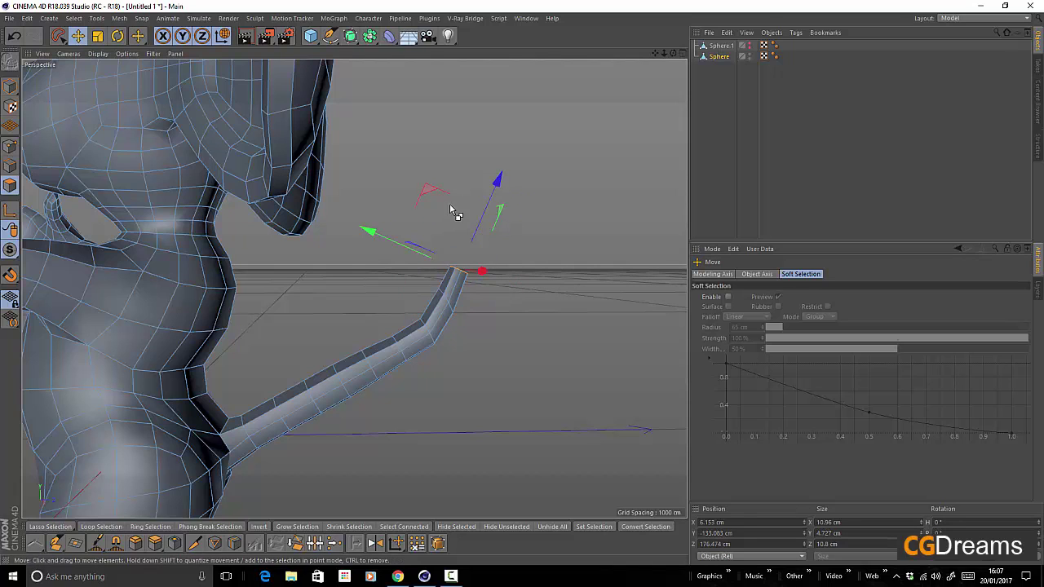
drag(455, 212, 447, 183)
key(r)
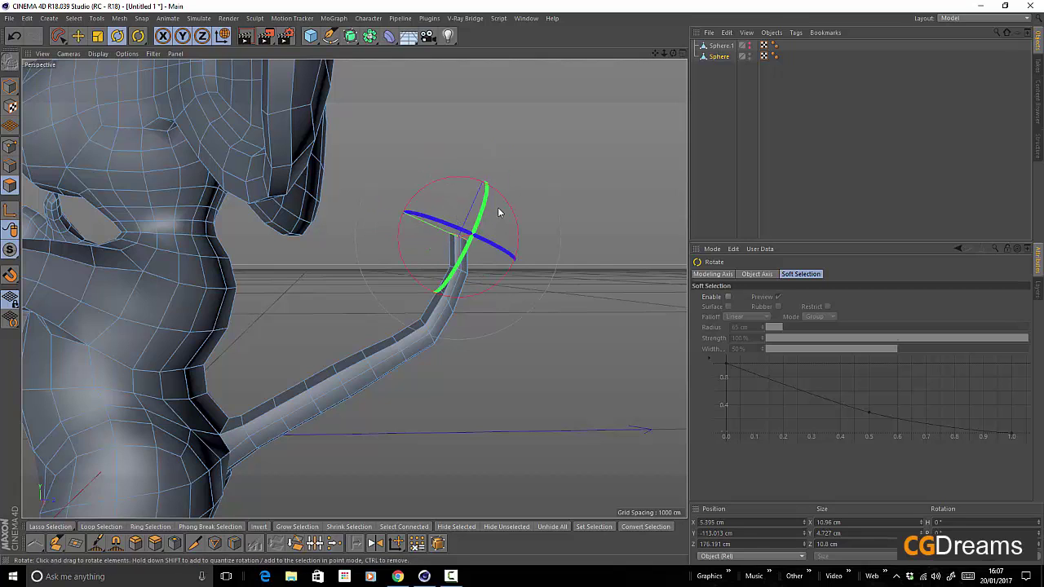
drag(507, 204, 506, 196)
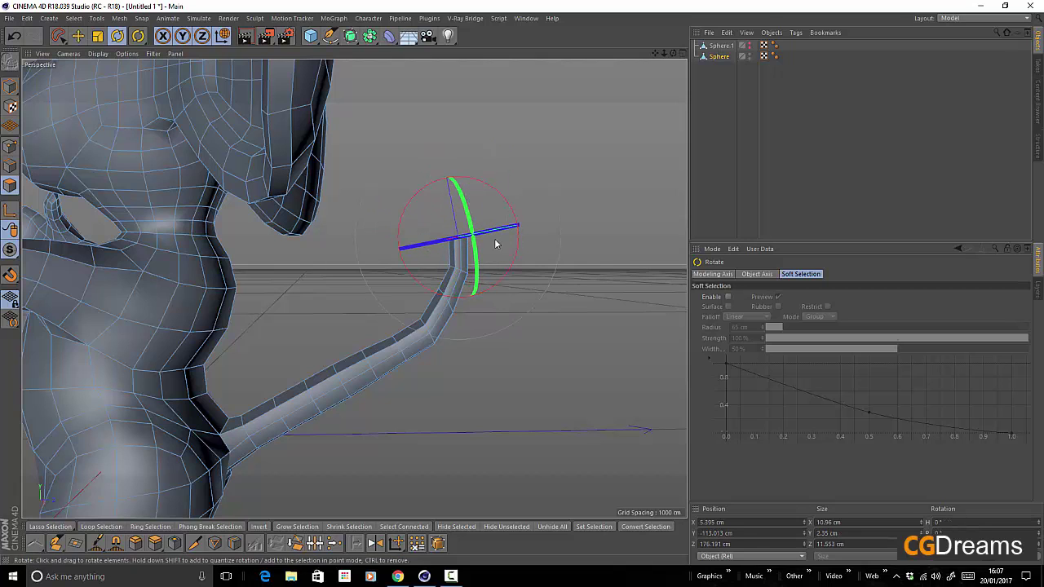
Extrude the tail tip to about Y -95 cm and Z 172 cm and taper its end face to about 6.8 cm wide.
key(e)
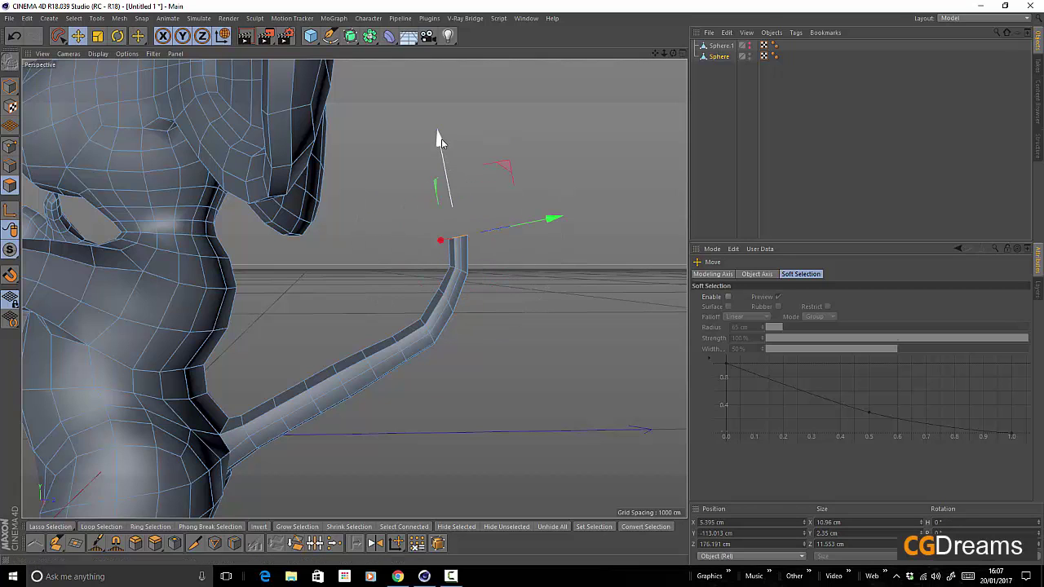
drag(442, 140, 435, 109)
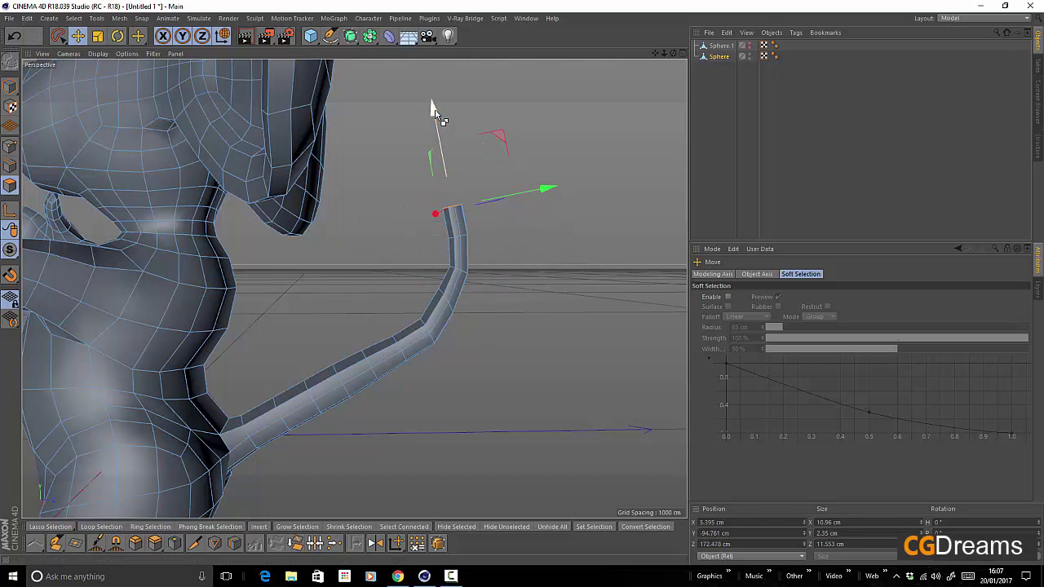
key(r)
key(t)
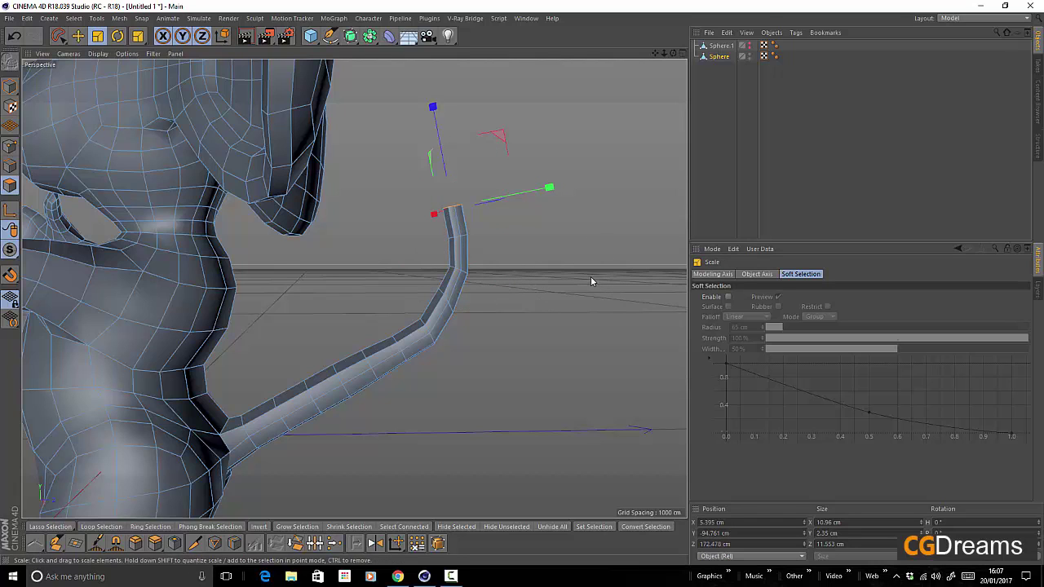
drag(592, 278, 488, 291)
drag(400, 299, 400, 299)
Switch to the Sculpt layout and activate the Grab brush on the character mesh in Model mode.
click(974, 18)
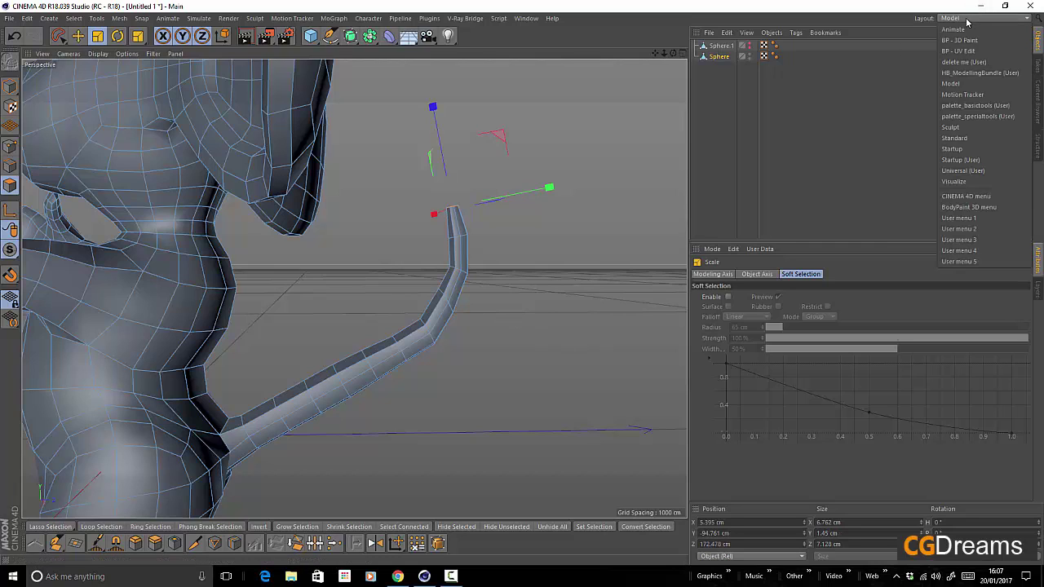
click(951, 127)
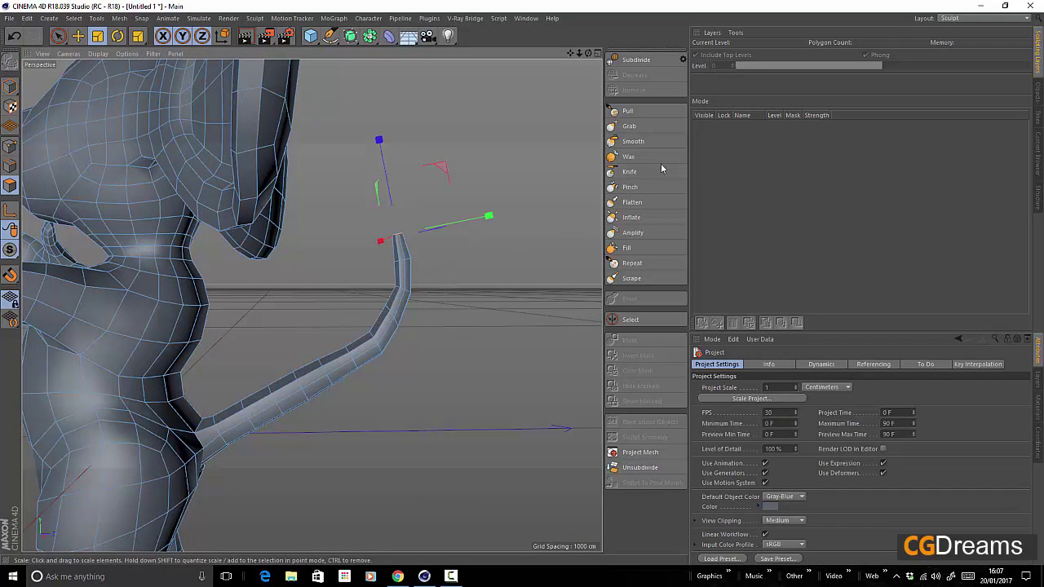
click(630, 126)
click(10, 86)
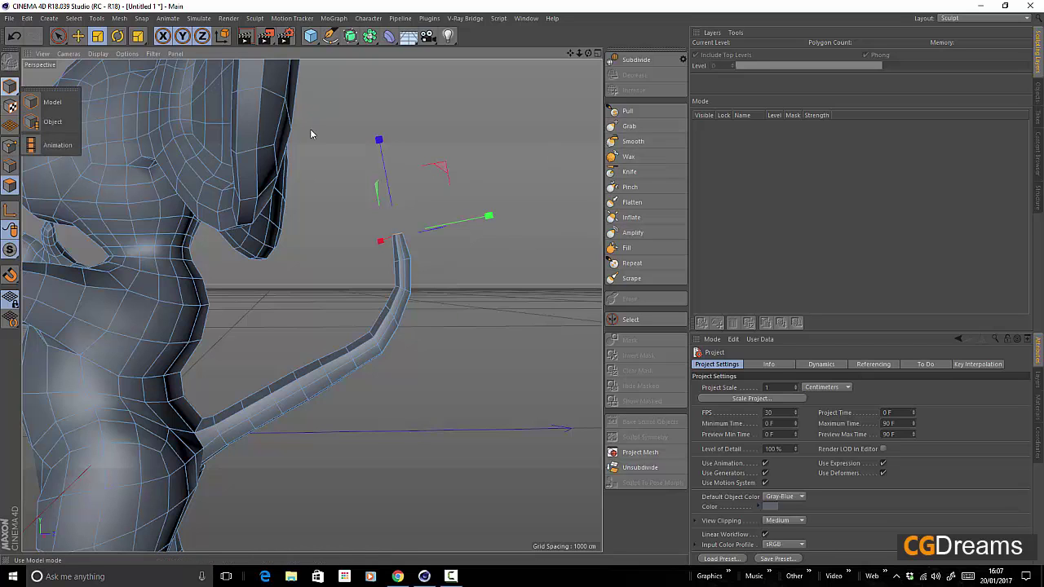
click(10, 87)
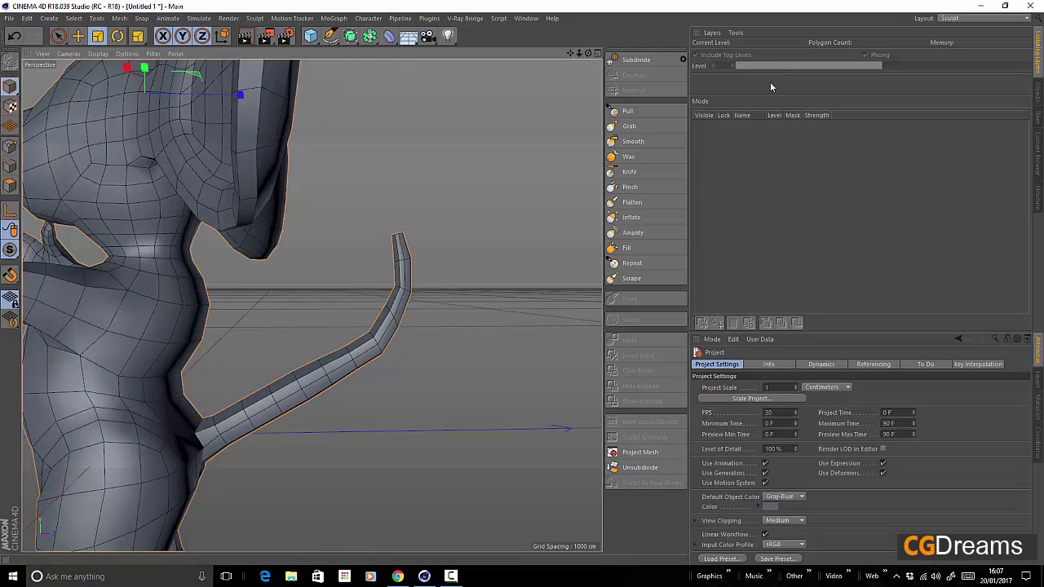
click(629, 126)
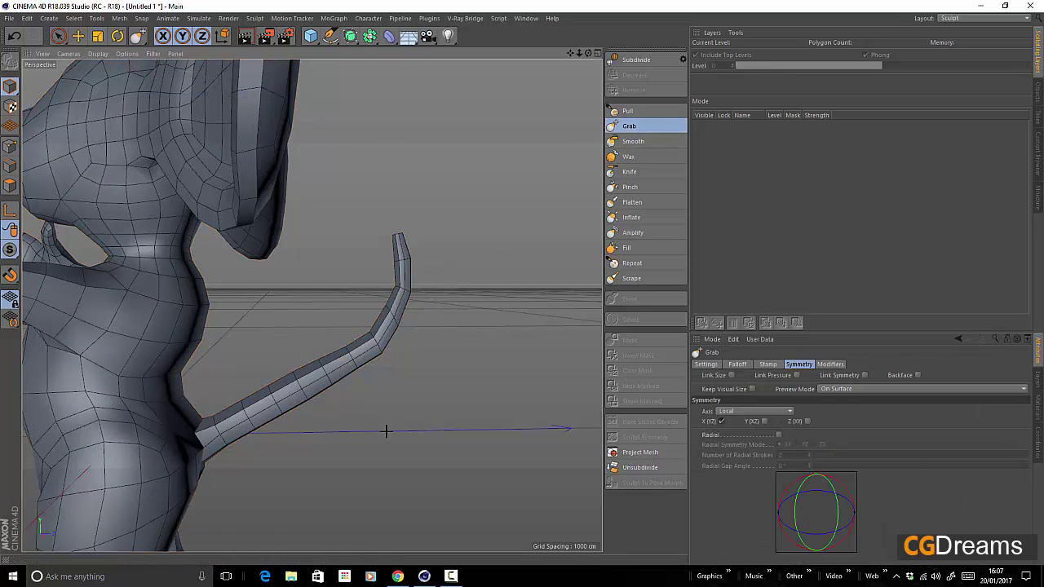
Reshape the straight tail into a smooth S-curve by pulling its middle and base downward with the Grab brush.
alt+middle_drag(386, 432, 452, 279)
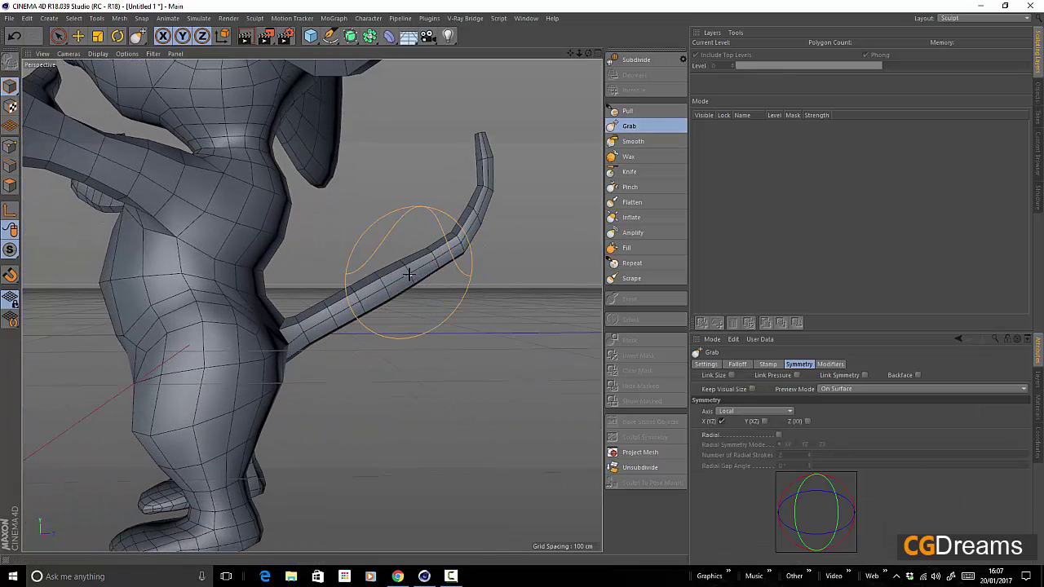
mouse_move(409, 273)
mouse_down()
mouse_move(415, 283)
mouse_move(367, 307)
mouse_move(421, 291)
mouse_up()
drag(485, 201, 479, 204)
mouse_move(460, 243)
mouse_down()
mouse_move(449, 230)
mouse_move(448, 261)
mouse_up()
drag(426, 302, 420, 298)
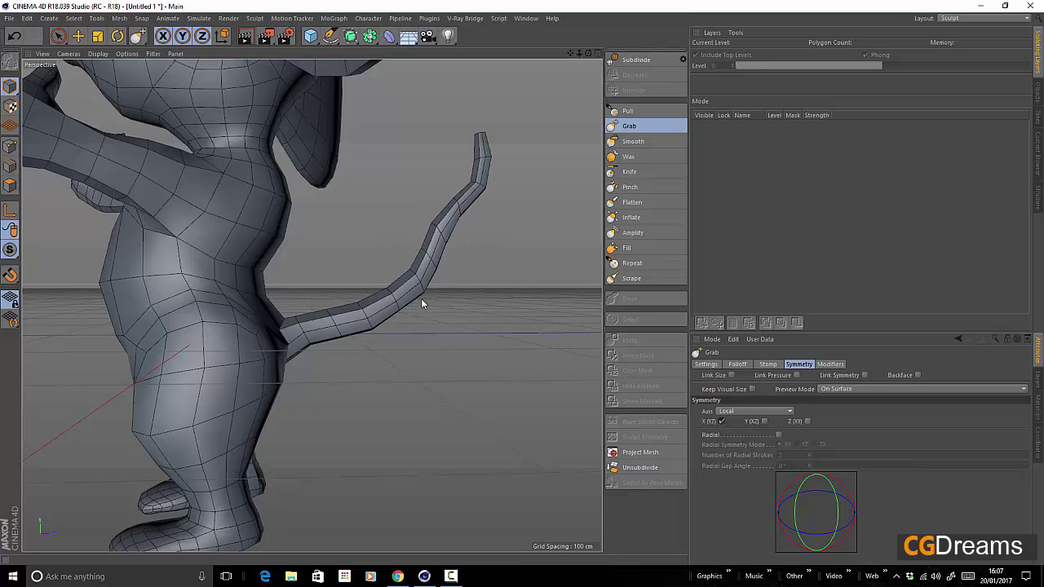
mouse_move(346, 323)
mouse_down()
mouse_move(348, 339)
mouse_move(400, 305)
mouse_move(405, 314)
mouse_move(494, 289)
mouse_move(555, 299)
mouse_move(381, 310)
mouse_move(424, 310)
mouse_move(419, 331)
mouse_move(530, 319)
mouse_move(506, 314)
mouse_move(544, 302)
mouse_move(422, 318)
mouse_up()
scroll(481, 278, down, 4)
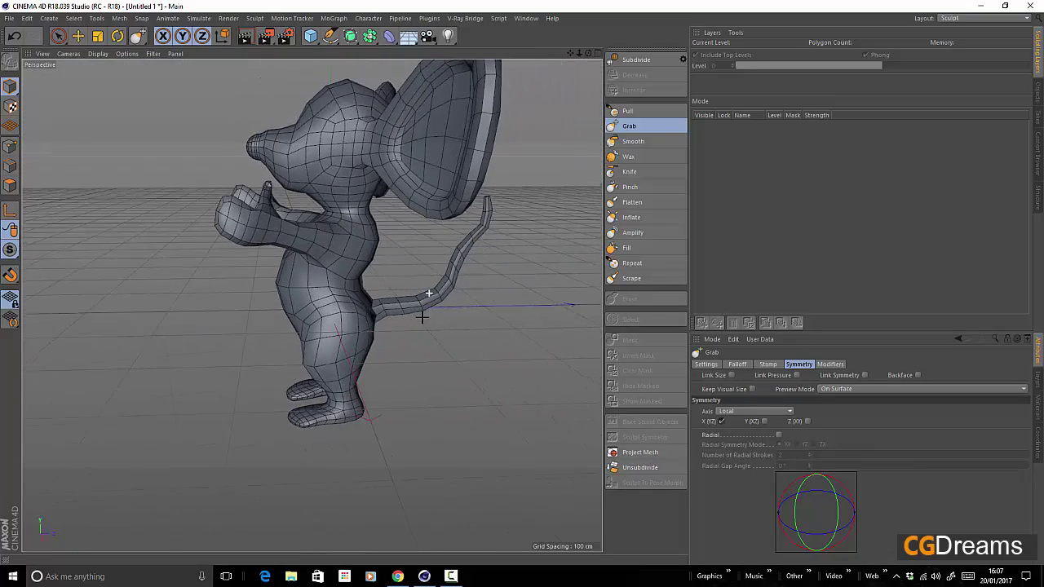
Return to the Model layout and add a sphere primitive to the scene.
click(959, 18)
click(962, 82)
alt+drag(487, 214, 488, 125)
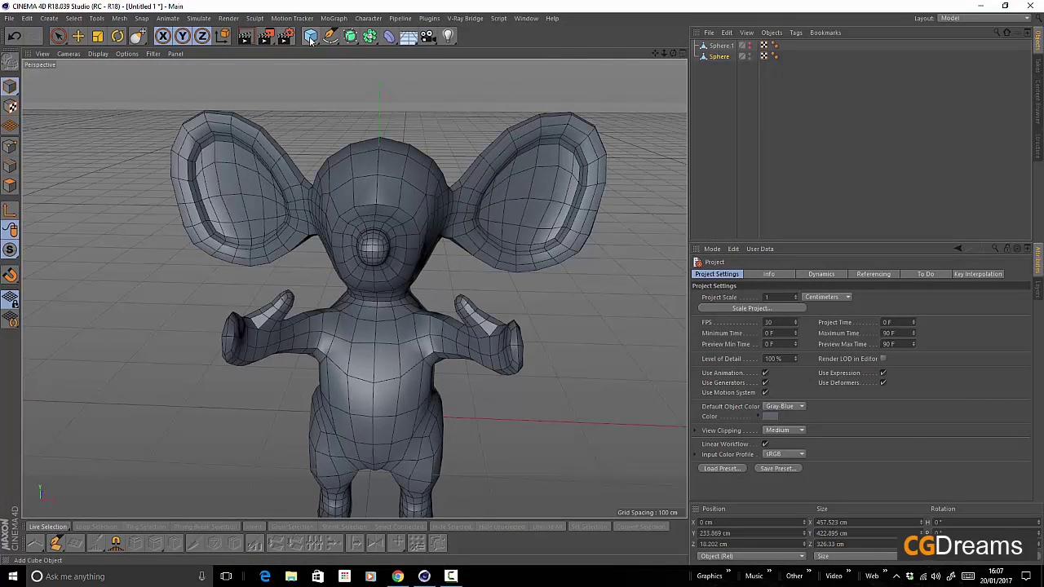
drag(311, 41, 515, 75)
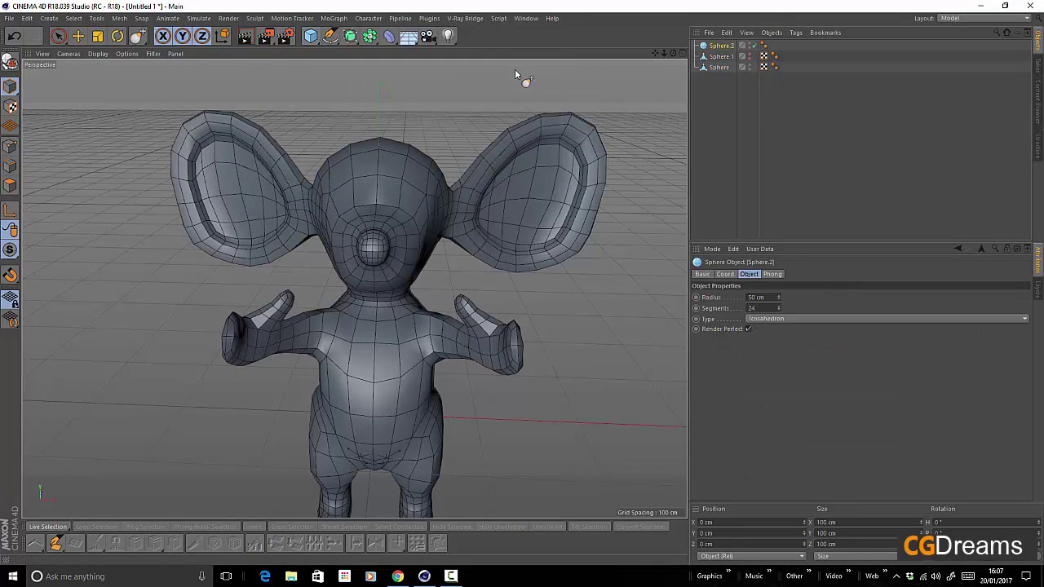
Move the new sphere out in front of the character to about Z -141 cm.
click(76, 38)
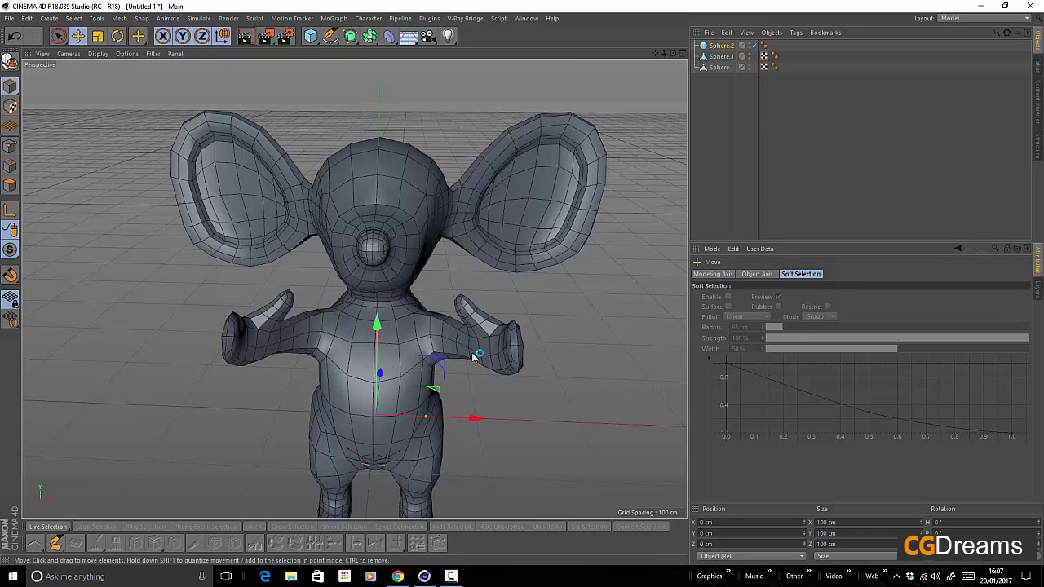
alt+drag(390, 240, 355, 361)
drag(561, 398, 432, 415)
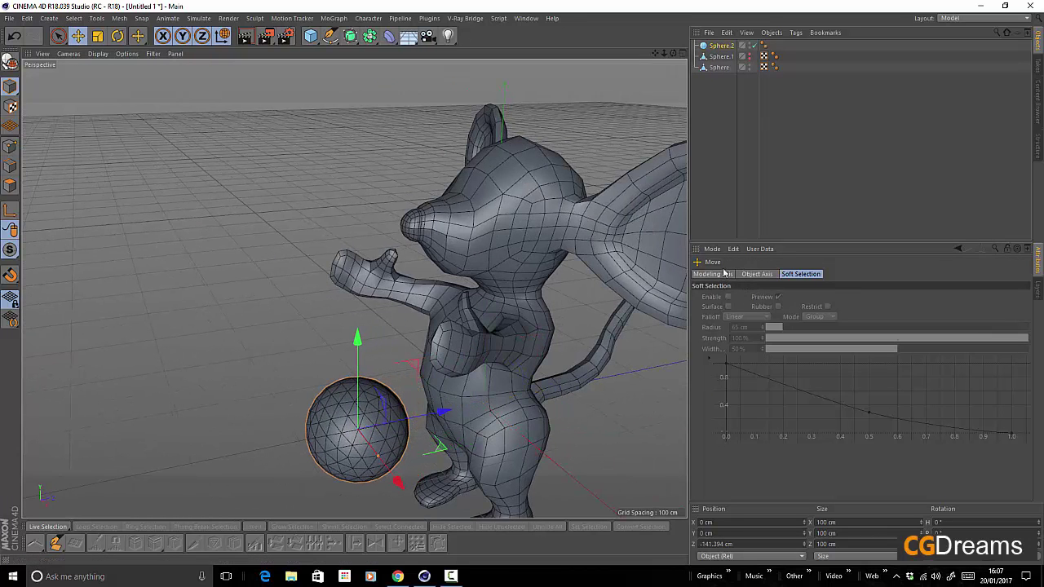
Set the new sphere's type to Standard and rotate it 90° so its pole faces forward.
click(729, 46)
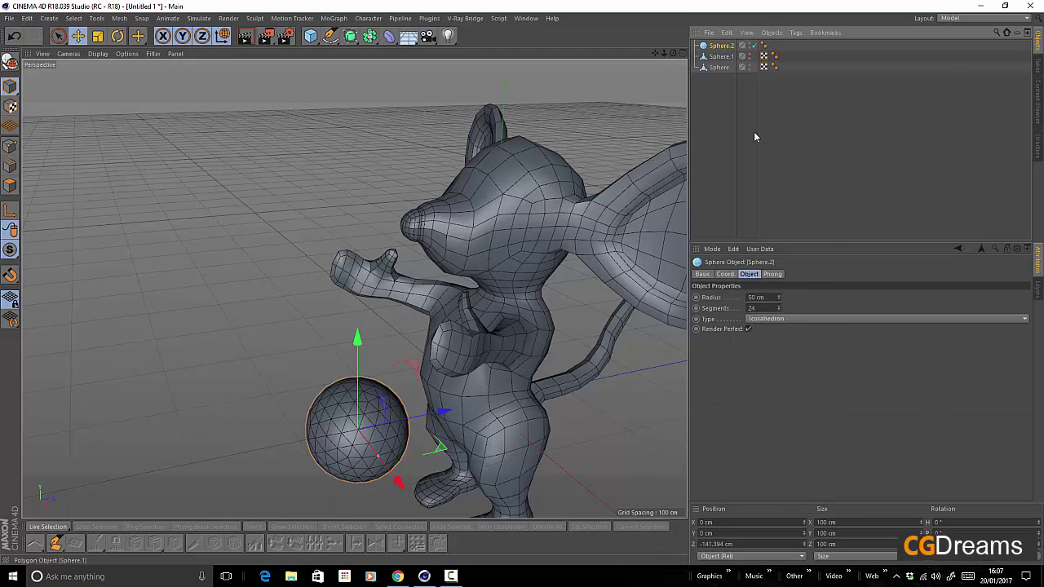
click(784, 319)
click(785, 328)
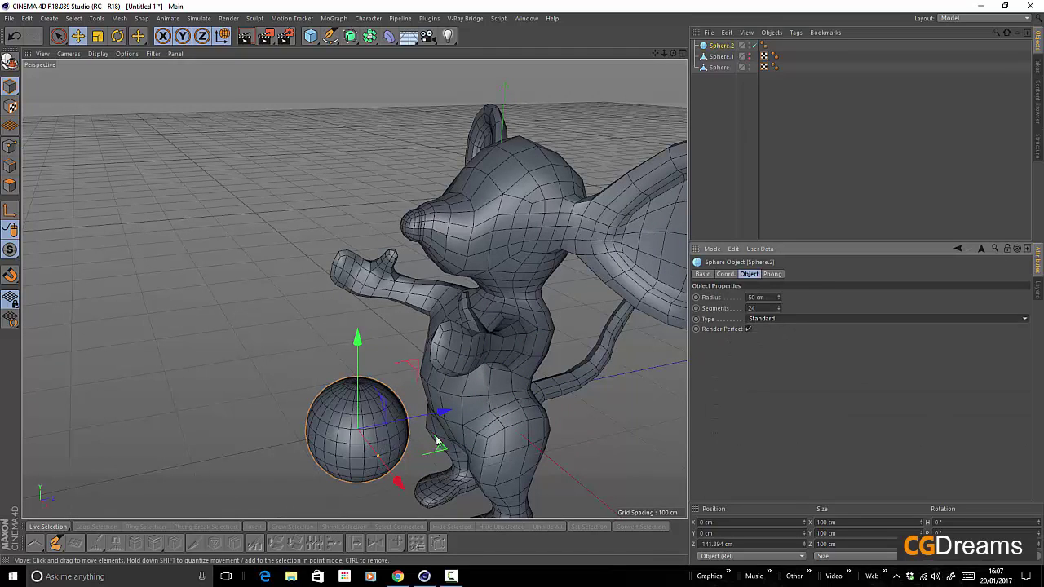
key(r)
drag(375, 382, 392, 433)
alt+middle_drag(391, 433, 470, 358)
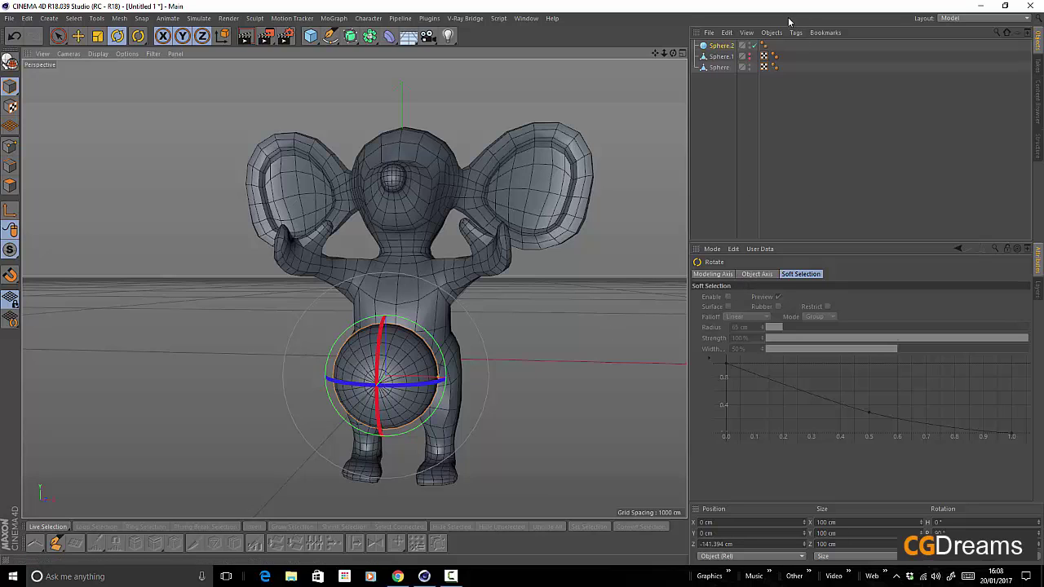
Reduce the new sphere's segments to 15.
click(723, 46)
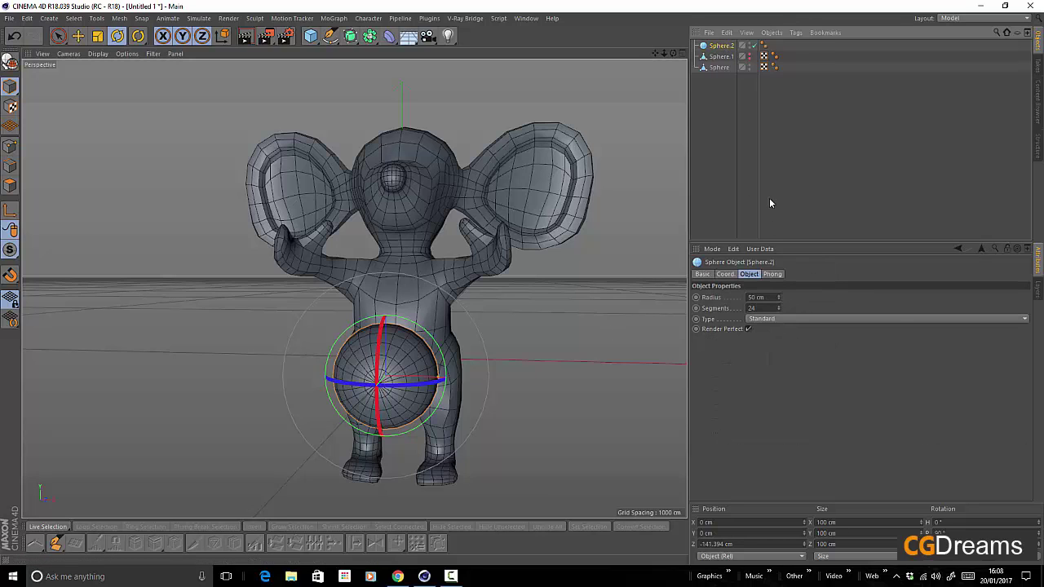
click(778, 311)
click(779, 311)
click(778, 311)
click(778, 311)
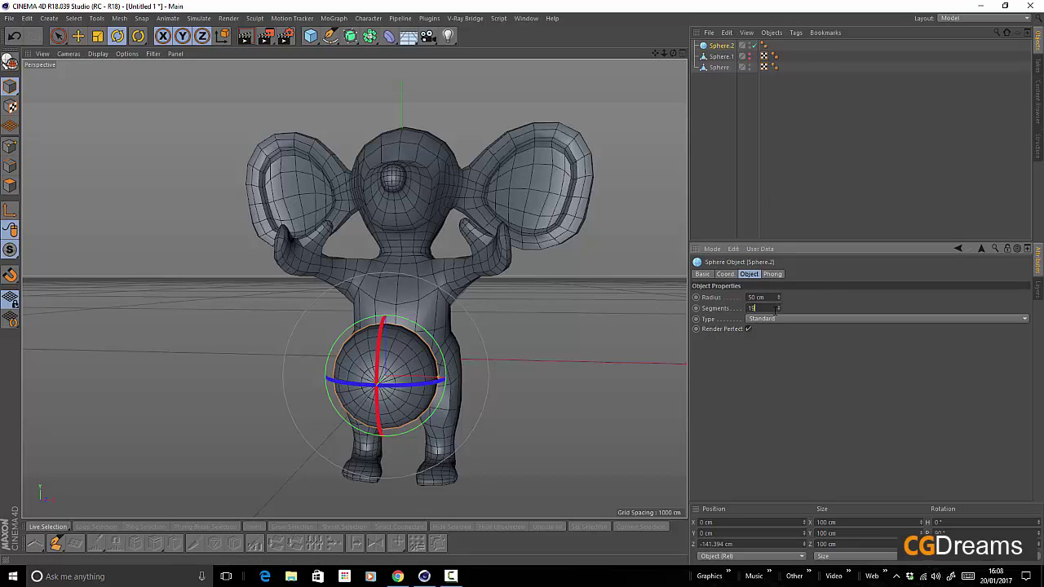
click(778, 310)
click(778, 311)
click(778, 310)
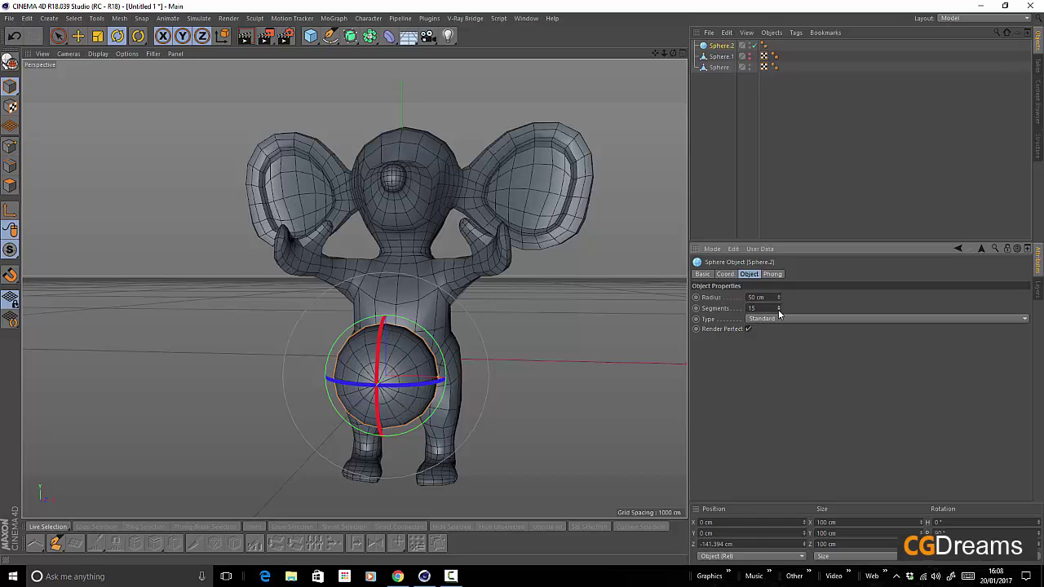
Reduce the new sphere's segments to 12 and make it an editable polygon object.
click(778, 311)
click(778, 311)
click(778, 311)
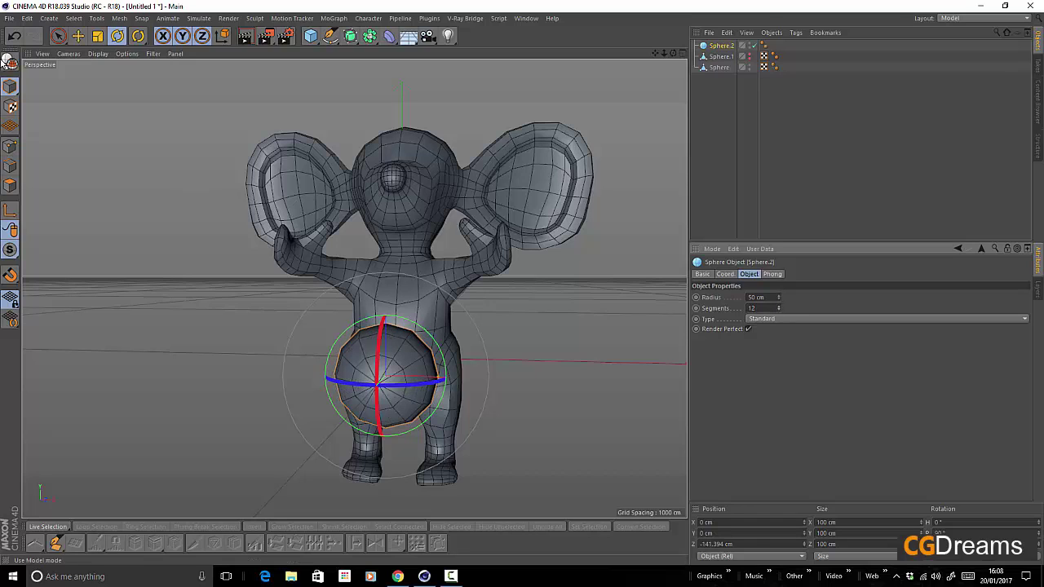
click(9, 64)
Scale the sphere down uniformly to about 27 cm and raise it to head height at about Y 220 cm.
key(t)
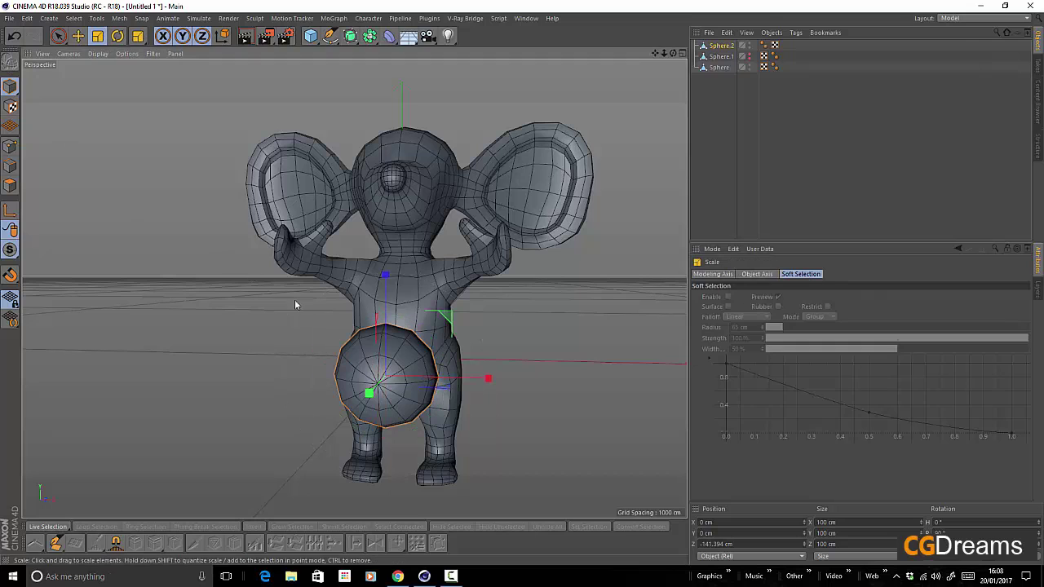
drag(563, 305, 264, 402)
key(r)
key(e)
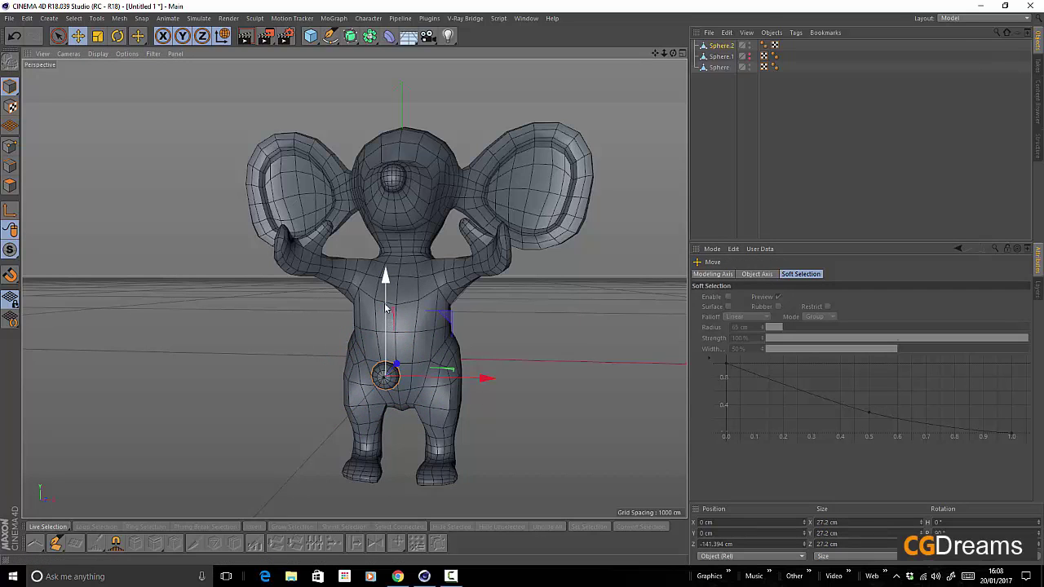
drag(403, 263, 389, 54)
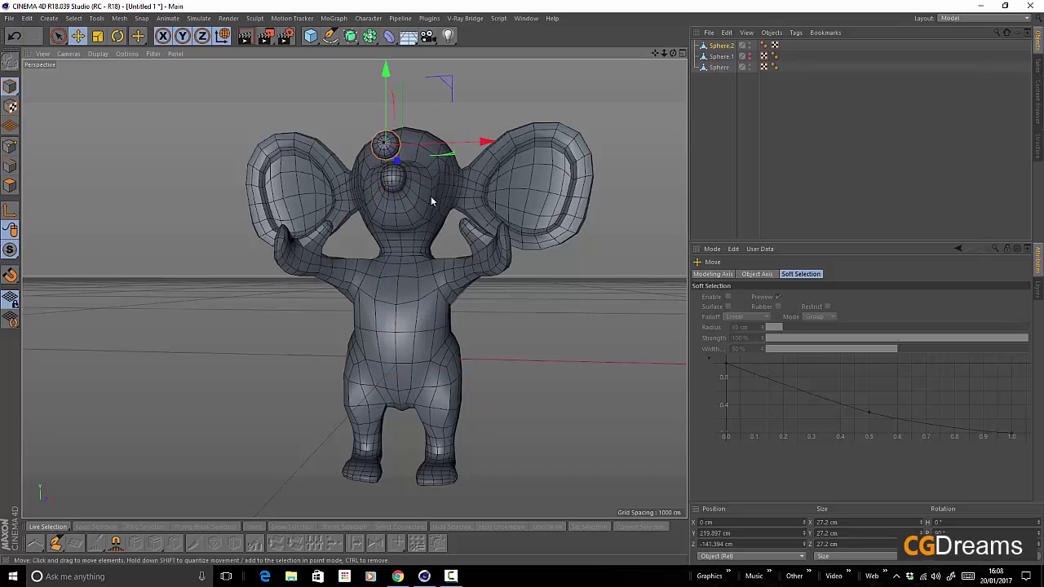
Move the small sphere into the eye position on the side of the face, at about X 40 cm and Z -36 cm.
alt+drag(431, 184, 350, 164)
drag(427, 157, 526, 173)
alt+drag(345, 176, 429, 155)
alt+right_drag(430, 155, 498, 152)
drag(486, 169, 310, 193)
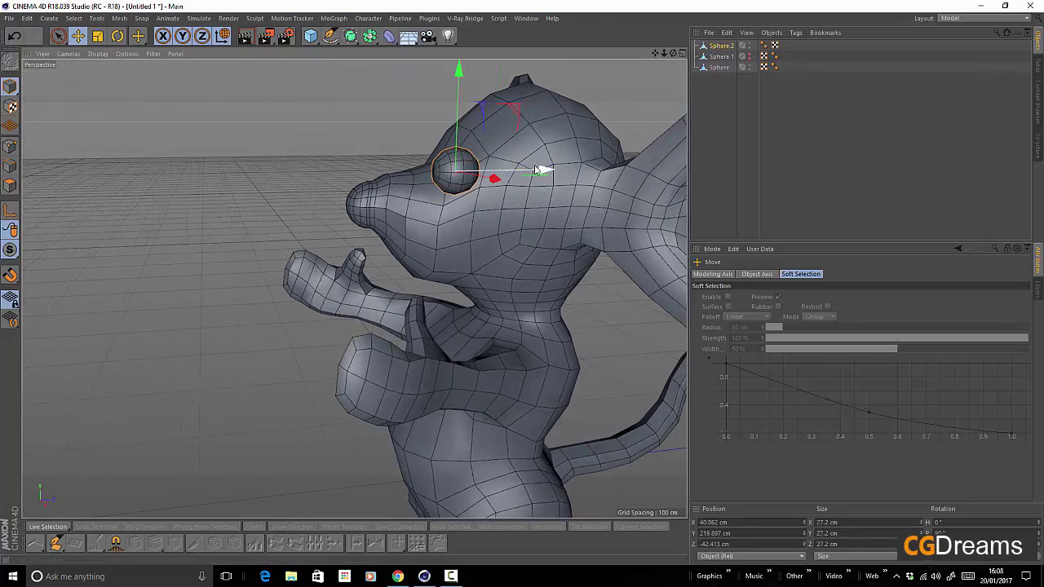
mouse_move(541, 171)
mouse_down()
mouse_move(562, 171)
mouse_move(484, 191)
mouse_move(532, 183)
mouse_move(531, 226)
mouse_move(534, 189)
mouse_up()
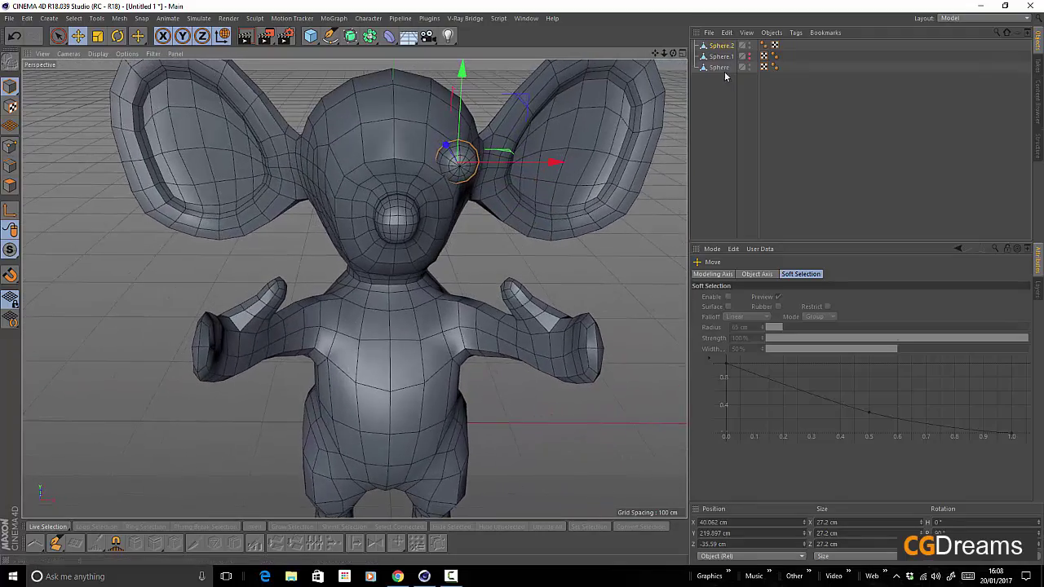
On the character mesh, orient the modeling axis to World and slide the edge just above the eye sphere outward.
click(719, 67)
scroll(456, 163, up, 5)
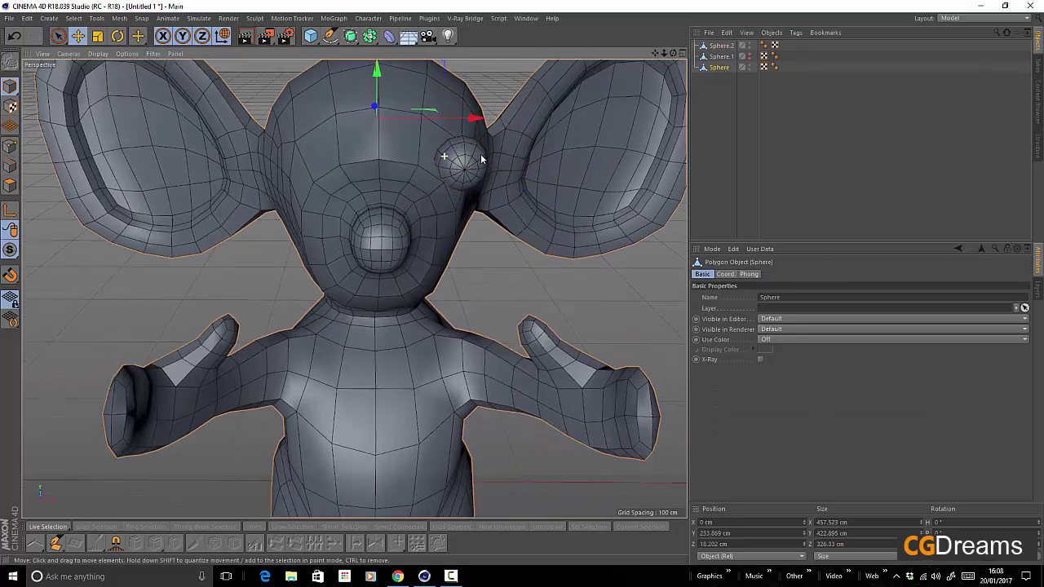
click(10, 167)
click(446, 124)
alt+drag(459, 168, 383, 141)
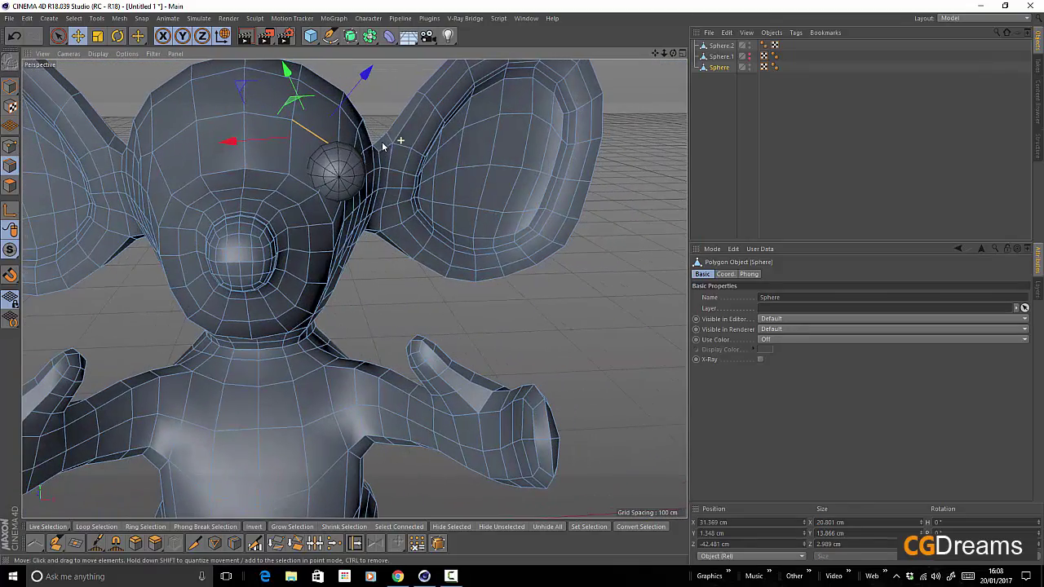
right_click(363, 77)
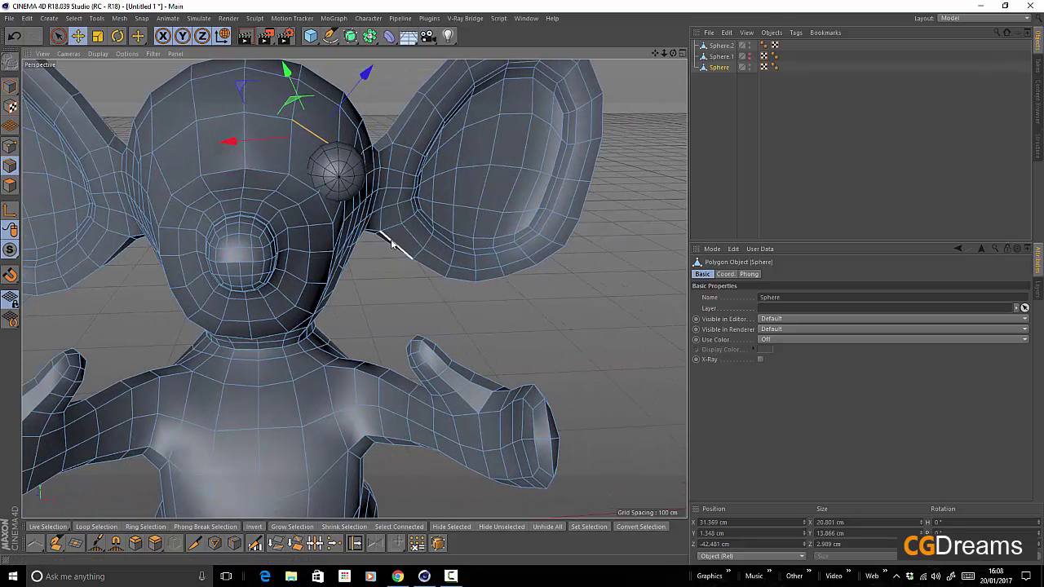
key(period)
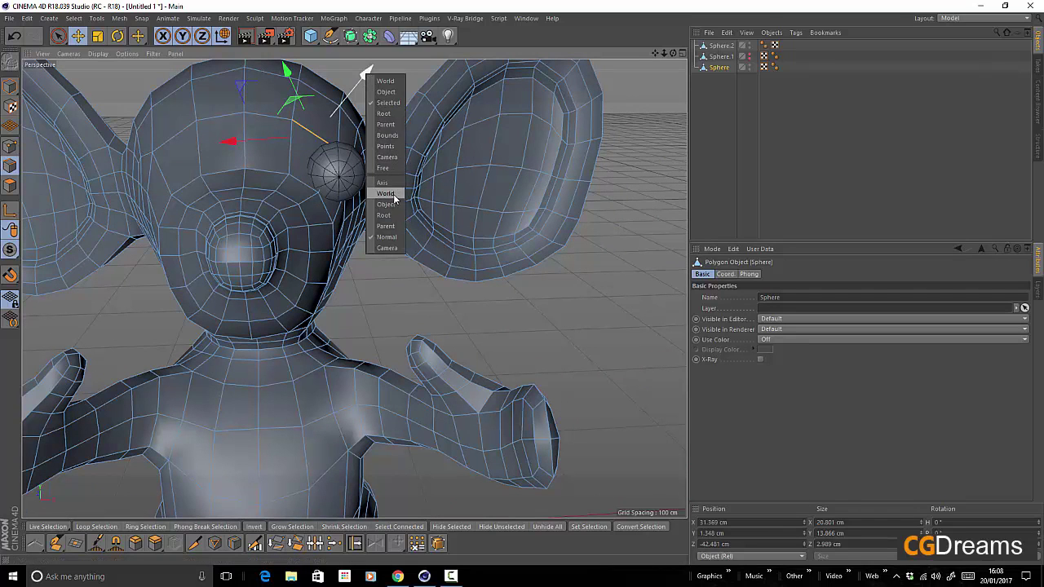
click(391, 196)
drag(410, 133, 435, 131)
Switch the character mesh to point editing and smear the brow points above the eye sphere with the Brush tool.
click(10, 146)
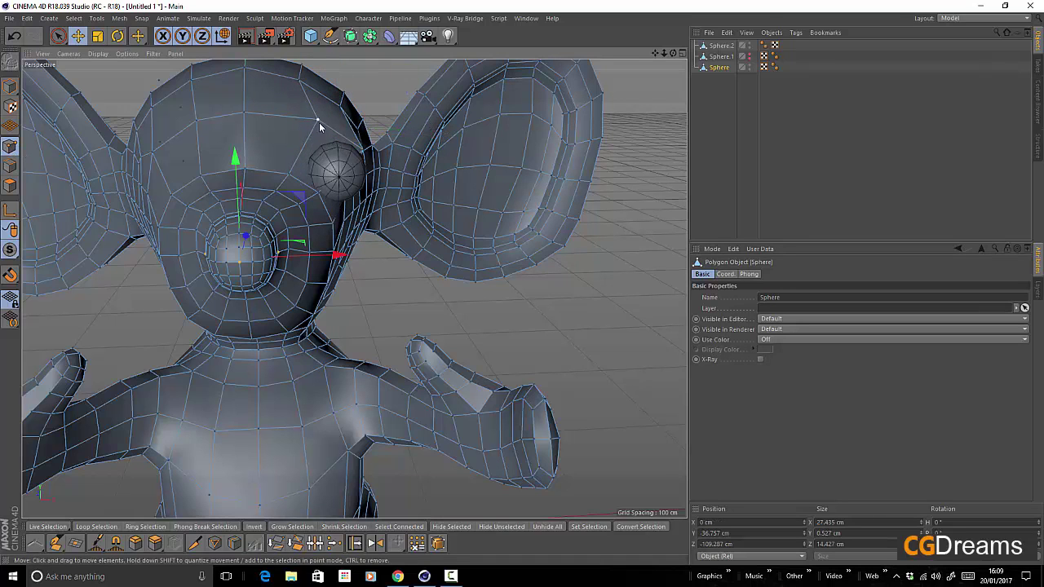
click(98, 544)
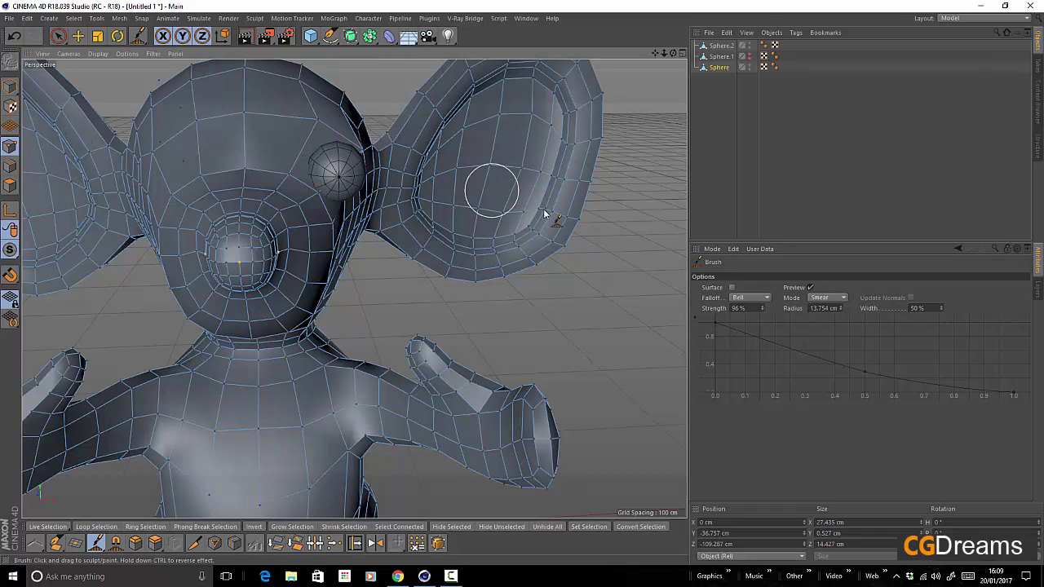
key(8)
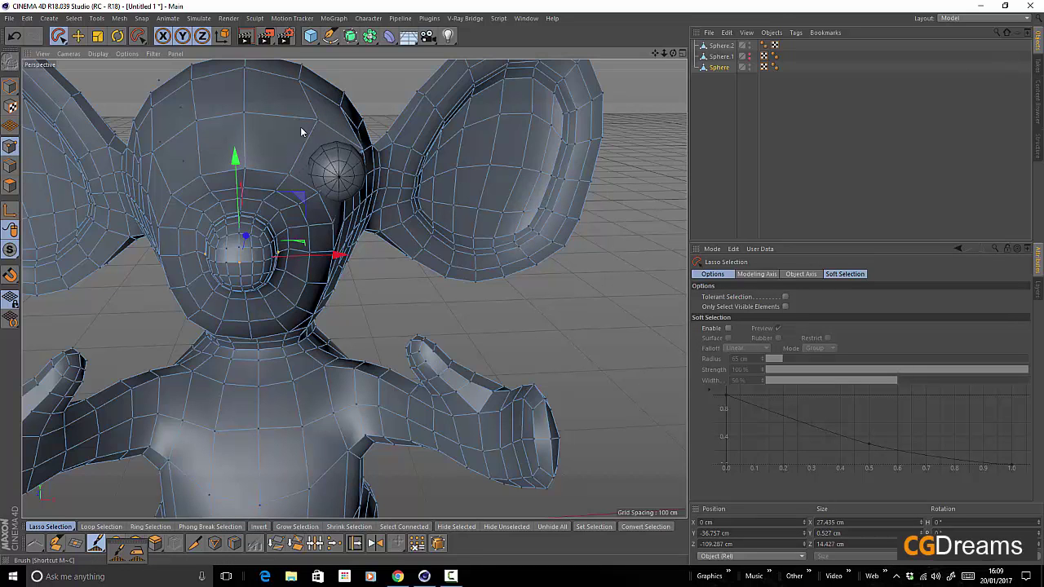
key(m)
key(c)
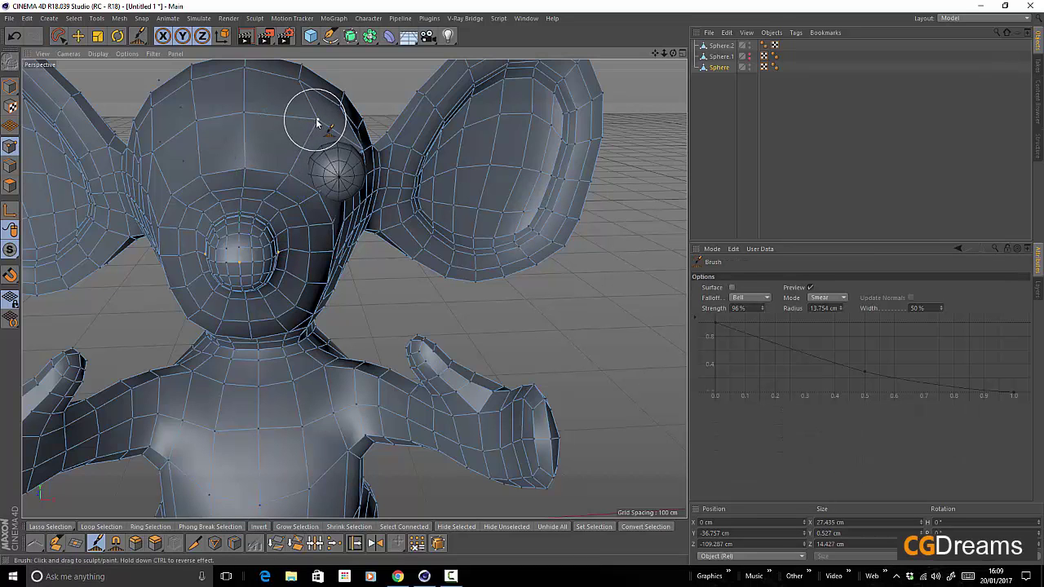
alt+drag(326, 171, 445, 210)
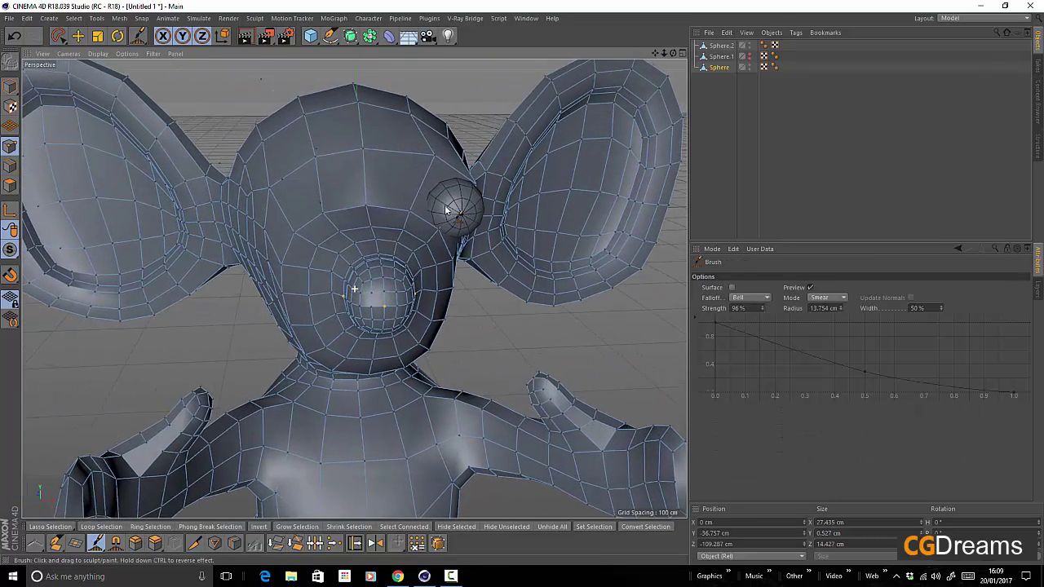
scroll(445, 210, down, 5)
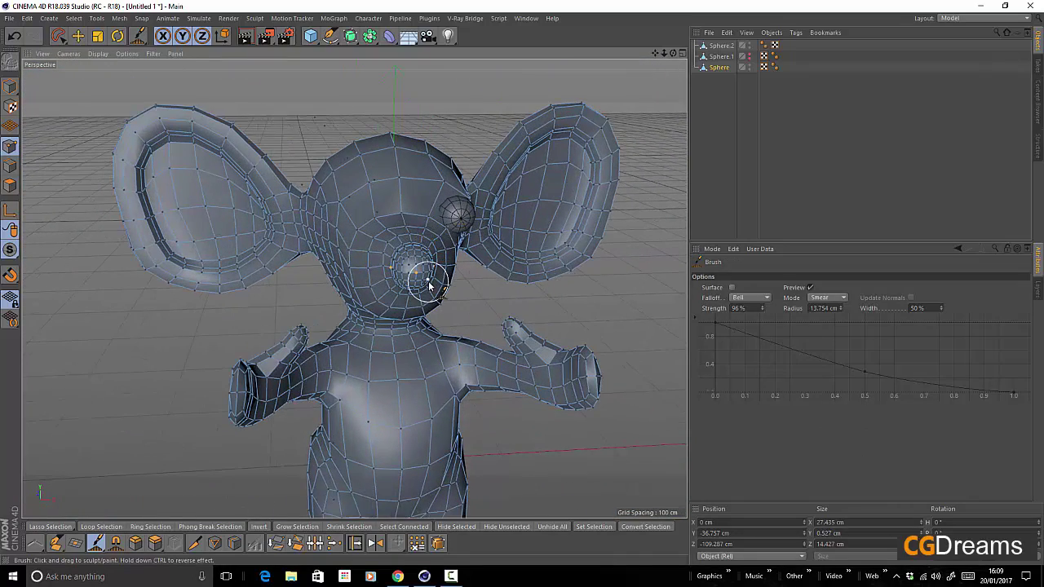
alt+drag(428, 284, 342, 296)
Smear the surrounding face points with the Brush so the mesh edges form a ring around the eye sphere.
key(8)
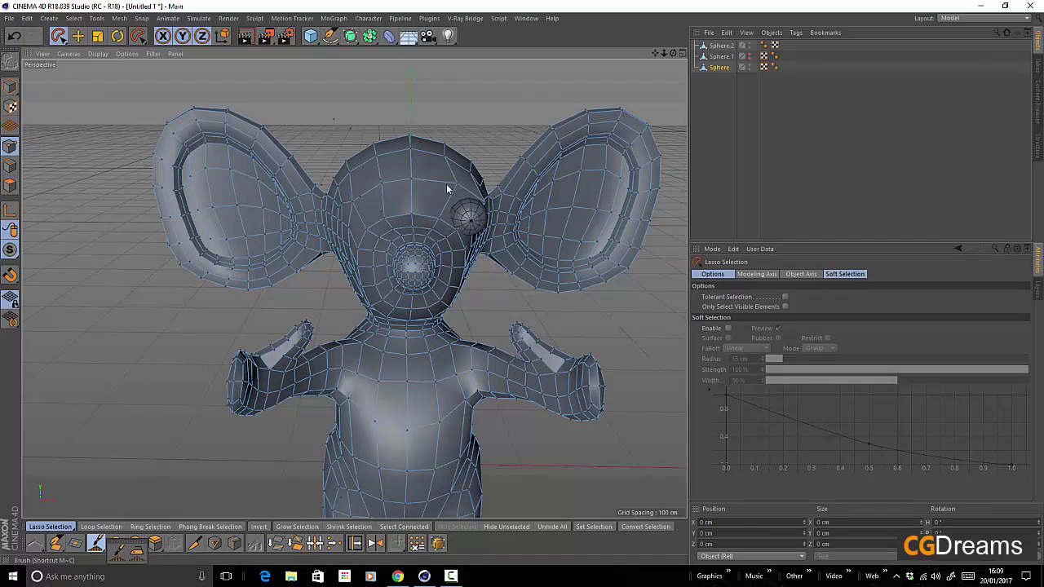
click(116, 552)
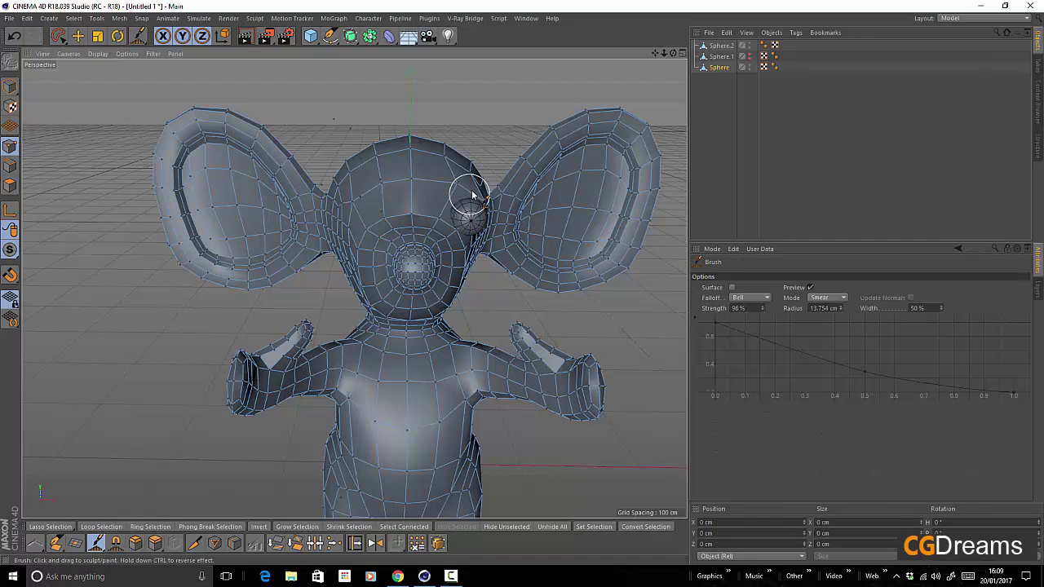
alt+drag(453, 181, 459, 210)
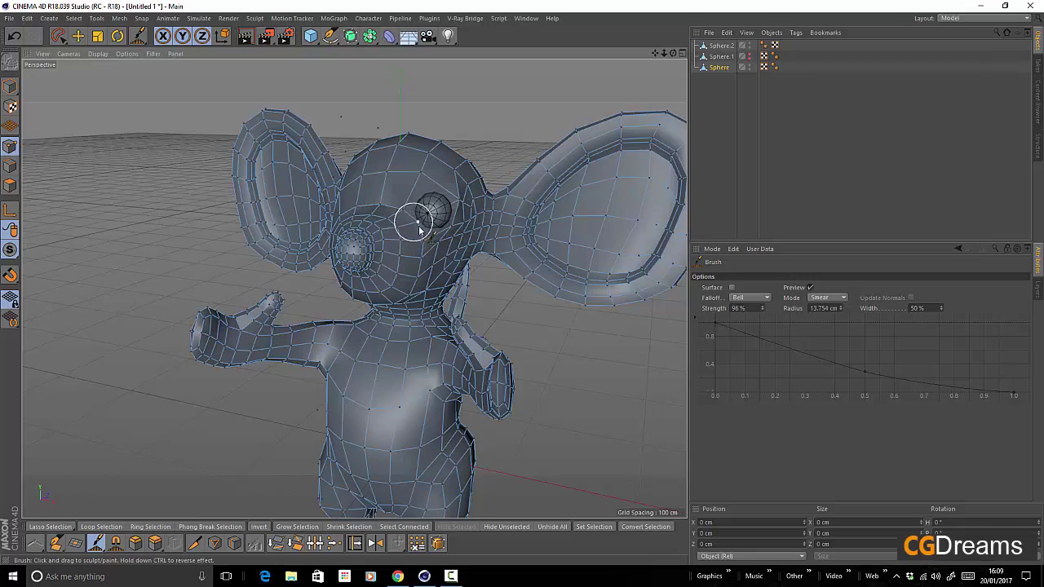
mouse_move(418, 231)
alt+mouse_down()
mouse_move(481, 247)
mouse_move(450, 219)
alt+mouse_up()
alt+drag(431, 181, 433, 235)
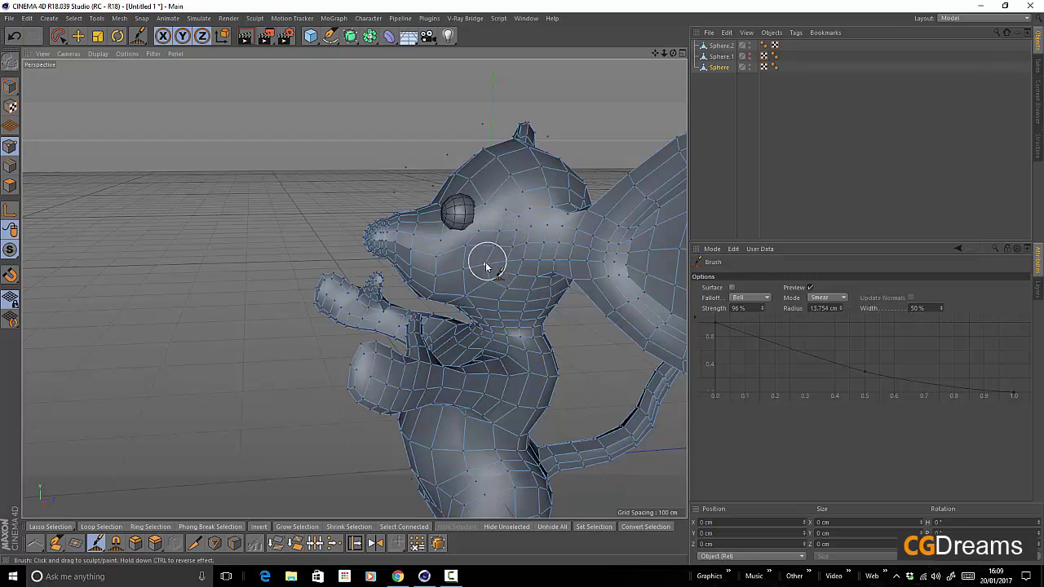
alt+drag(483, 261, 444, 232)
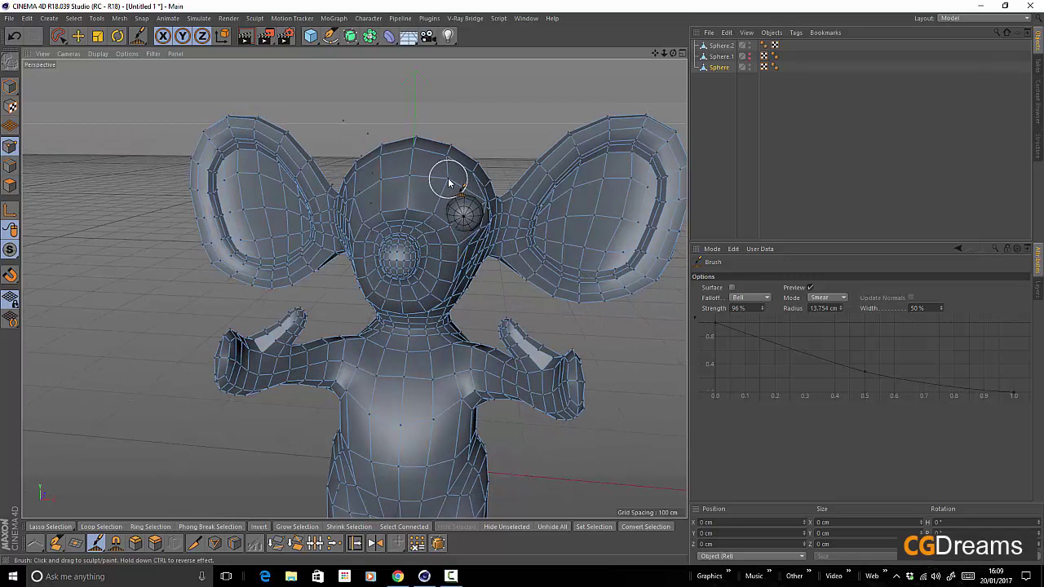
Switch to polygon editing and select the head polygons around the eye sphere with the Move tool.
scroll(449, 183, up, 5)
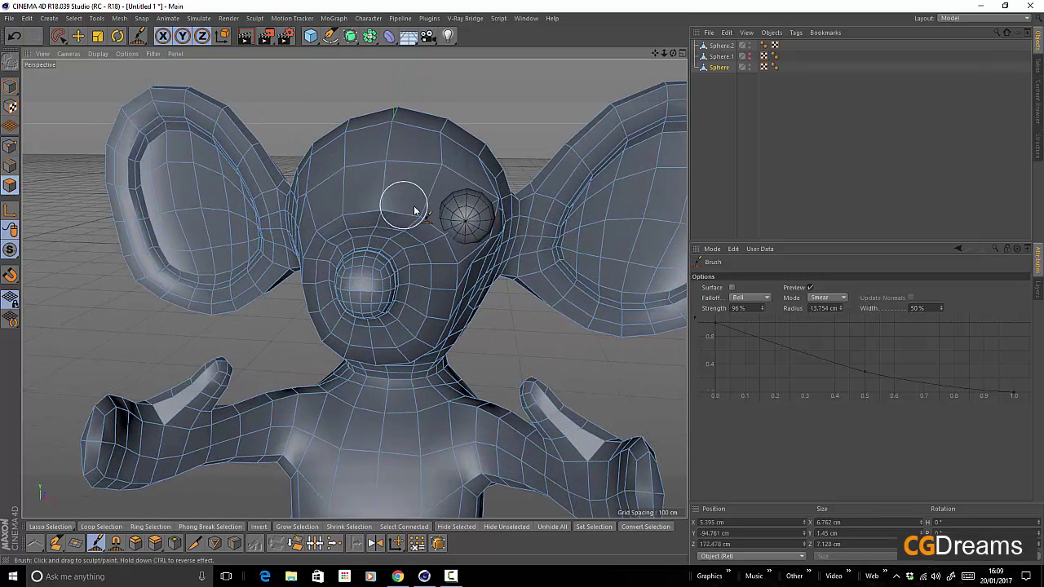
key(space)
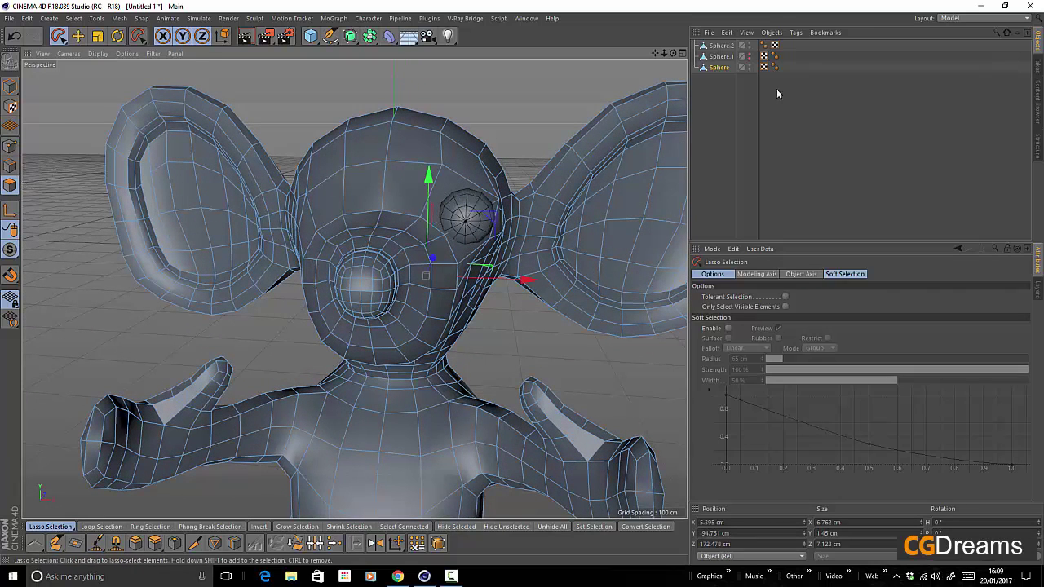
click(721, 69)
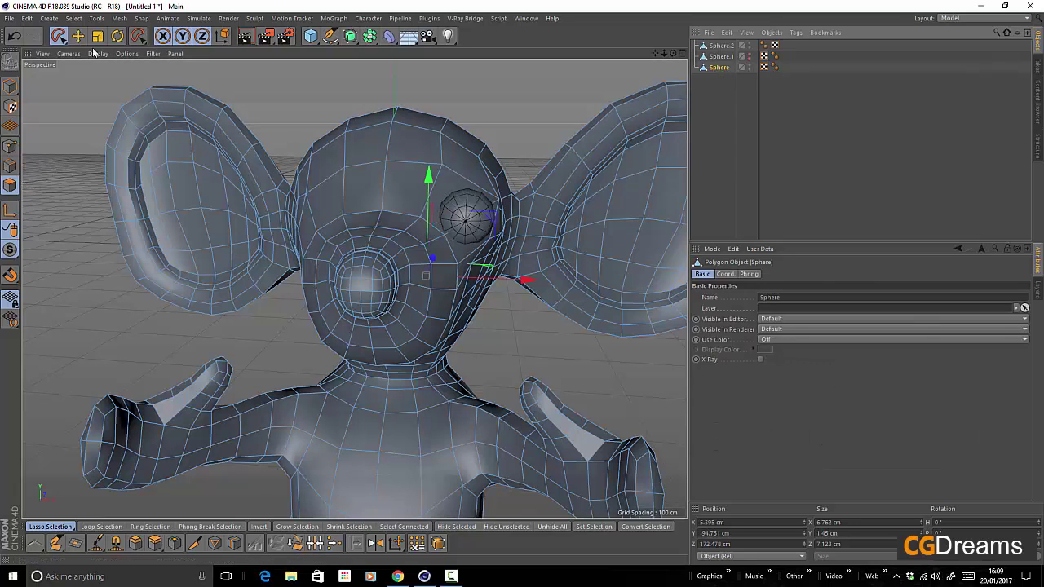
click(81, 37)
click(458, 201)
alt+drag(460, 214, 423, 258)
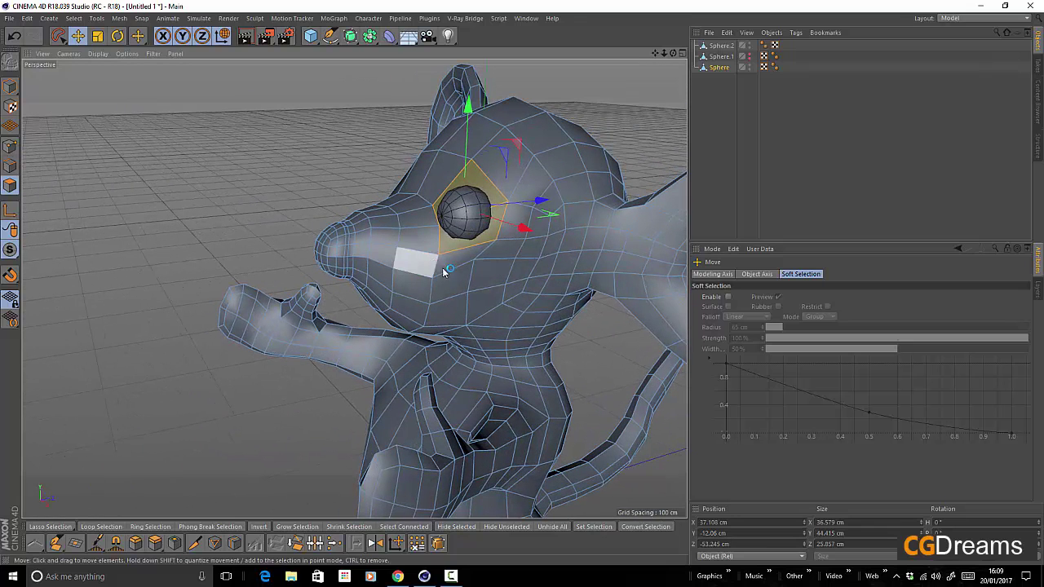
Scale the selected eye polygons down uniformly to about 25 x 30 x 18 cm.
key(t)
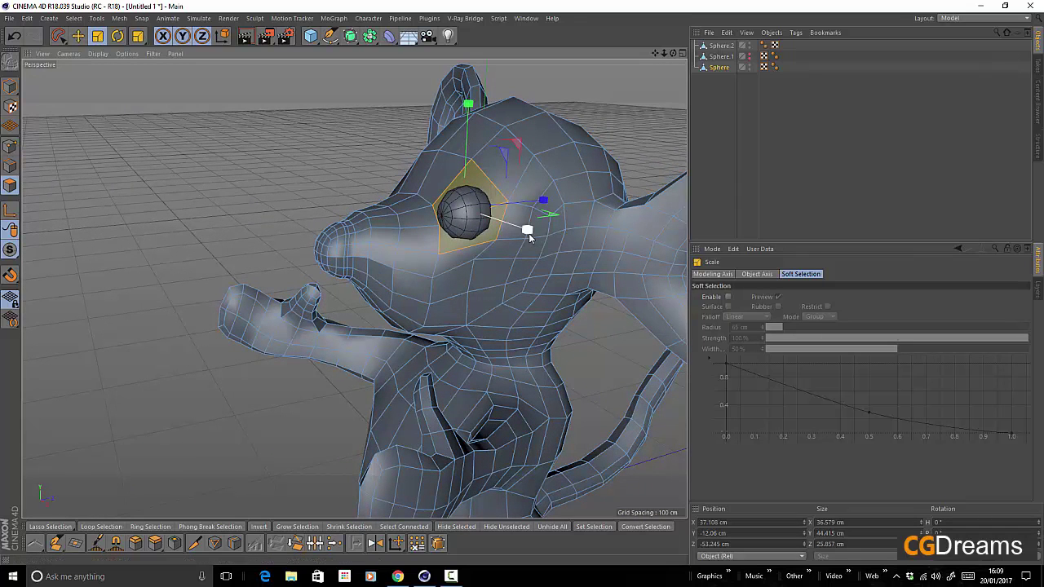
right_click(488, 240)
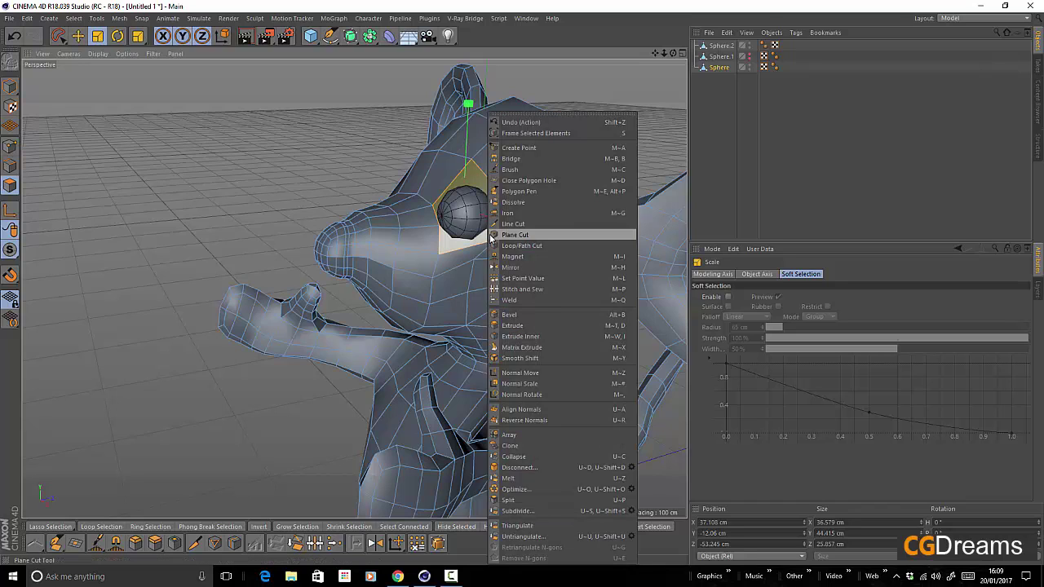
click(310, 184)
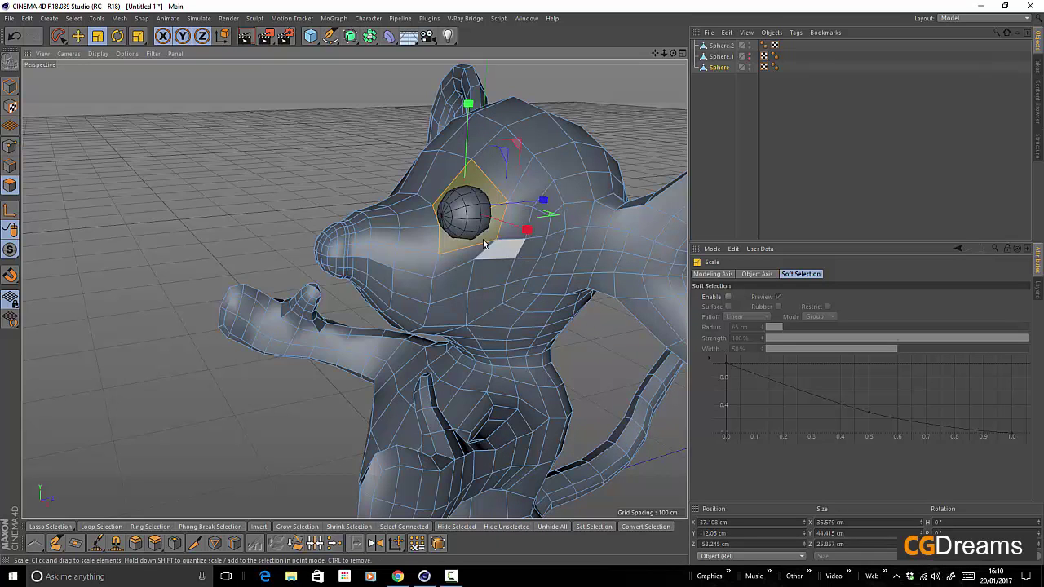
drag(477, 238, 409, 254)
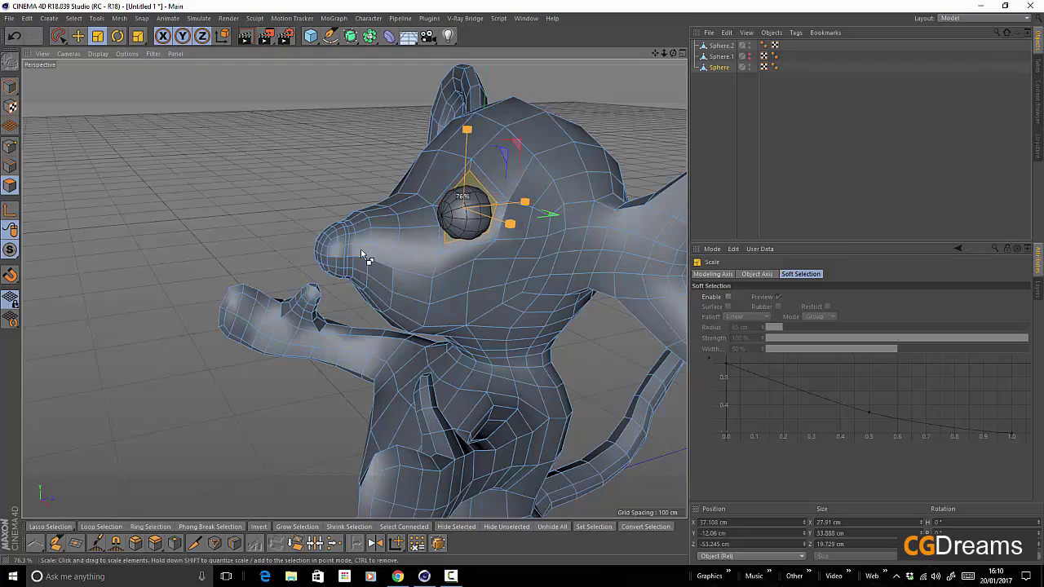
drag(327, 253, 325, 253)
alt+drag(457, 231, 577, 211)
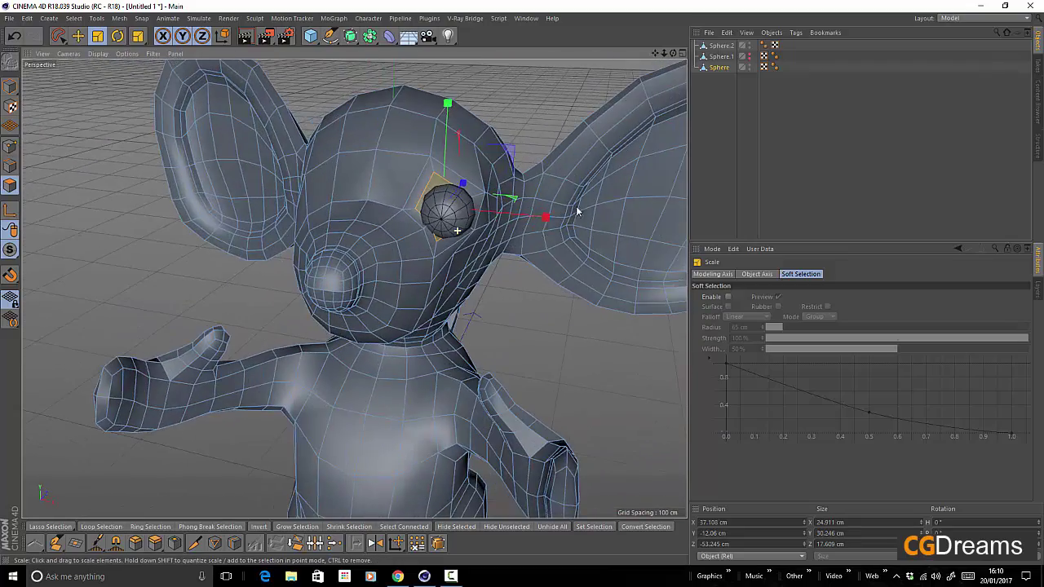
Hide the eye sphere in the editor and renderer and clear the eye polygon selection.
alt+double_click(749, 44)
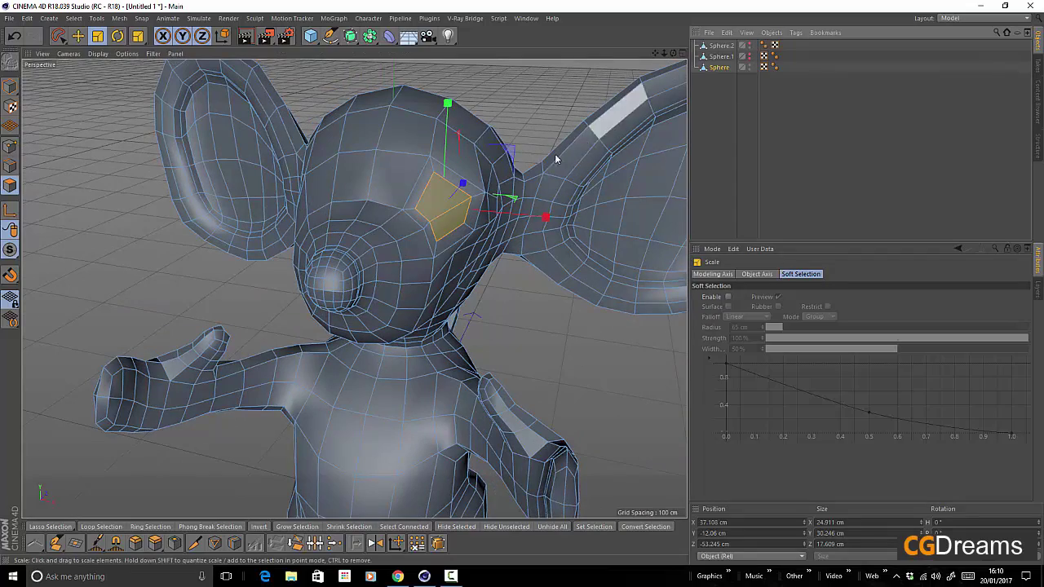
alt+right_drag(478, 195, 508, 205)
mouse_move(443, 232)
alt+mouse_down()
mouse_move(480, 231)
mouse_move(462, 237)
alt+mouse_up()
alt+right_drag(461, 237, 473, 237)
click(119, 332)
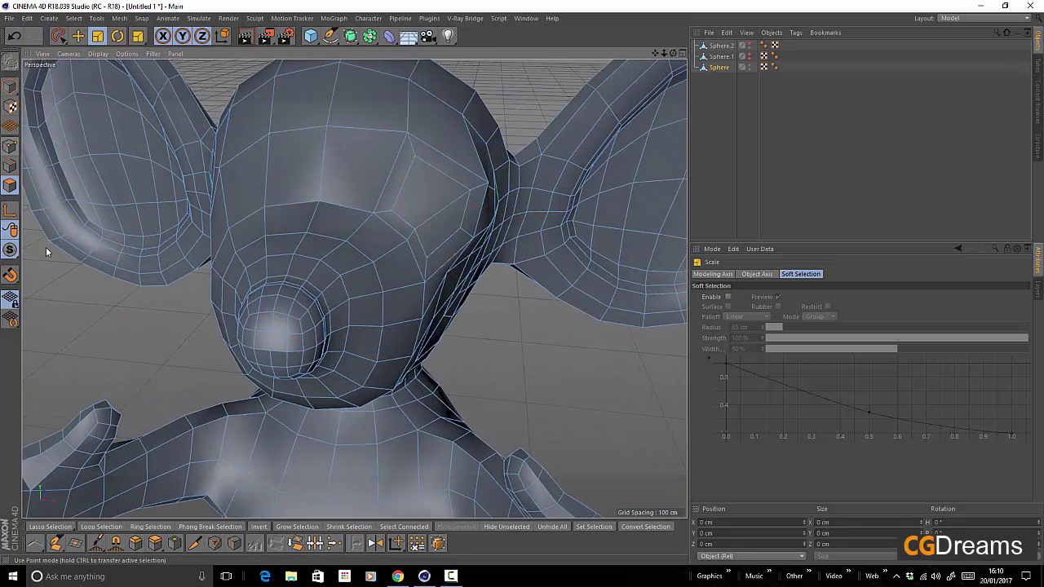
Smear the face points around the eye area with the Brush to even out the ring of edges from front and side.
click(96, 544)
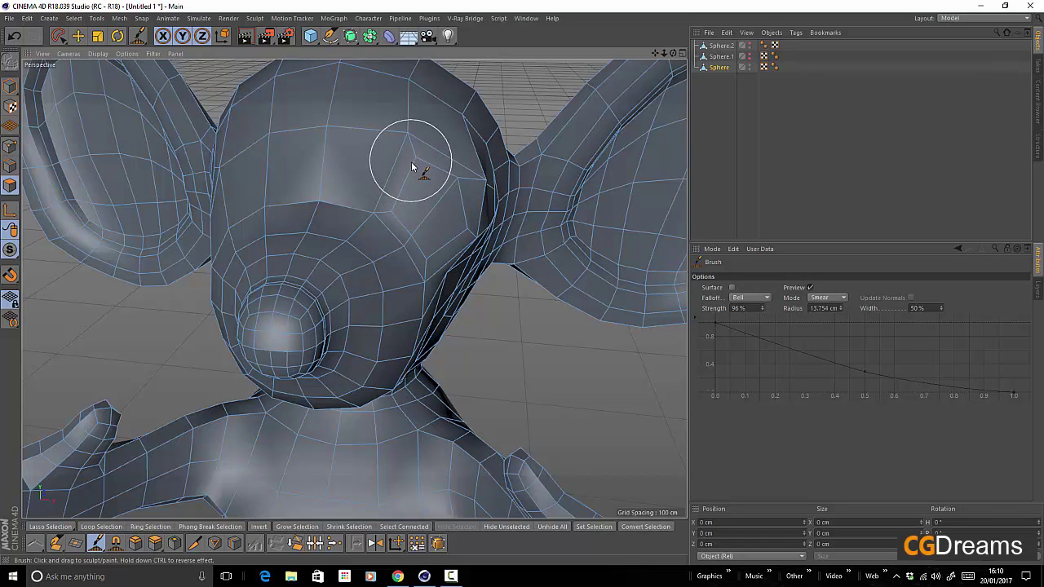
mouse_move(413, 166)
alt+mouse_down()
mouse_move(397, 196)
mouse_move(381, 181)
alt+mouse_up()
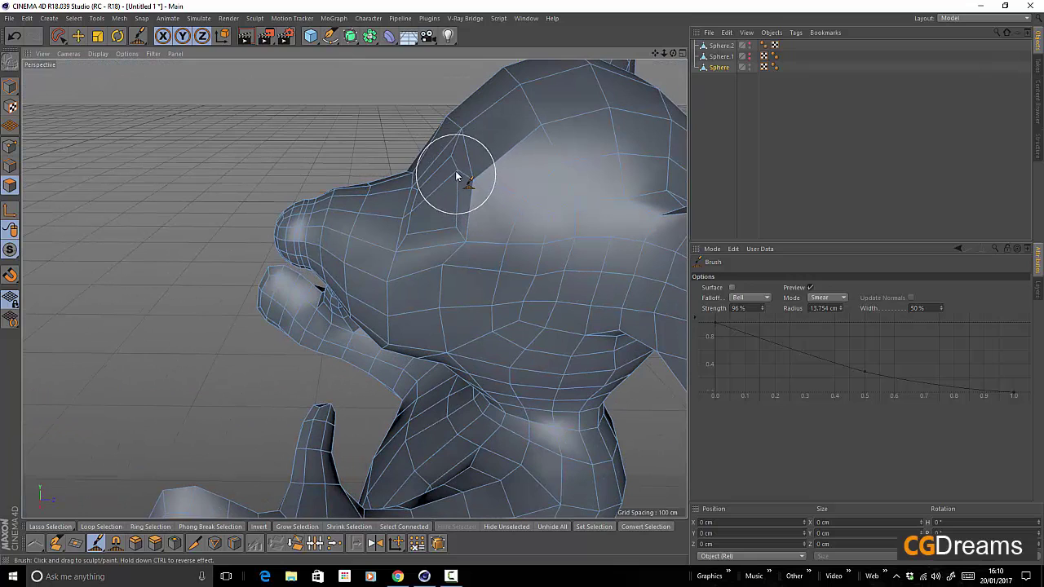
mouse_move(451, 178)
alt+mouse_down()
mouse_move(541, 238)
mouse_move(455, 178)
alt+mouse_up()
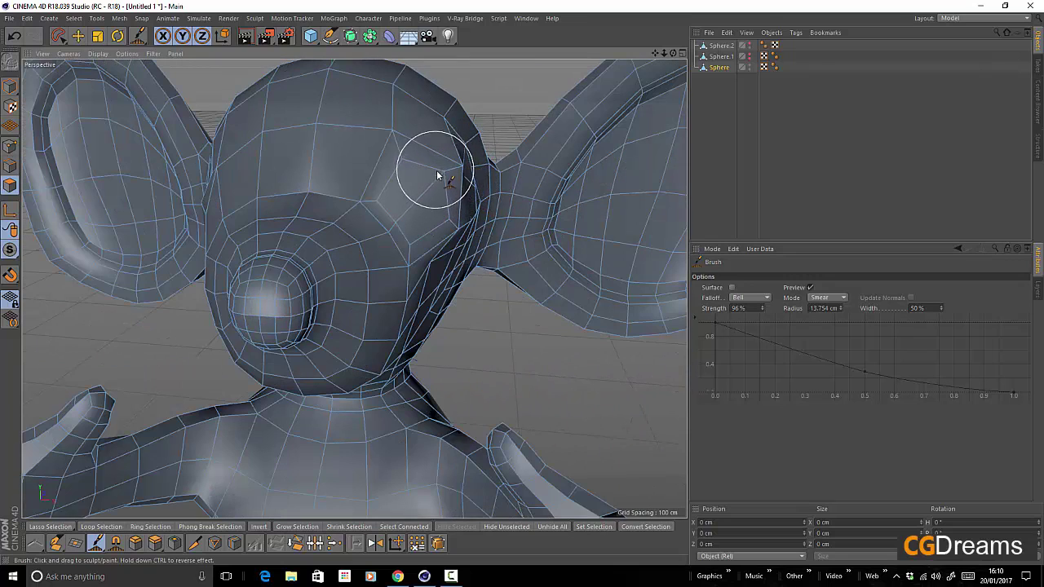
drag(391, 220, 370, 196)
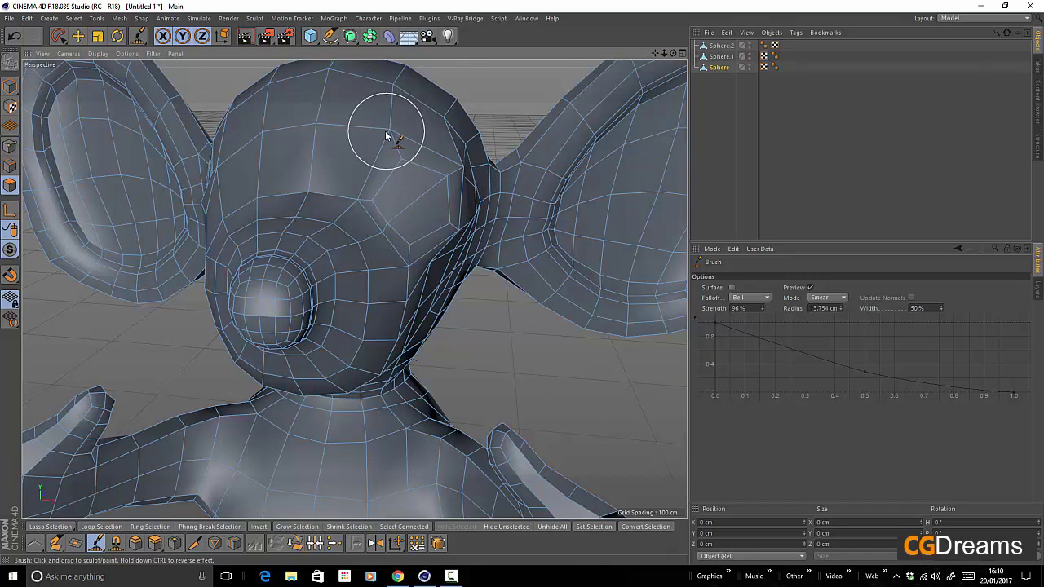
alt+drag(387, 136, 353, 208)
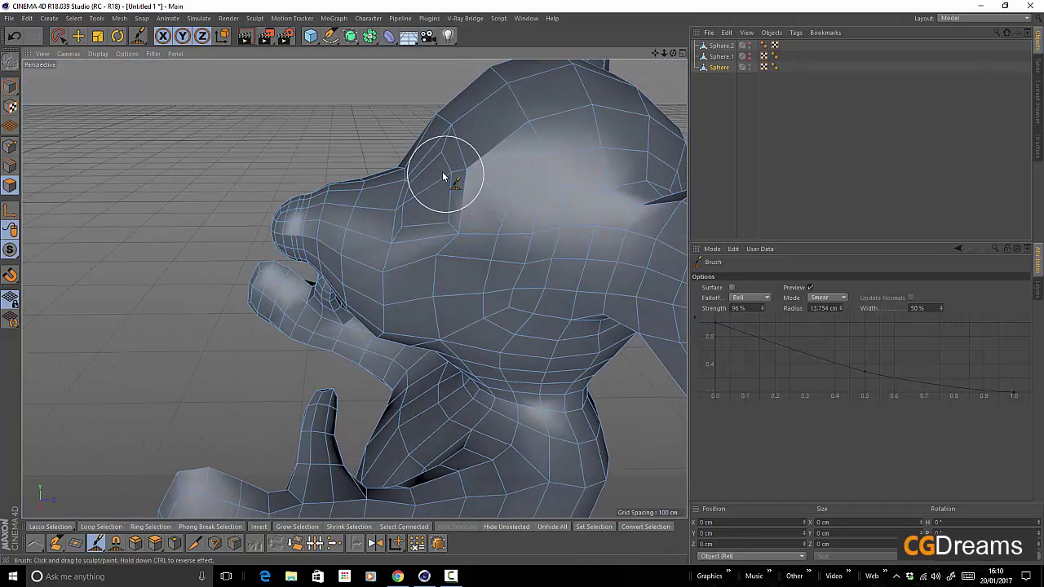
drag(455, 237, 438, 214)
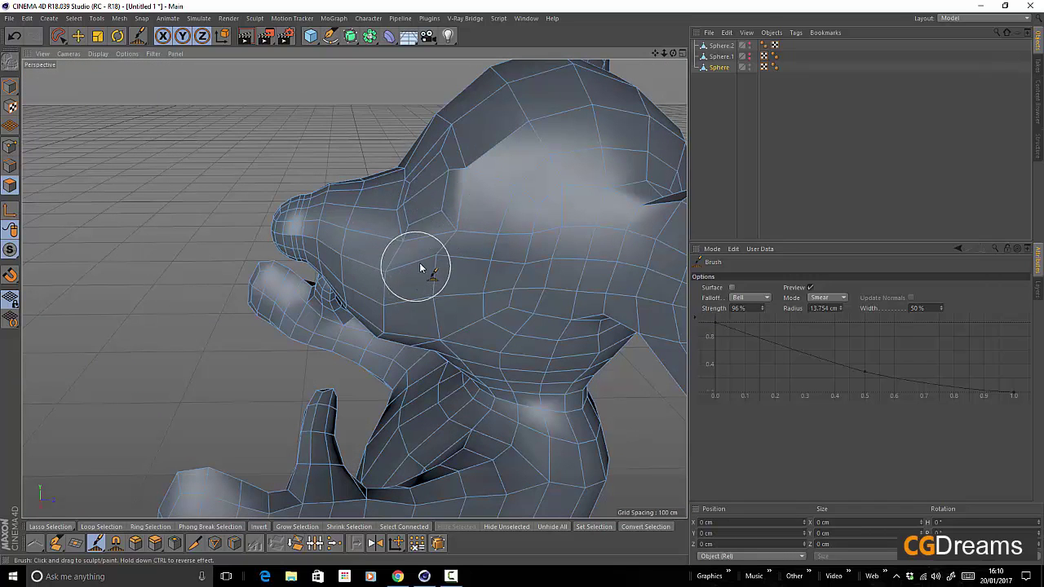
alt+drag(455, 261, 440, 243)
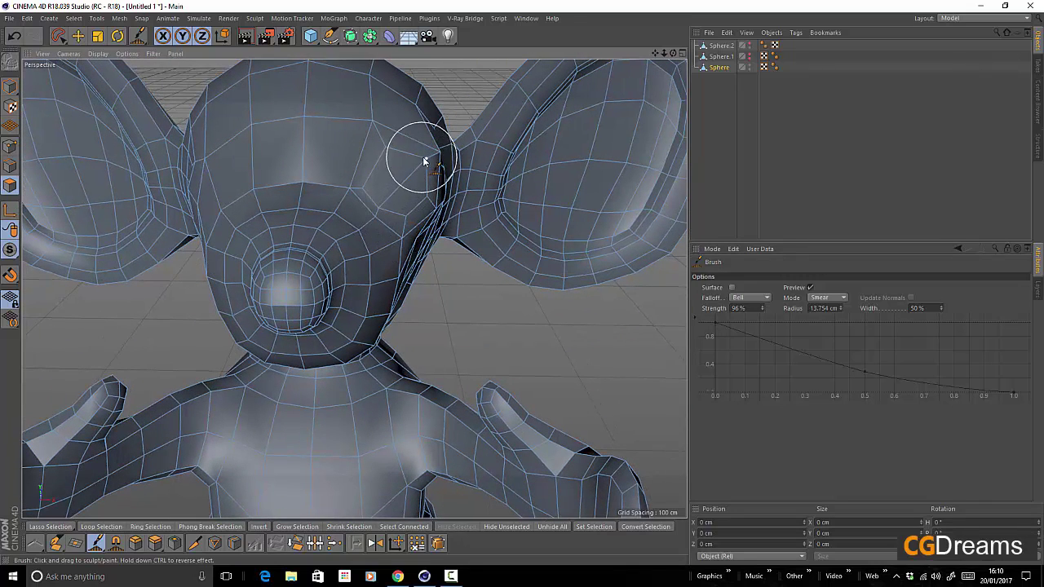
drag(430, 198, 404, 172)
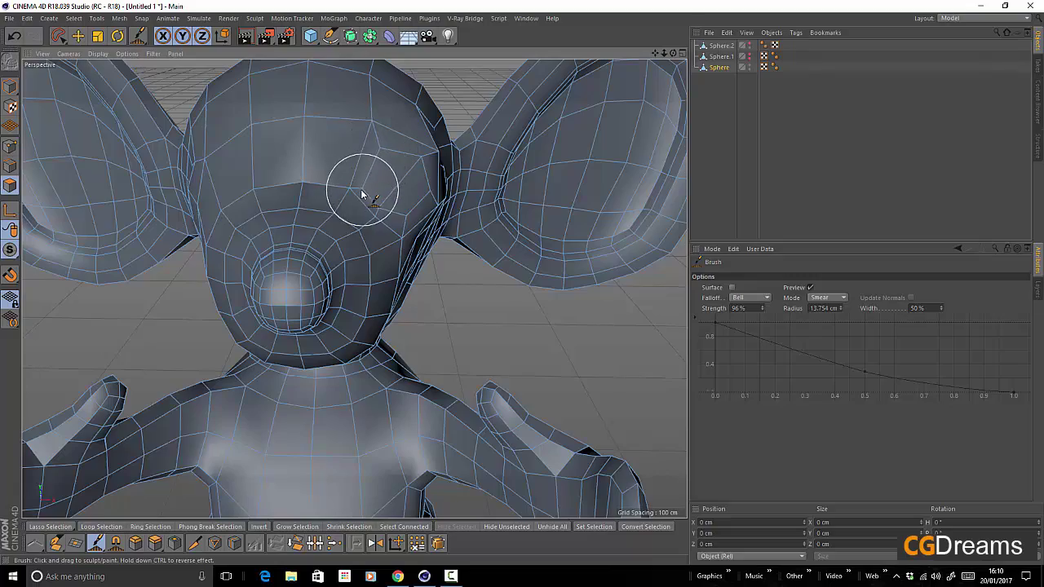
alt+drag(398, 202, 289, 209)
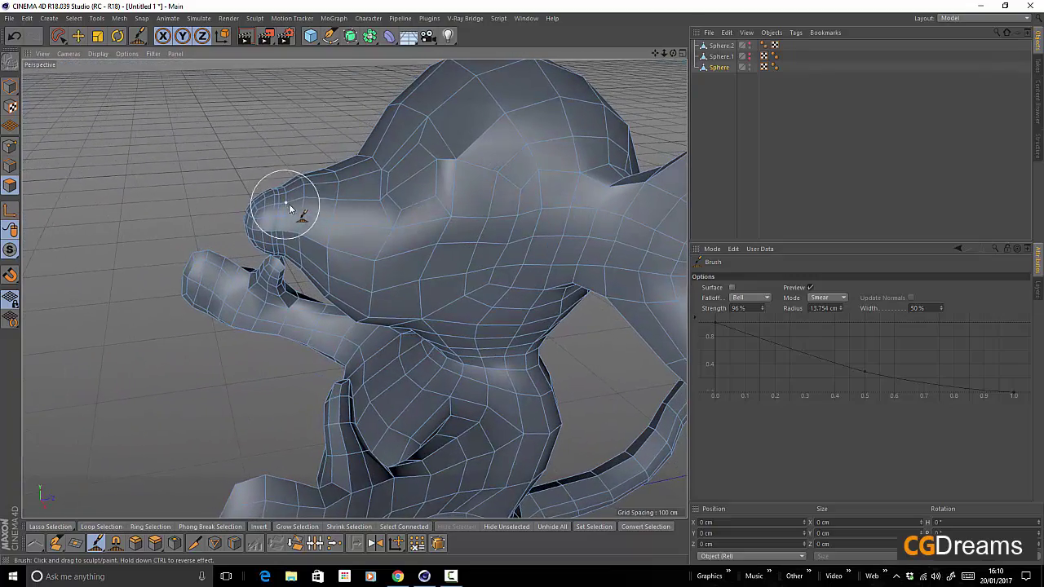
alt+drag(433, 170, 429, 150)
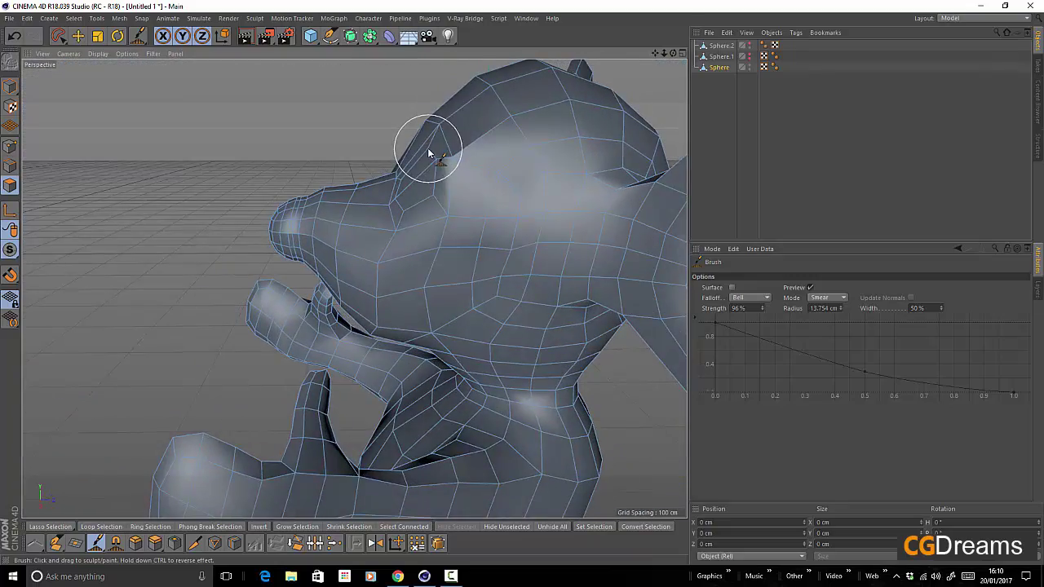
alt+drag(433, 187, 562, 207)
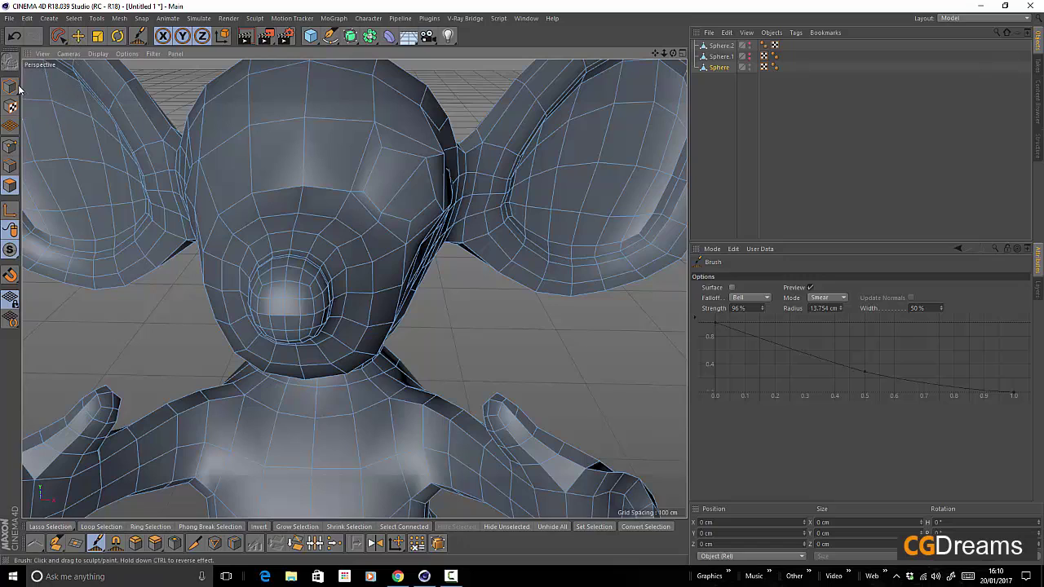
Select the eye polygons with the Move tool and push them about 12 cm back into the head along Z as a socket.
click(79, 36)
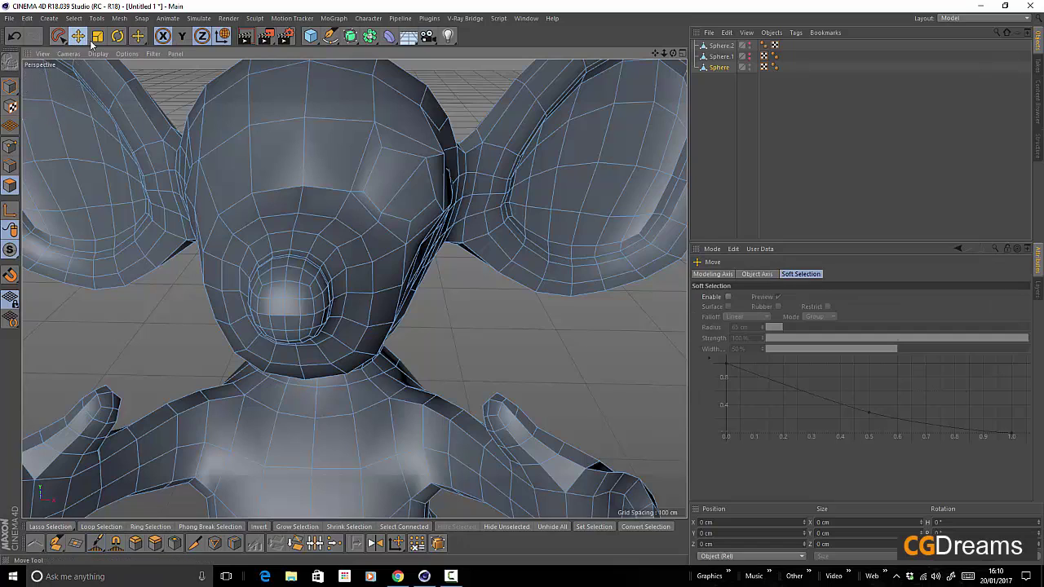
click(412, 189)
alt+drag(445, 212, 282, 238)
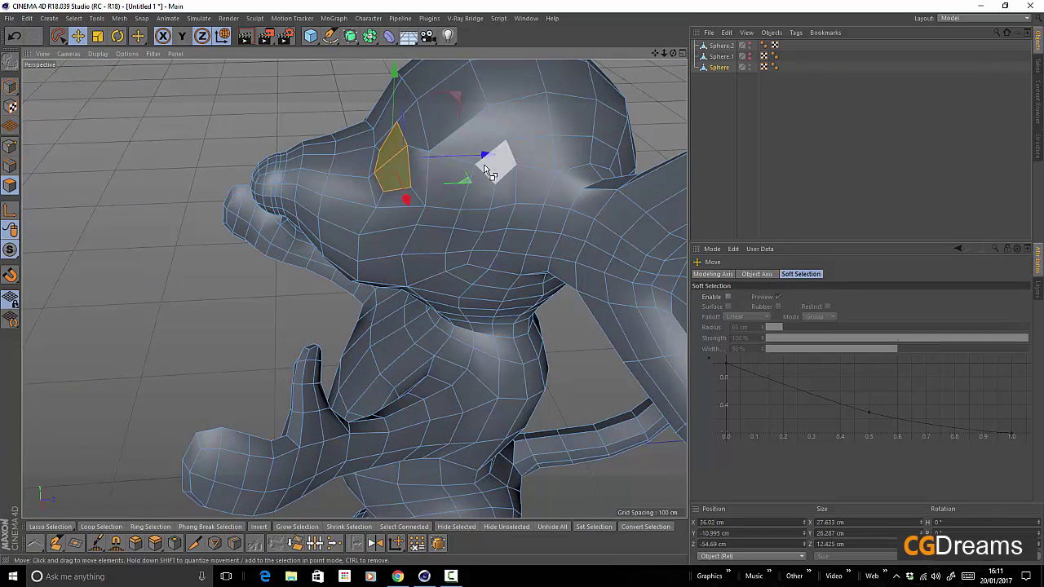
drag(487, 156, 495, 156)
alt+drag(402, 184, 505, 173)
alt+drag(397, 168, 426, 228)
Undo the X-only scaling and scale the inner socket polygons down uniformly to about 23 x 22 x 10 cm.
key(t)
key(ctrl+z)
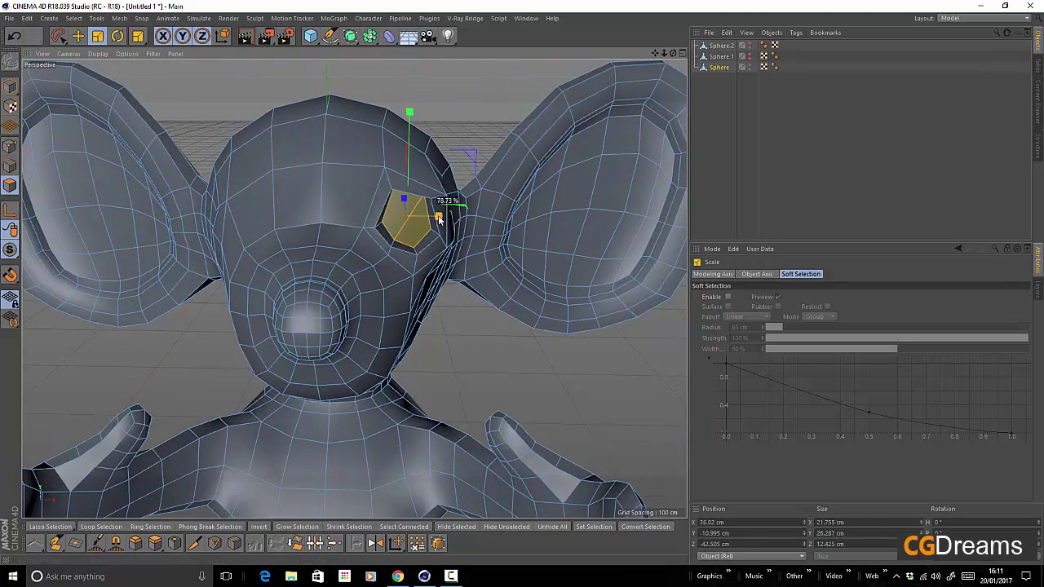
key(ctrl+z)
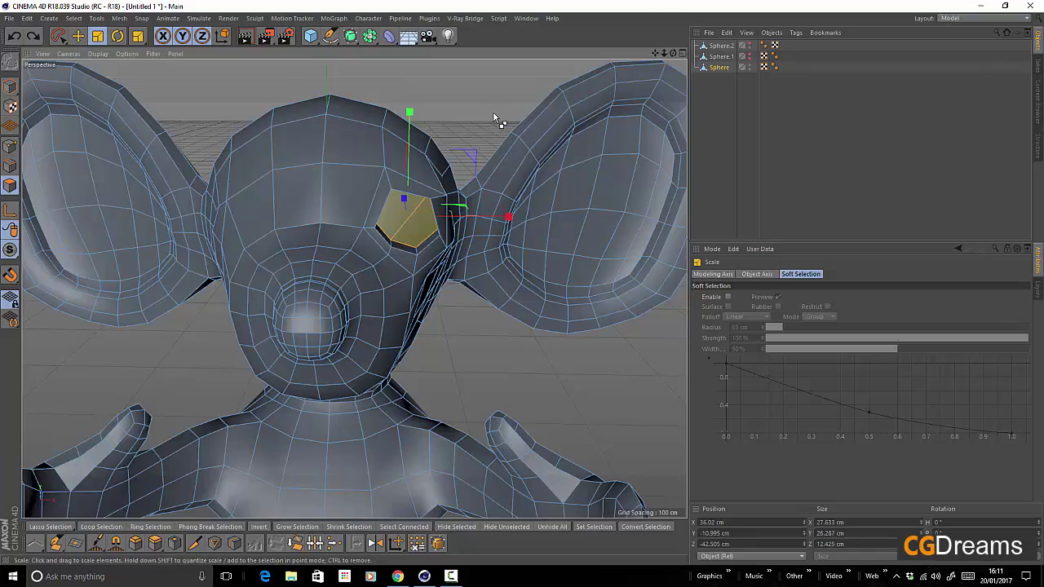
drag(492, 111, 438, 157)
alt+drag(441, 185, 483, 206)
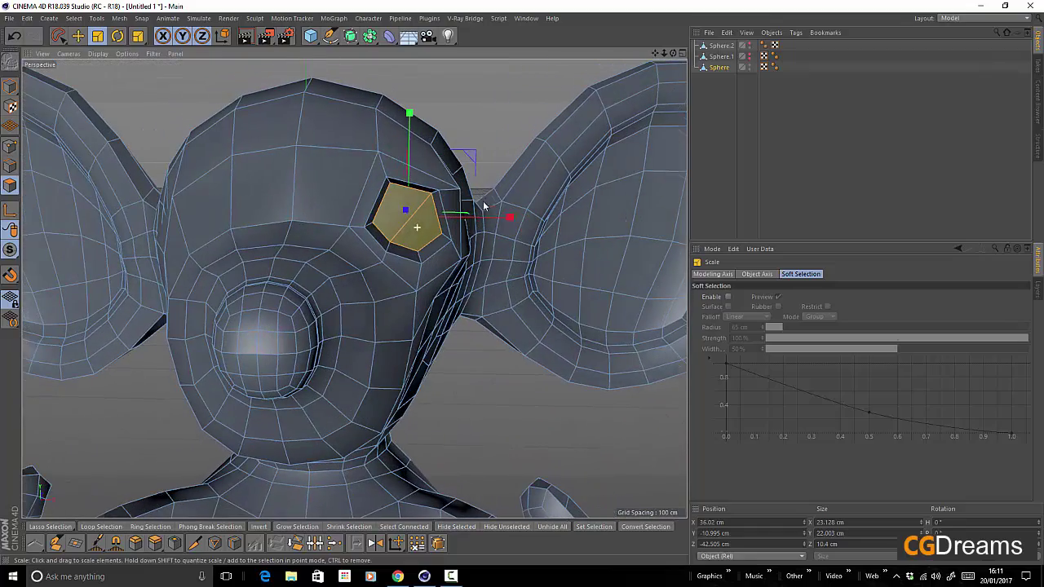
Unhide the eye sphere and move it as an object into the socket, to about X 36, Y 221.5, Z -28.6 cm.
click(750, 44)
alt+drag(538, 190, 537, 222)
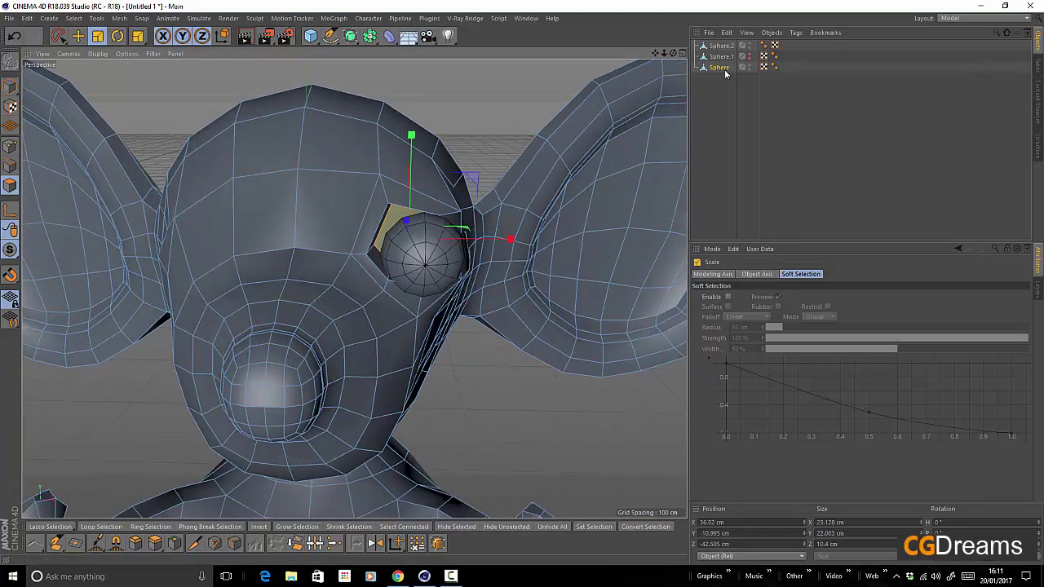
click(719, 45)
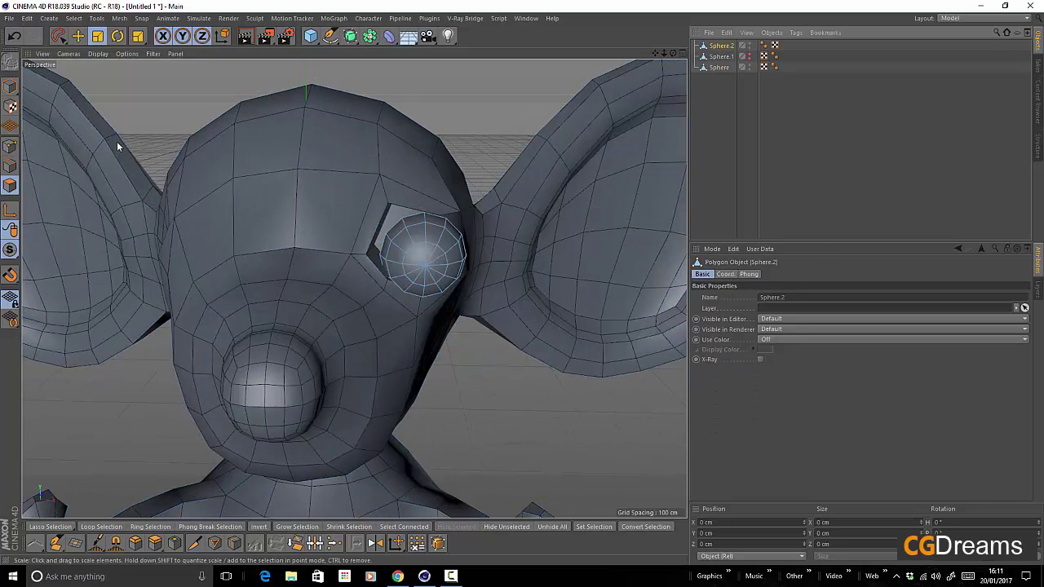
click(78, 36)
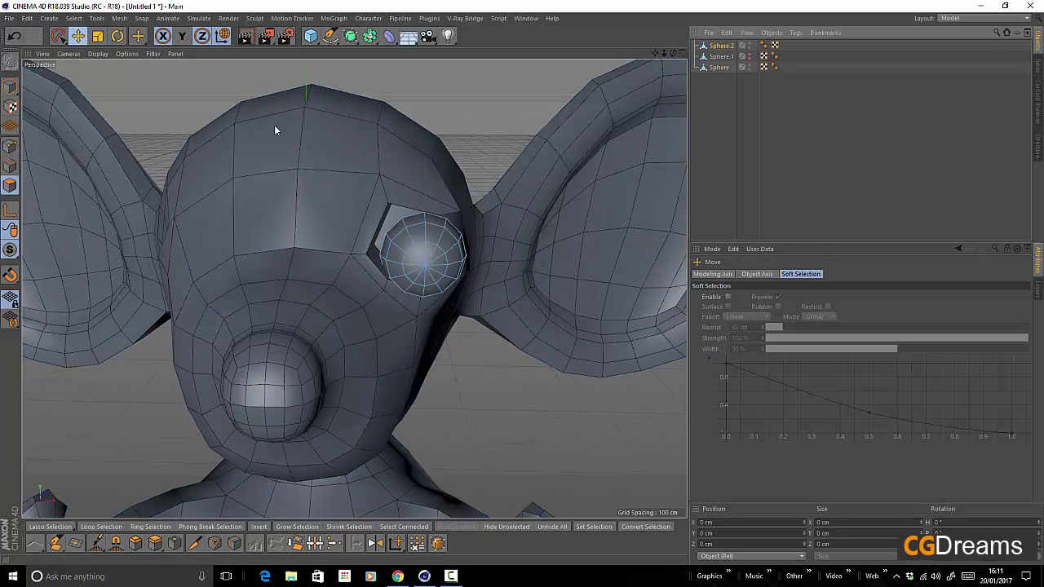
click(11, 86)
drag(526, 256, 334, 265)
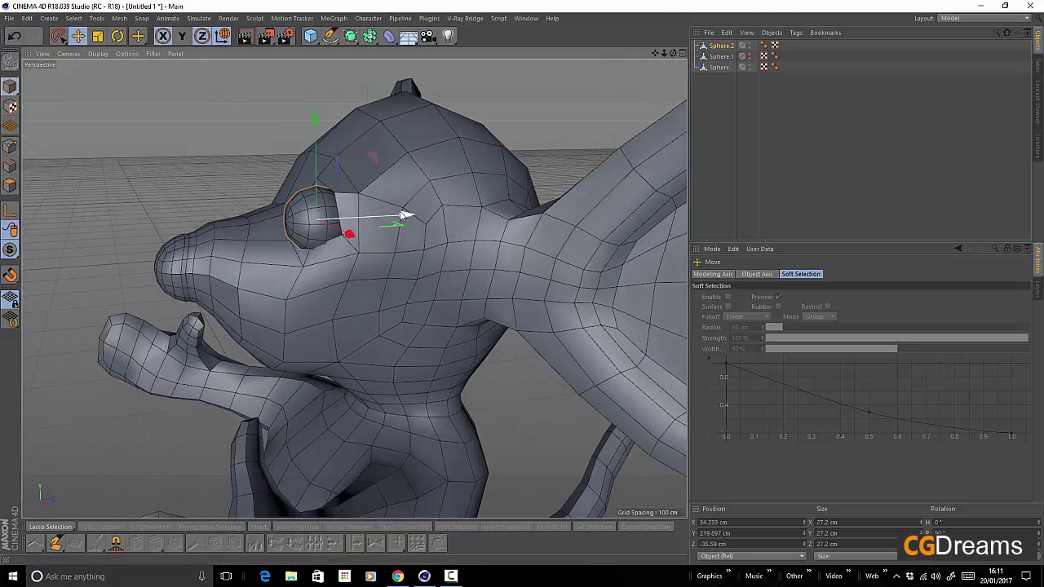
drag(408, 215, 419, 205)
alt+drag(278, 212, 432, 212)
drag(386, 151, 223, 214)
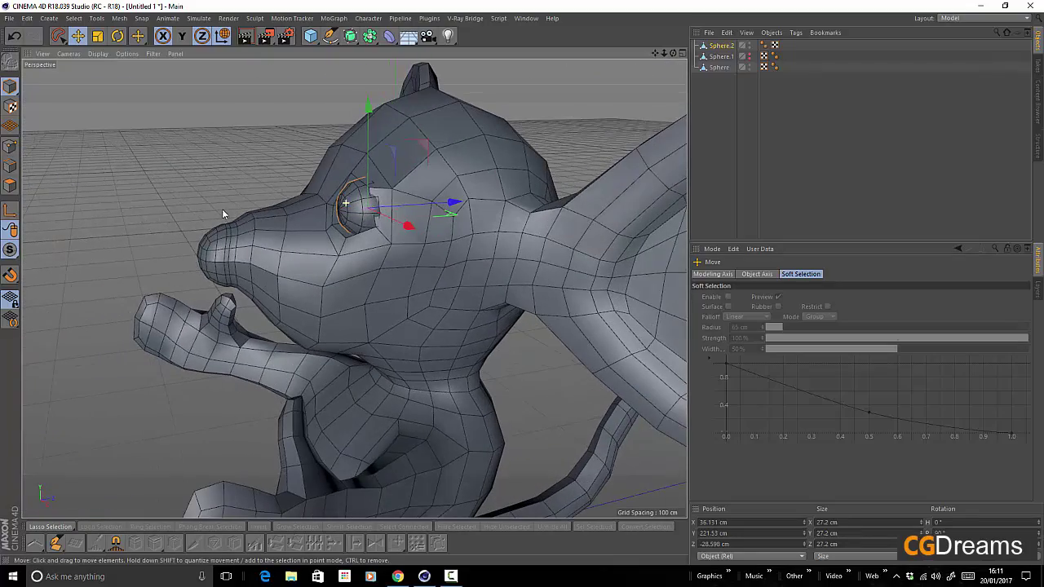
Rotate the eye sphere horizontally inside its socket.
alt+drag(361, 232, 447, 239)
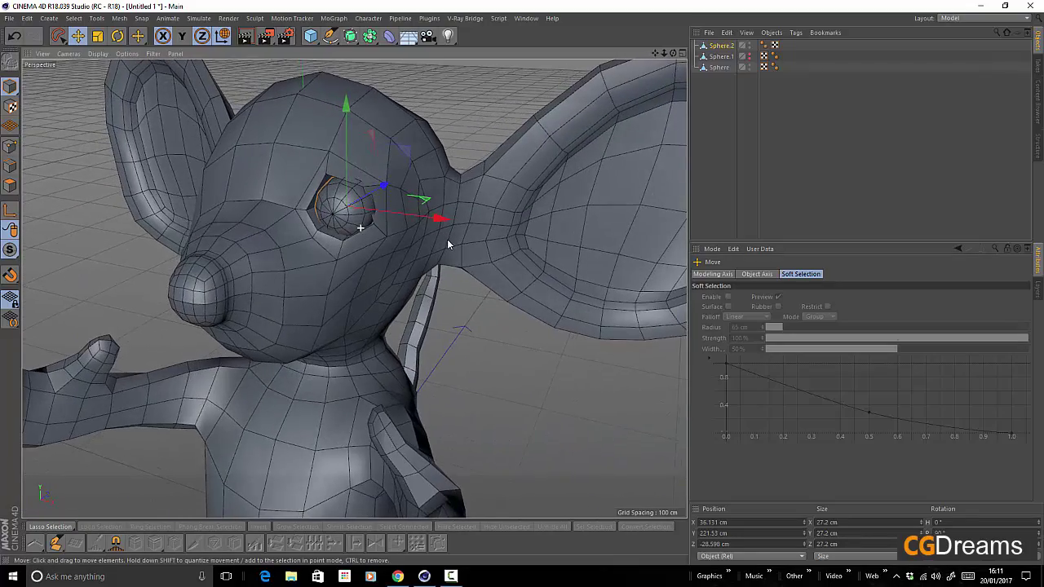
key(r)
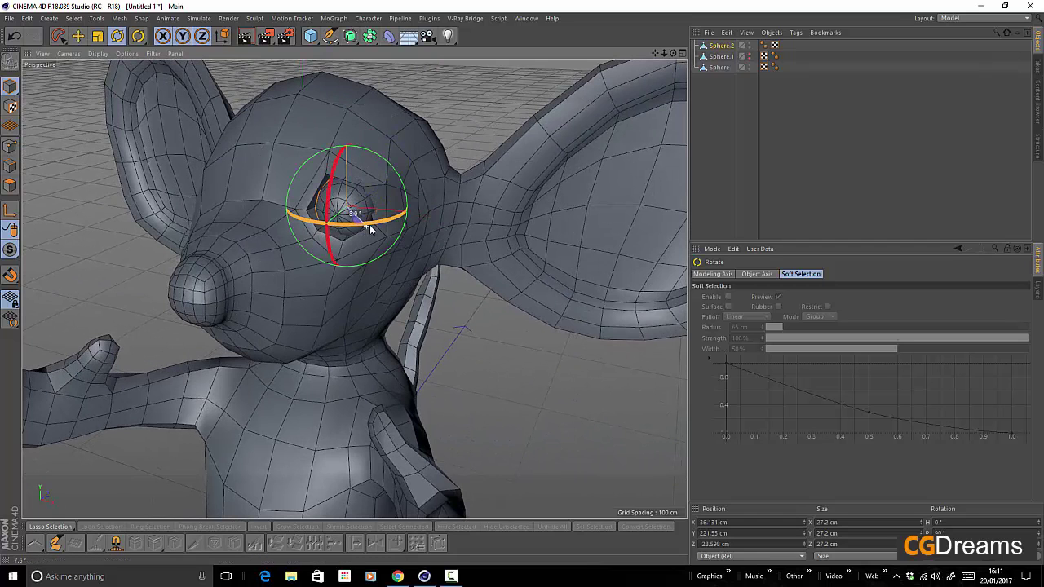
alt+drag(357, 216, 377, 178)
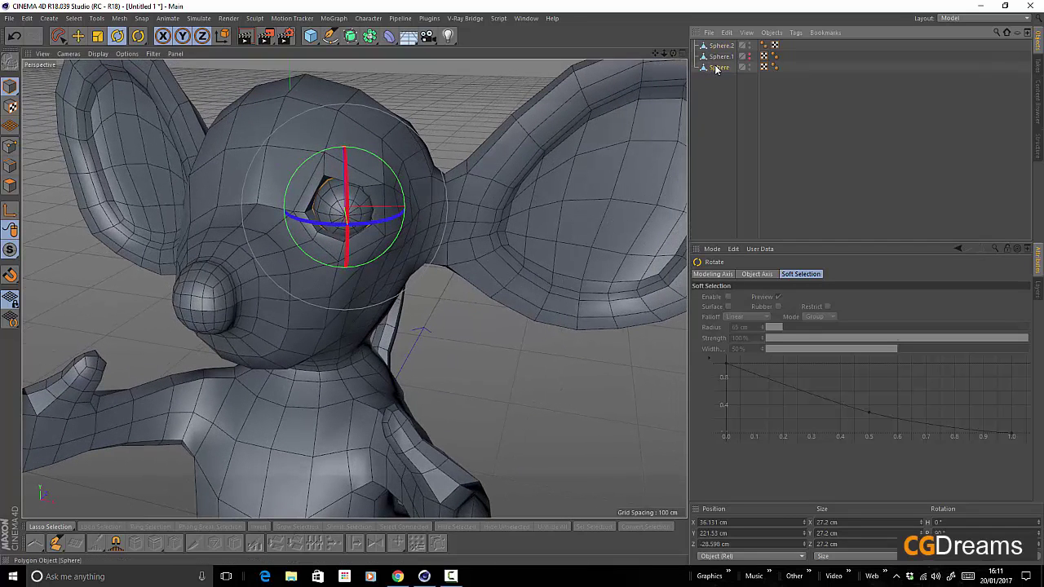
Switch the head mesh to point editing and shift the points above and below the socket's outer side vertically.
click(377, 176)
click(10, 147)
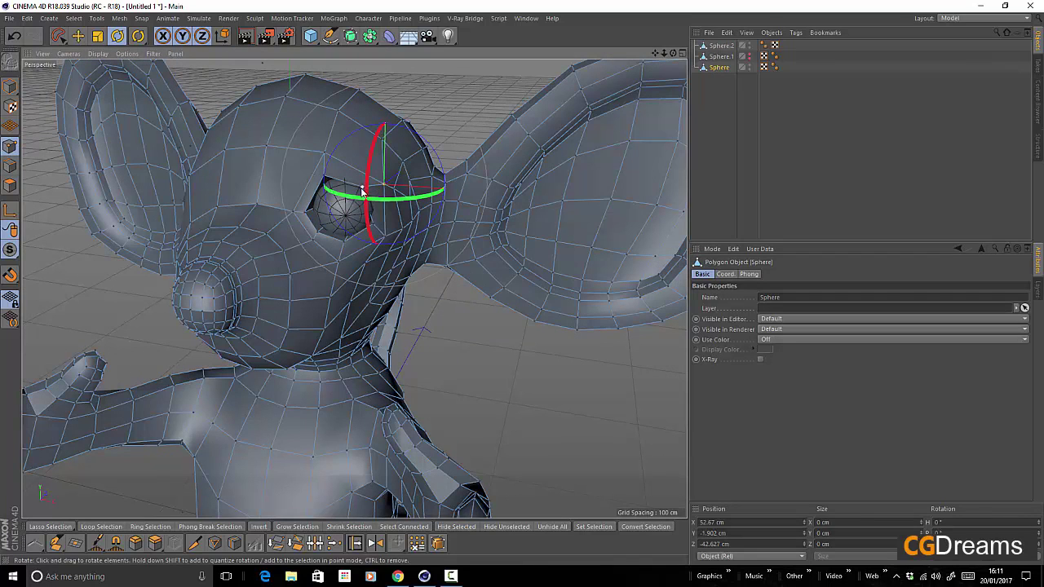
shift+click(362, 188)
key(e)
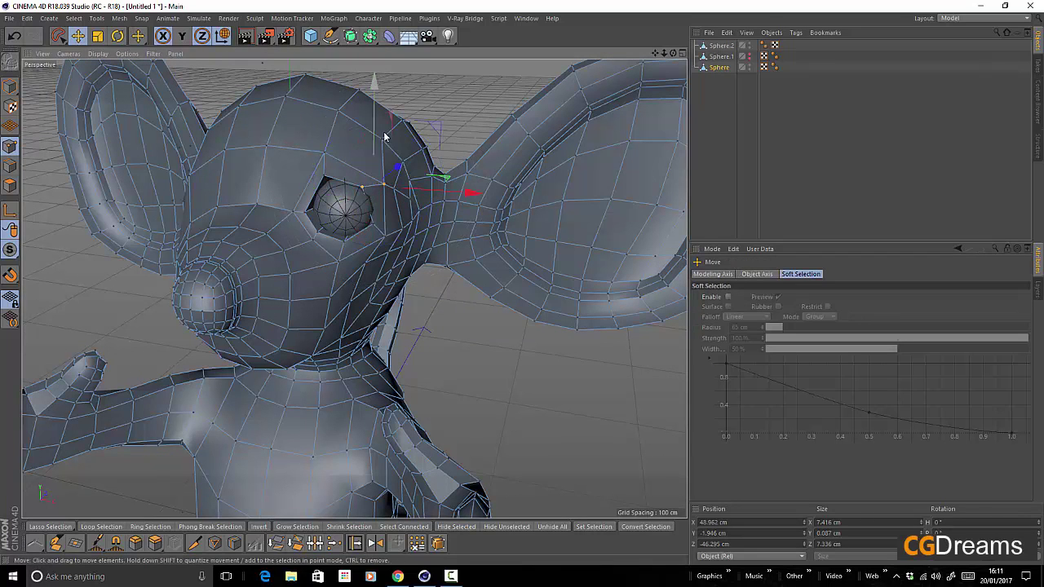
drag(362, 84, 381, 81)
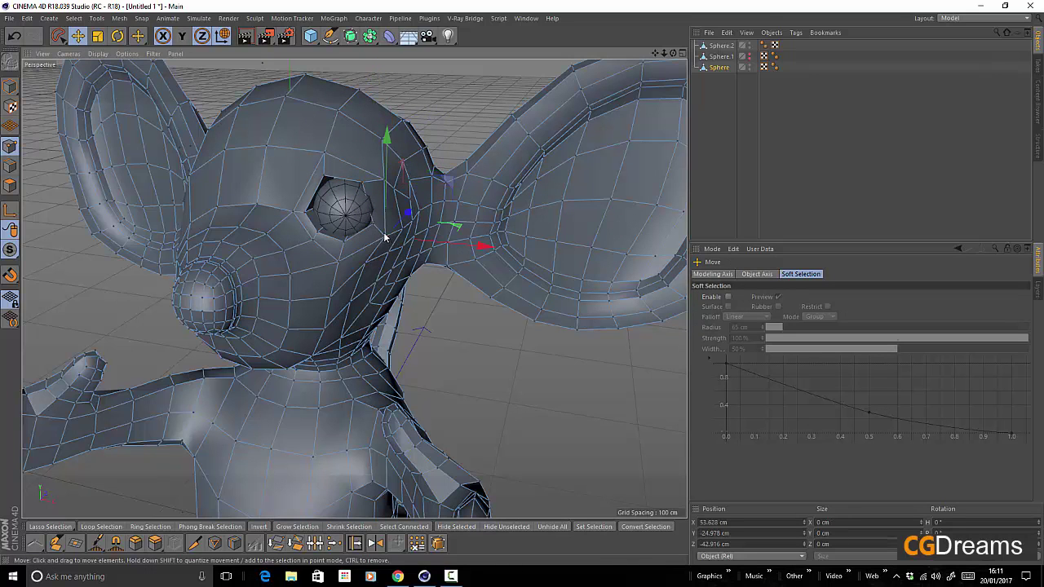
drag(390, 130, 390, 127)
Move the socket's outer corner point sideways along X and adjust the points at its upper inner corner and below it.
alt+drag(405, 214, 438, 208)
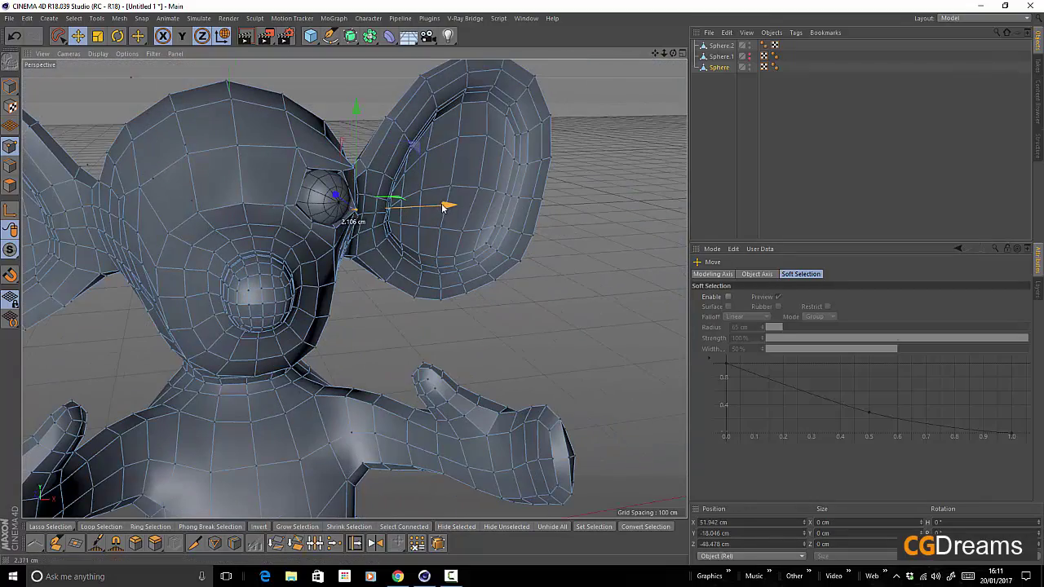
alt+drag(377, 219, 311, 168)
click(310, 169)
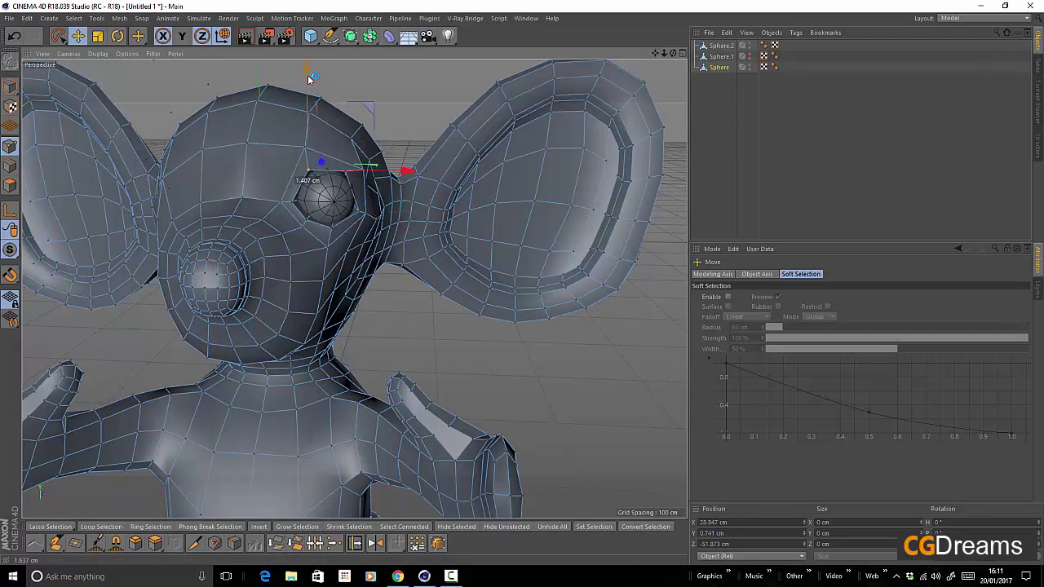
alt+drag(337, 176, 376, 259)
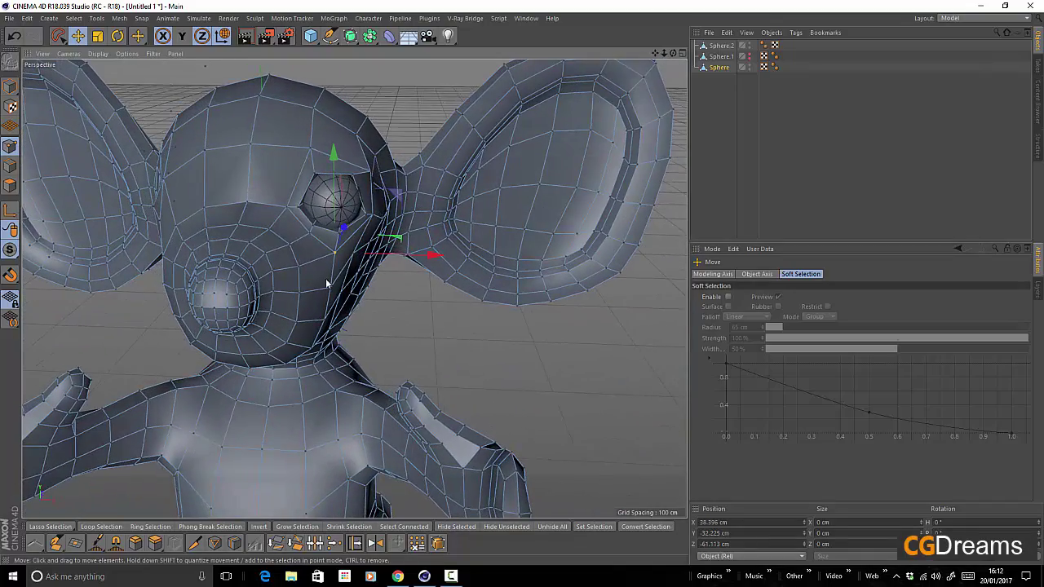
alt+drag(327, 283, 354, 279)
Loop-select the polygon strip beside the body's centre line on the side without the eye and delete it.
alt+drag(383, 226, 734, 107)
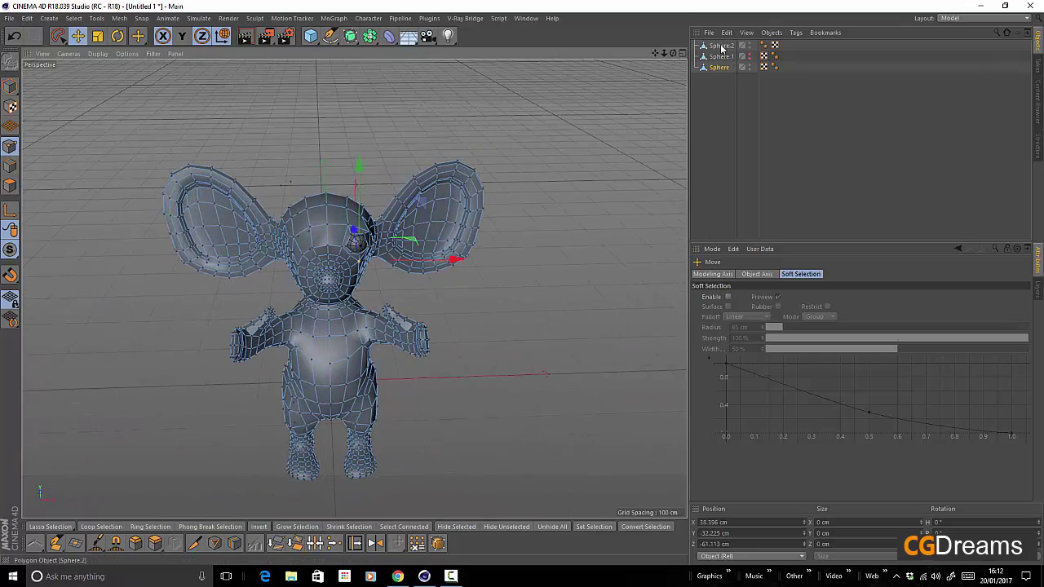
click(10, 187)
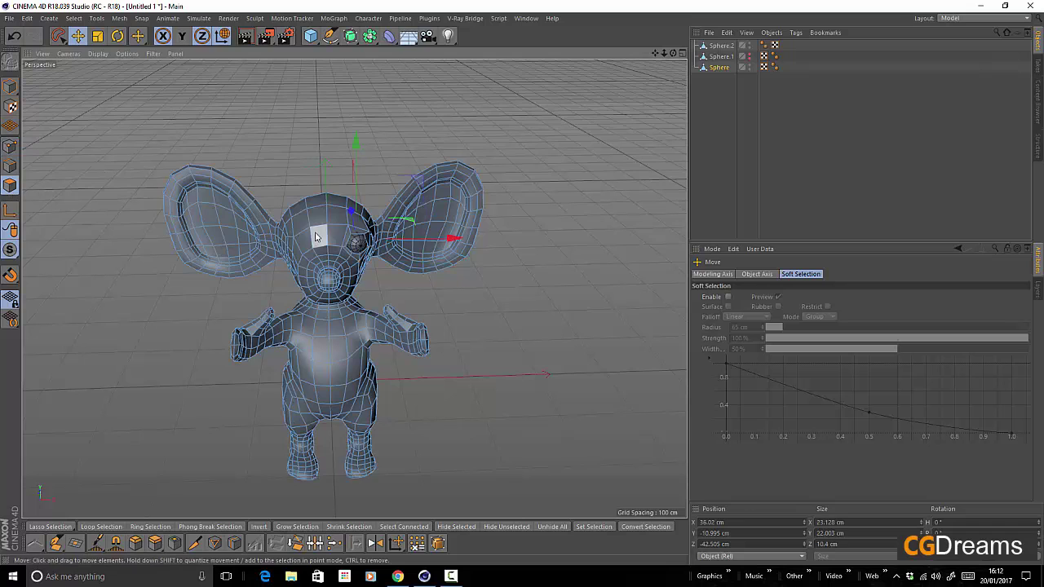
scroll(392, 237, up, 5)
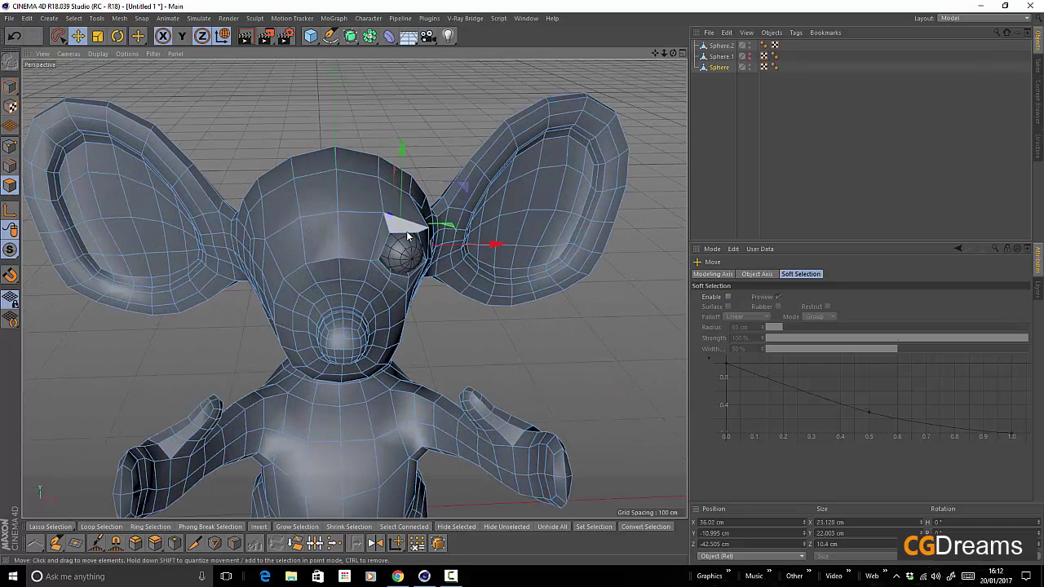
key(u)
key(l)
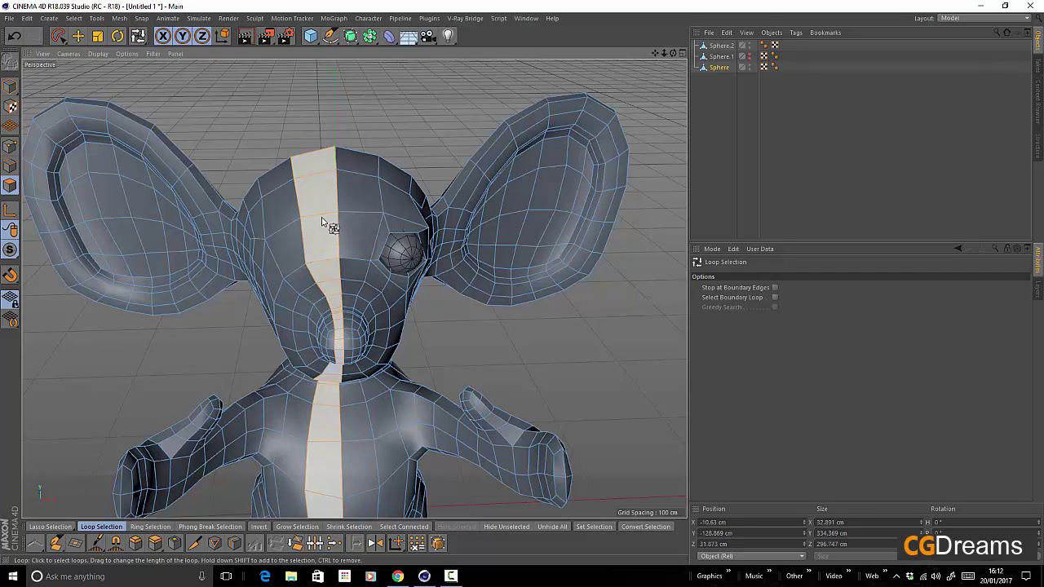
click(323, 222)
key(Delete)
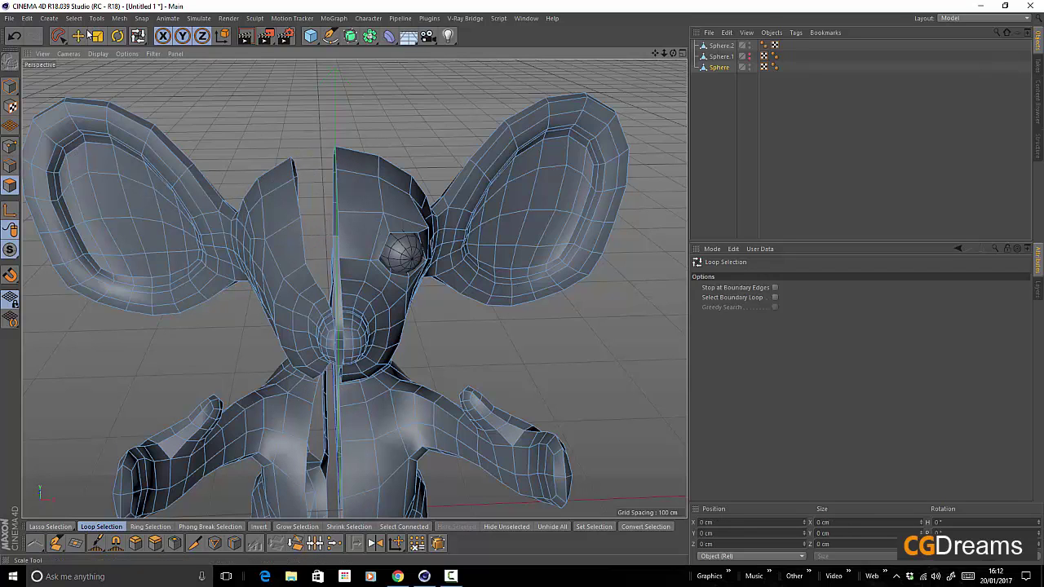
Select the remaining eyeless half of the body as one connected piece and delete it.
click(79, 35)
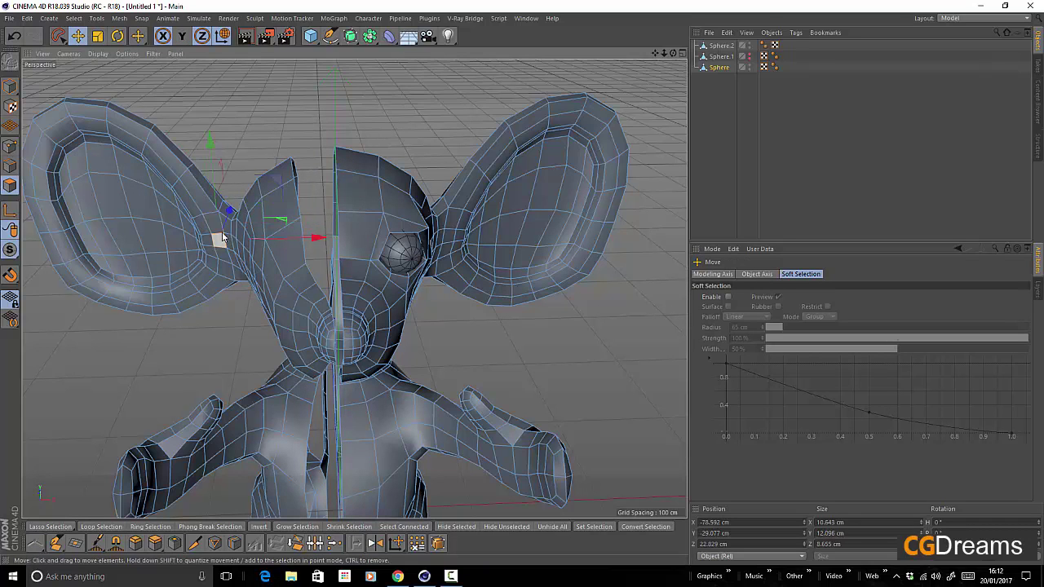
double_click(222, 237)
key(Delete)
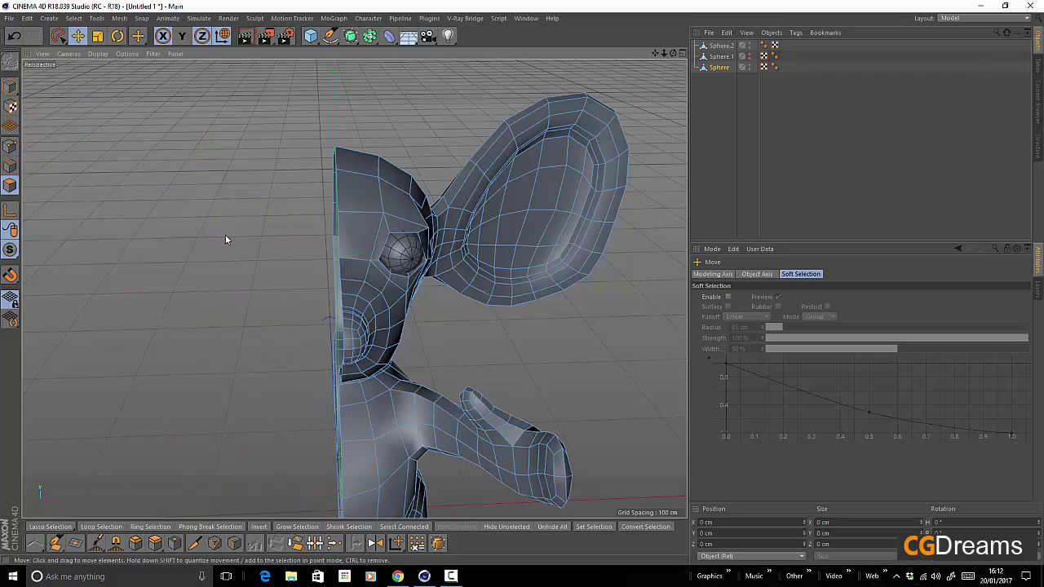
alt+right_drag(438, 295, 326, 315)
alt+middle_drag(453, 304, 408, 206)
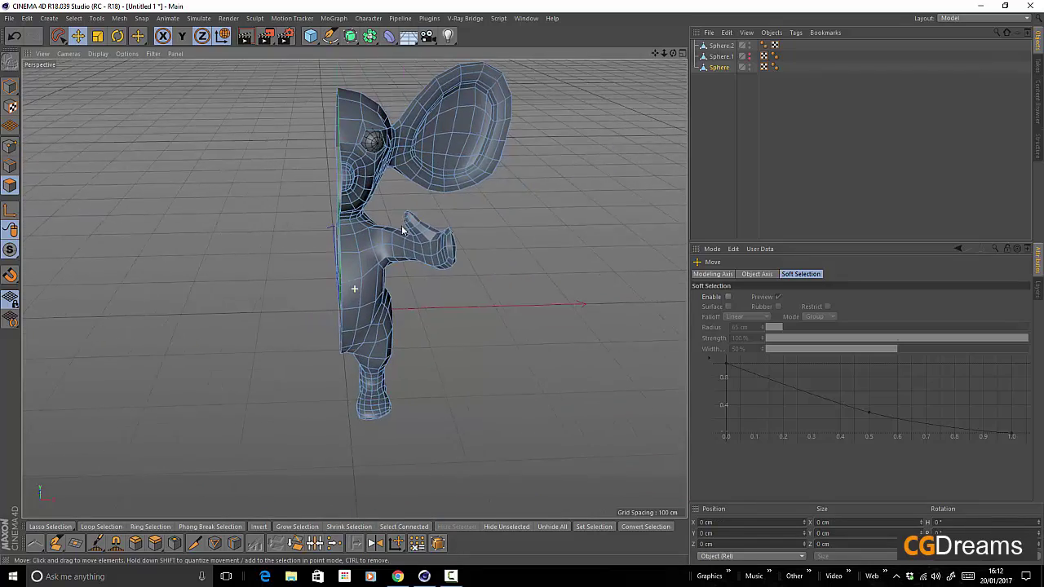
mouse_move(389, 164)
alt+mouse_down()
mouse_move(243, 139)
mouse_move(381, 156)
alt+mouse_up()
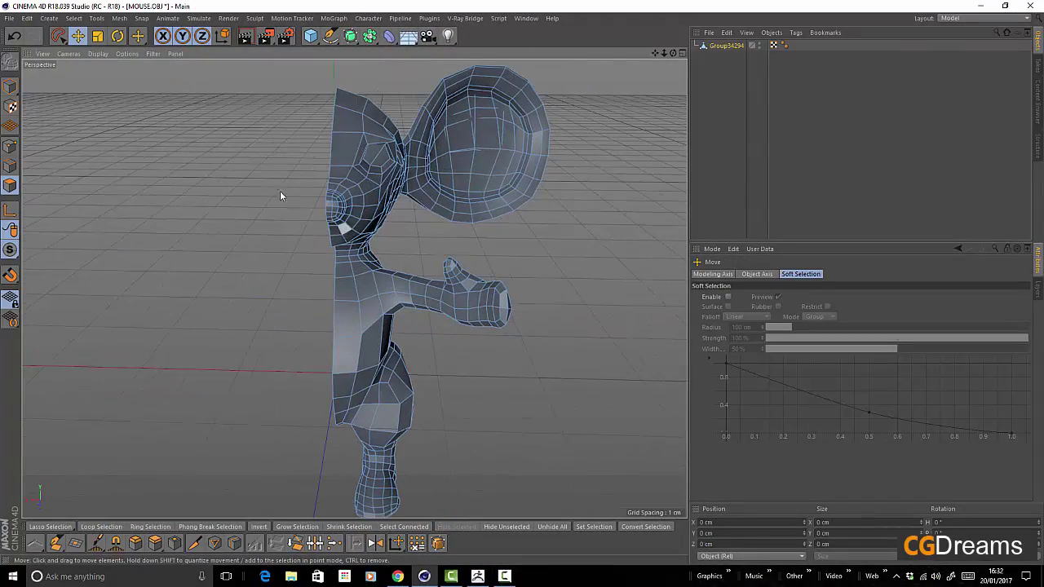
Loop-select the open edges along the body's centre line and flatten them to an X size of 0 cm.
click(333, 151)
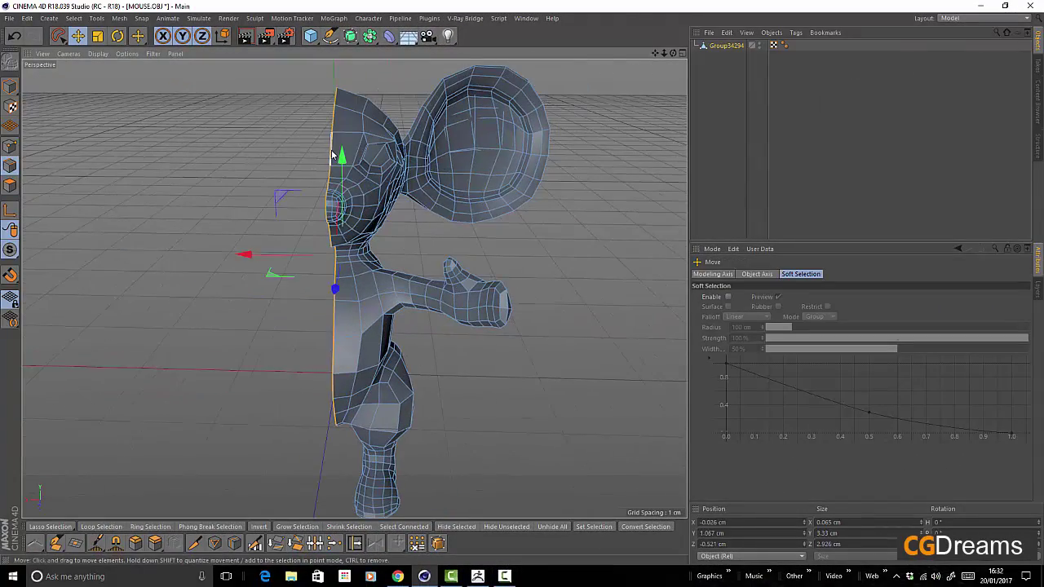
key(t)
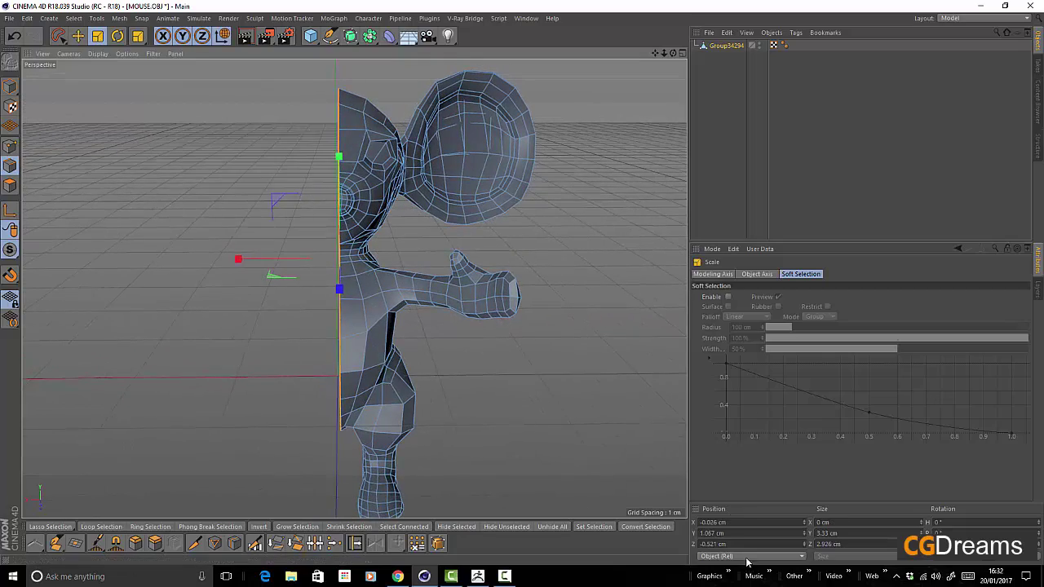
click(566, 330)
alt+drag(512, 201, 104, 134)
Loop-select the inner edge ring around the ear's hollow and scale it up to about 107%.
click(10, 185)
click(188, 163)
alt+drag(187, 163, 282, 229)
key(e)
drag(173, 152, 504, 184)
scroll(503, 184, up, 2)
click(10, 166)
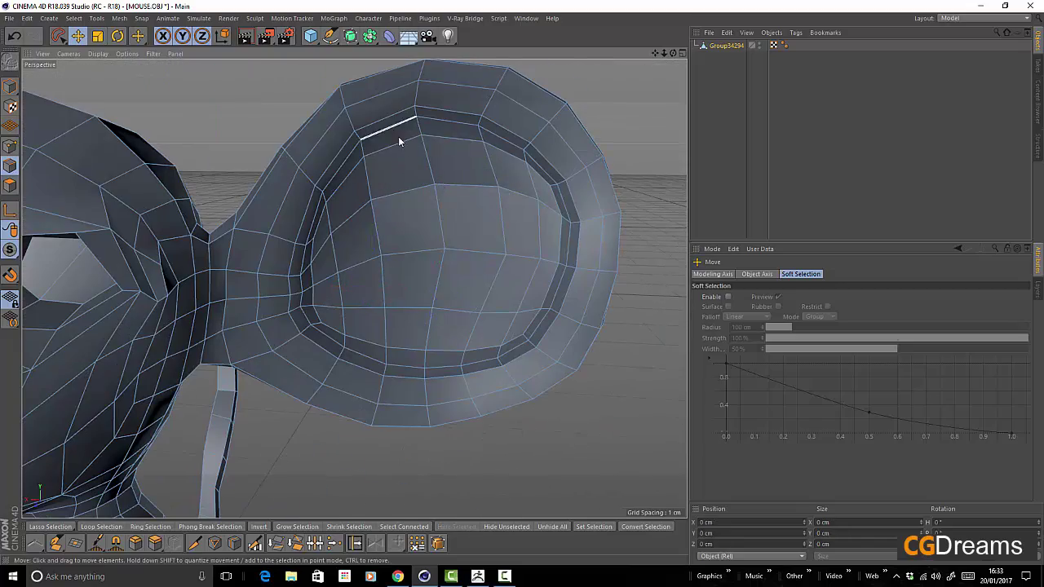
double_click(393, 145)
key(t)
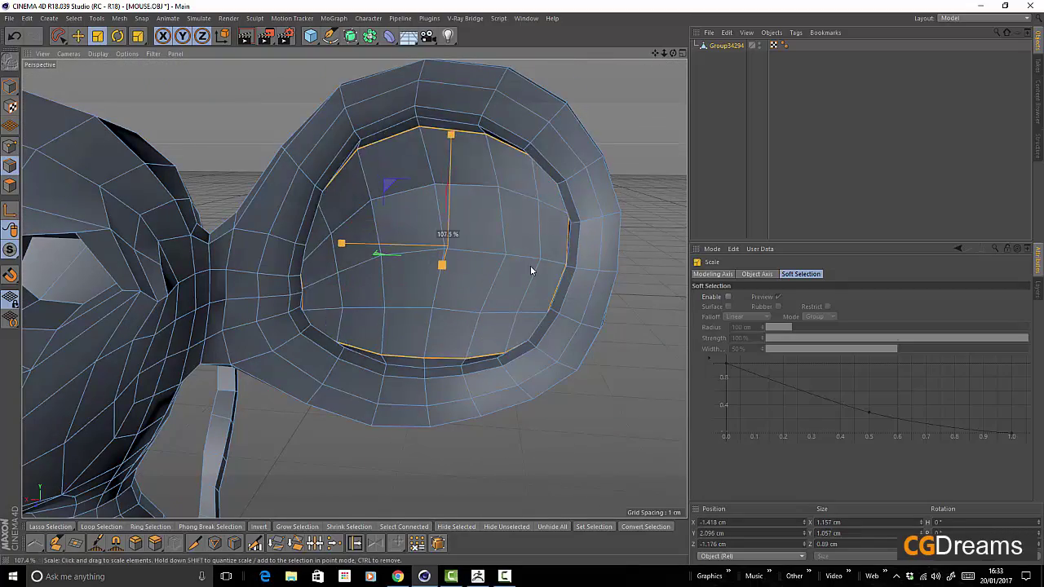
alt+drag(534, 270, 426, 176)
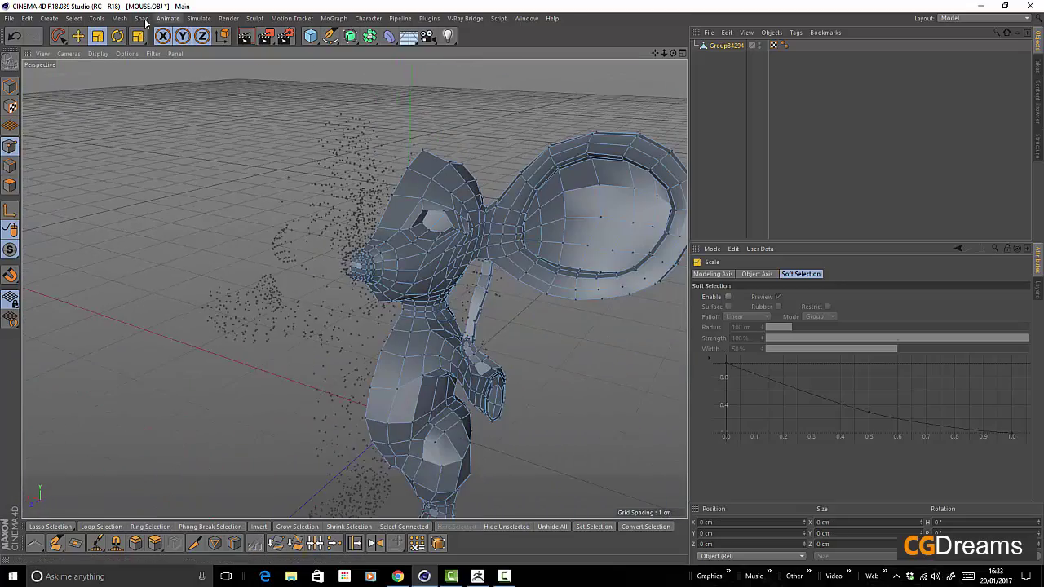
Place the half-body mesh under a Symmetry object mirroring across the ZY plane to complete the character.
click(145, 21)
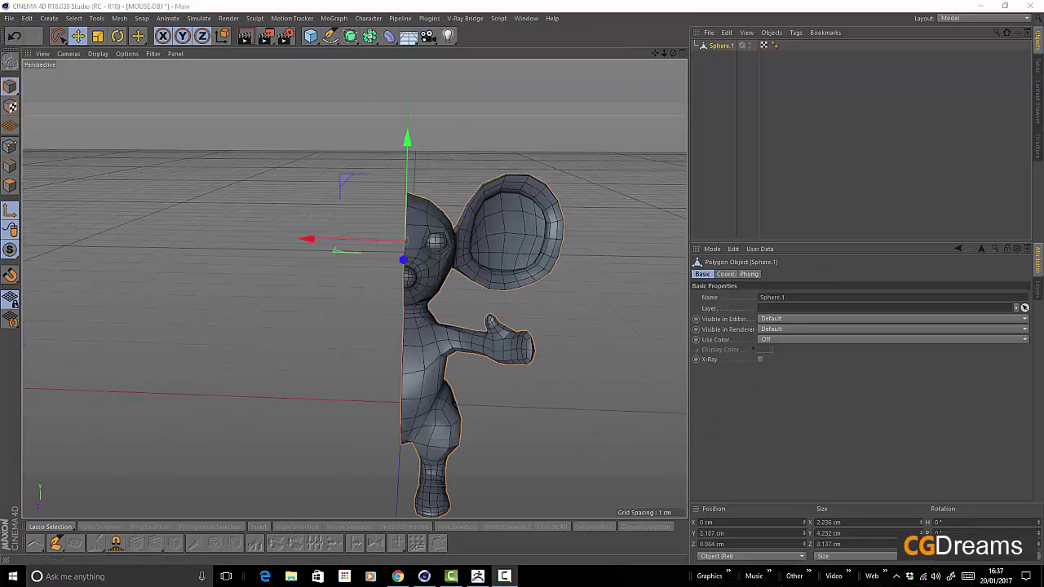
click(370, 36)
click(490, 91)
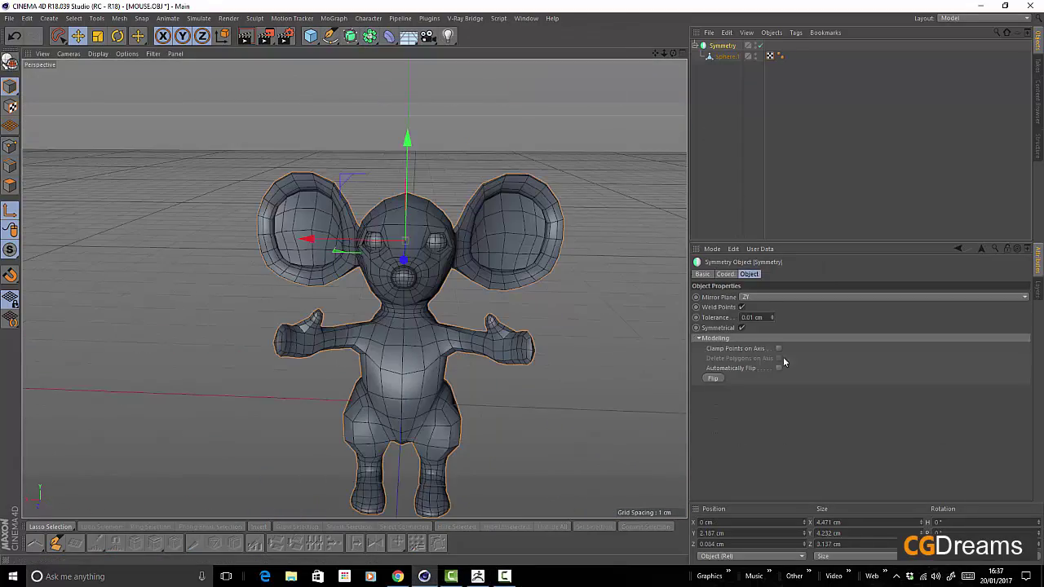
Inspect the completed mouse from the front and both sides, checking the ears, eyes, arms and legs.
alt+drag(592, 277, 392, 318)
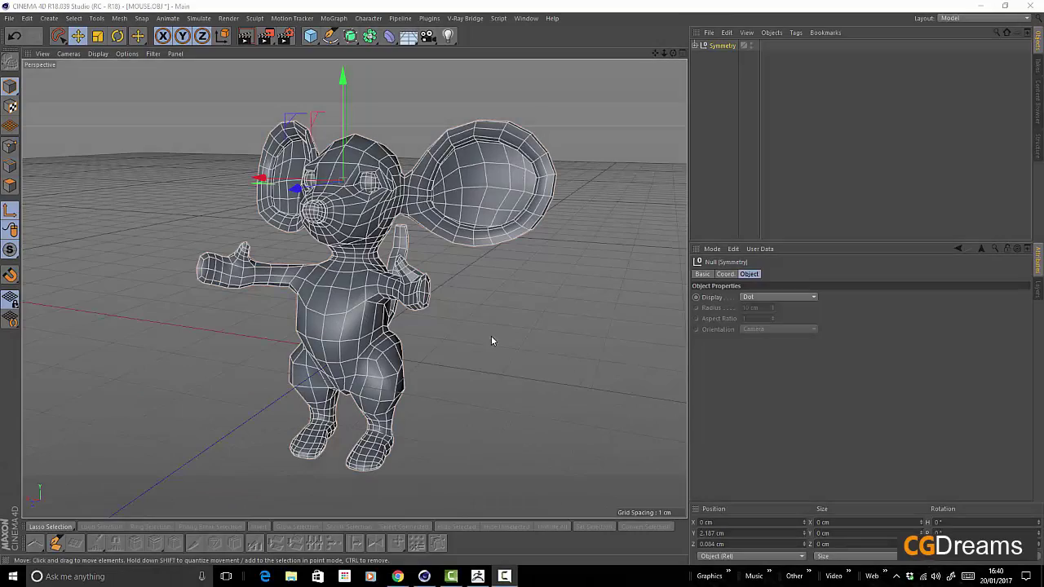
alt+drag(341, 280, 662, 268)
alt+drag(433, 310, 443, 248)
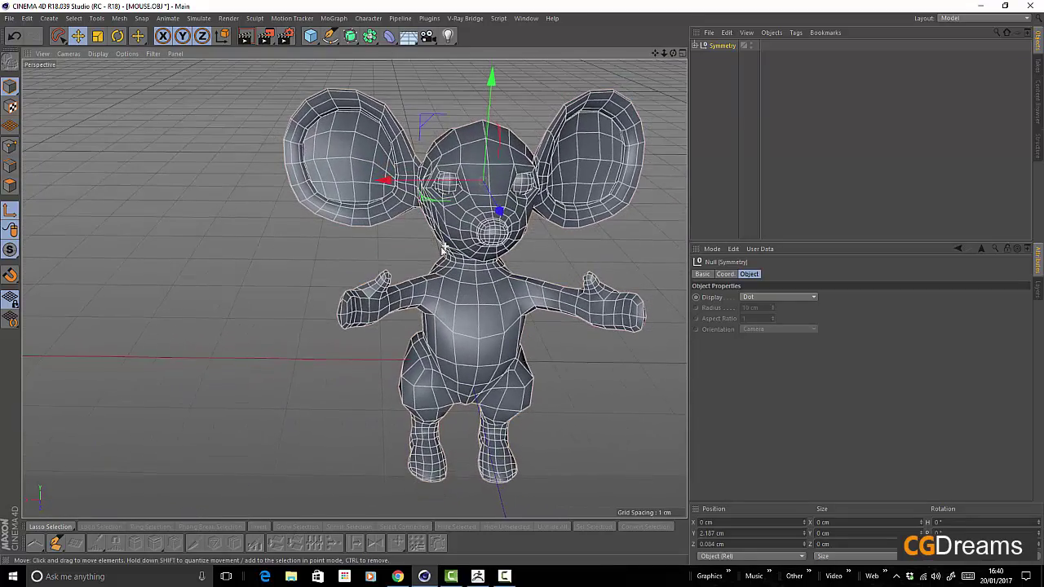
alt+middle_drag(464, 303, 390, 295)
alt+drag(390, 299, 374, 260)
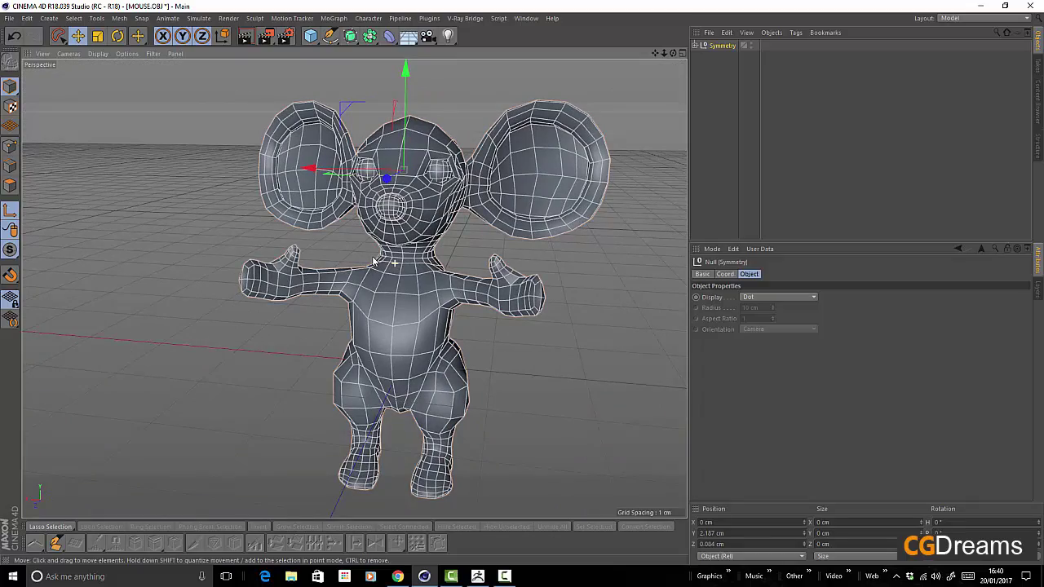
alt+drag(419, 263, 447, 272)
alt+drag(430, 283, 318, 280)
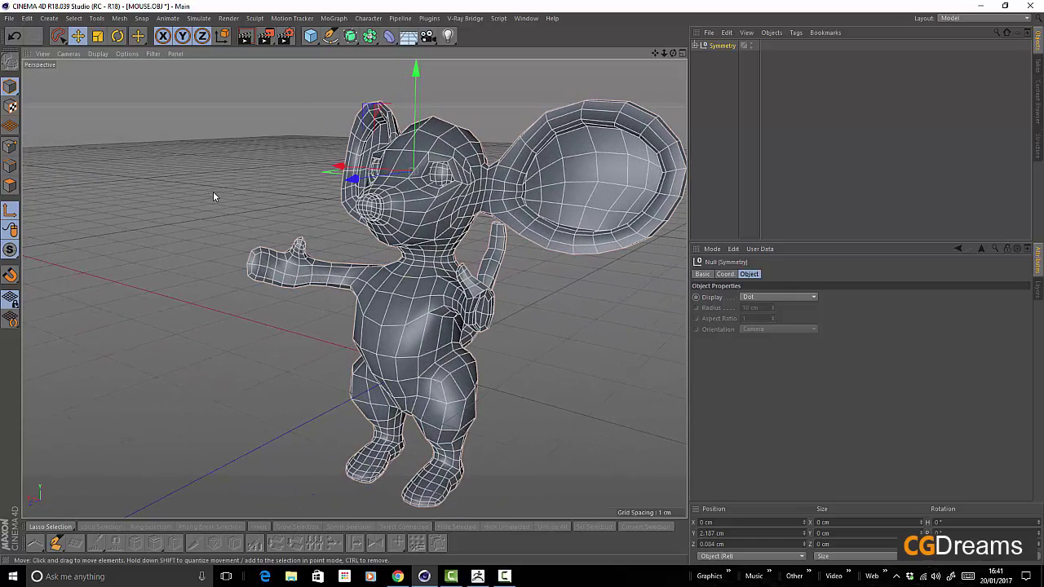
alt+drag(303, 291, 449, 283)
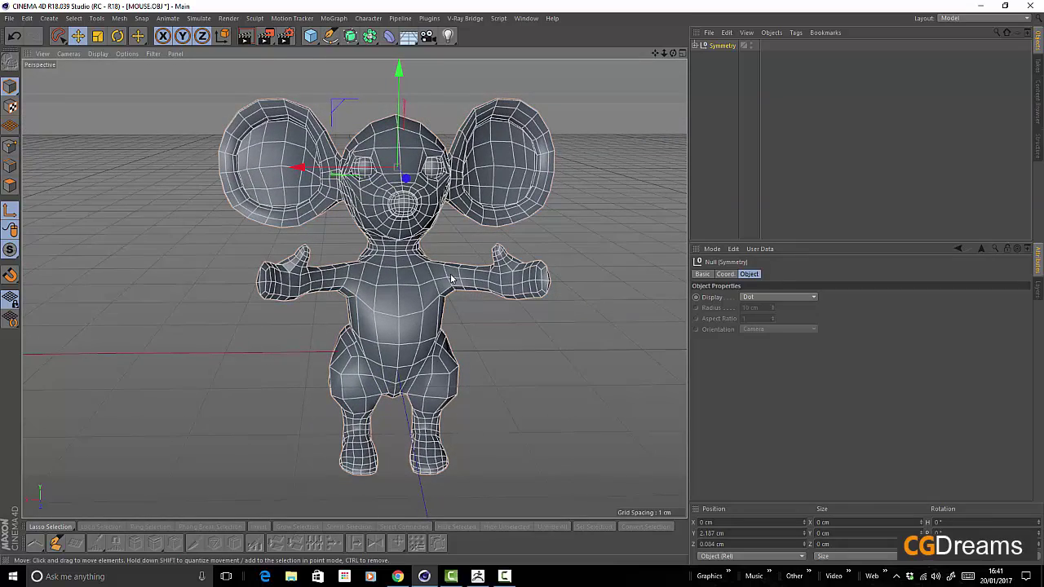
mouse_move(490, 313)
alt+mouse_down()
mouse_move(430, 307)
mouse_move(449, 296)
mouse_move(563, 302)
mouse_move(402, 284)
mouse_move(304, 288)
mouse_move(469, 309)
alt+mouse_up()
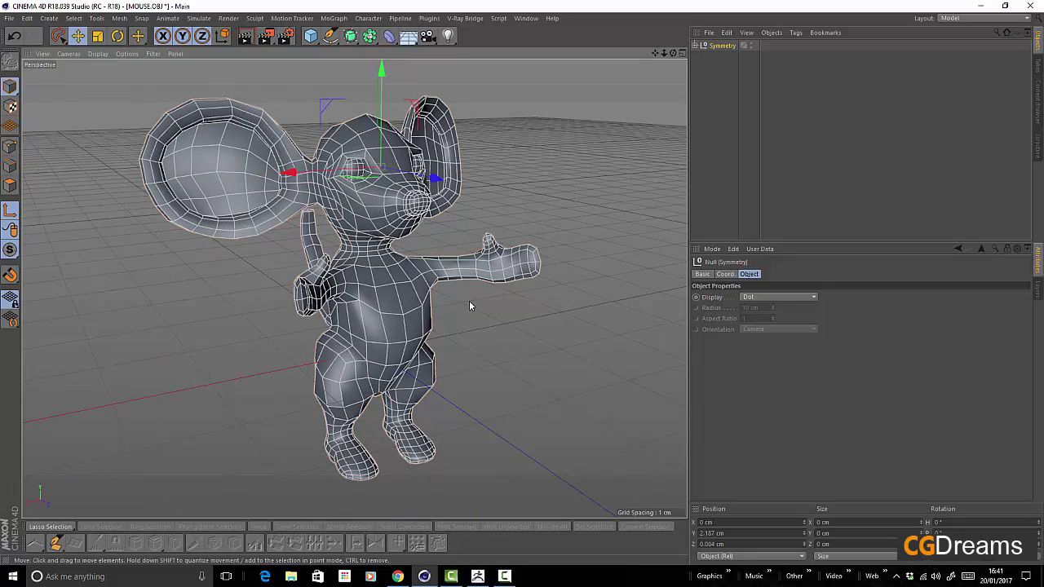